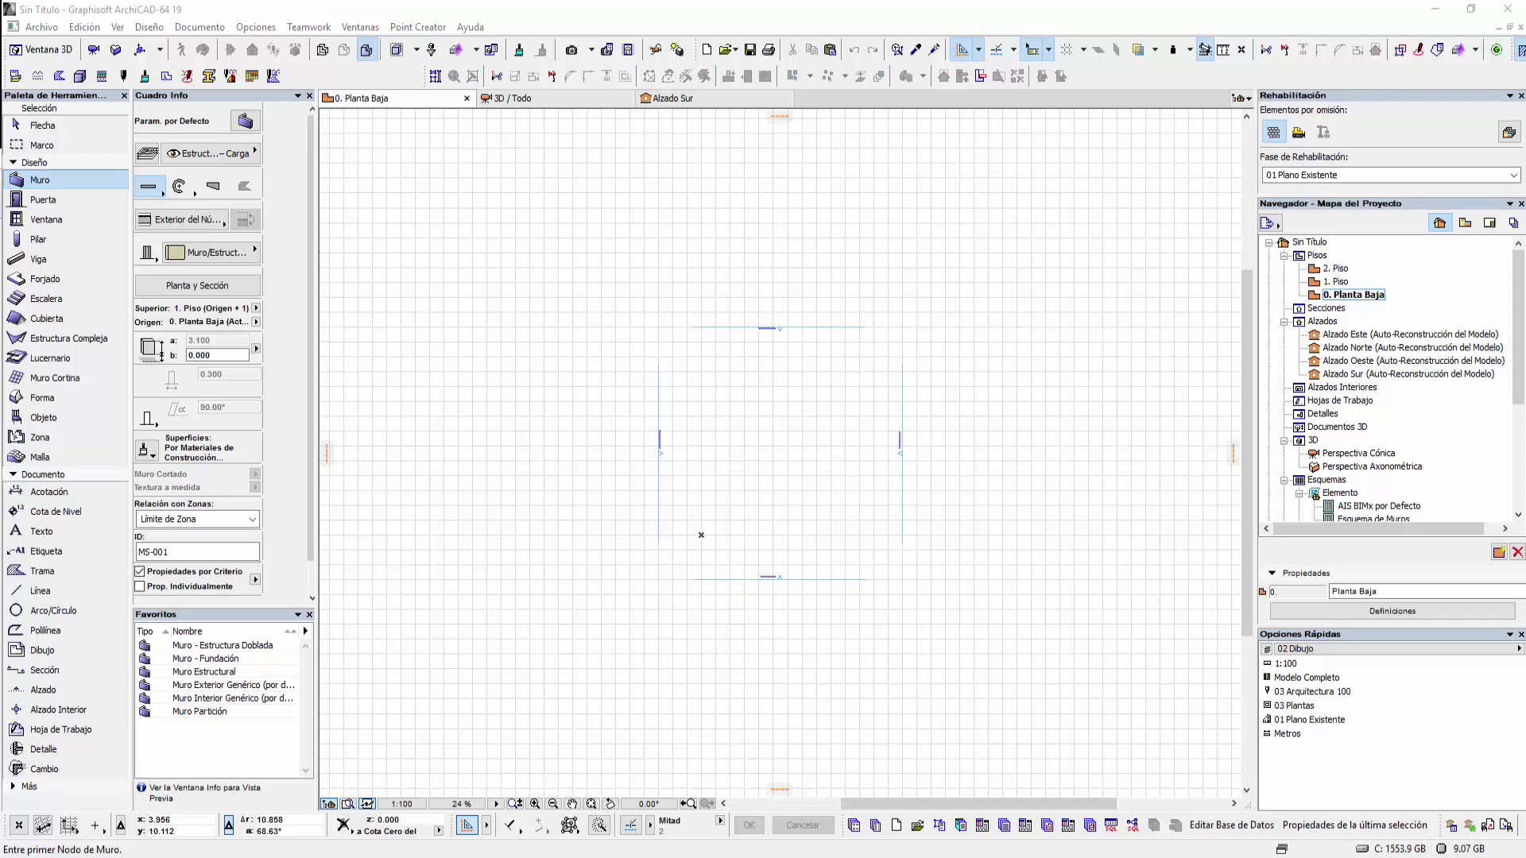
In Working Units, set Unidad Modelo to metres with 3 decimals and confirm
{"action": "left_click", "coordinate": [256, 27]}
{"action": "mouse_move", "coordinate": [309, 267]}
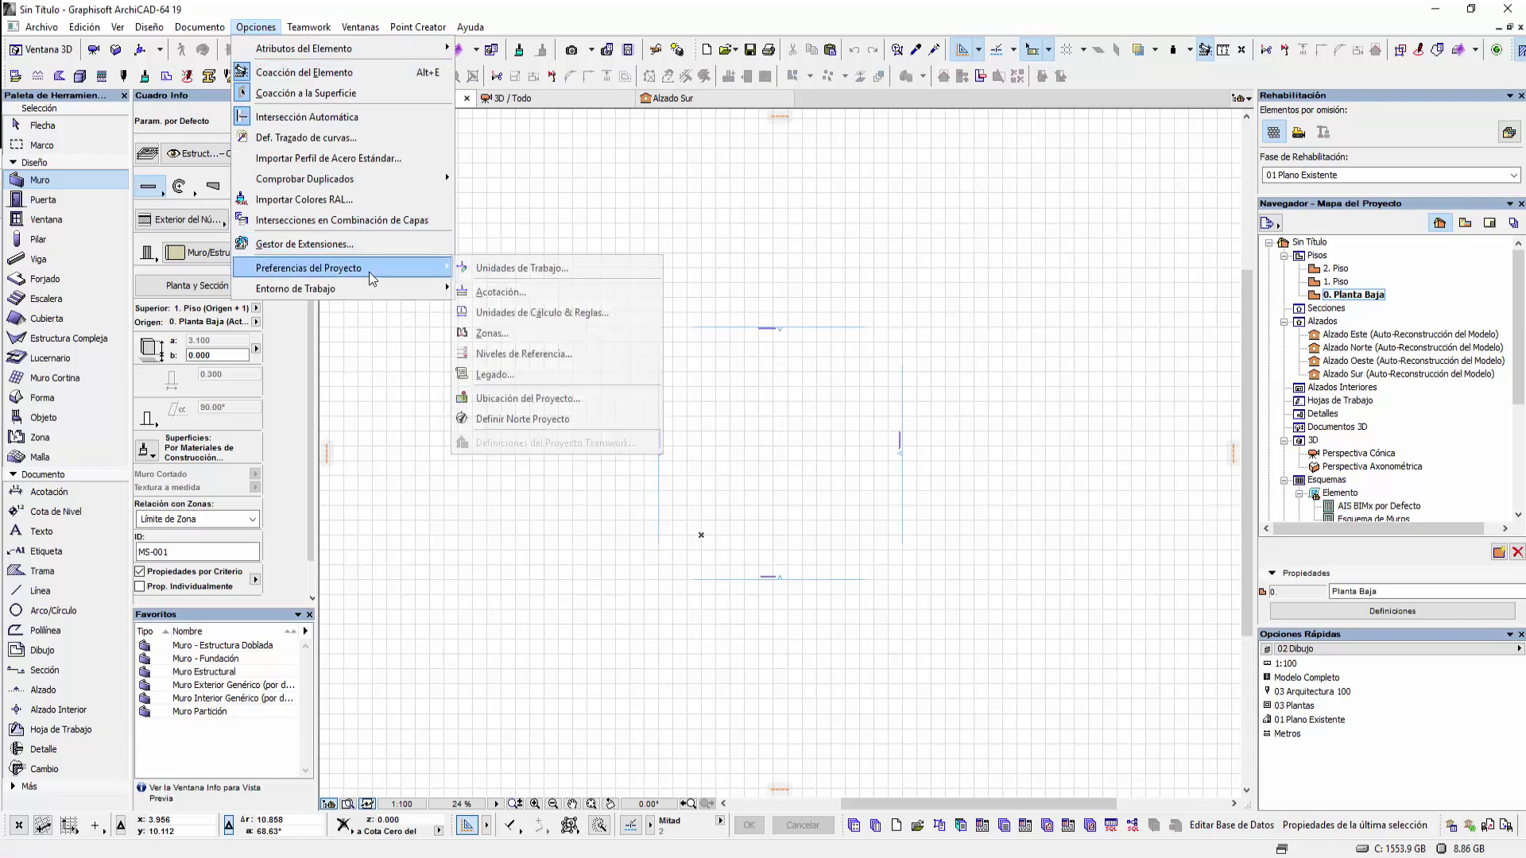
{"action": "left_click", "coordinate": [538, 271]}
{"action": "left_click", "coordinate": [835, 228]}
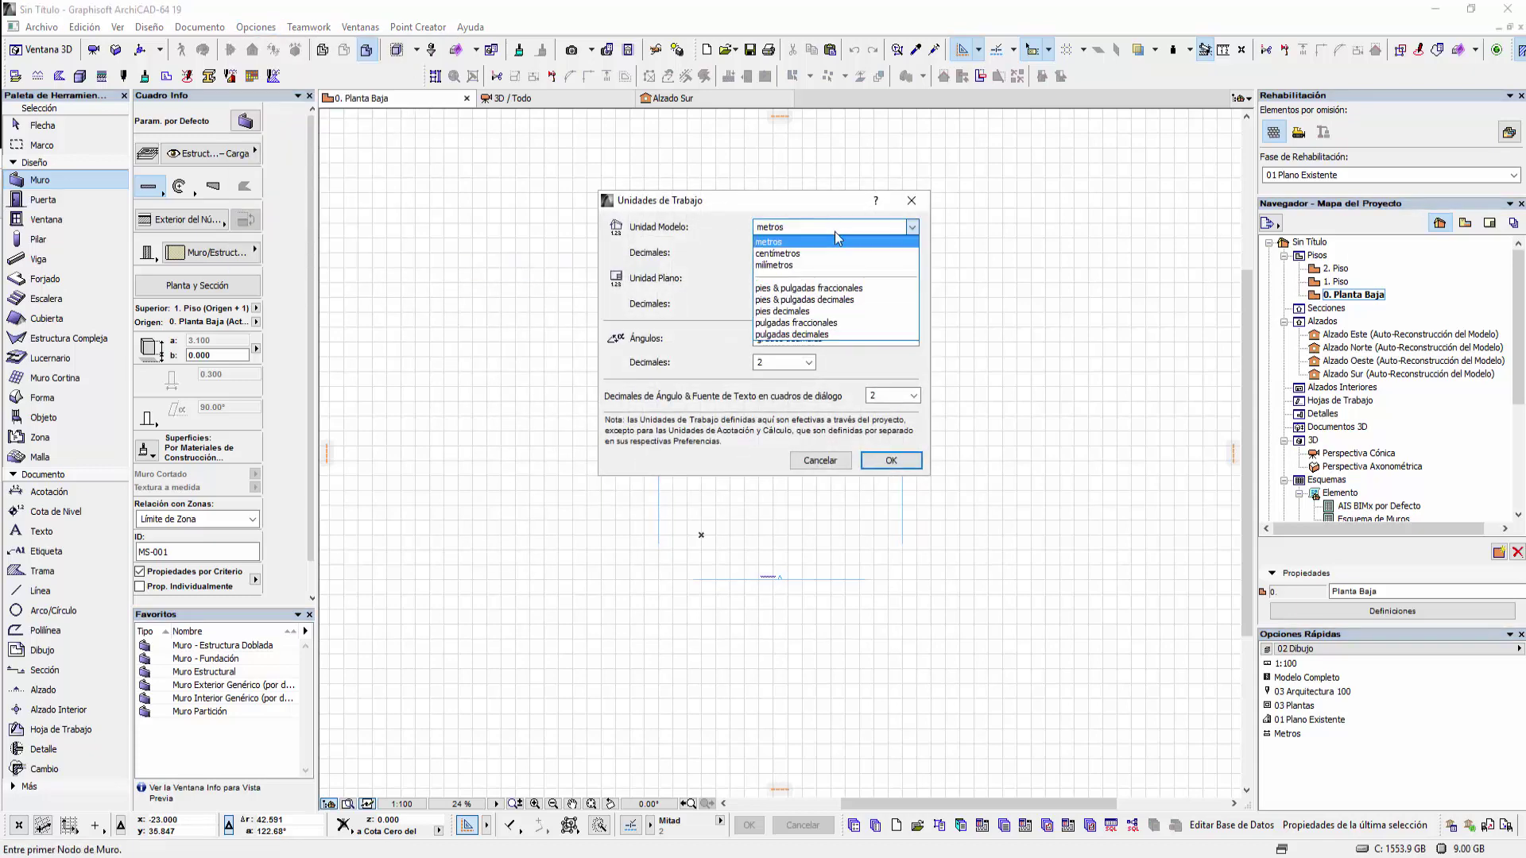
{"action": "left_click", "coordinate": [783, 253]}
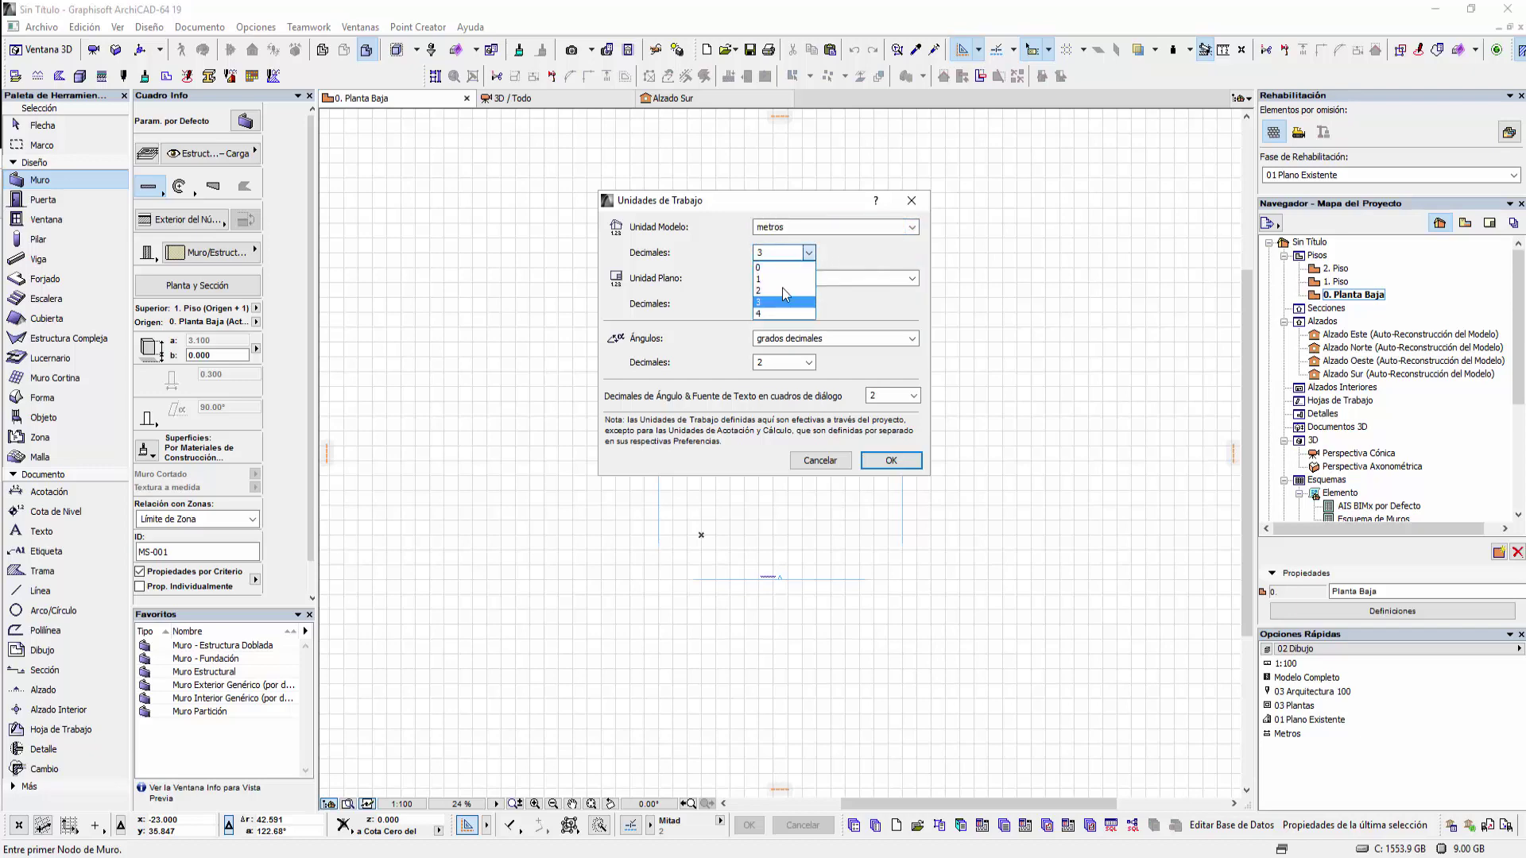
{"action": "left_click", "coordinate": [766, 305]}
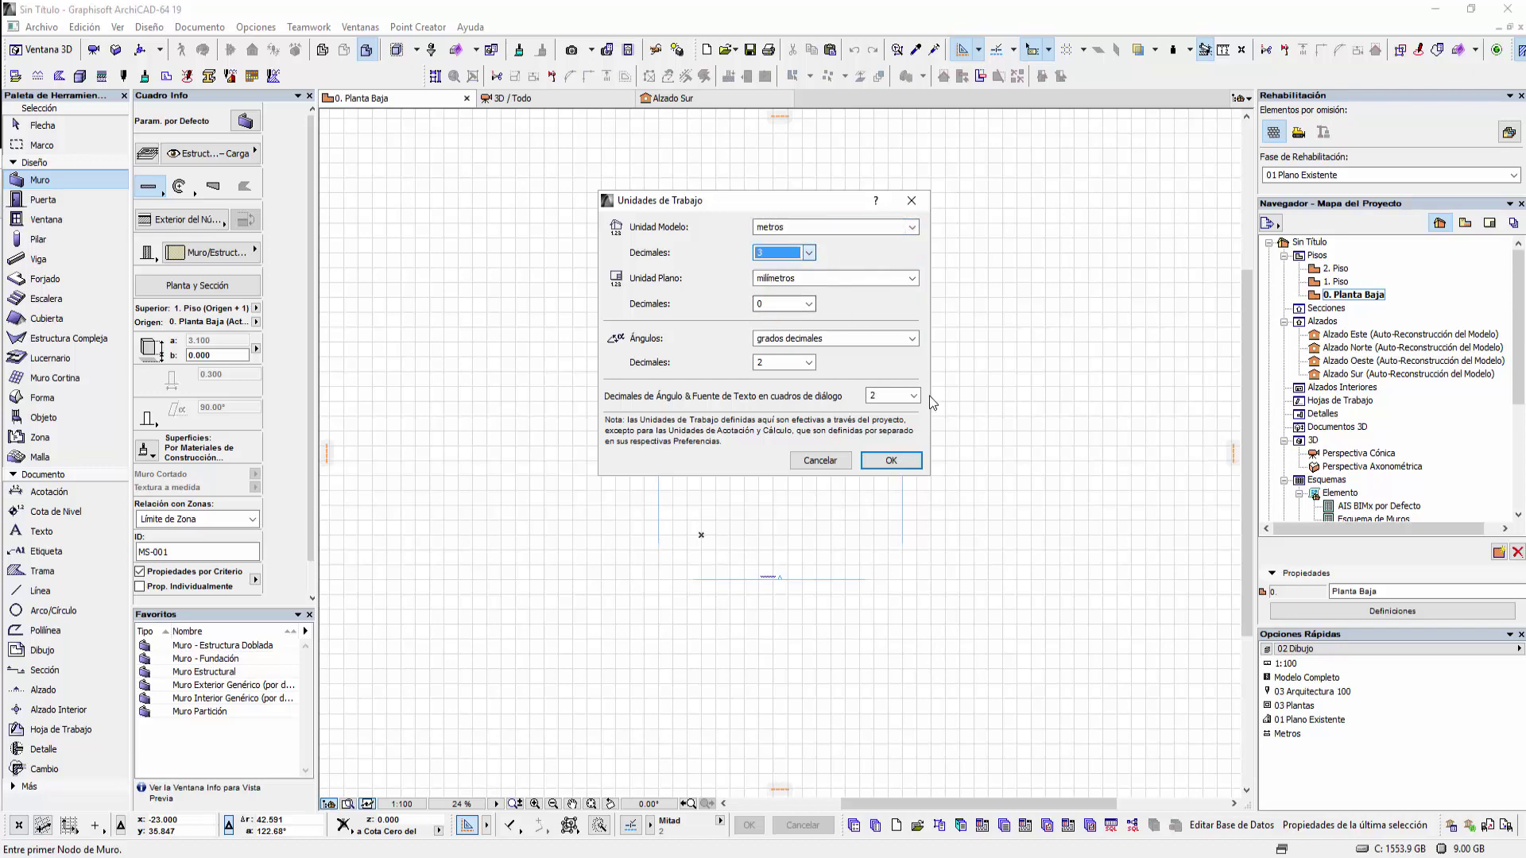
{"action": "left_click", "coordinate": [890, 460]}
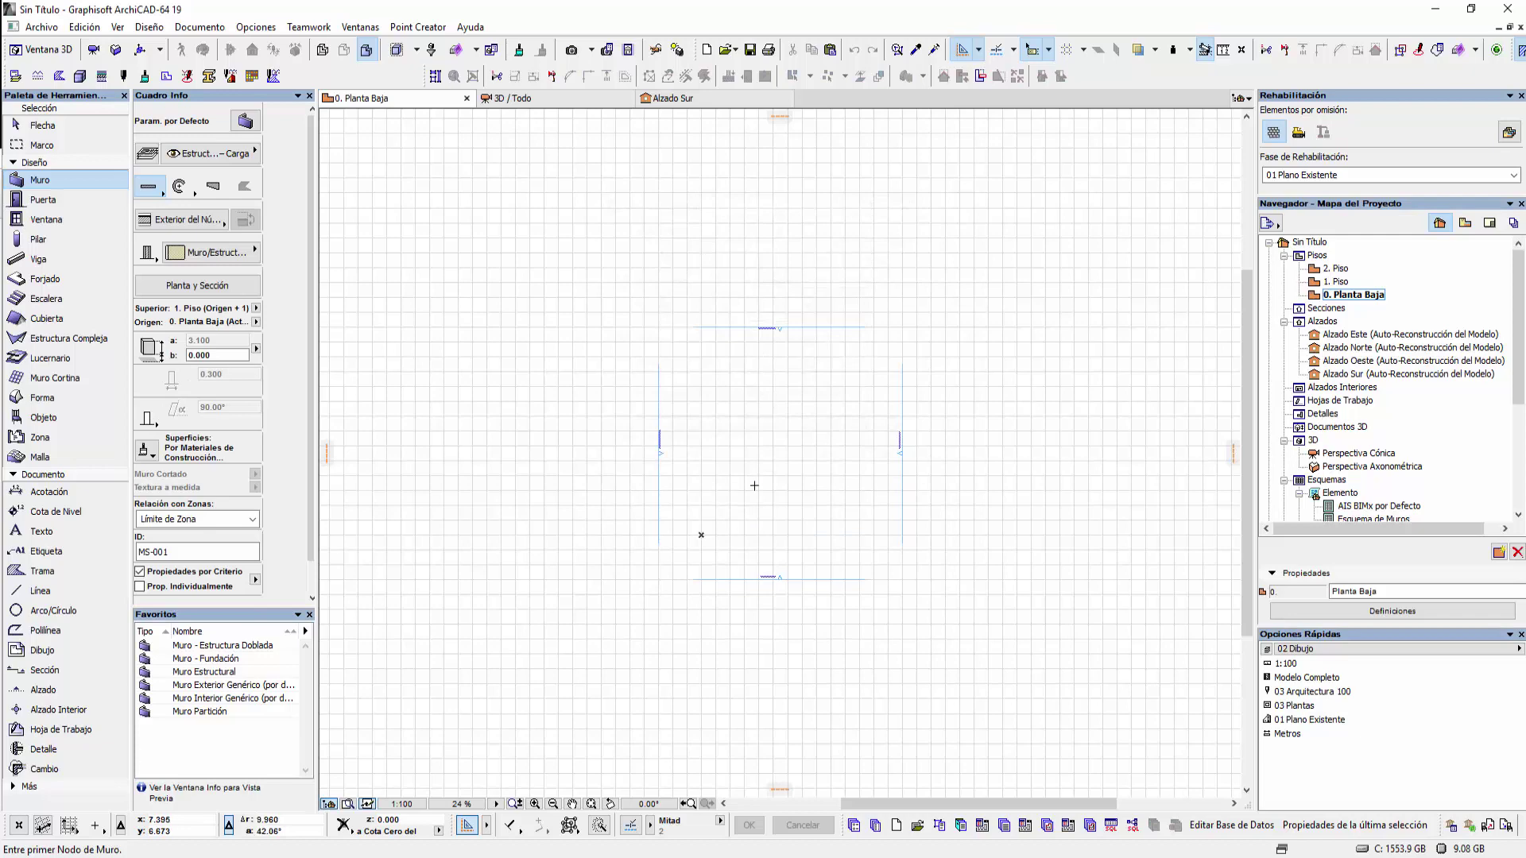
Draw a rectangular Forma shape 30 m wide on the ground-floor plan using the rectangle method
{"action": "middle_click_drag", "start_coordinate": [720, 475], "coordinate": [652, 446]}
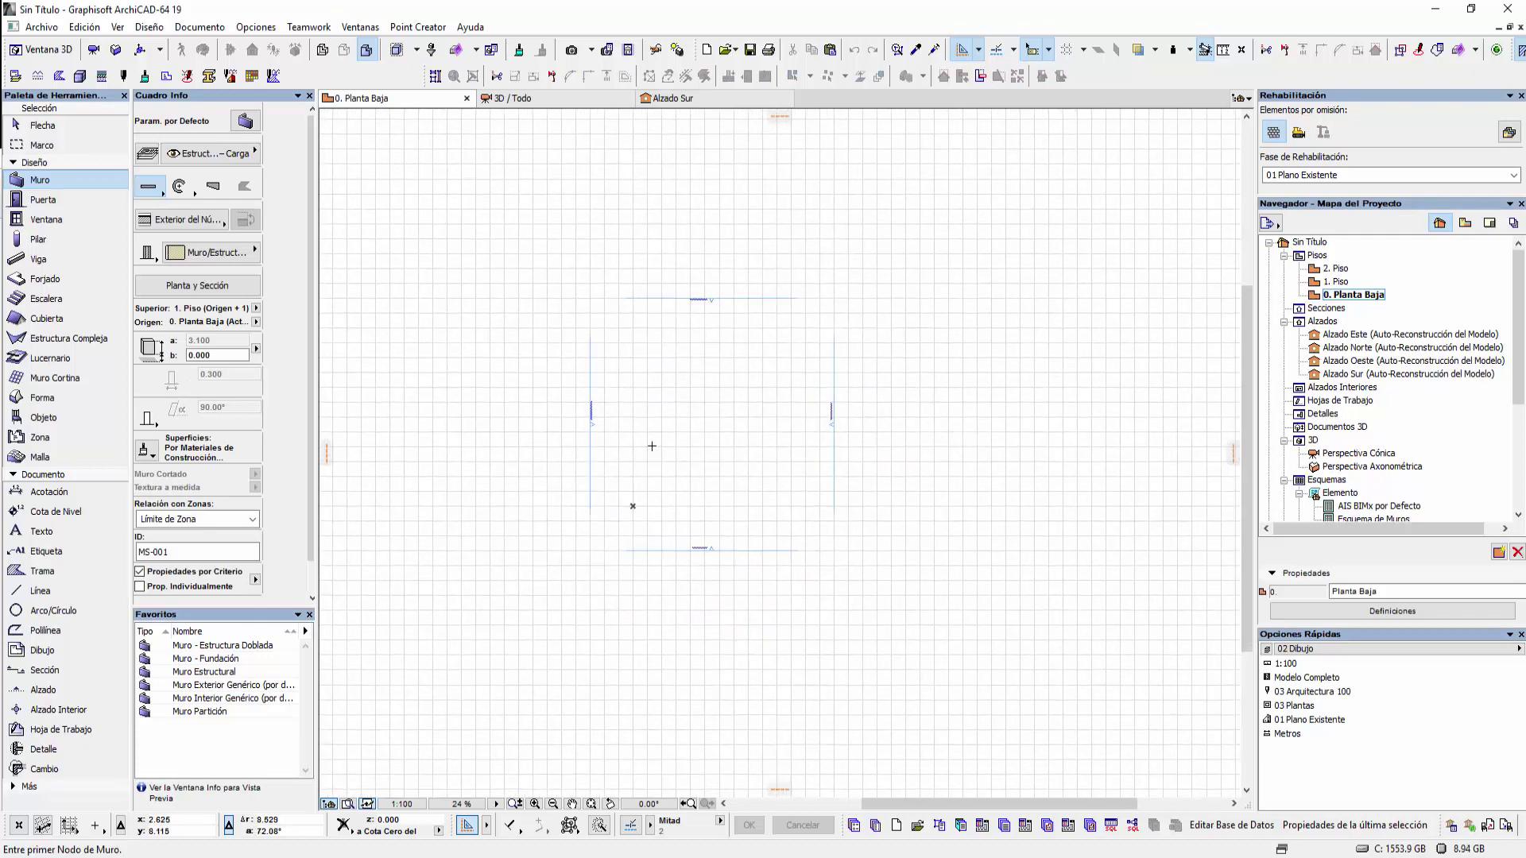
{"action": "left_click", "coordinate": [40, 397]}
{"action": "middle_click_drag", "start_coordinate": [688, 444], "coordinate": [650, 439]}
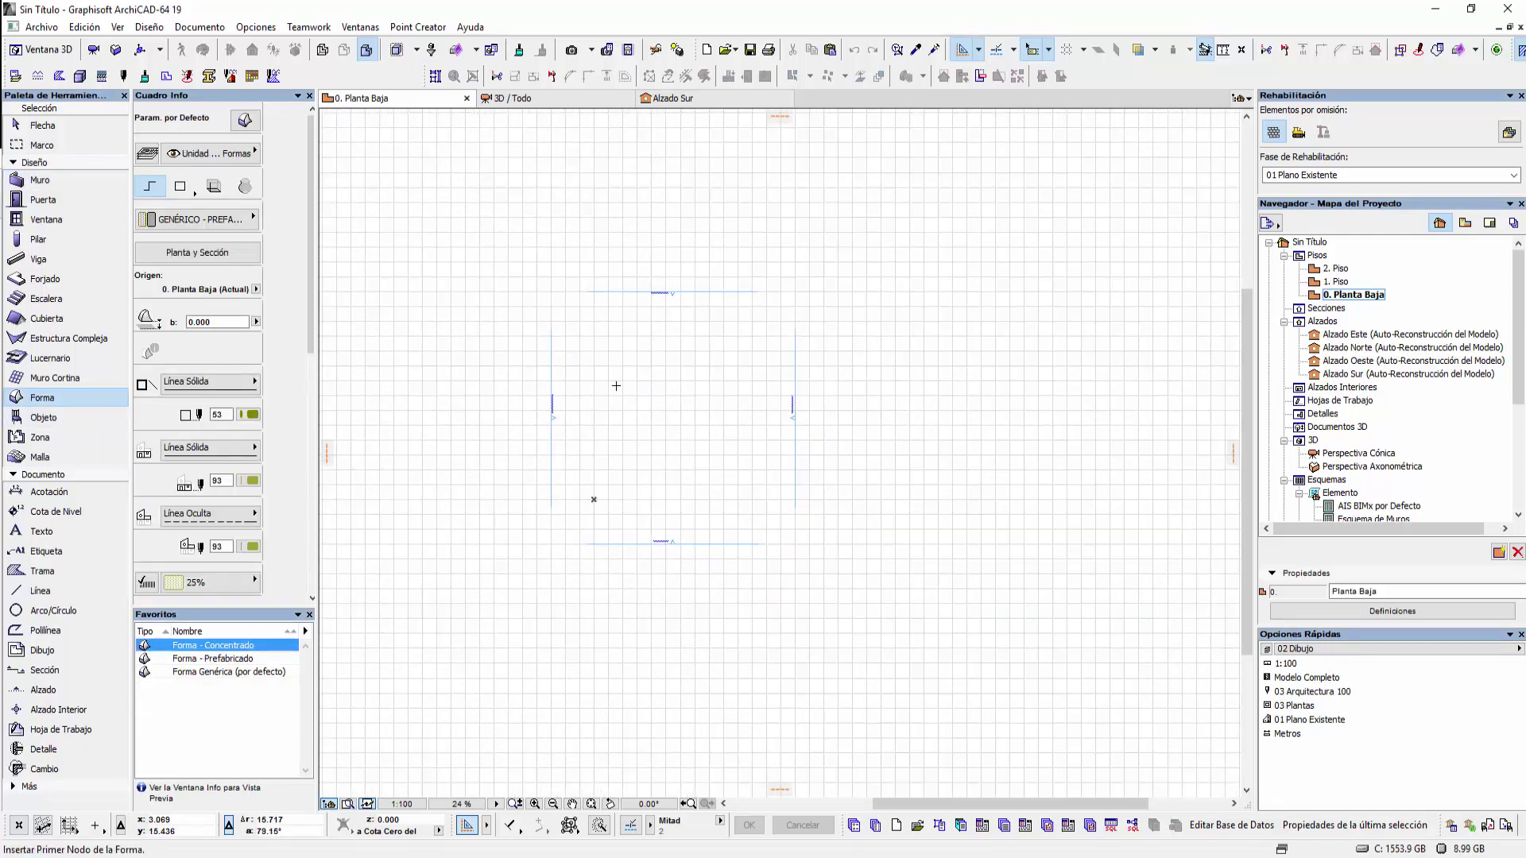
{"action": "left_click", "coordinate": [182, 187]}
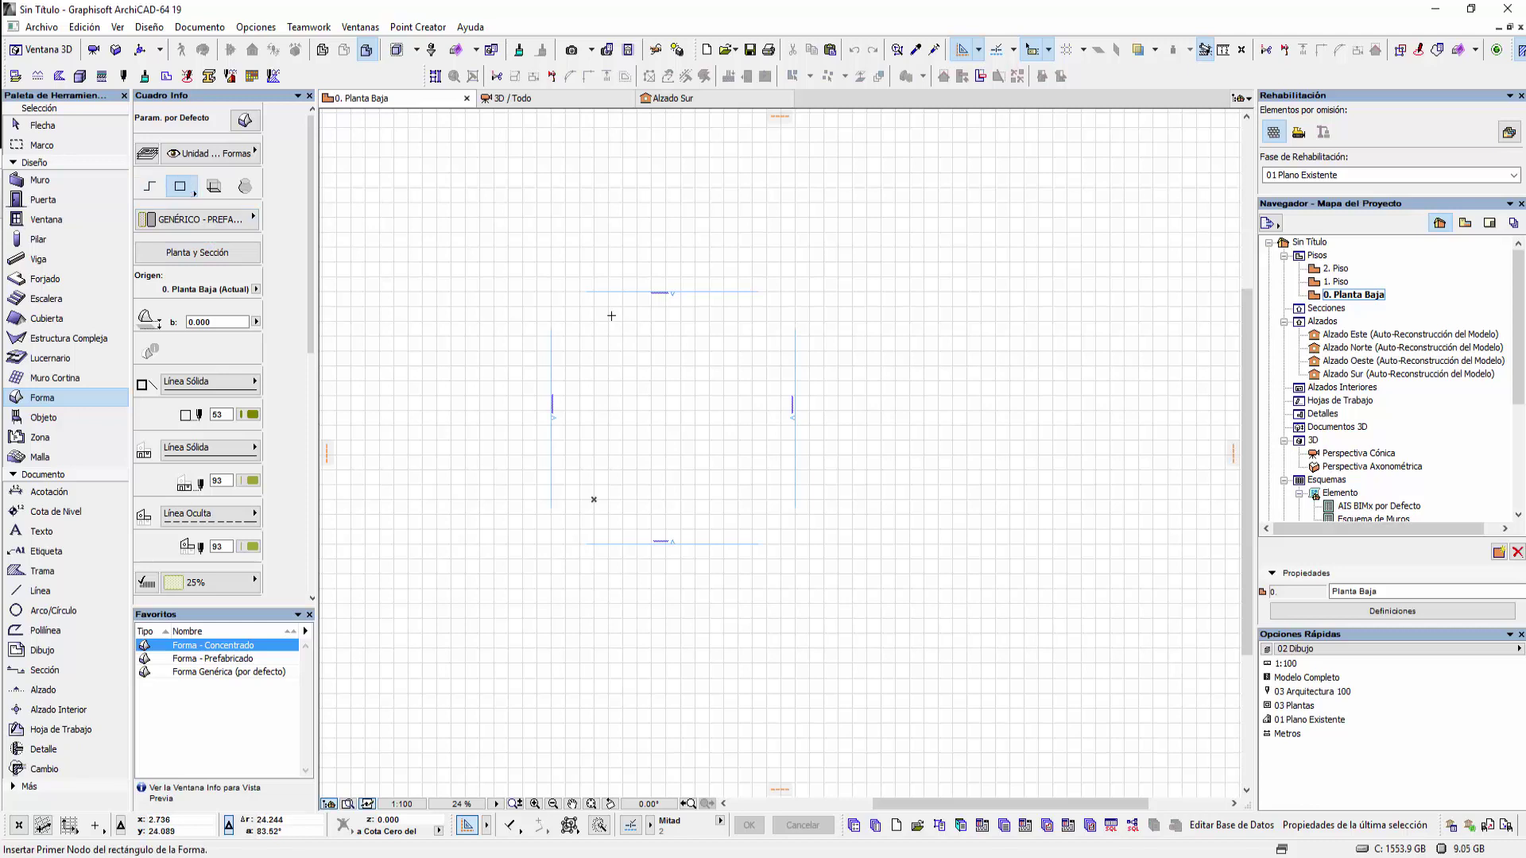
{"action": "left_click", "coordinate": [609, 313]}
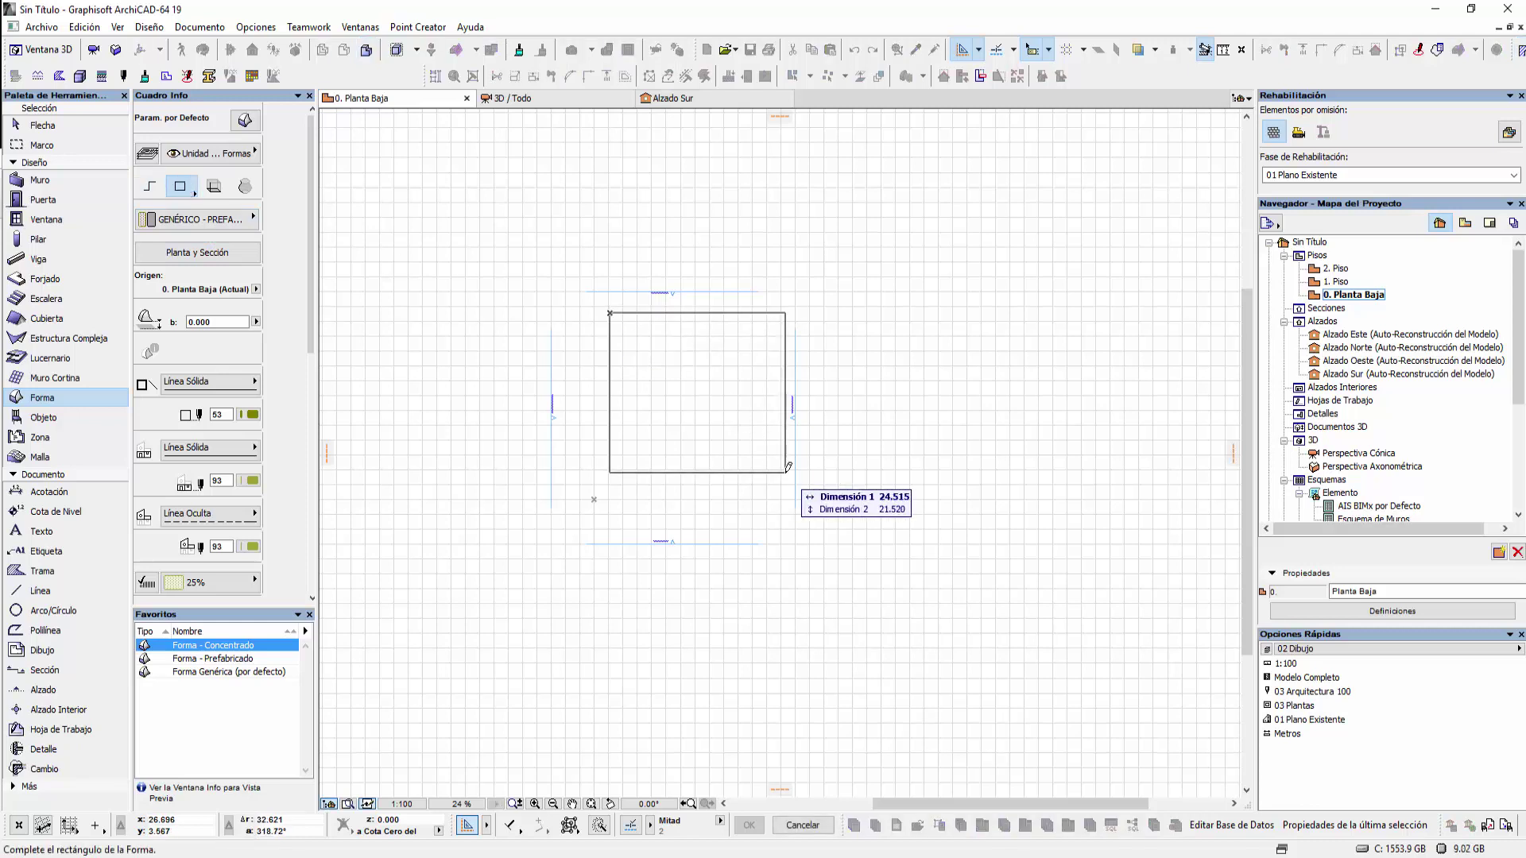
{"action": "type", "text": "30"}
{"action": "key", "text": "Tab"}
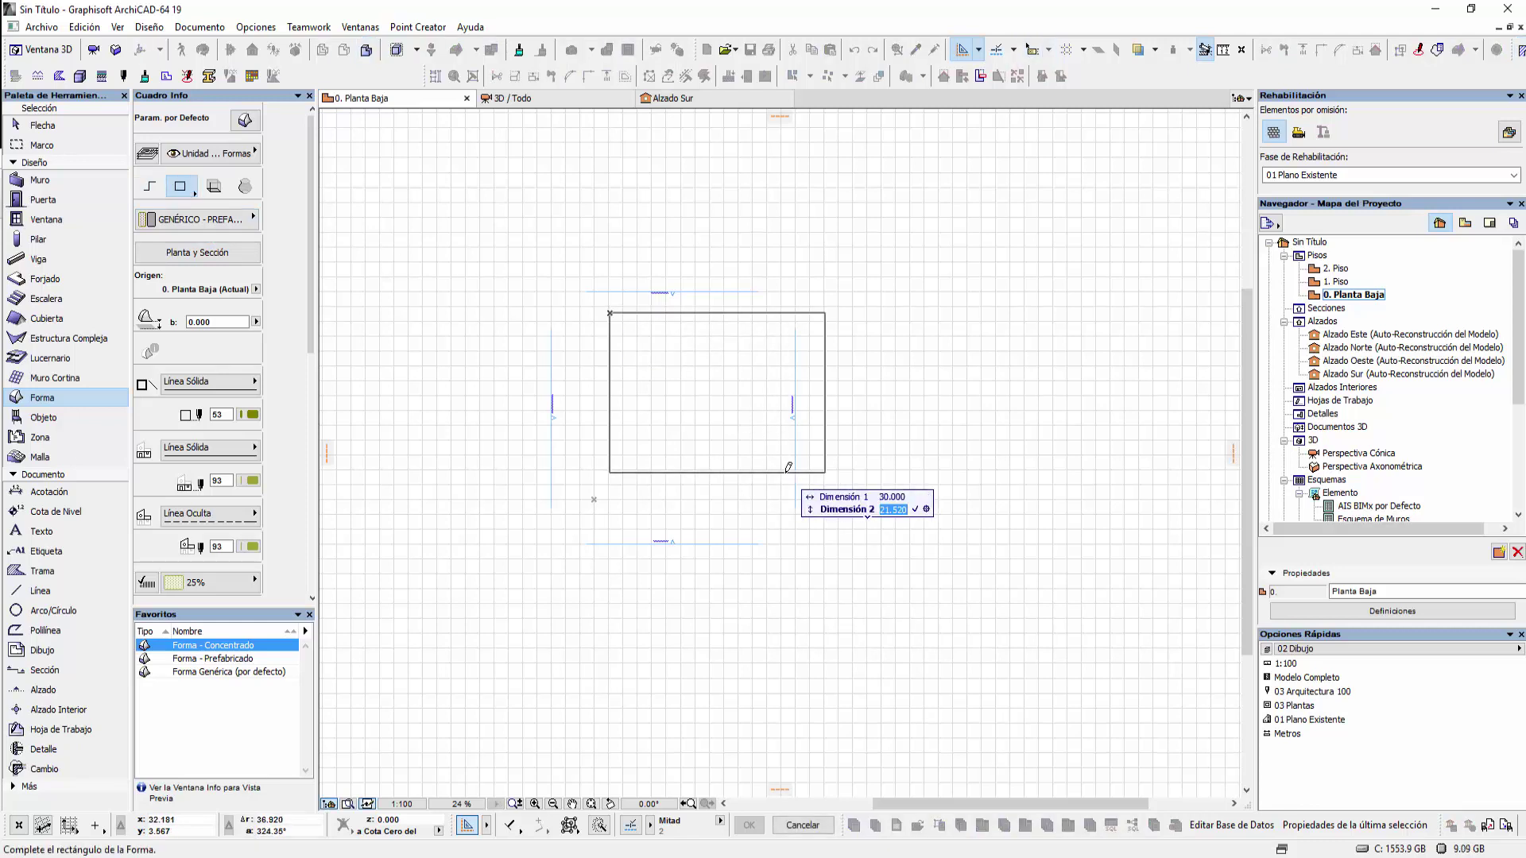
{"action": "type", "text": "31"}
{"action": "key", "text": "Return"}
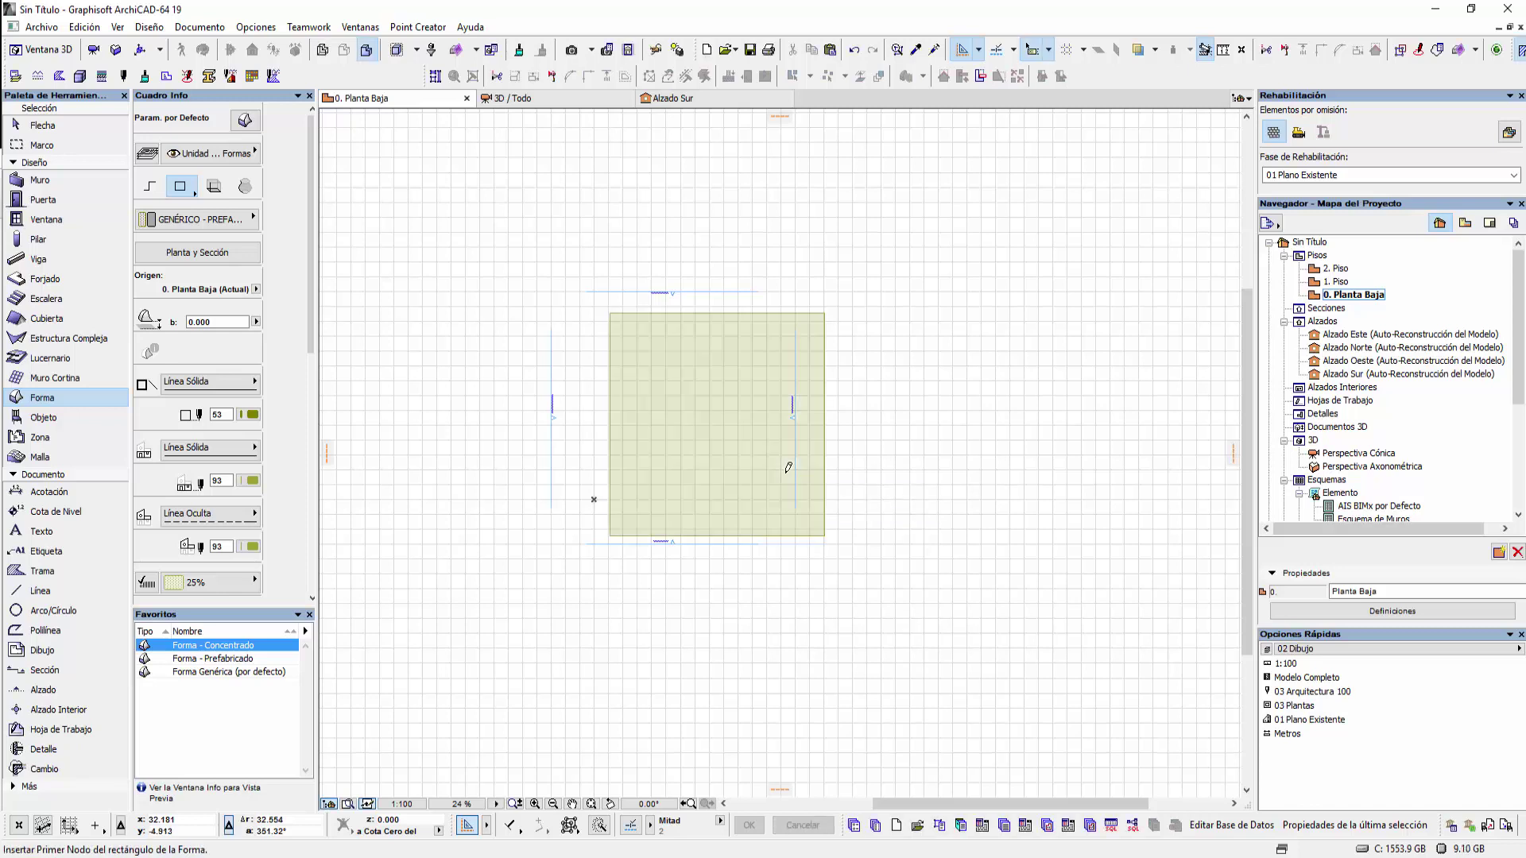
{"action": "left_click", "coordinate": [32, 125]}
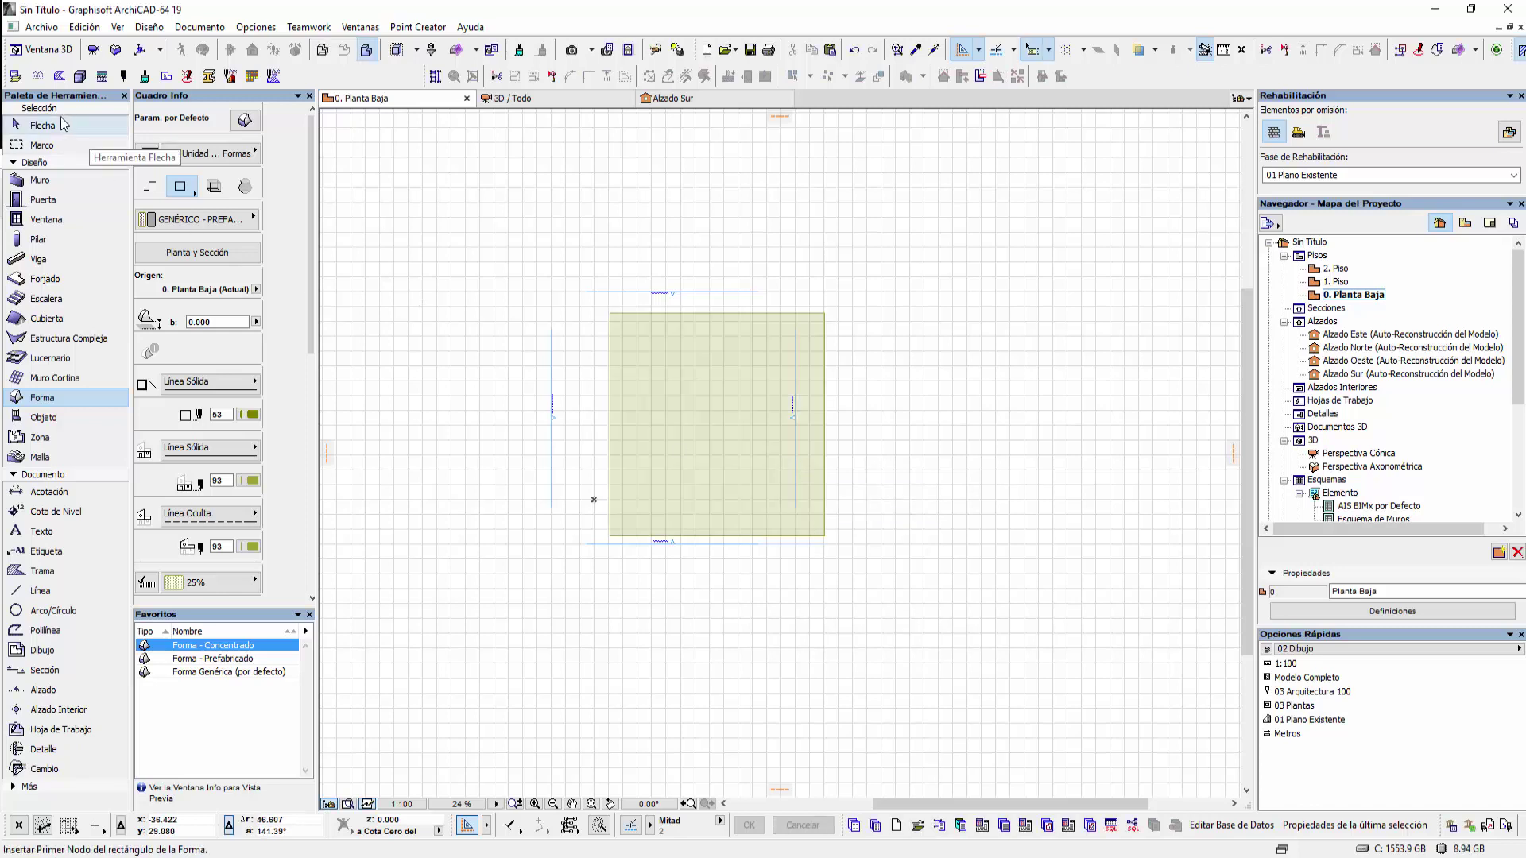
Move the East elevation marker right of the shape and extend the South marker past its right edge
{"action": "left_click", "coordinate": [714, 293]}
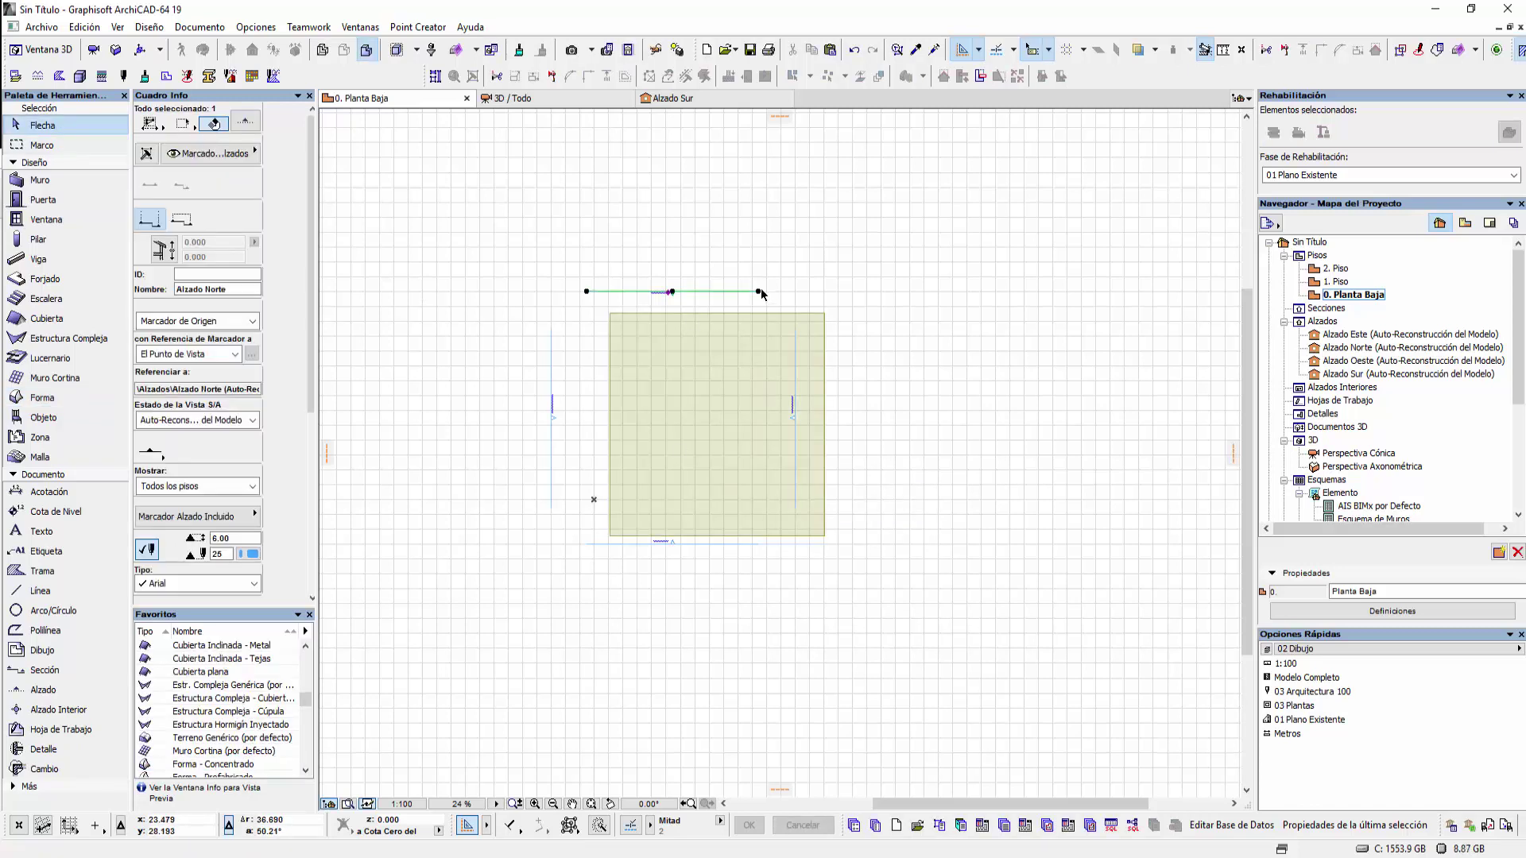
{"action": "left_click", "coordinate": [796, 337]}
{"action": "left_click", "coordinate": [867, 350]}
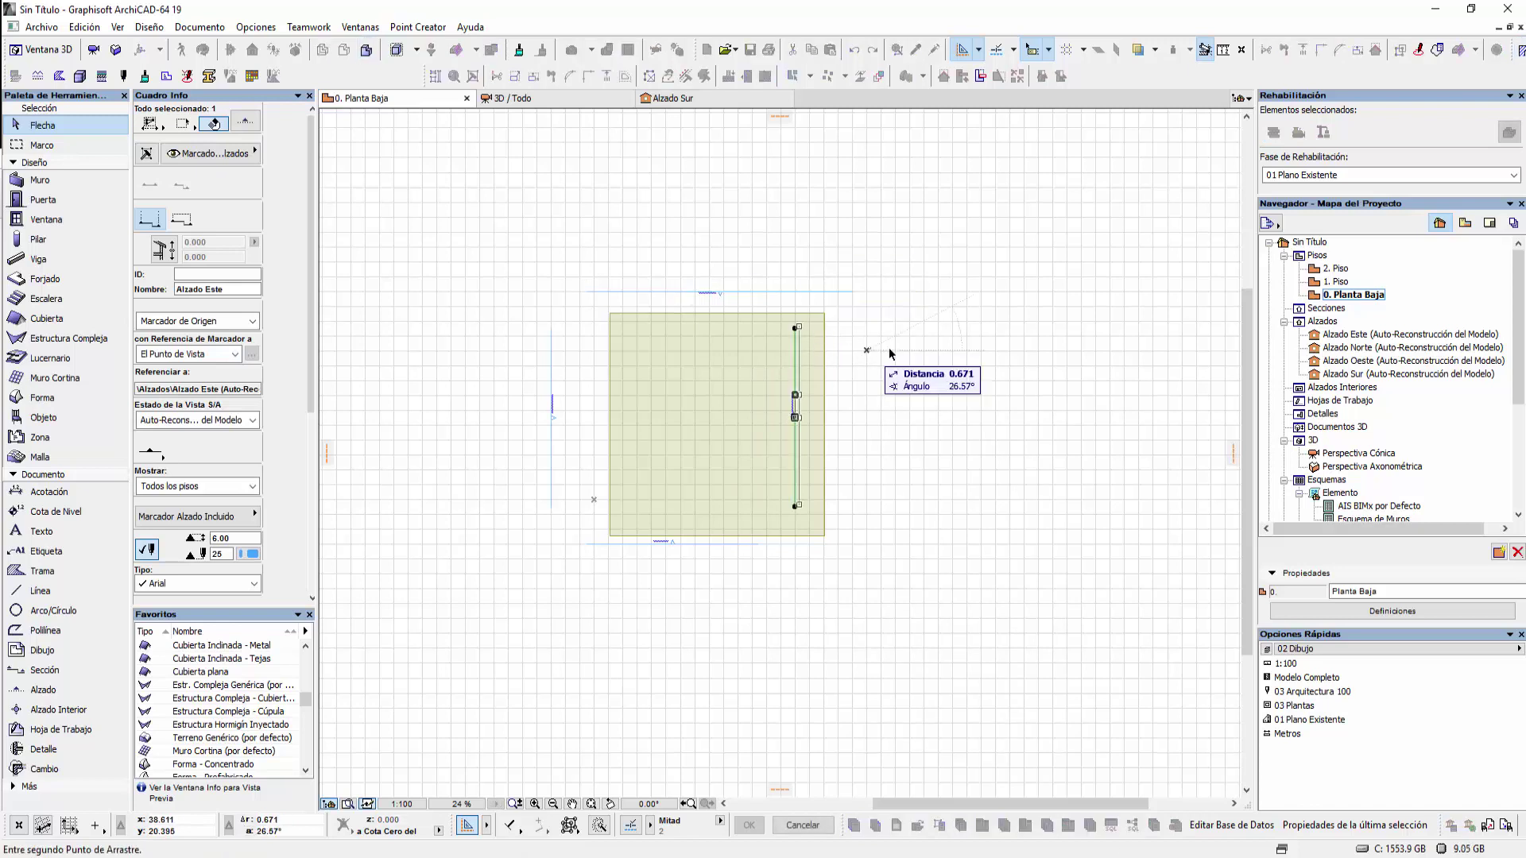
{"action": "left_click", "coordinate": [952, 350]}
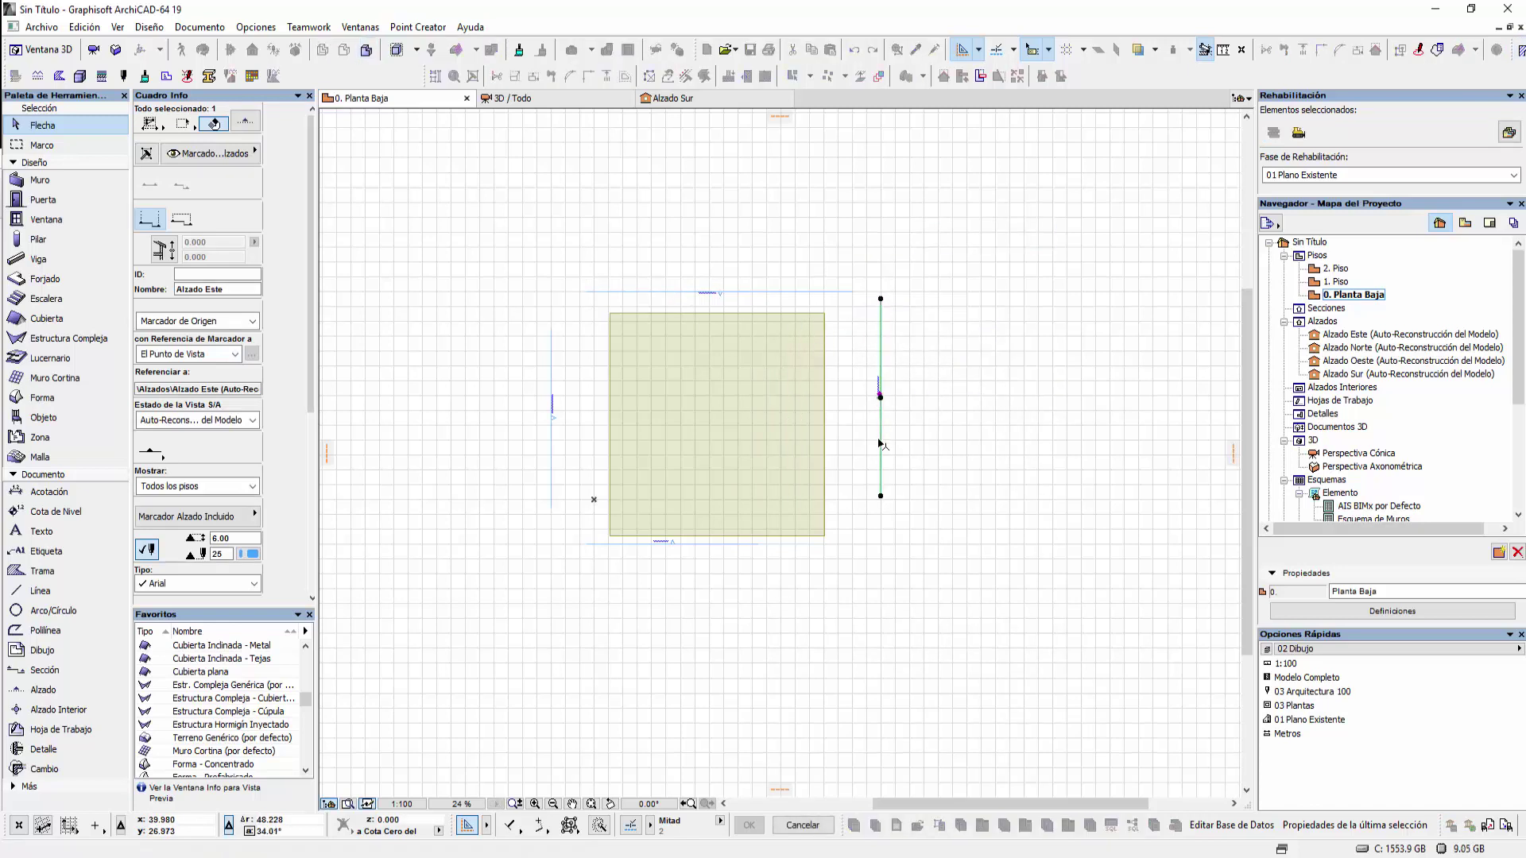
{"action": "left_click", "coordinate": [880, 496]}
{"action": "left_click", "coordinate": [757, 545]}
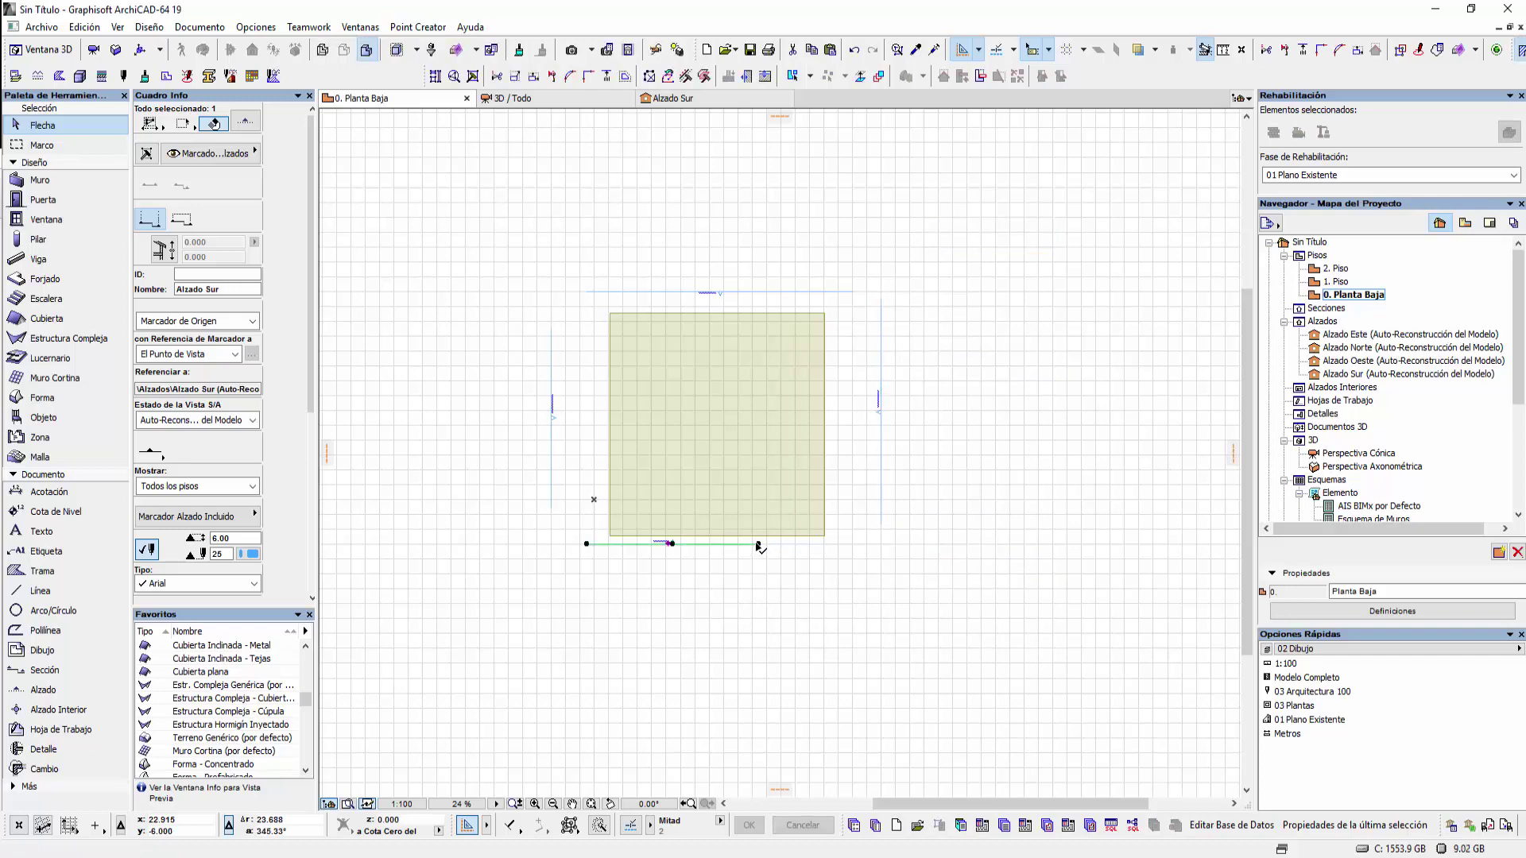
{"action": "left_click", "coordinate": [844, 545]}
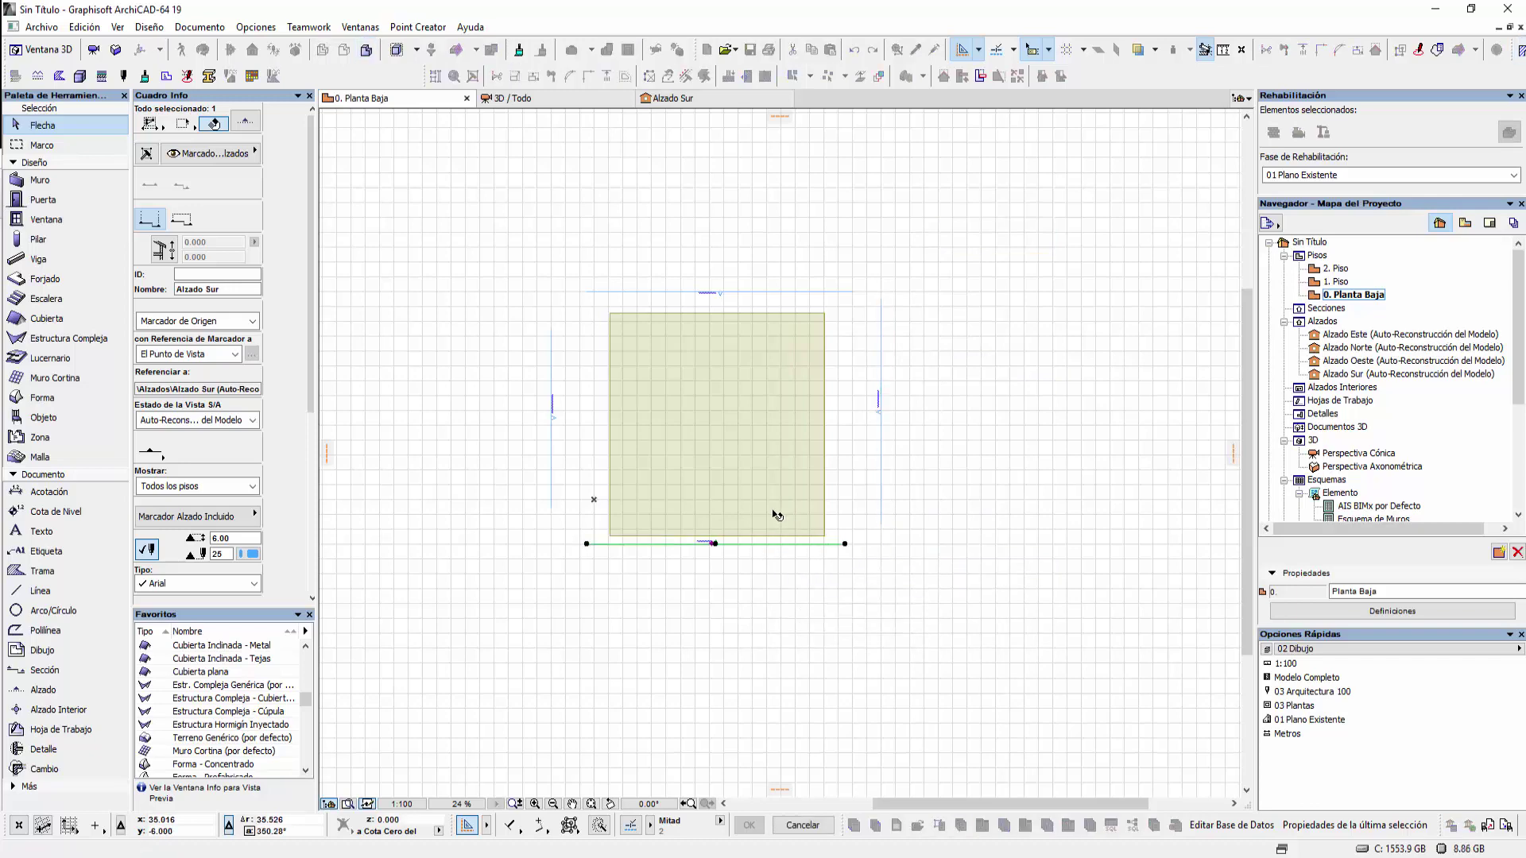
Stretch both ends of the West elevation marker to span beyond the shape
{"action": "left_click", "coordinate": [552, 331]}
{"action": "left_click", "coordinate": [551, 331]}
{"action": "left_click", "coordinate": [551, 302]}
{"action": "left_click", "coordinate": [552, 507]}
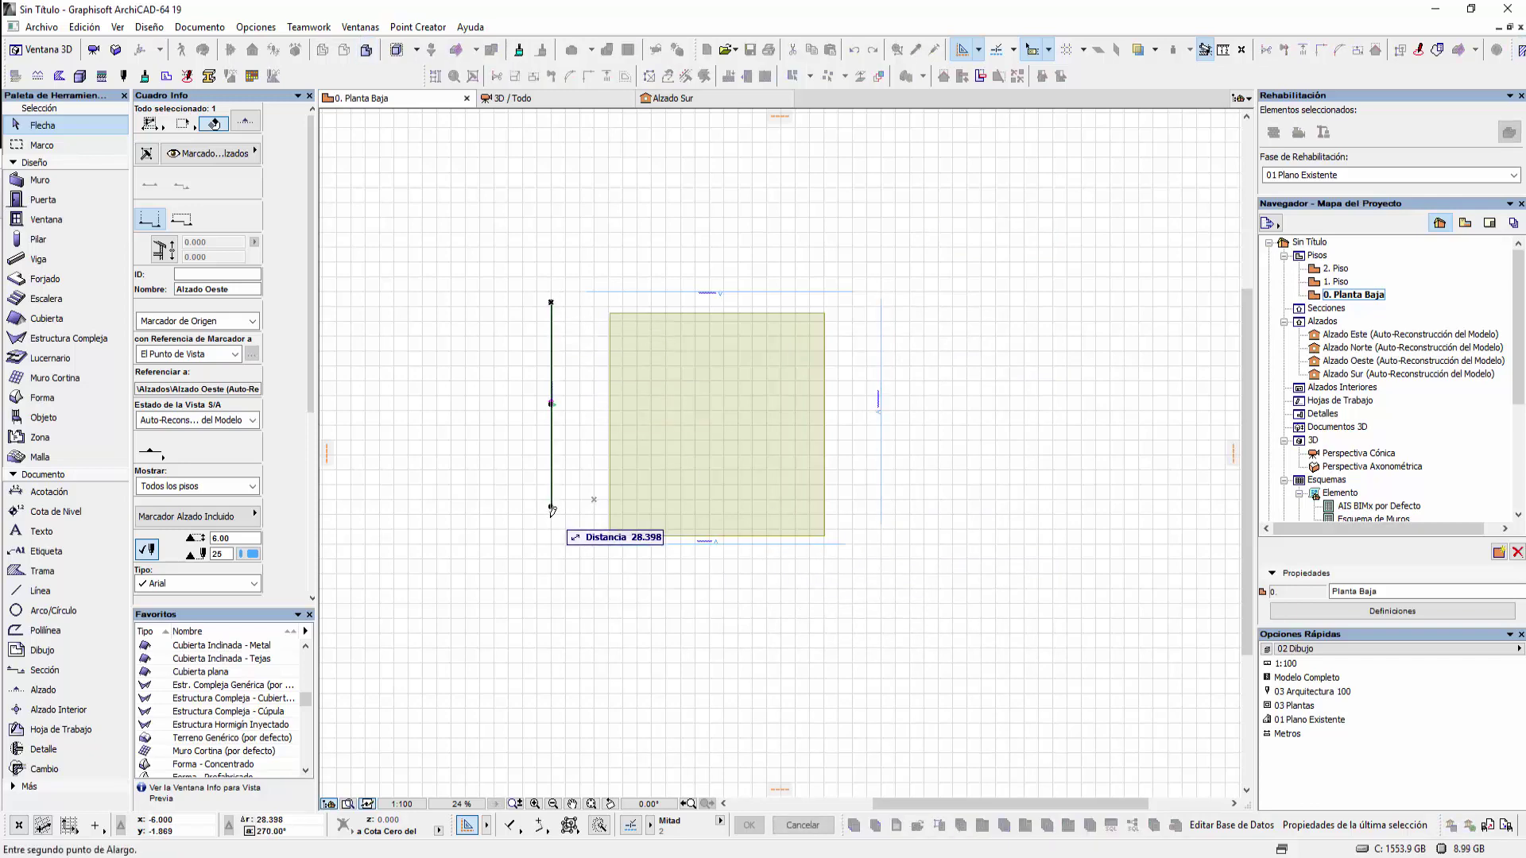
{"action": "left_click", "coordinate": [551, 545]}
{"action": "middle_click_drag", "start_coordinate": [666, 588], "coordinate": [635, 566]}
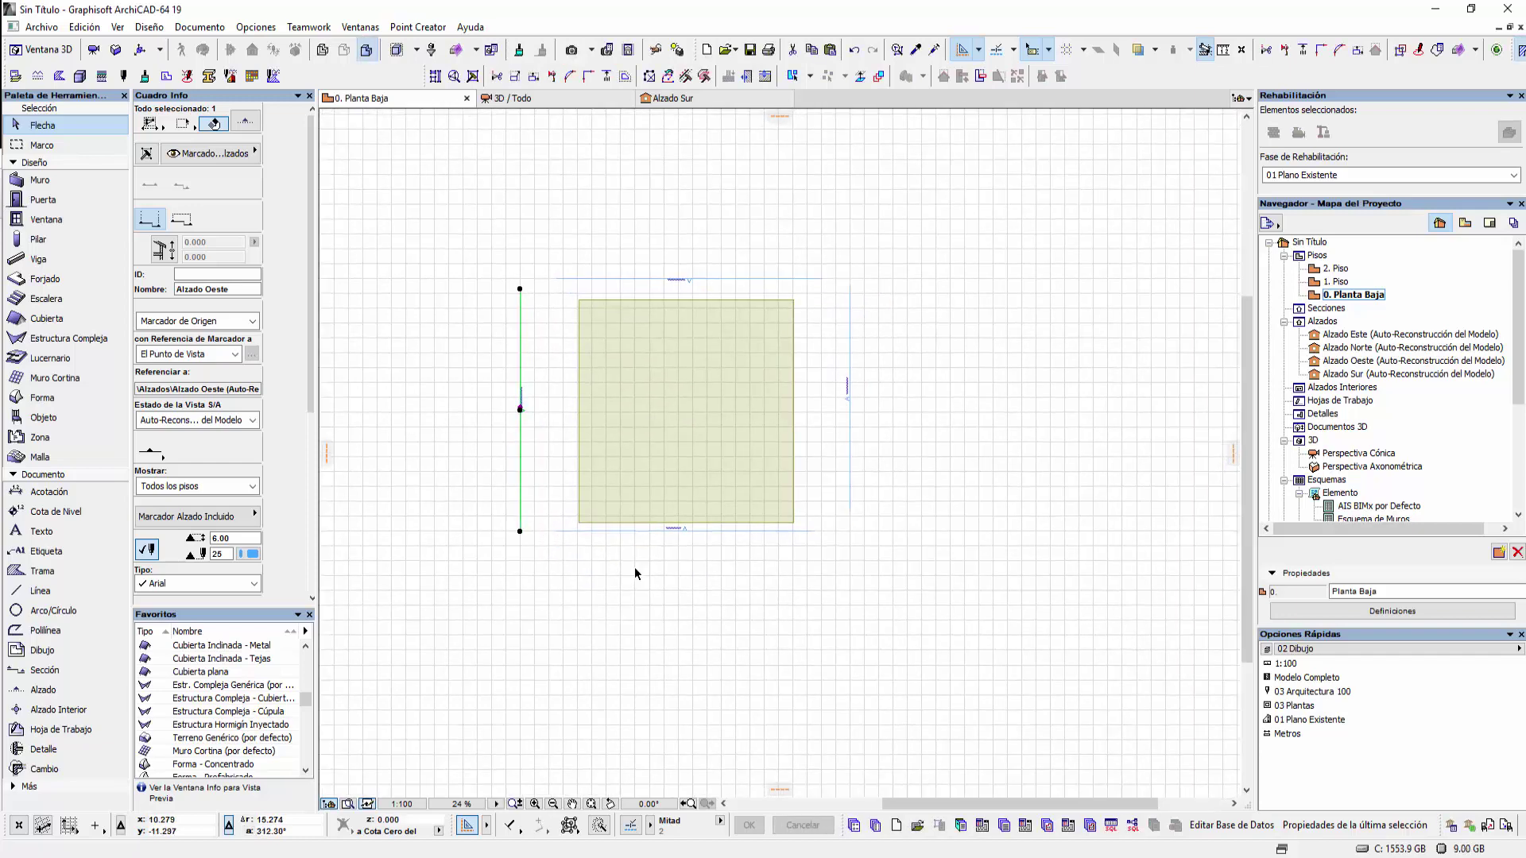
{"action": "key", "text": "Escape"}
{"action": "scroll", "coordinate": [887, 294], "scroll_direction": "right", "scroll_amount": 2}
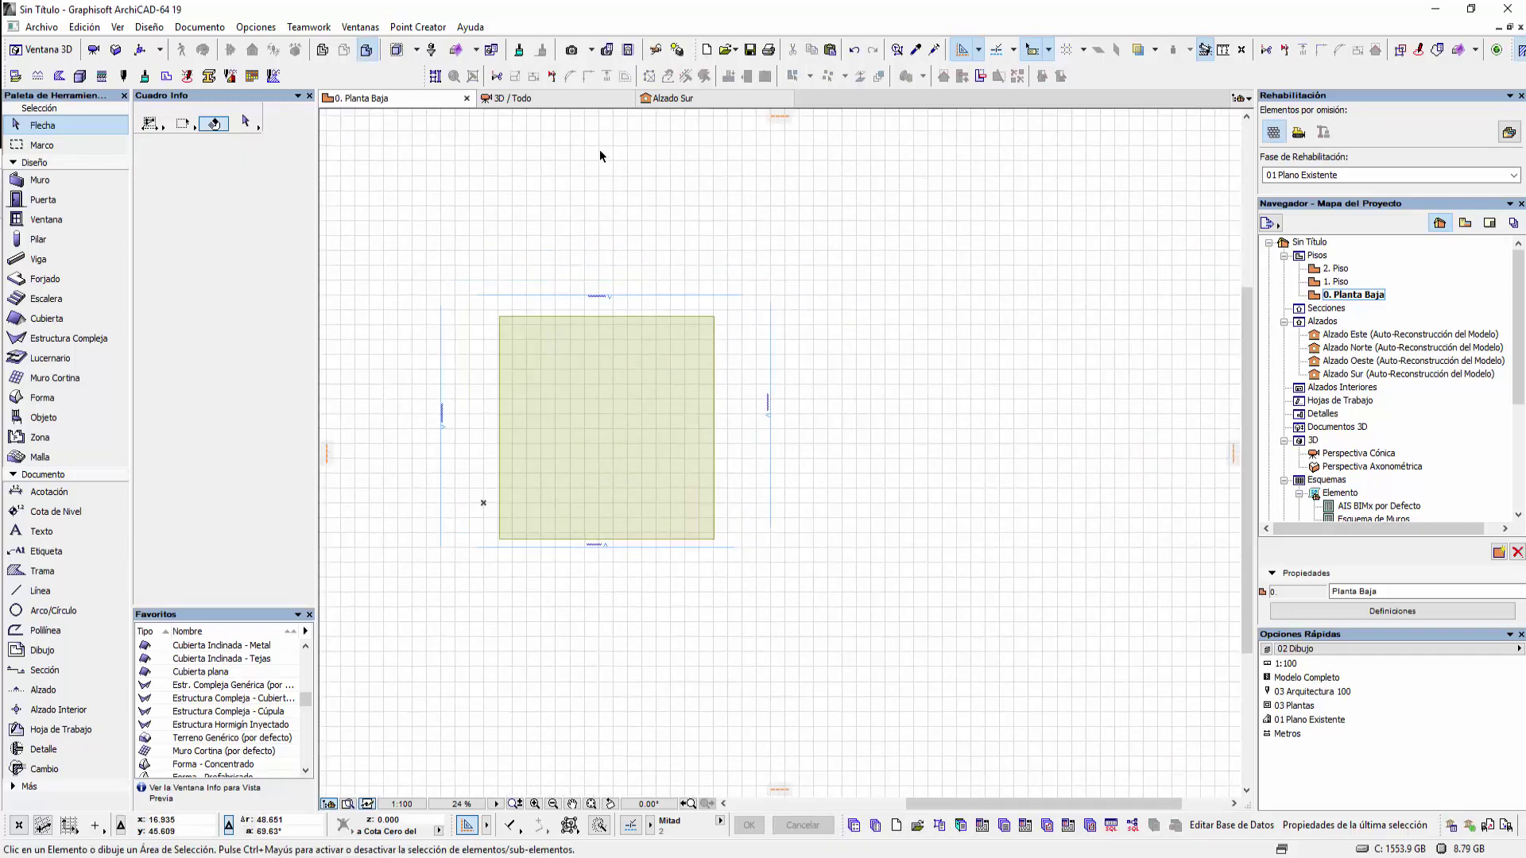
In the 3D view, pull the flat shape upward with Empujar/Tirar into a solid box
{"action": "left_click", "coordinate": [601, 104]}
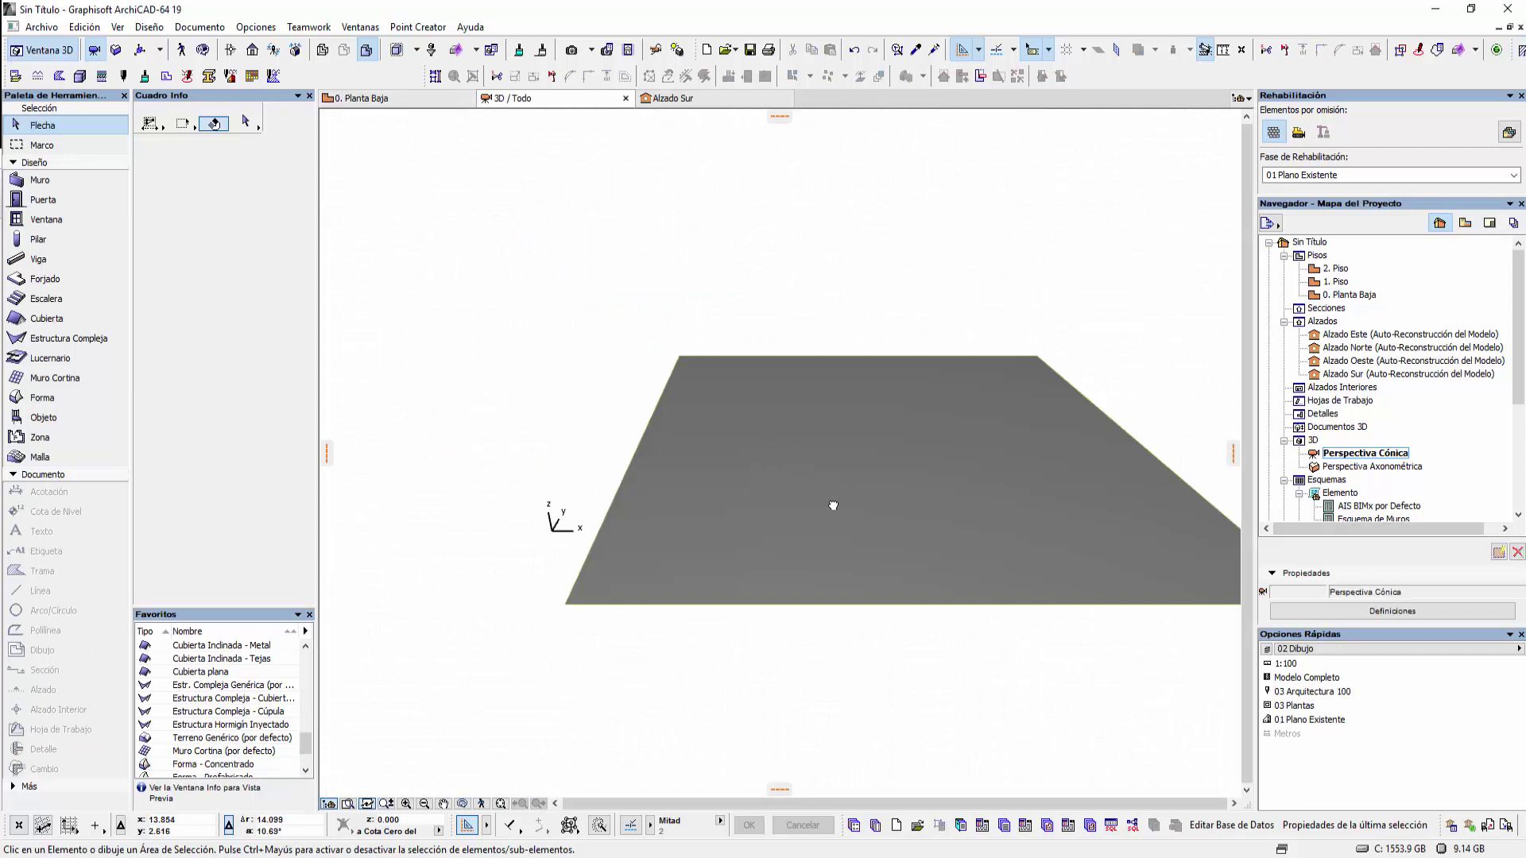
{"action": "scroll", "coordinate": [832, 505], "scroll_direction": "down", "scroll_amount": 2}
{"action": "scroll", "coordinate": [624, 481], "scroll_direction": "down", "scroll_amount": 2}
{"action": "scroll", "coordinate": [771, 515], "scroll_direction": "down", "scroll_amount": 1}
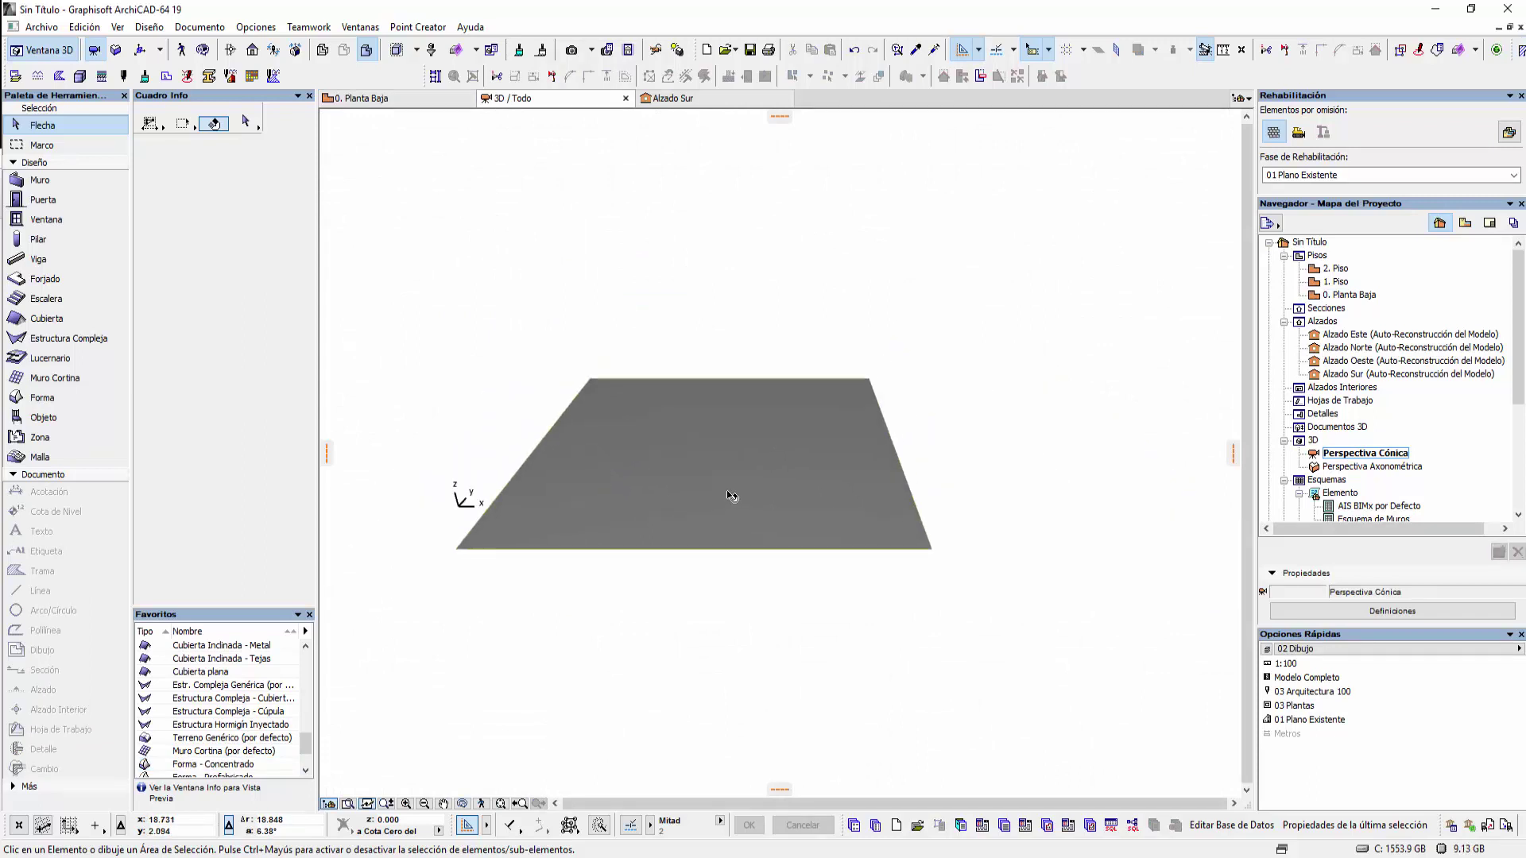
{"action": "left_click", "coordinate": [732, 496]}
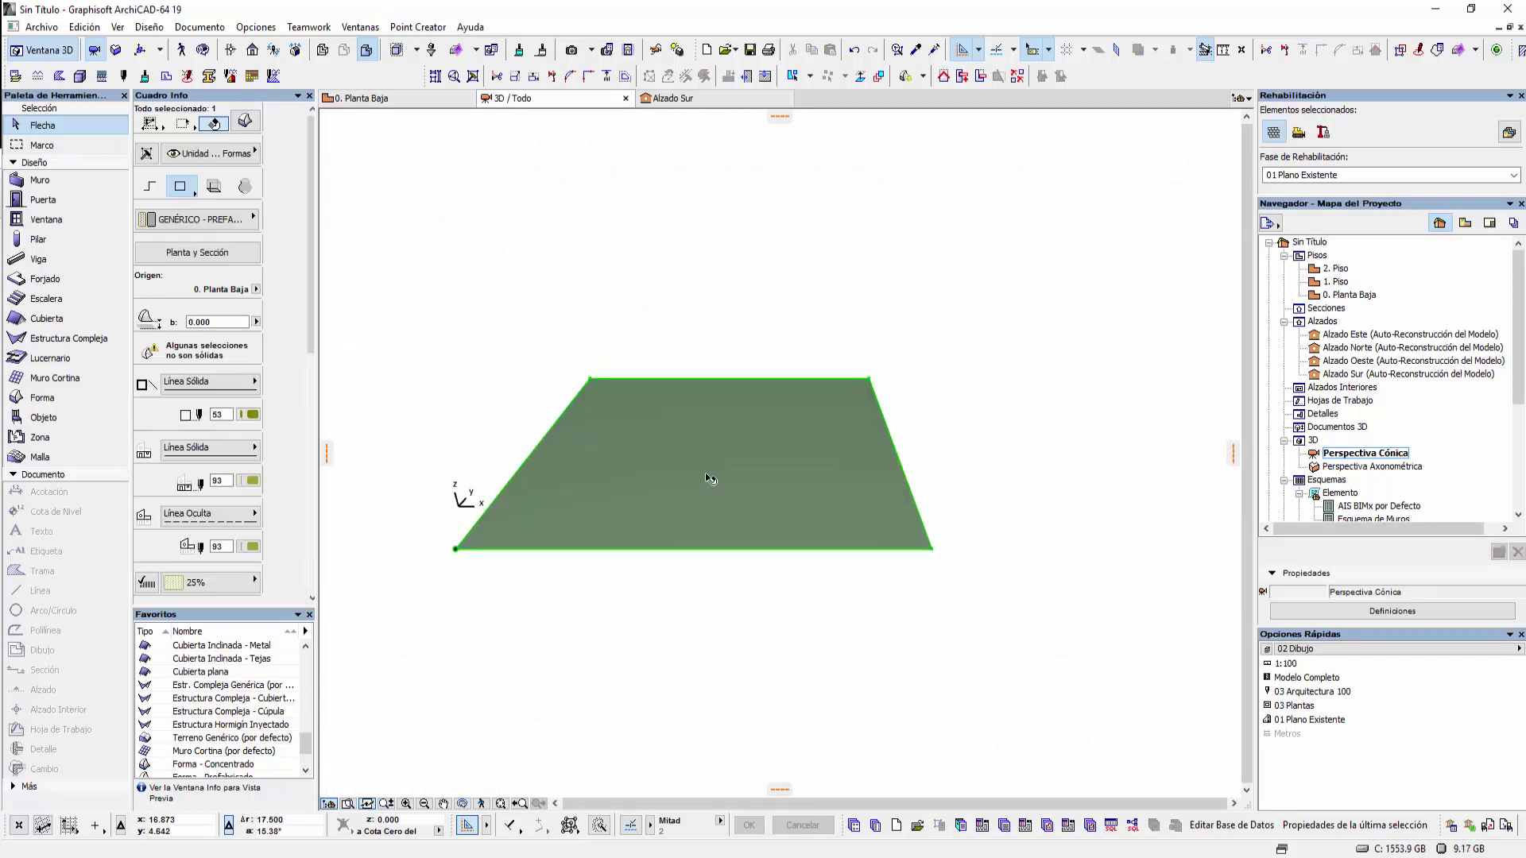
{"action": "left_click", "coordinate": [710, 473]}
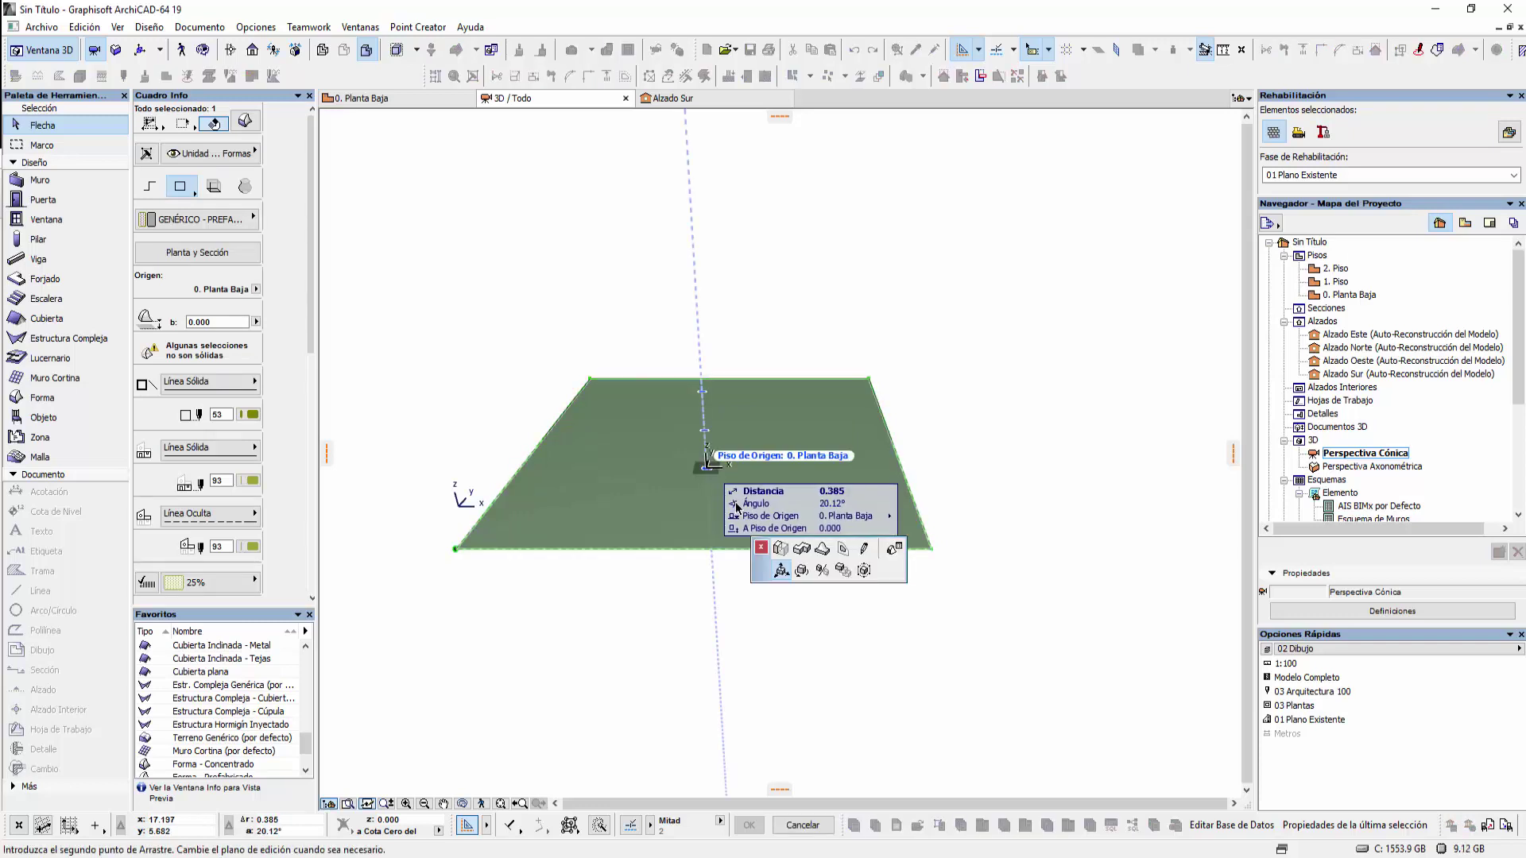
{"action": "left_click", "coordinate": [779, 557]}
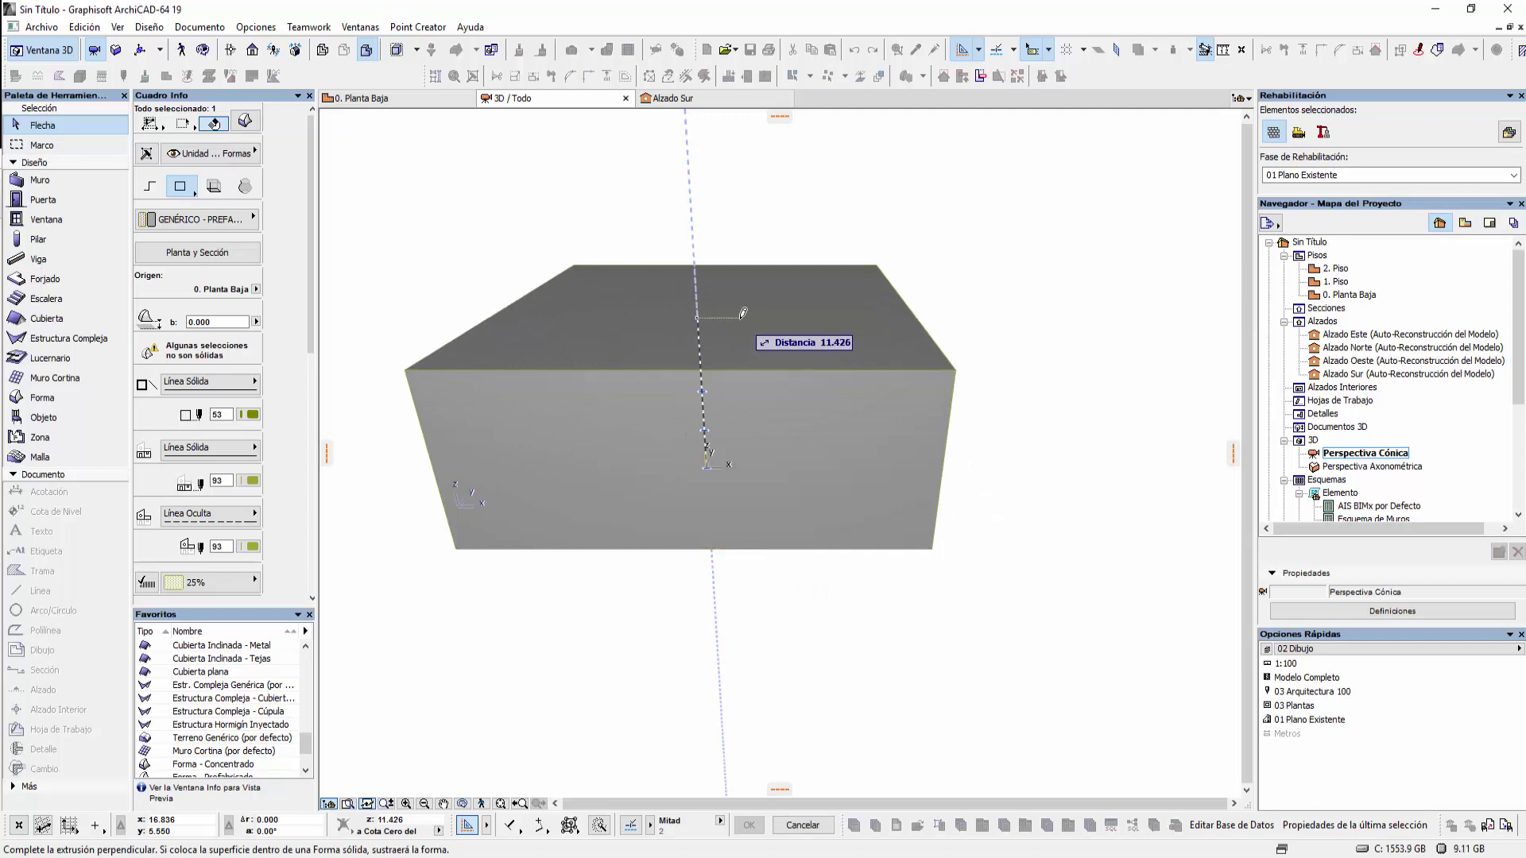
{"action": "left_click", "coordinate": [743, 313]}
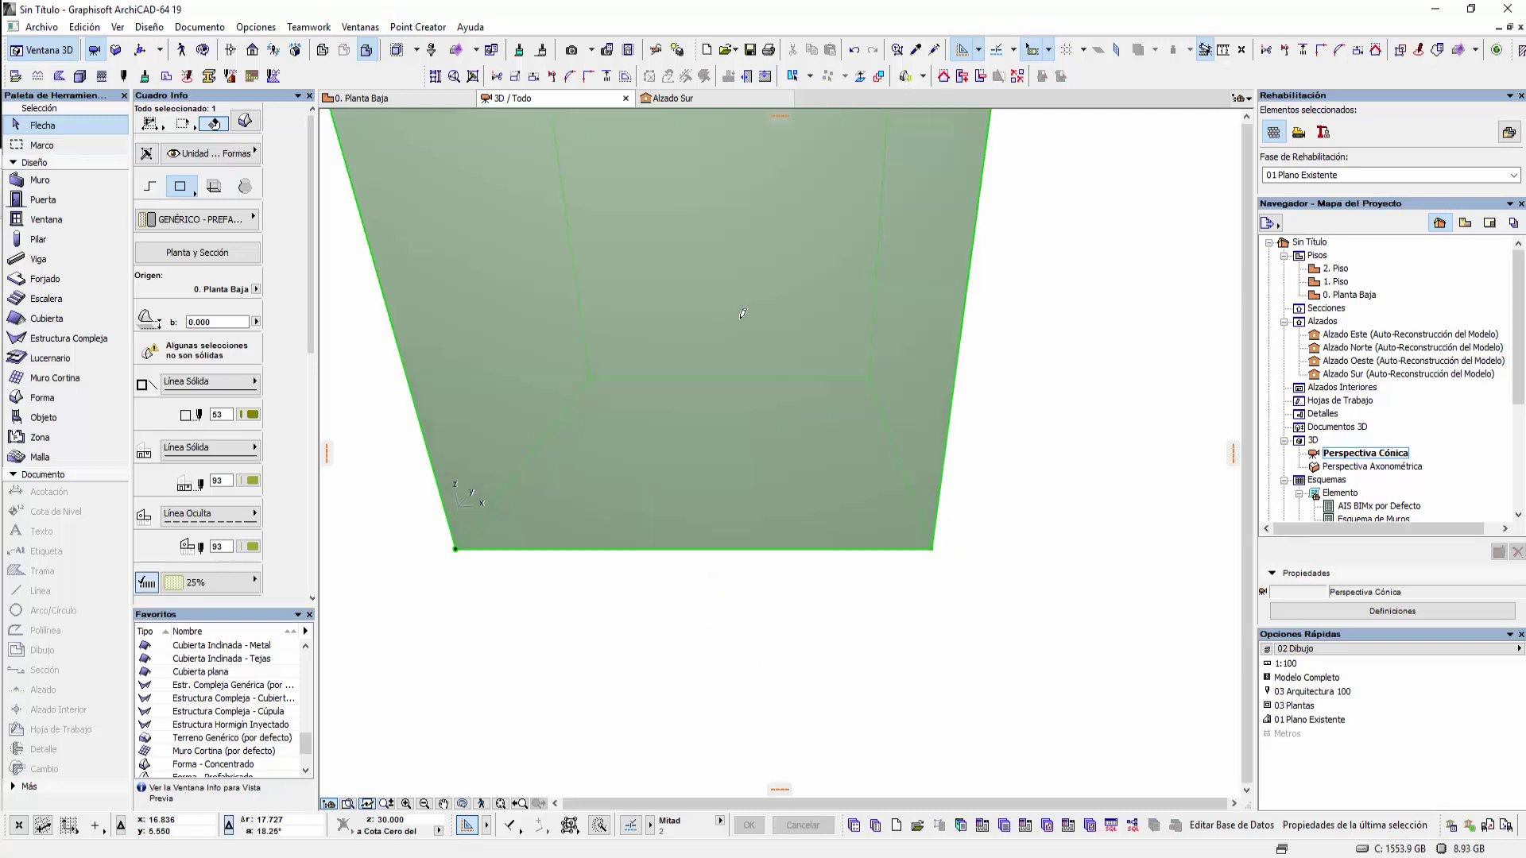
Orbit the 3D view to inspect the box's sides, then return to the ground-floor plan
{"action": "left_click", "coordinate": [657, 609]}
{"action": "scroll", "coordinate": [680, 564], "scroll_direction": "down", "scroll_amount": 3}
{"action": "scroll", "coordinate": [765, 558], "scroll_direction": "down", "scroll_amount": 3}
{"action": "middle_click_drag", "start_coordinate": [521, 756], "coordinate": [586, 627], "text": "shift"}
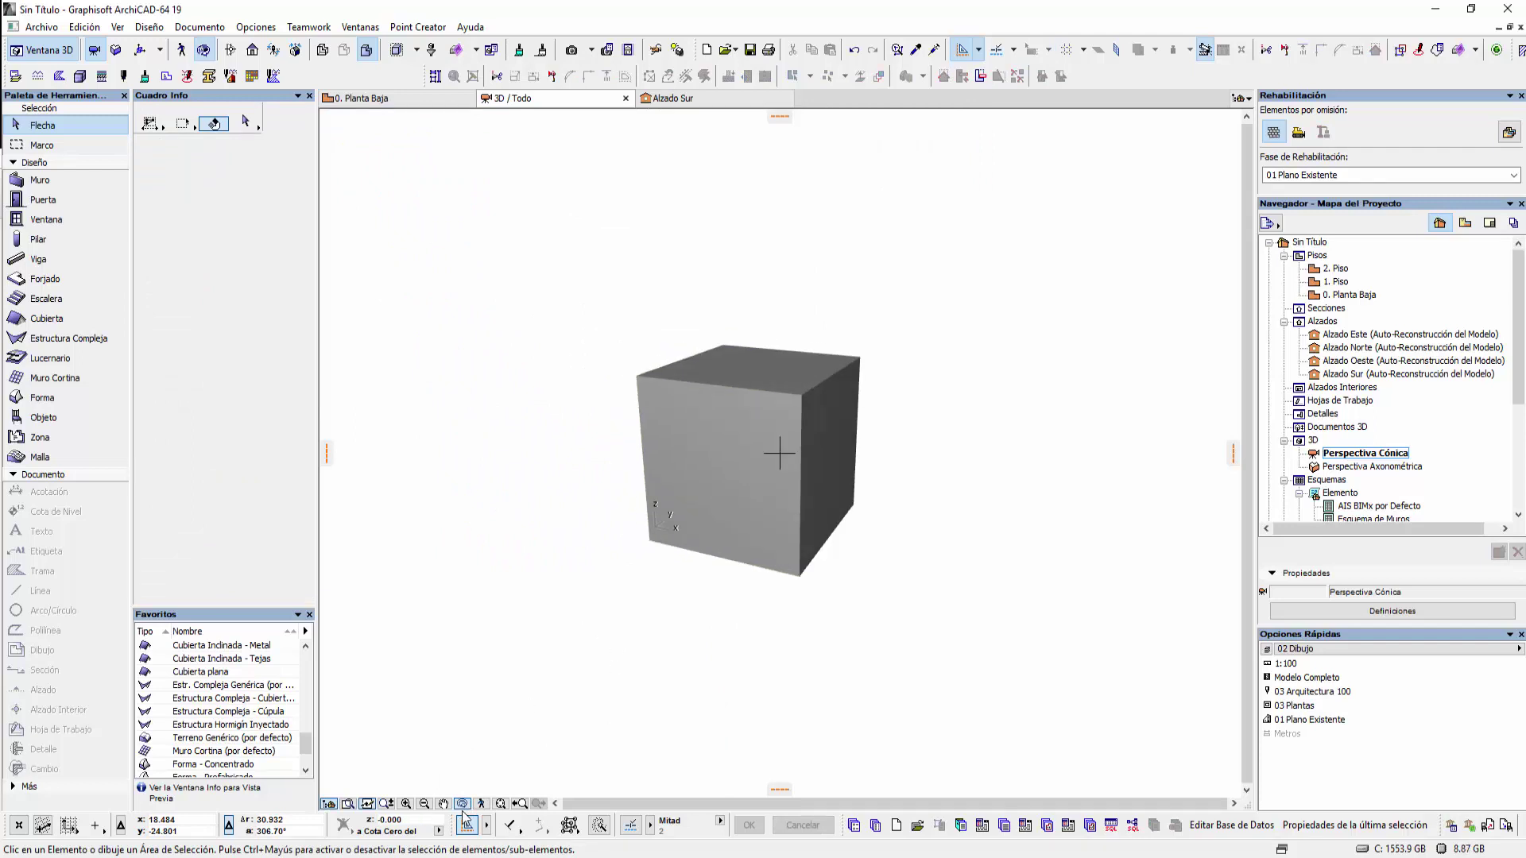
{"action": "left_click", "coordinate": [423, 98]}
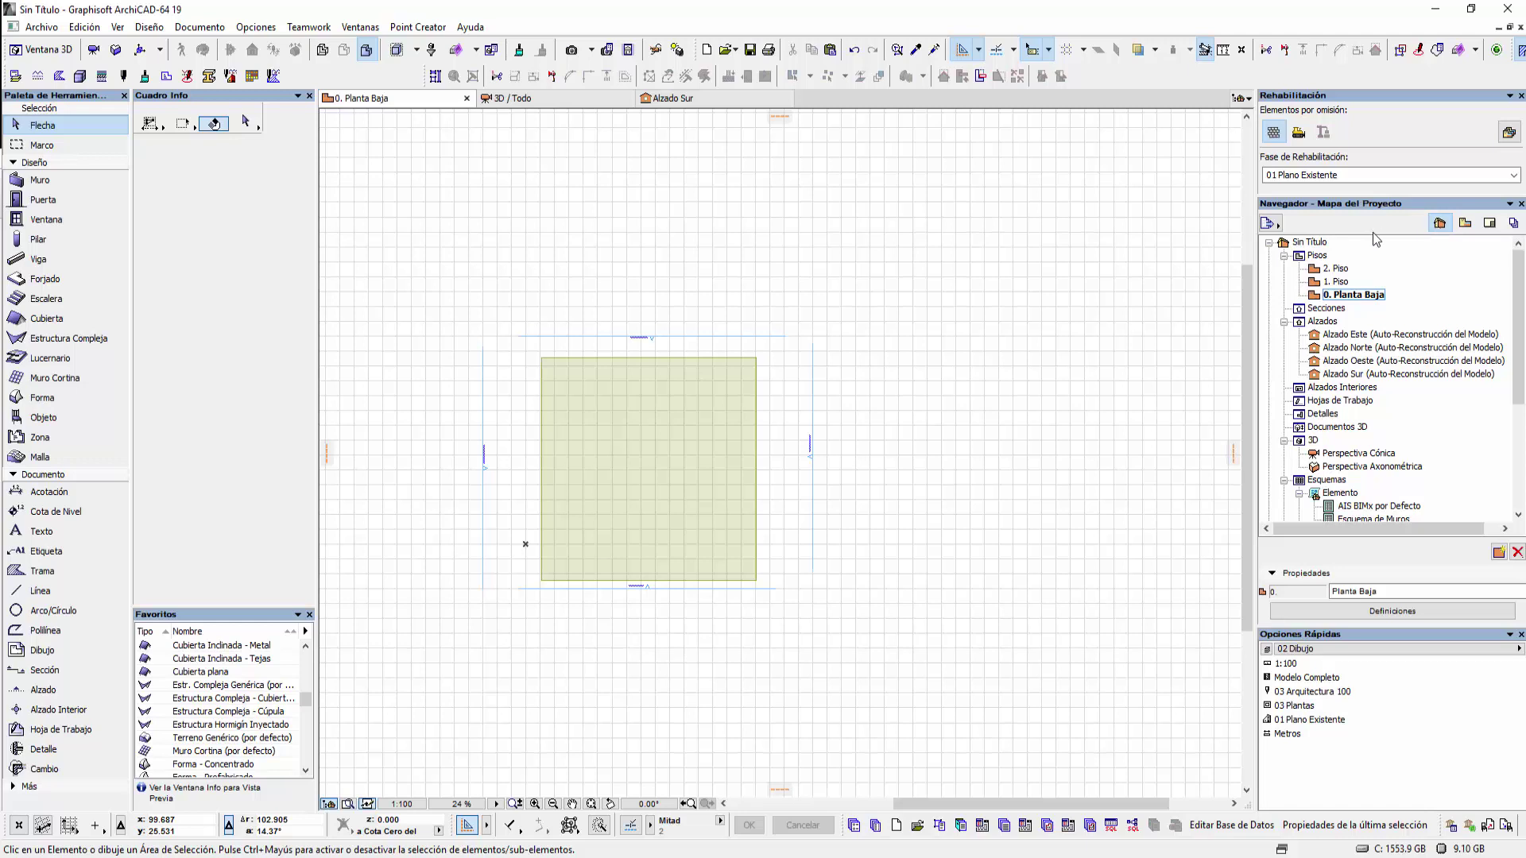
Open Definiciones de Pisos from the Navigator's Pisos menu and inspect the ground floor row
{"action": "left_click", "coordinate": [1320, 256]}
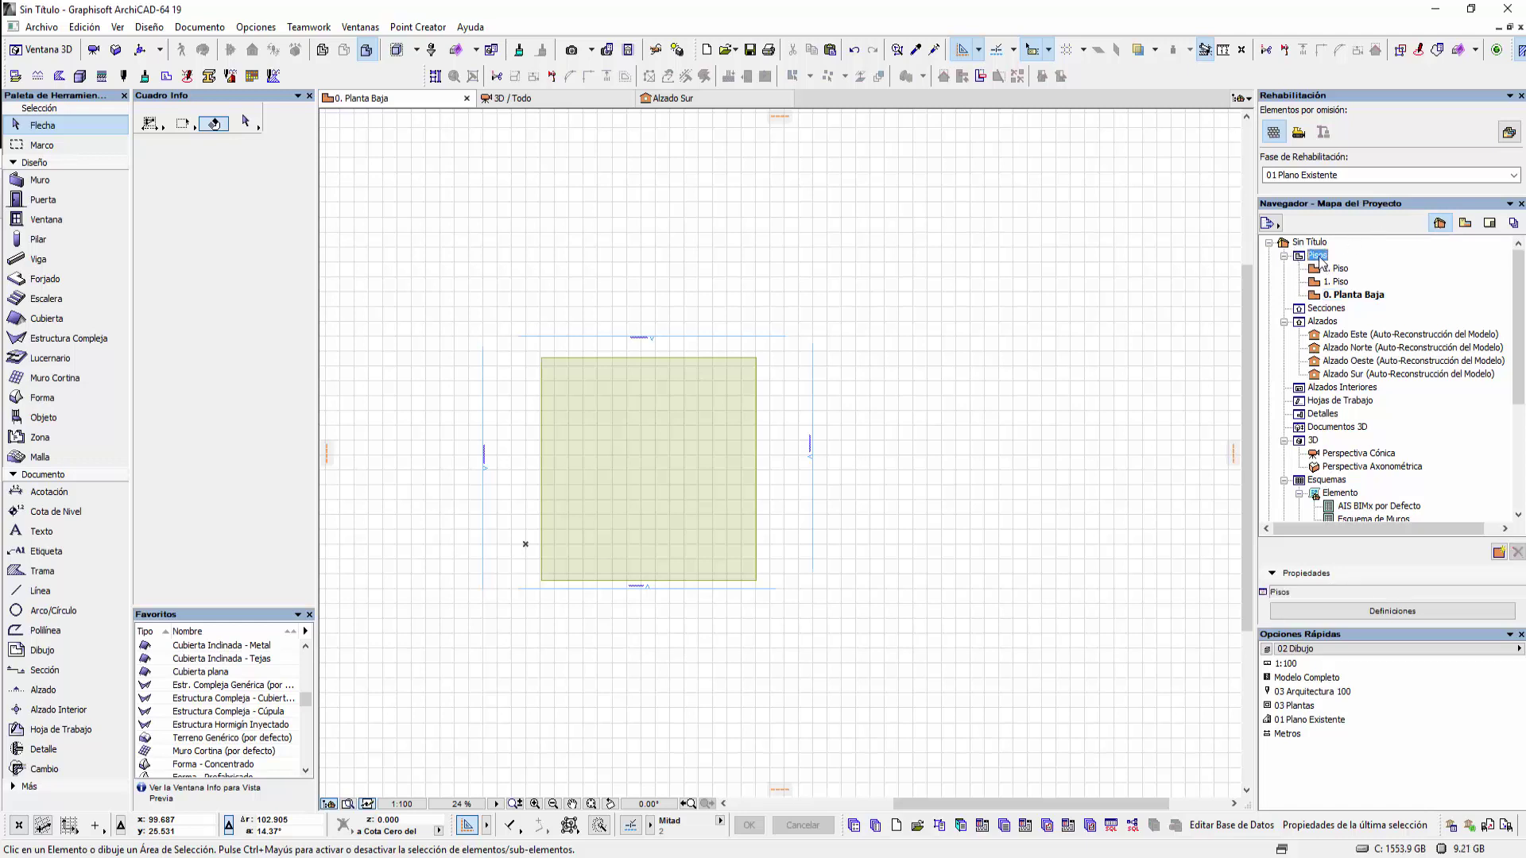
{"action": "right_click", "coordinate": [1320, 258]}
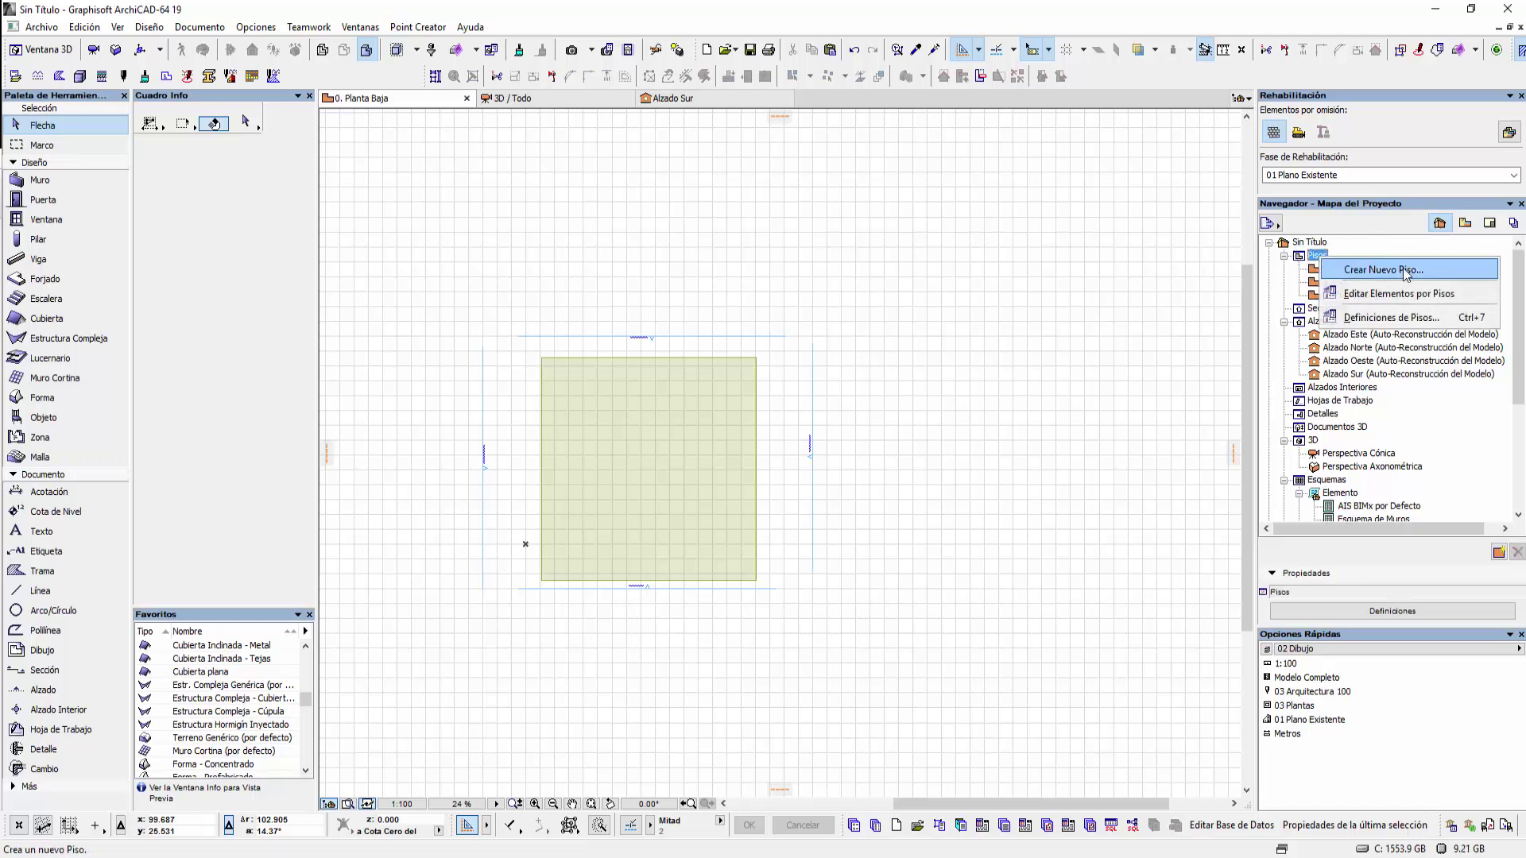
{"action": "left_click", "coordinate": [1456, 317]}
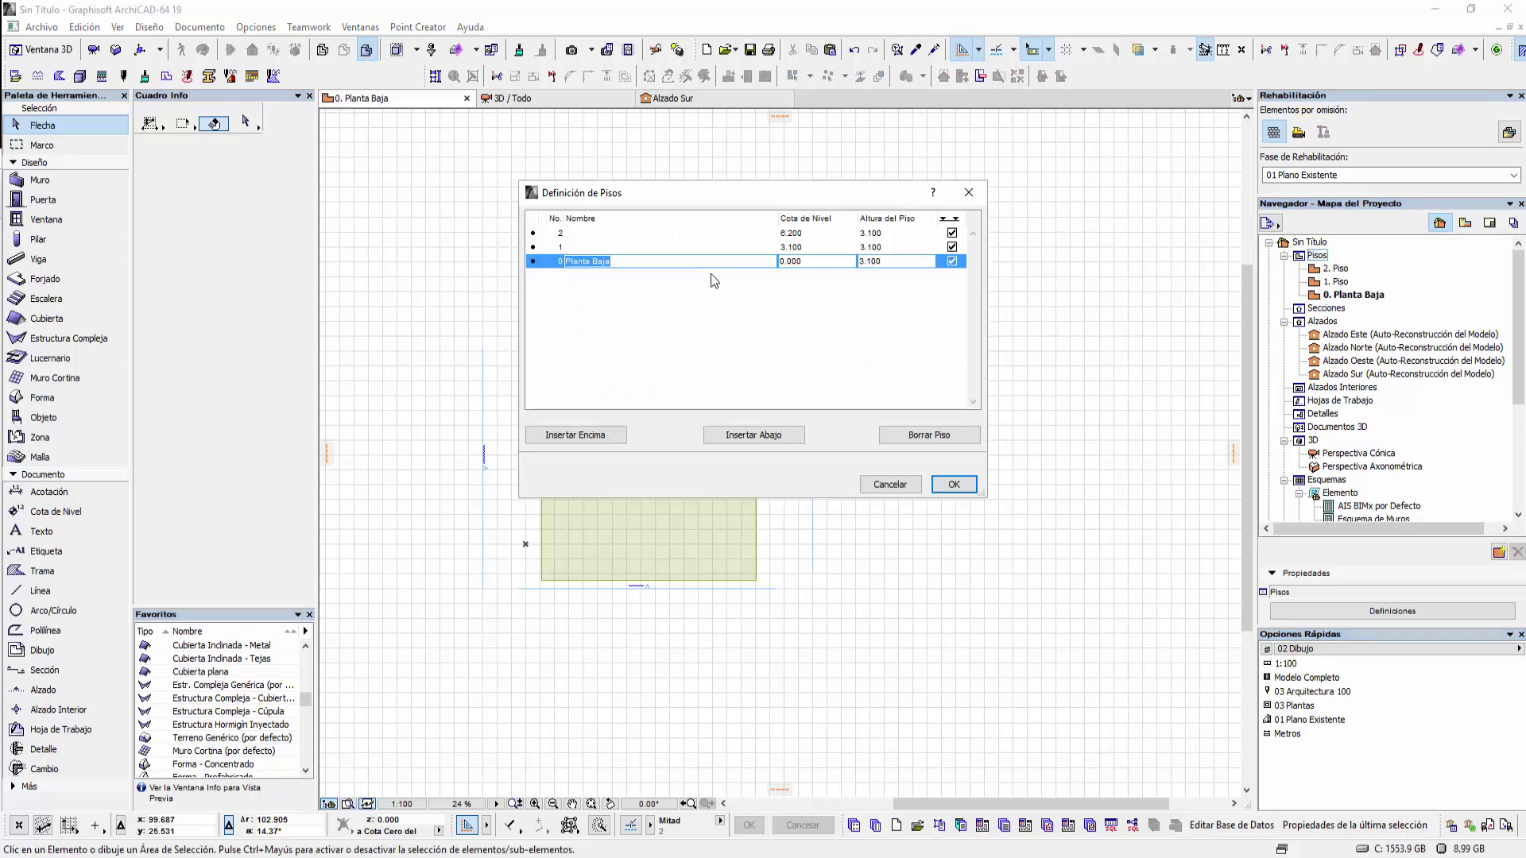
{"action": "left_click", "coordinate": [822, 260]}
{"action": "double_click", "coordinate": [778, 263]}
{"action": "left_click_drag", "start_coordinate": [678, 267], "coordinate": [552, 267]}
{"action": "left_click_drag", "start_coordinate": [819, 259], "coordinate": [741, 260]}
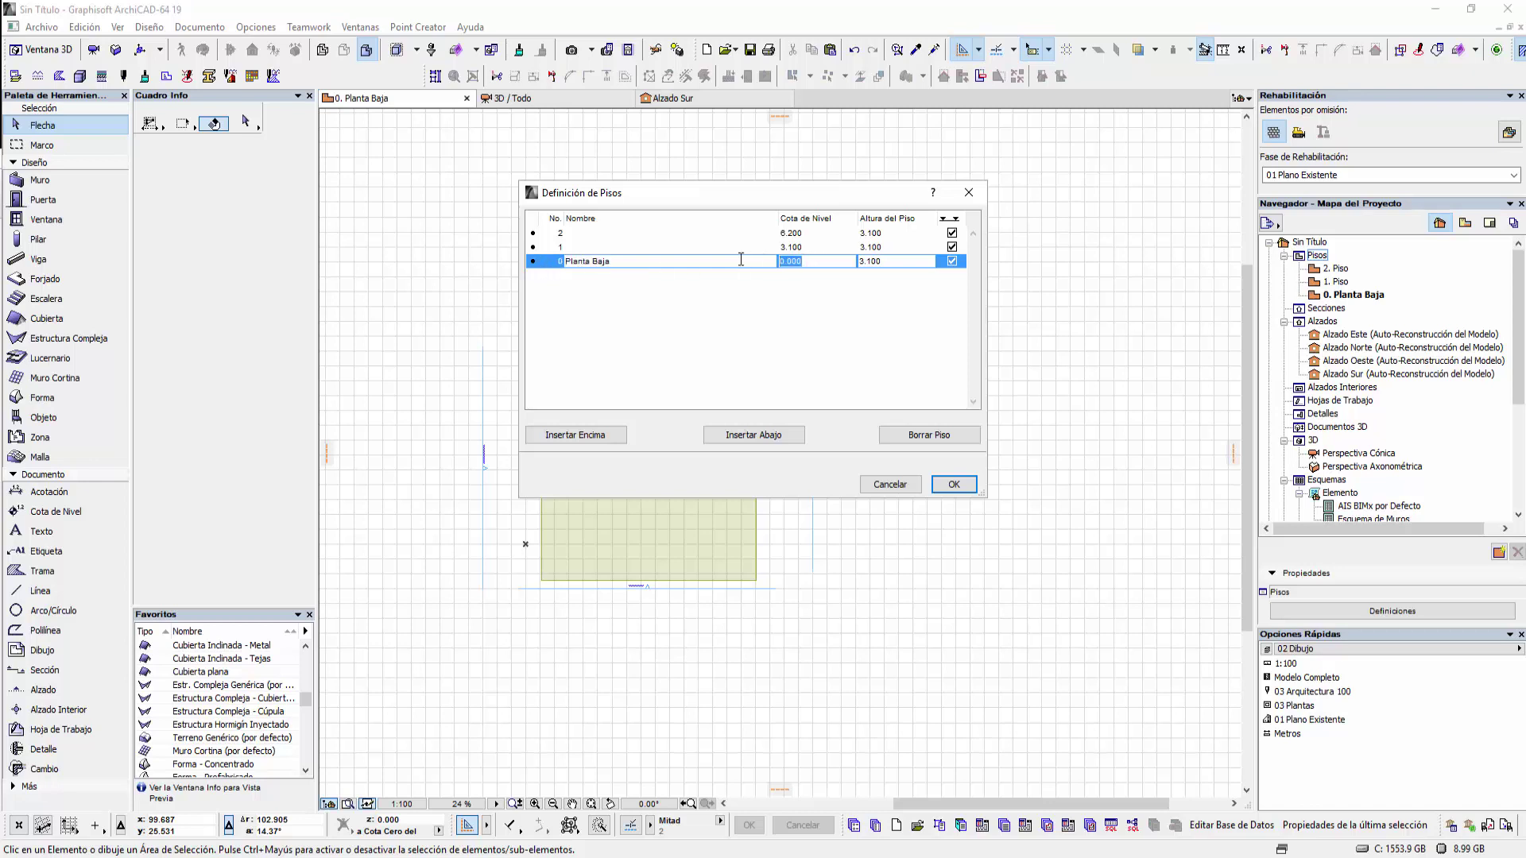
{"action": "left_click", "coordinate": [884, 260]}
Set story 1's height to 4, raising story 2 to 7.100, and apply
{"action": "left_click", "coordinate": [817, 247]}
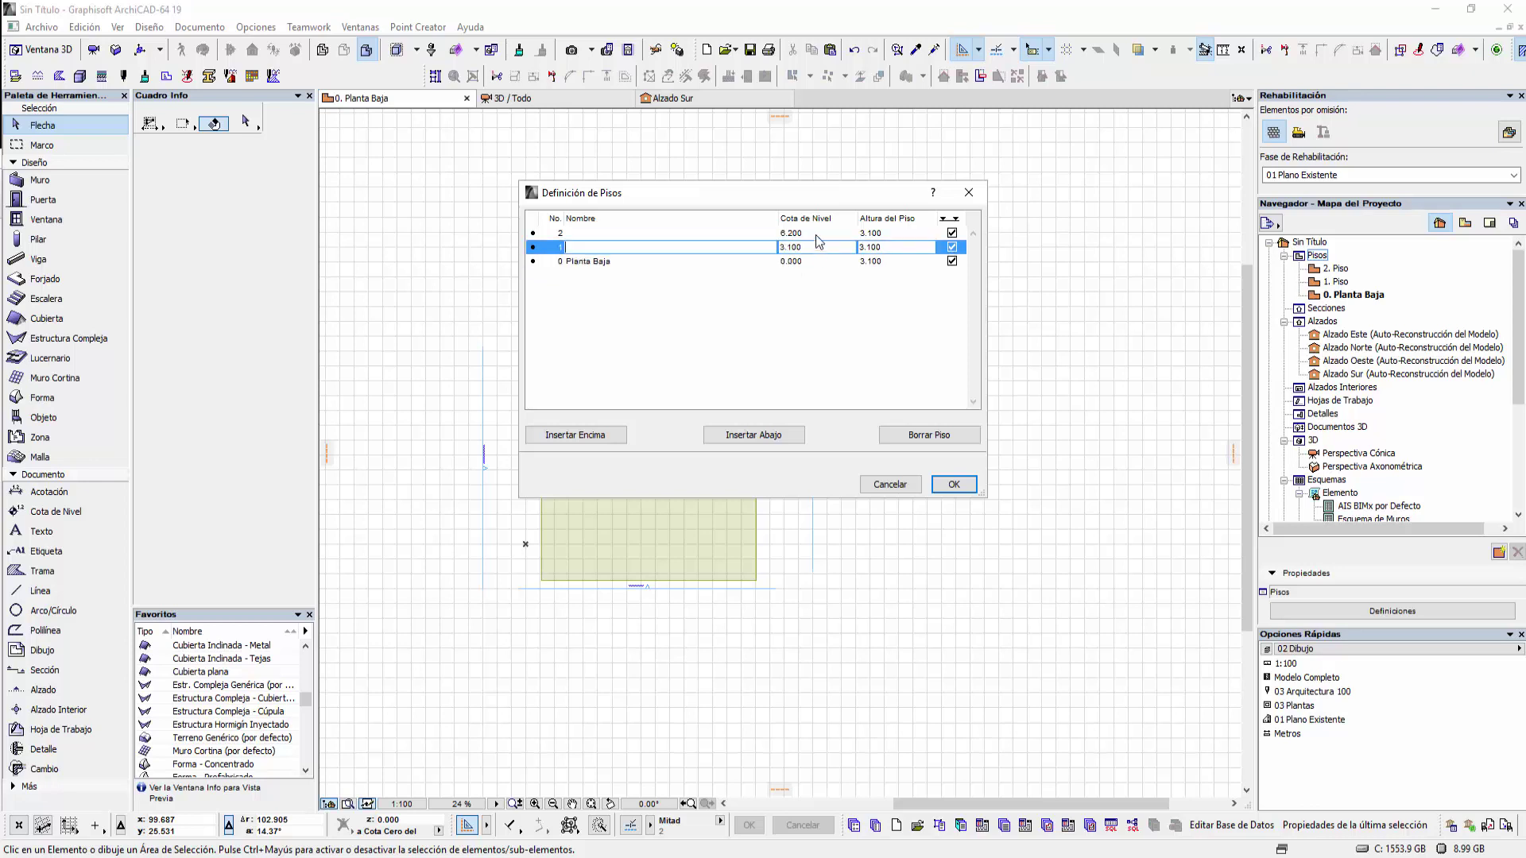
{"action": "left_click", "coordinate": [817, 236]}
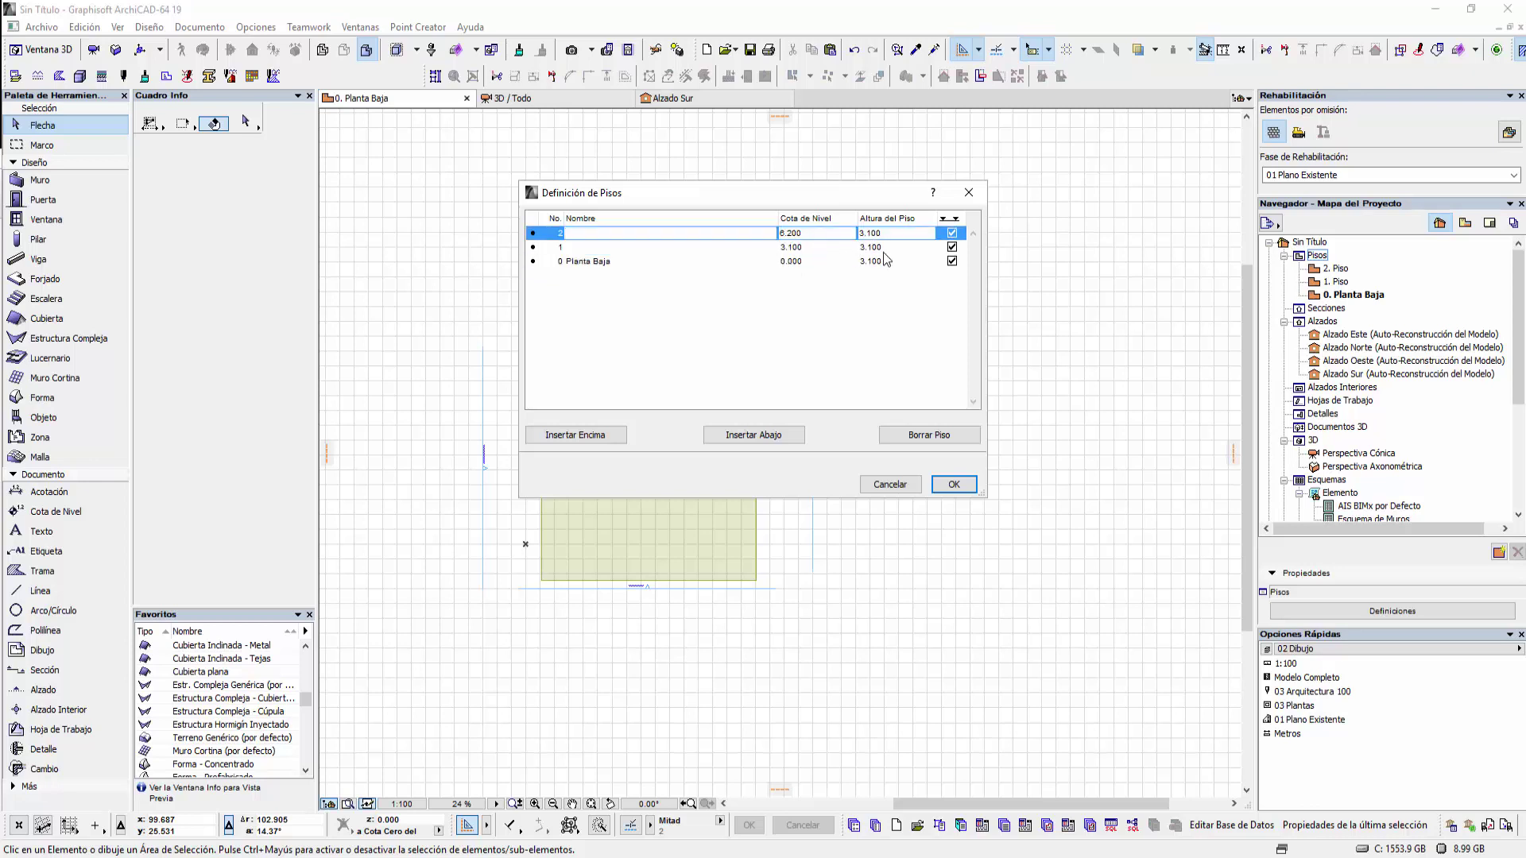
{"action": "left_click", "coordinate": [889, 260]}
{"action": "left_click", "coordinate": [889, 247]}
{"action": "left_click", "coordinate": [894, 245]}
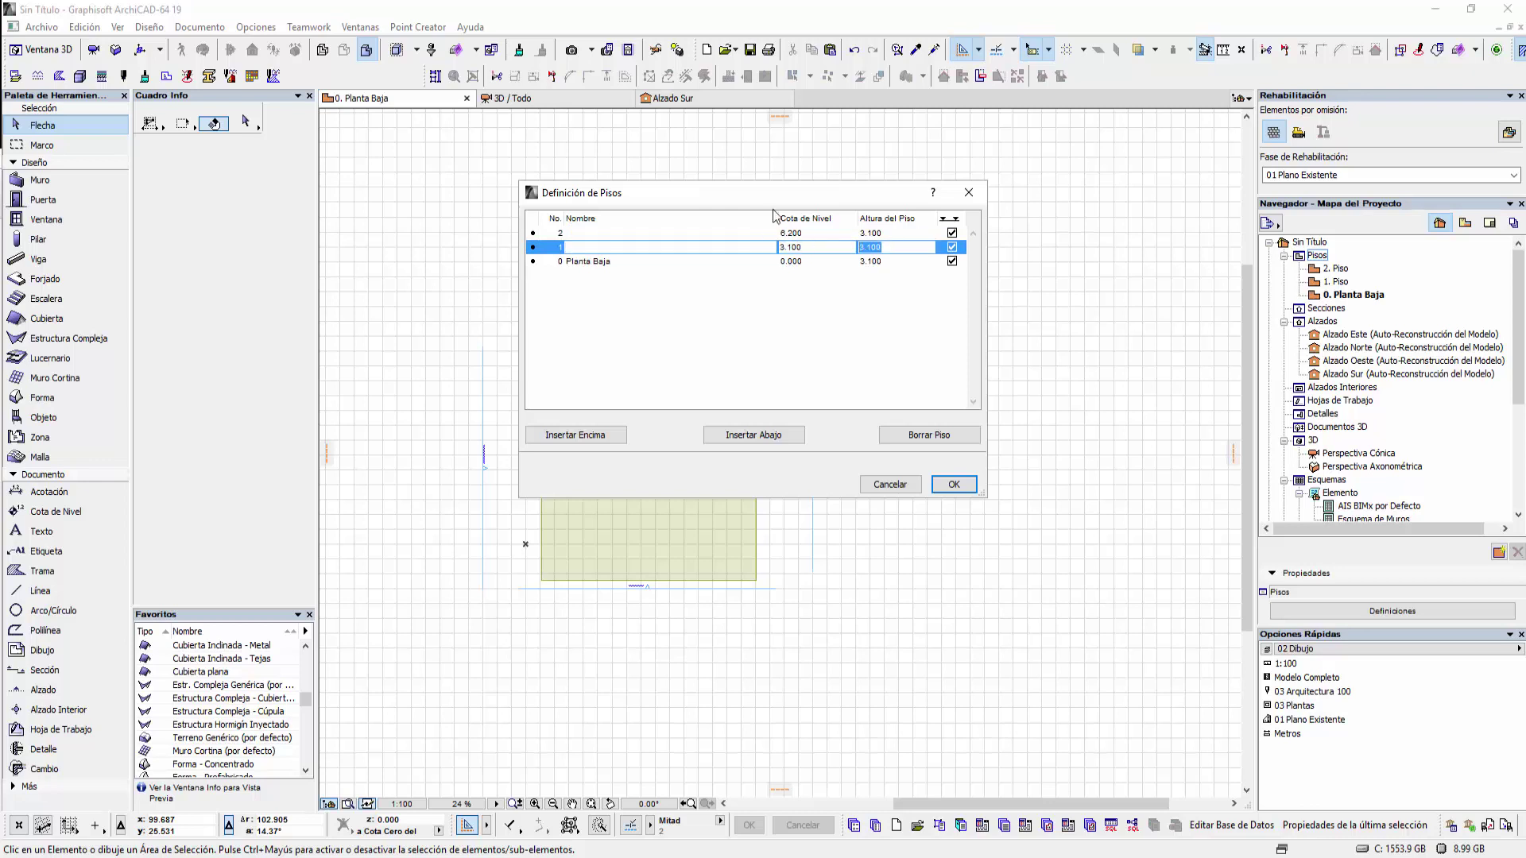
{"action": "type", "text": "4"}
{"action": "left_click", "coordinate": [909, 236]}
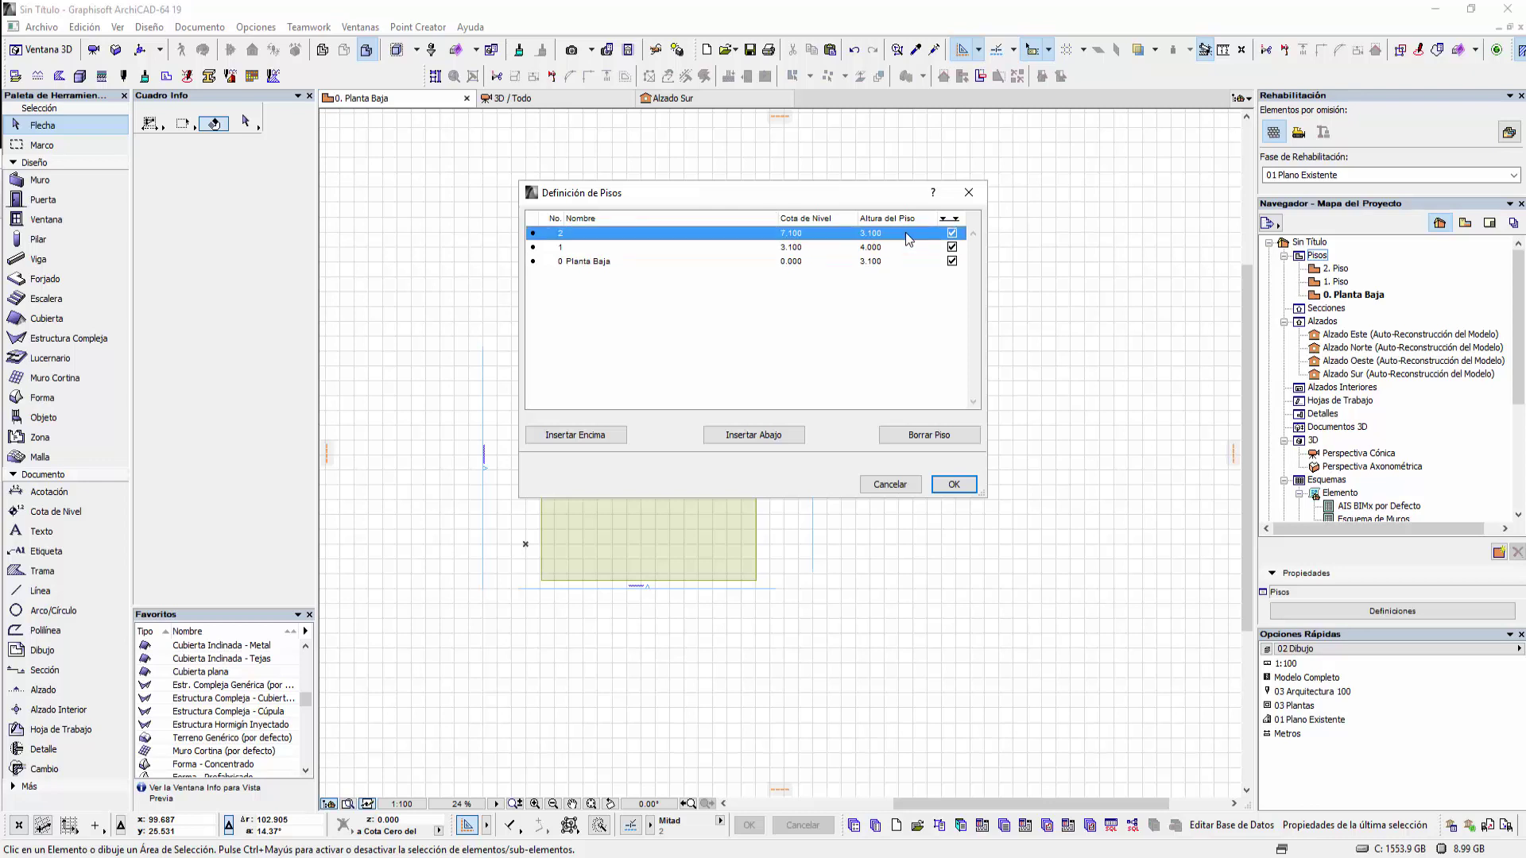
{"action": "left_click_drag", "start_coordinate": [819, 233], "coordinate": [786, 233]}
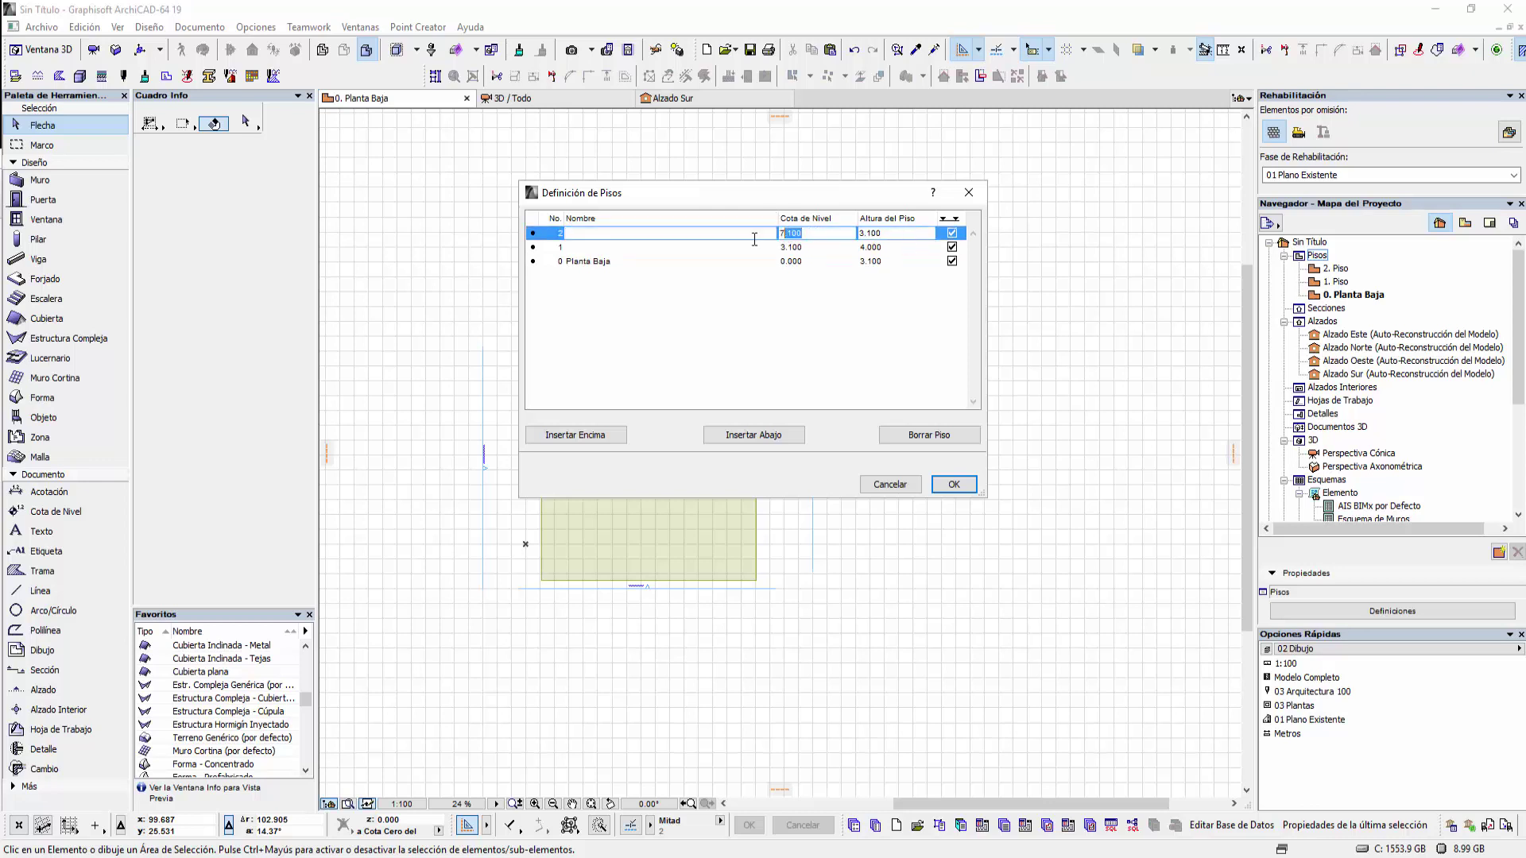
{"action": "left_click", "coordinate": [891, 262]}
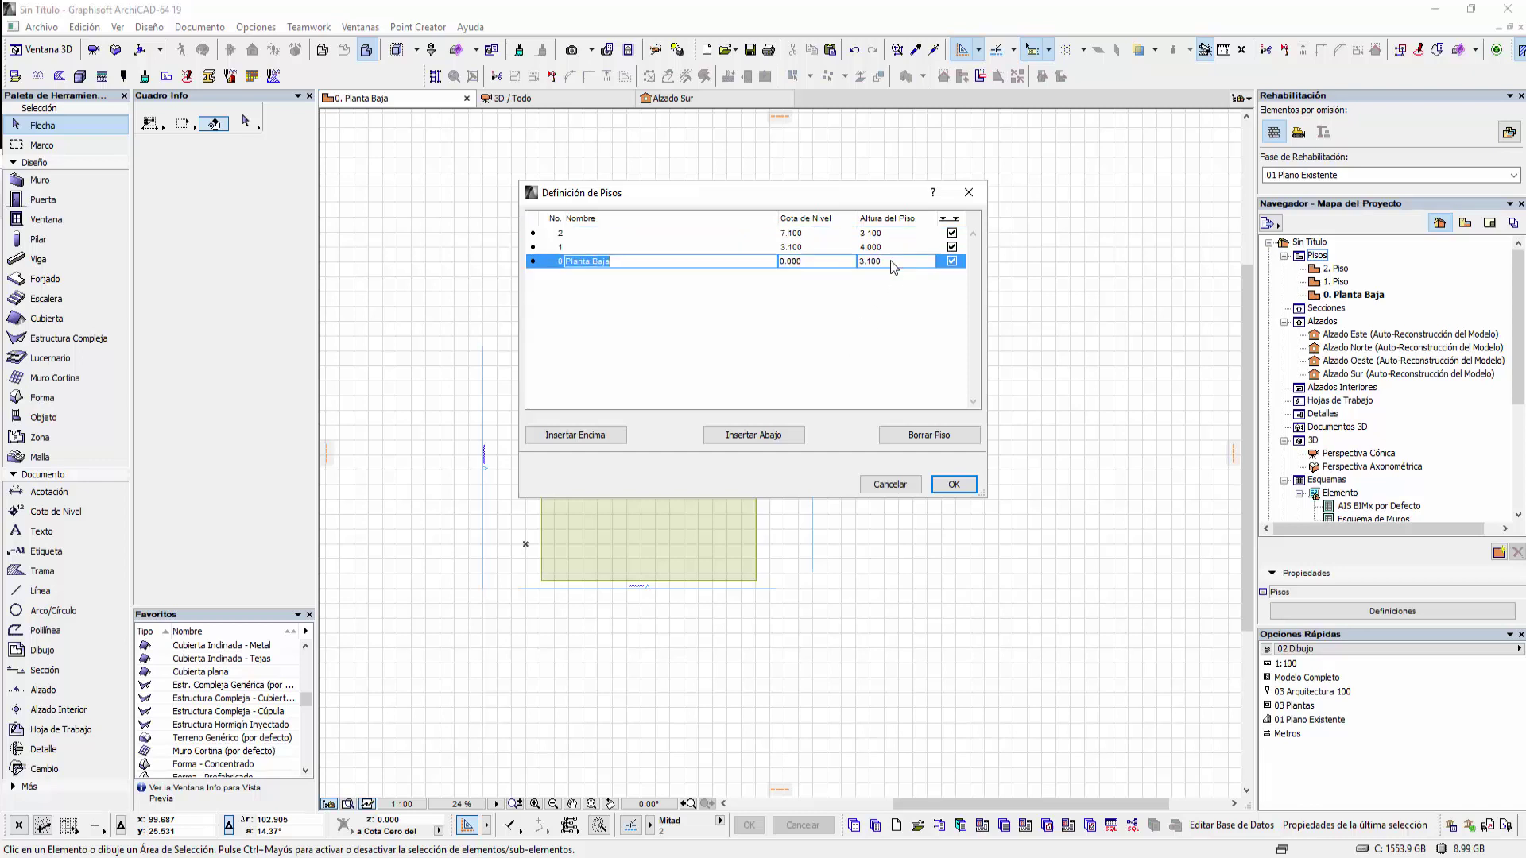
{"action": "left_click", "coordinate": [958, 487]}
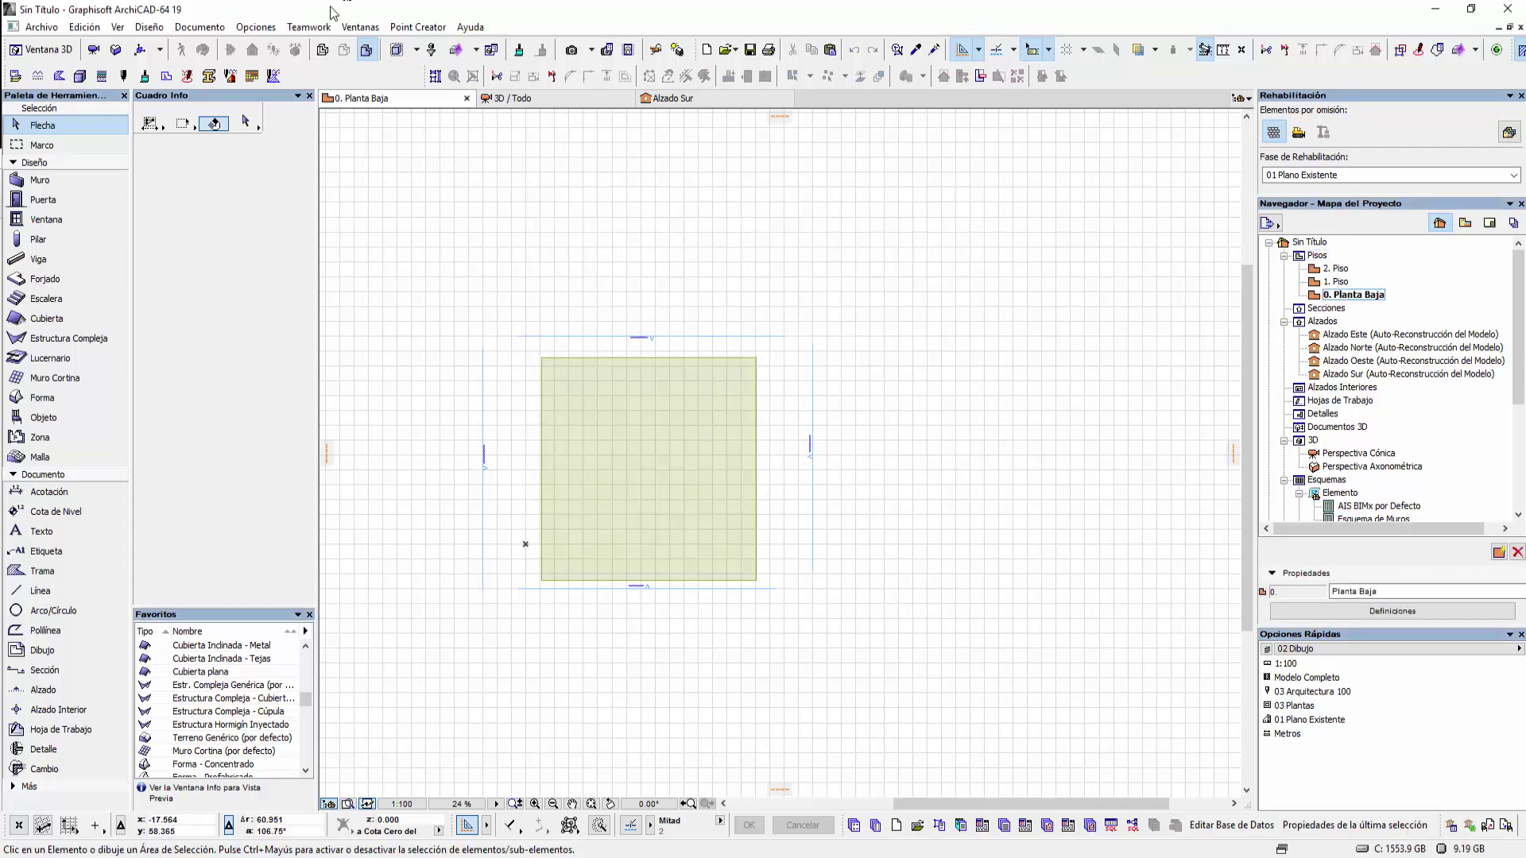
Open the Niveles de Referencia preferences and review the project zero, sea level and reference level entries
{"action": "left_click", "coordinate": [258, 28]}
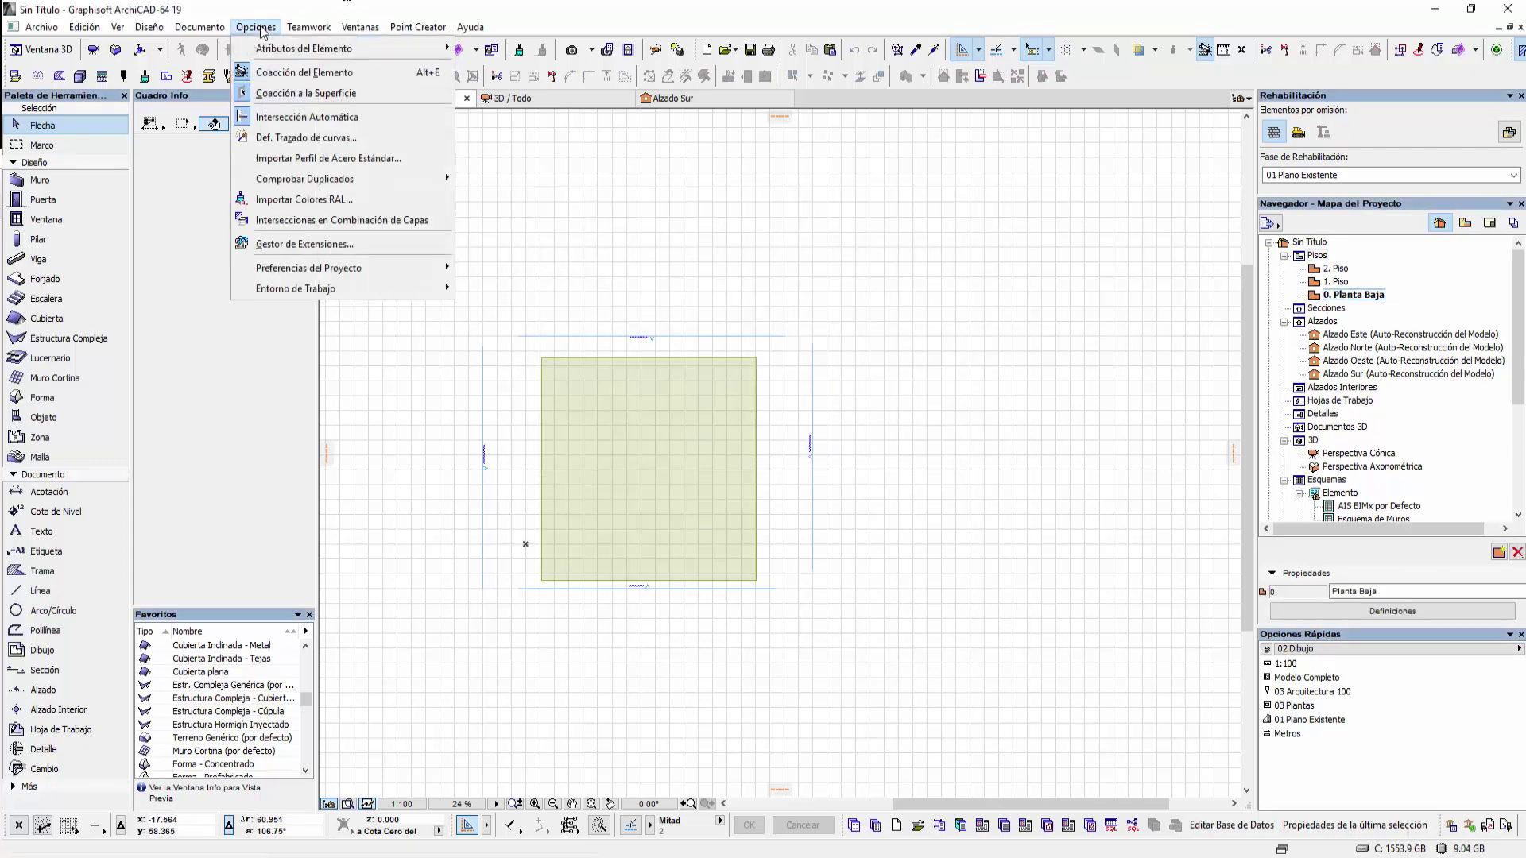
{"action": "mouse_move", "coordinate": [308, 269]}
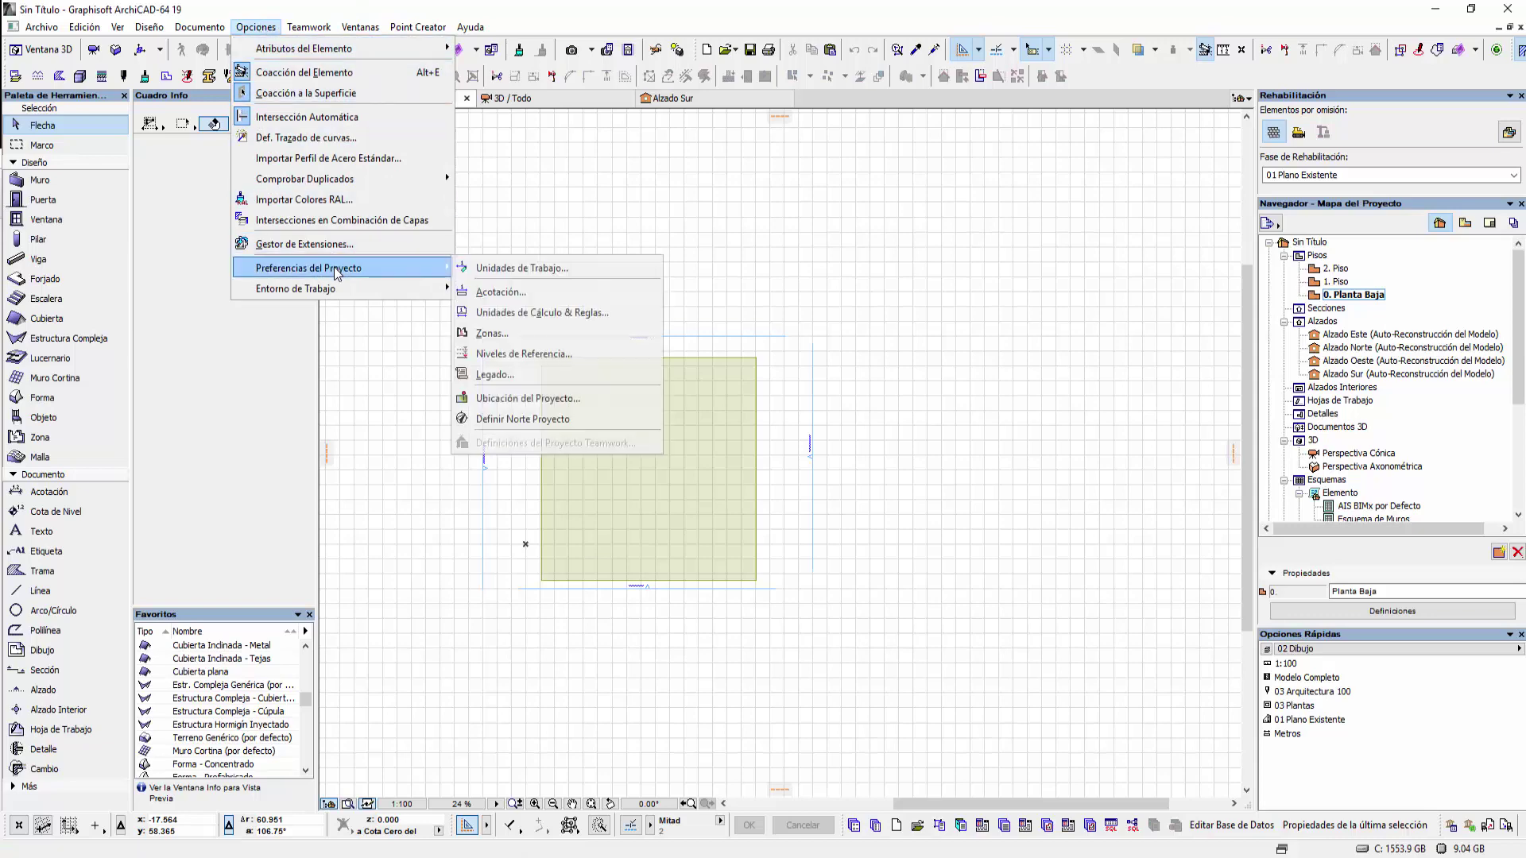
{"action": "left_click", "coordinate": [540, 358]}
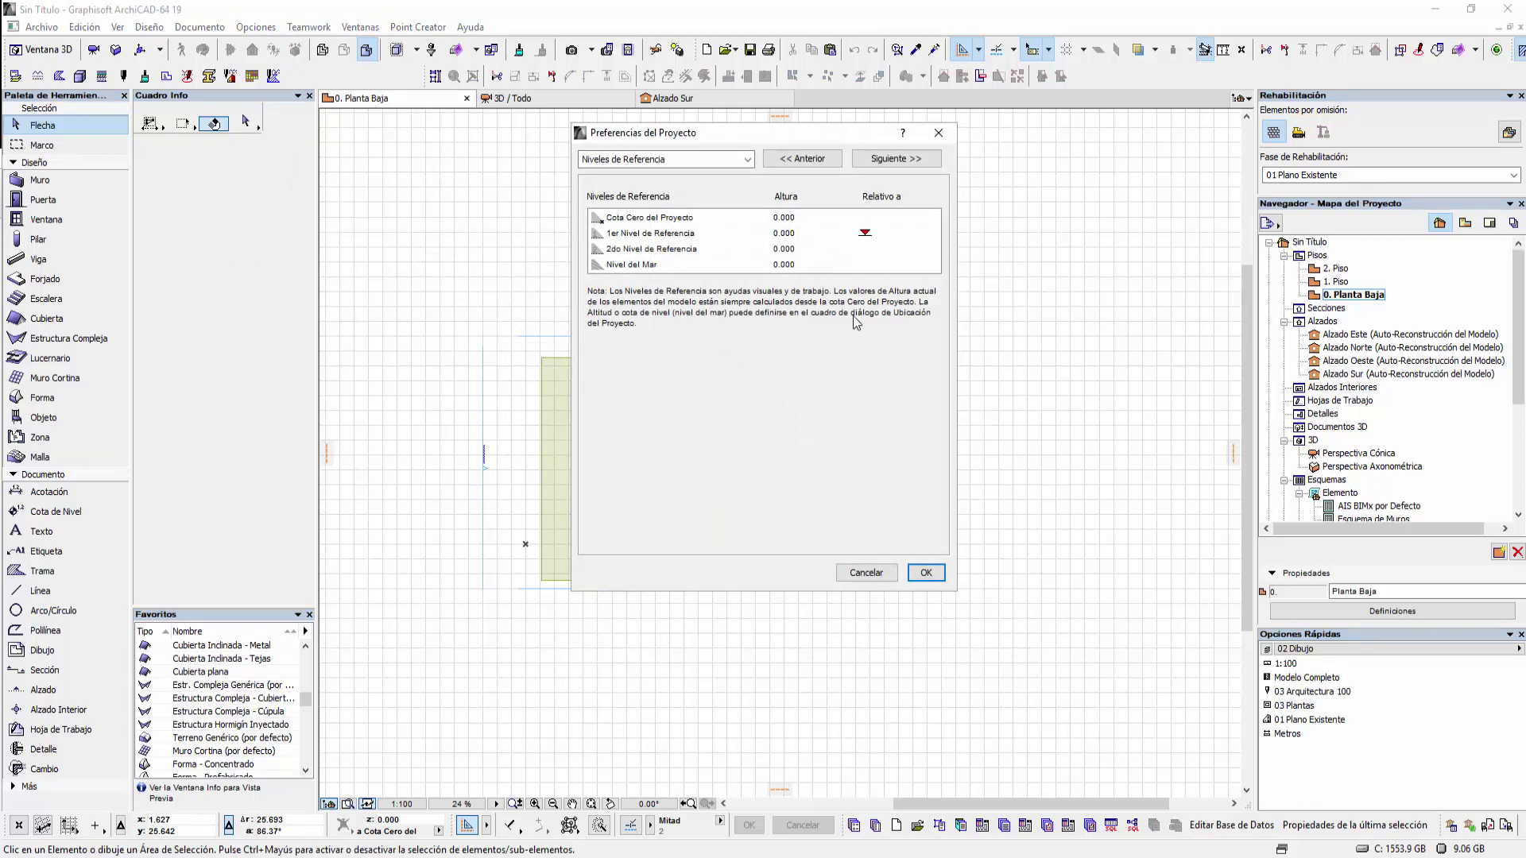
{"action": "left_click", "coordinate": [872, 221]}
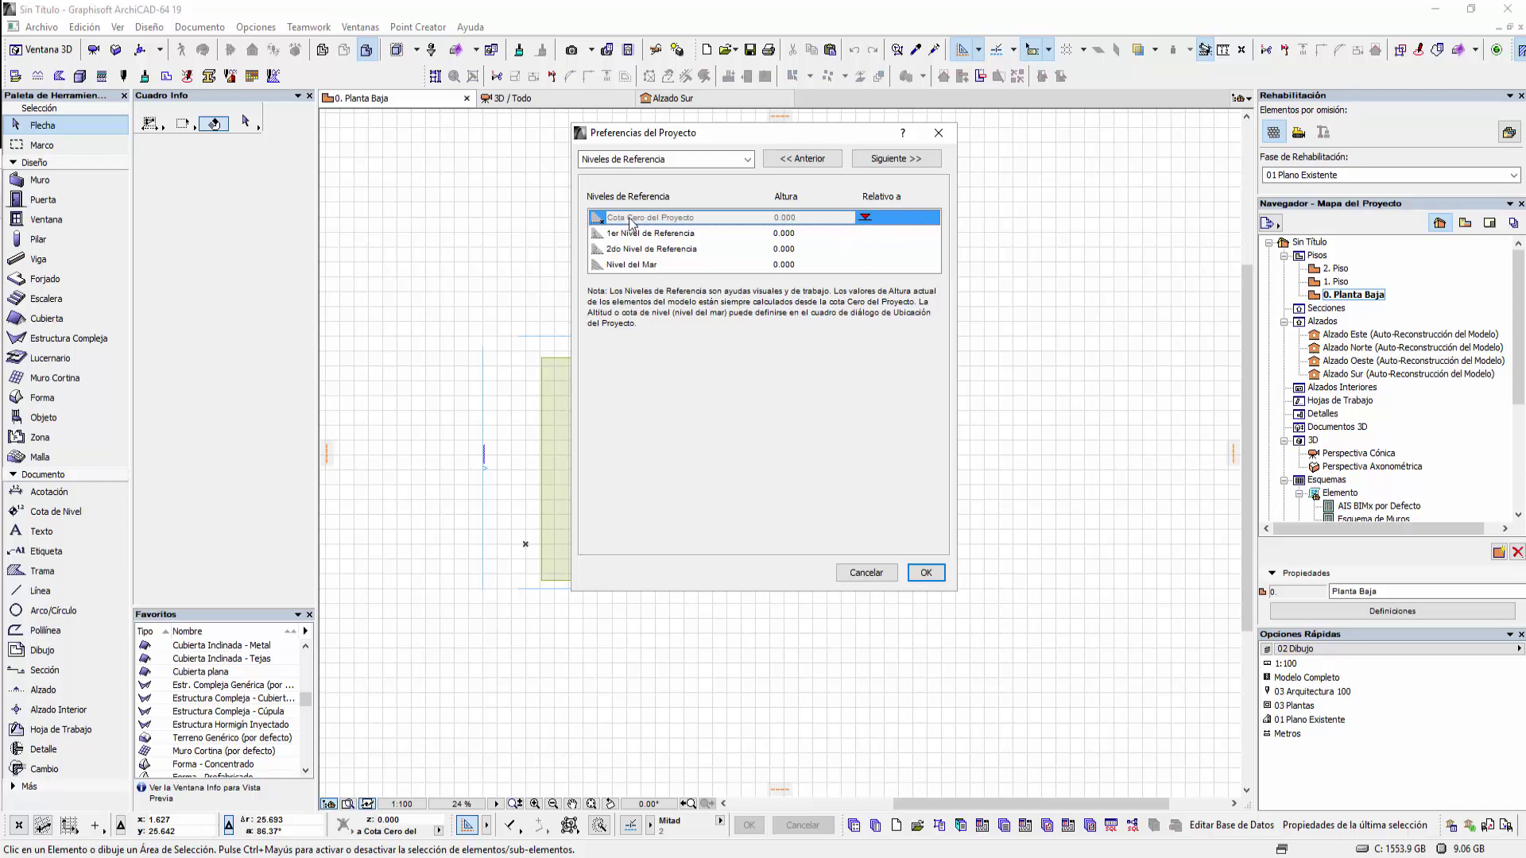
{"action": "key", "text": "Down"}
{"action": "key", "text": "Down"}
{"action": "key", "text": "Down"}
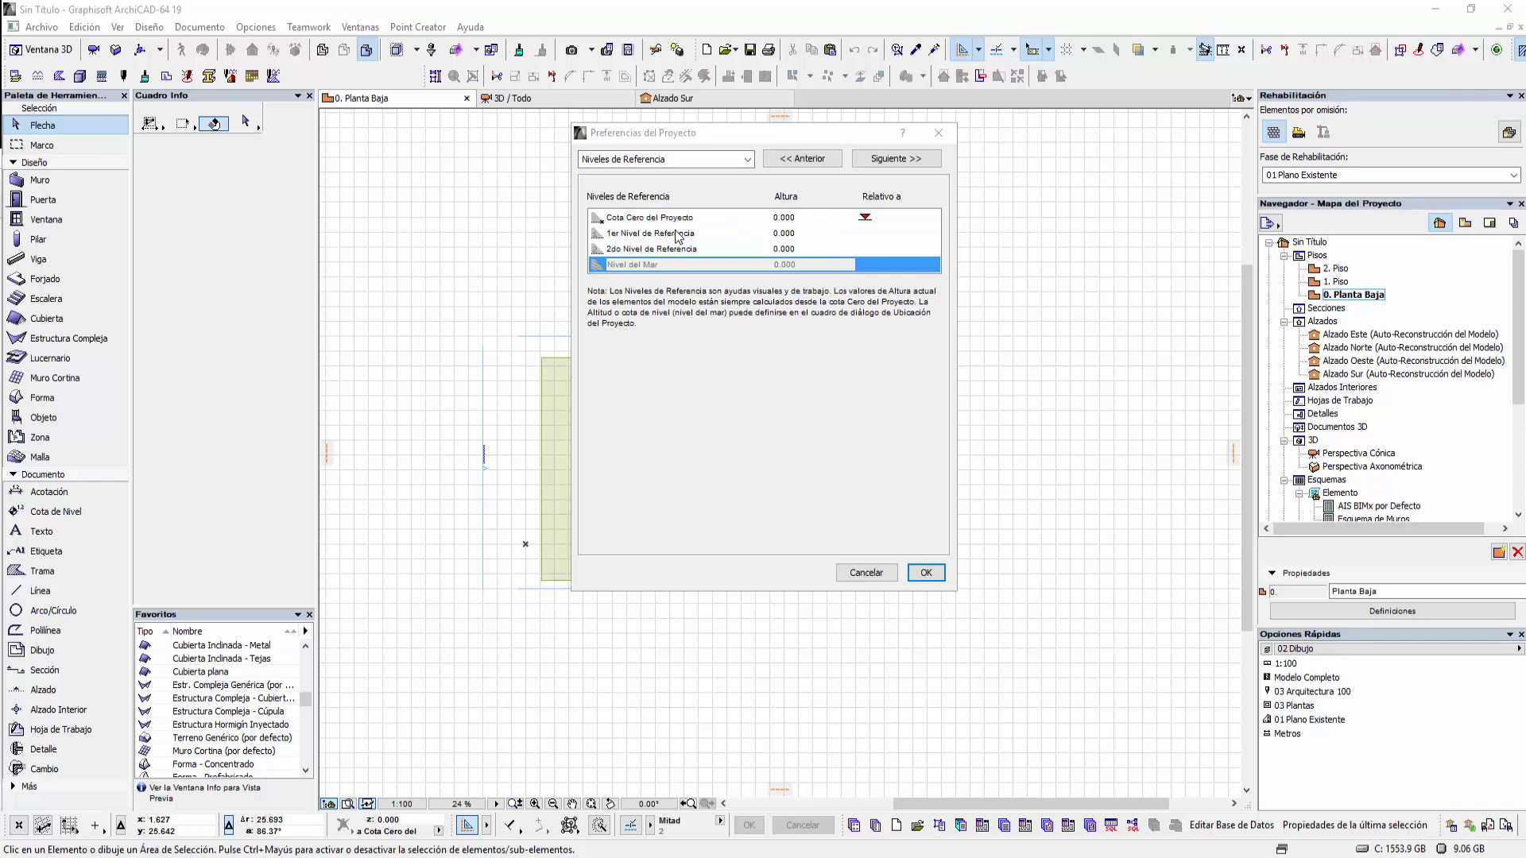
{"action": "left_click", "coordinate": [676, 235]}
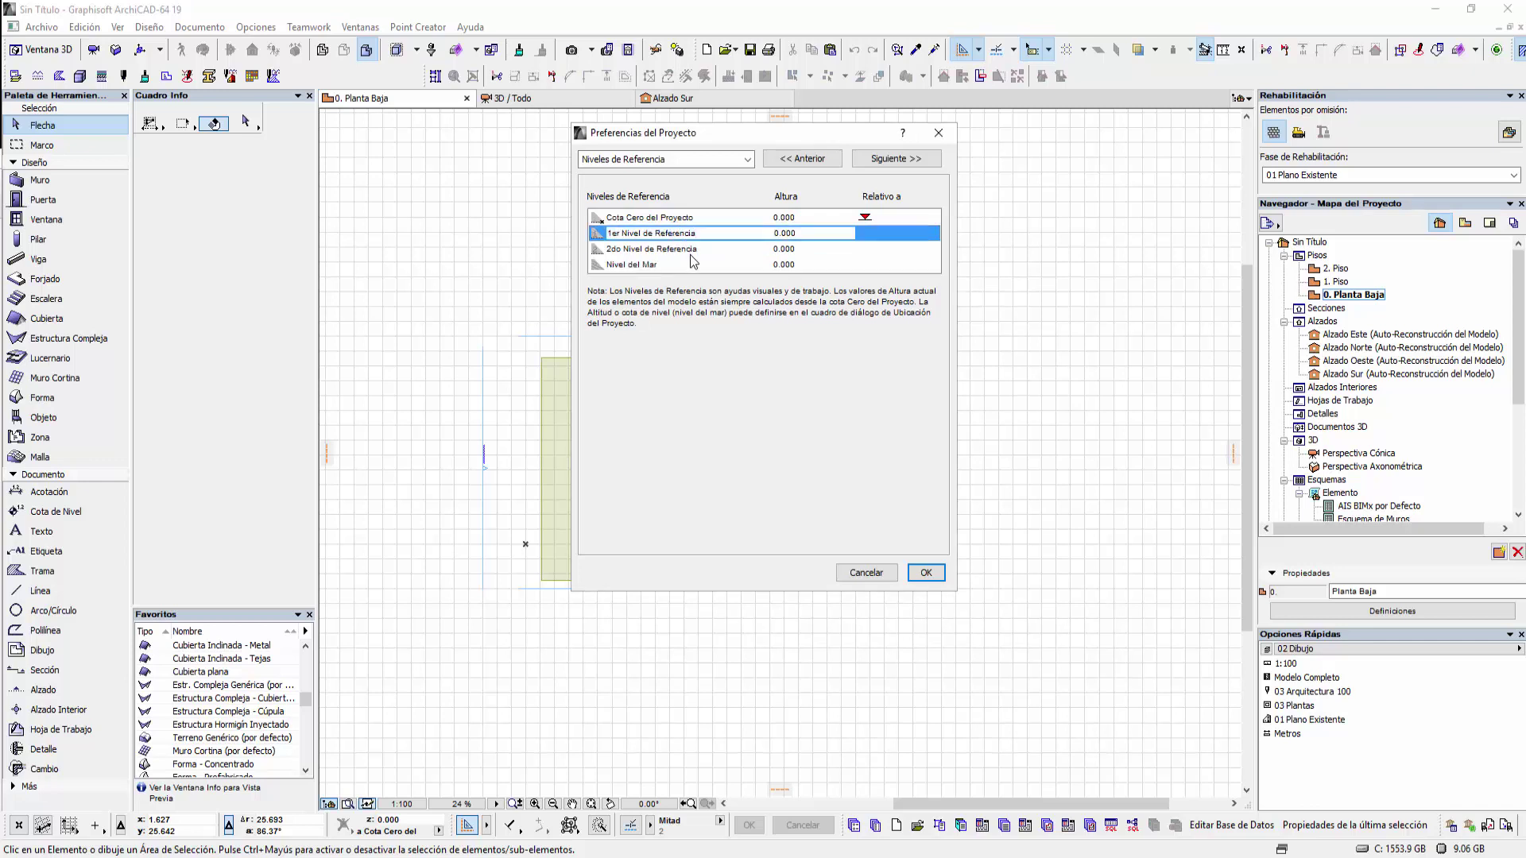
{"action": "left_click", "coordinate": [685, 250]}
{"action": "left_click", "coordinate": [665, 265]}
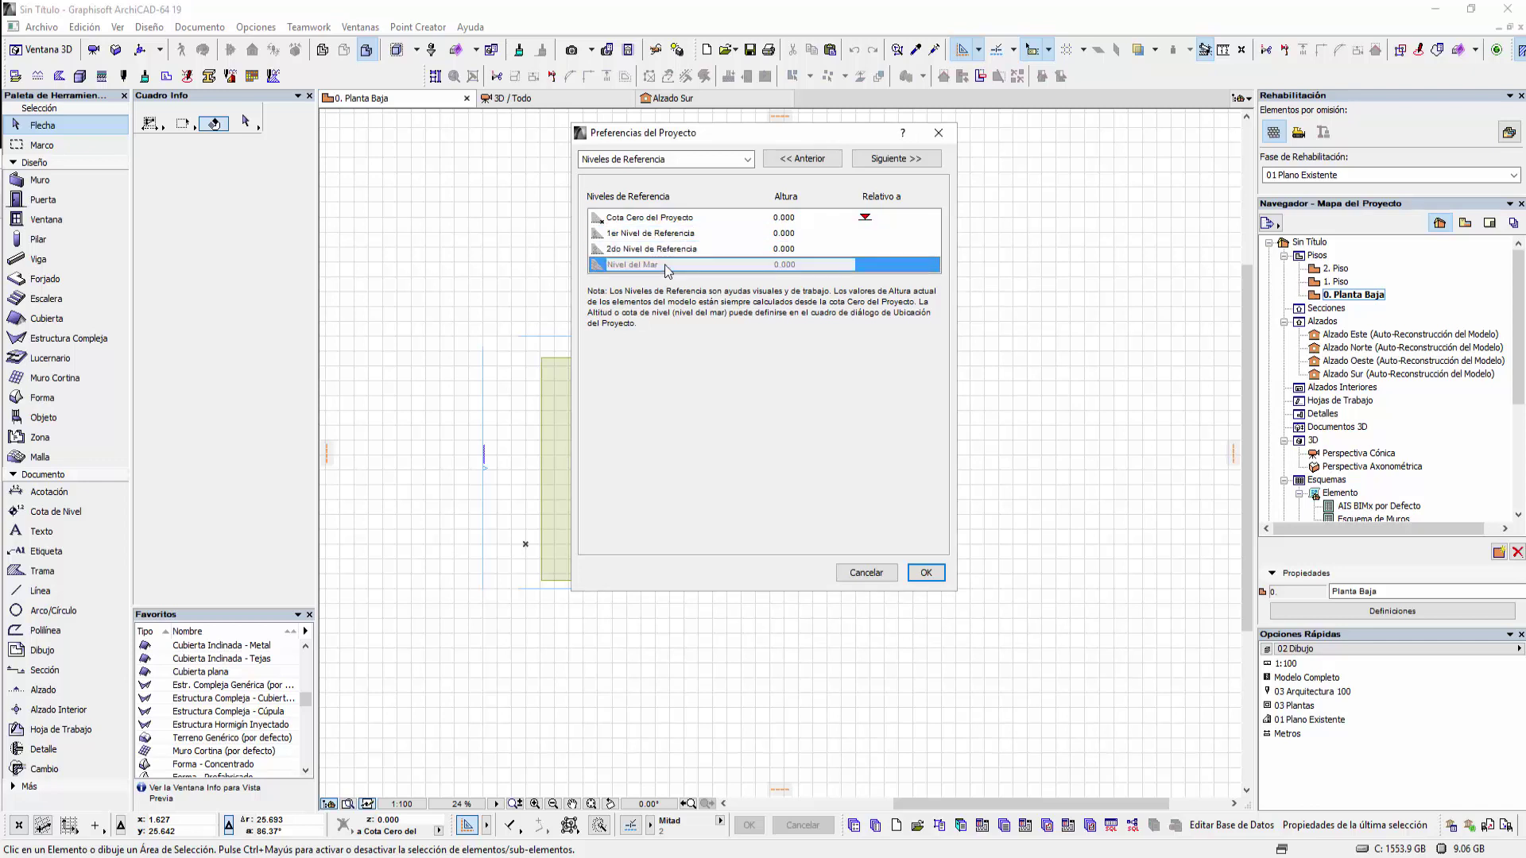
{"action": "left_click", "coordinate": [714, 231]}
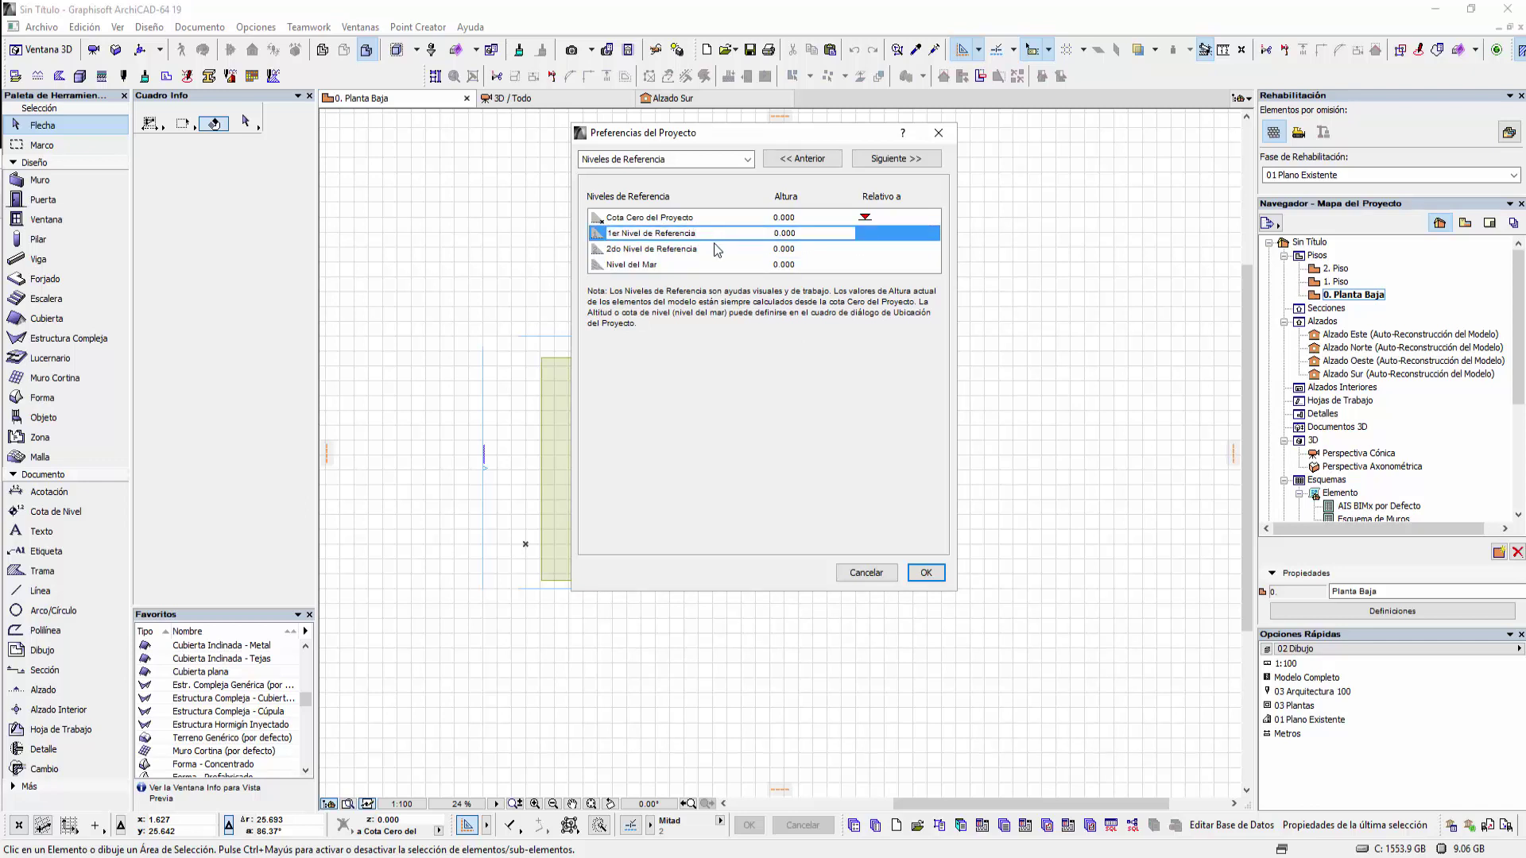
{"action": "left_click", "coordinate": [715, 246]}
{"action": "left_click", "coordinate": [713, 233]}
Set the 1st reference level height to -100 and the 2nd to -200, then confirm
{"action": "double_click", "coordinate": [759, 239]}
{"action": "left_click", "coordinate": [704, 251]}
{"action": "left_click", "coordinate": [801, 235]}
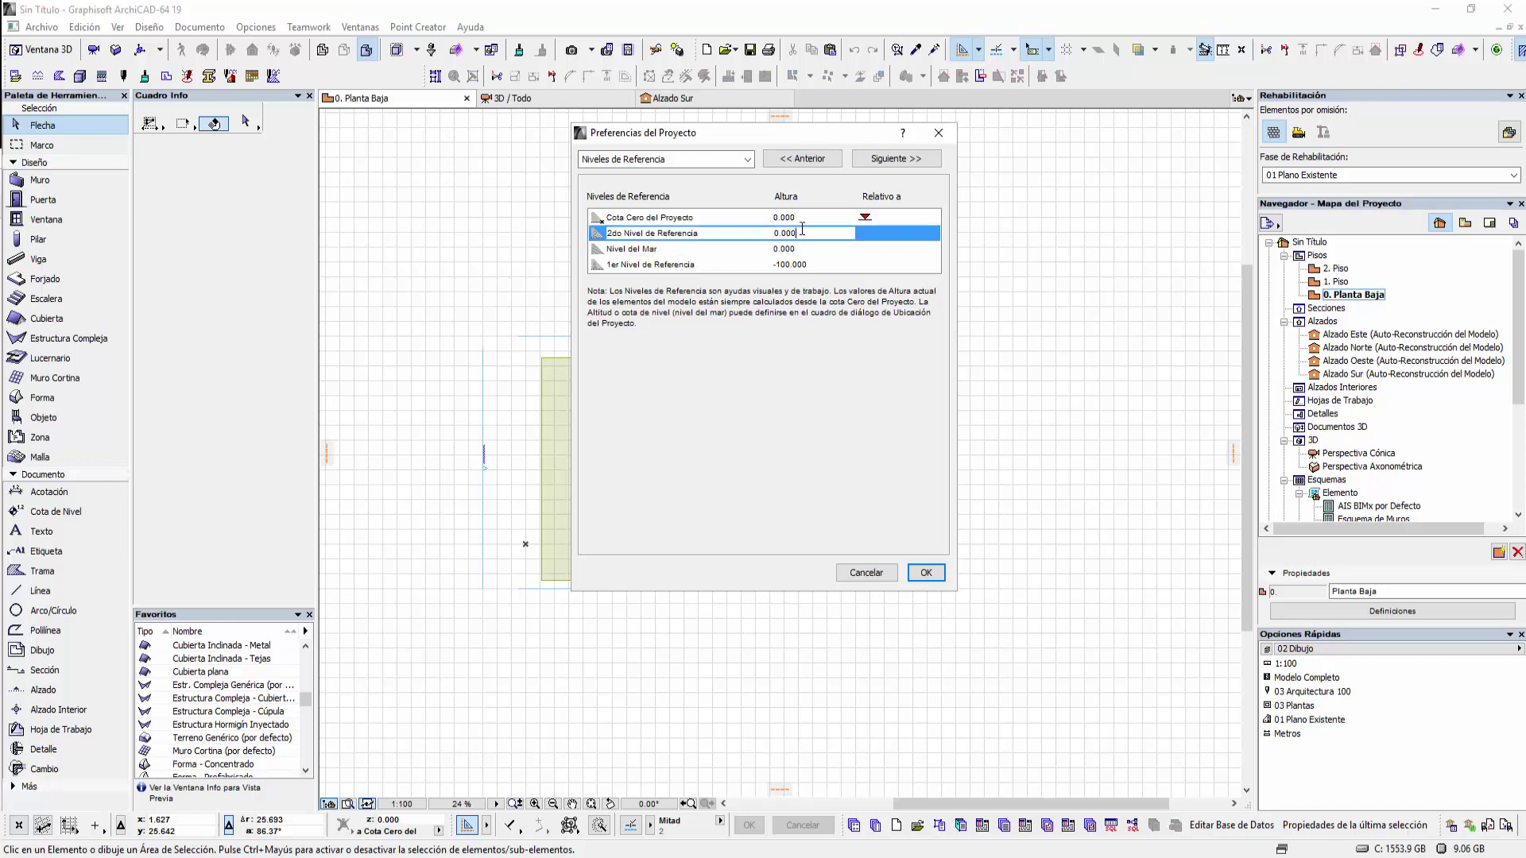
{"action": "type", "text": "-200"}
{"action": "left_click", "coordinate": [663, 248]}
{"action": "left_click", "coordinate": [685, 233]}
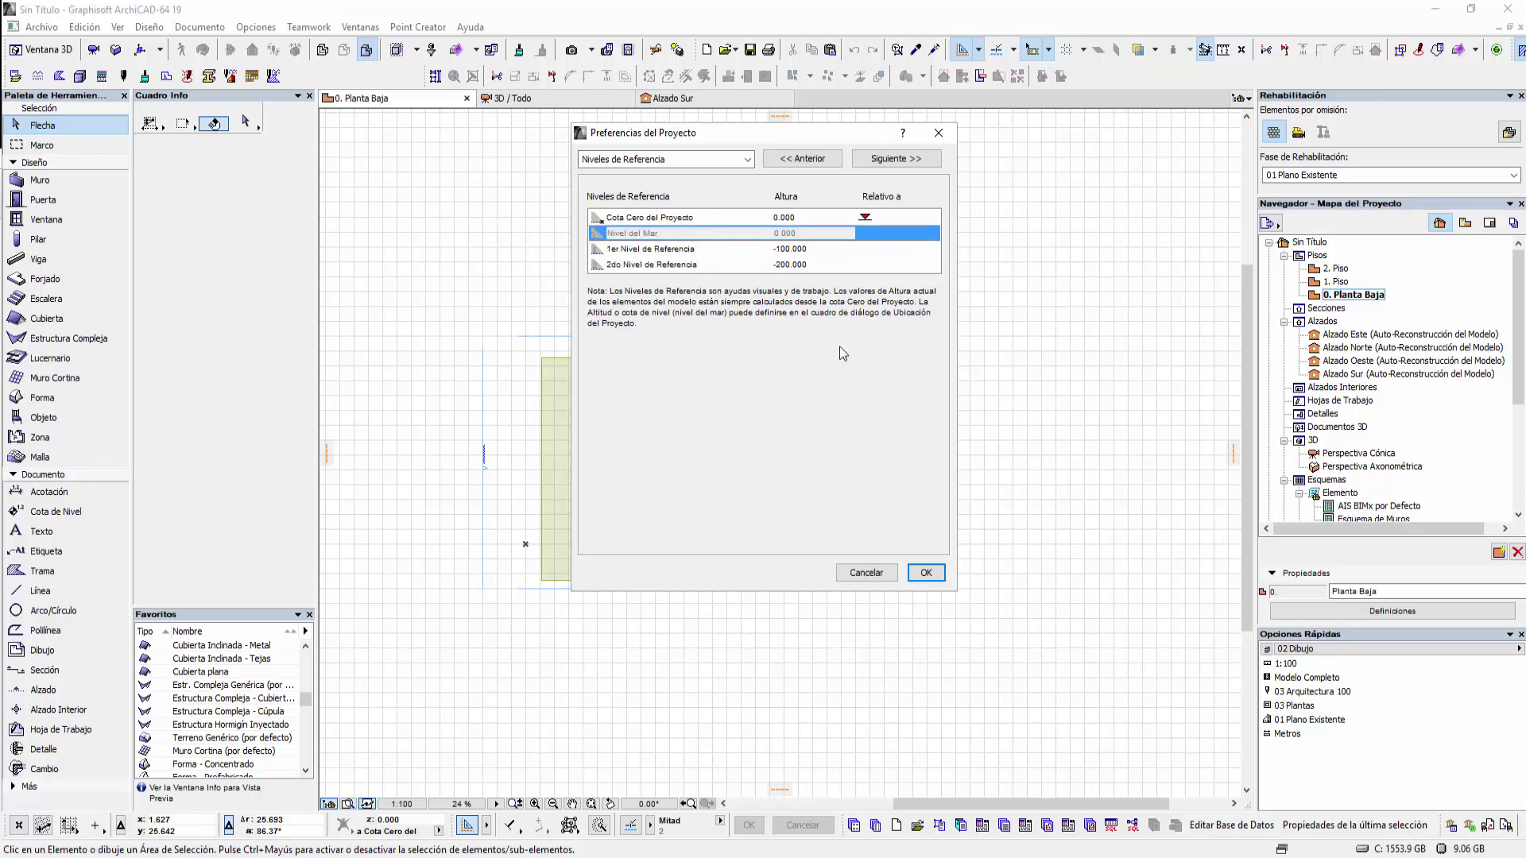
{"action": "left_click", "coordinate": [926, 572]}
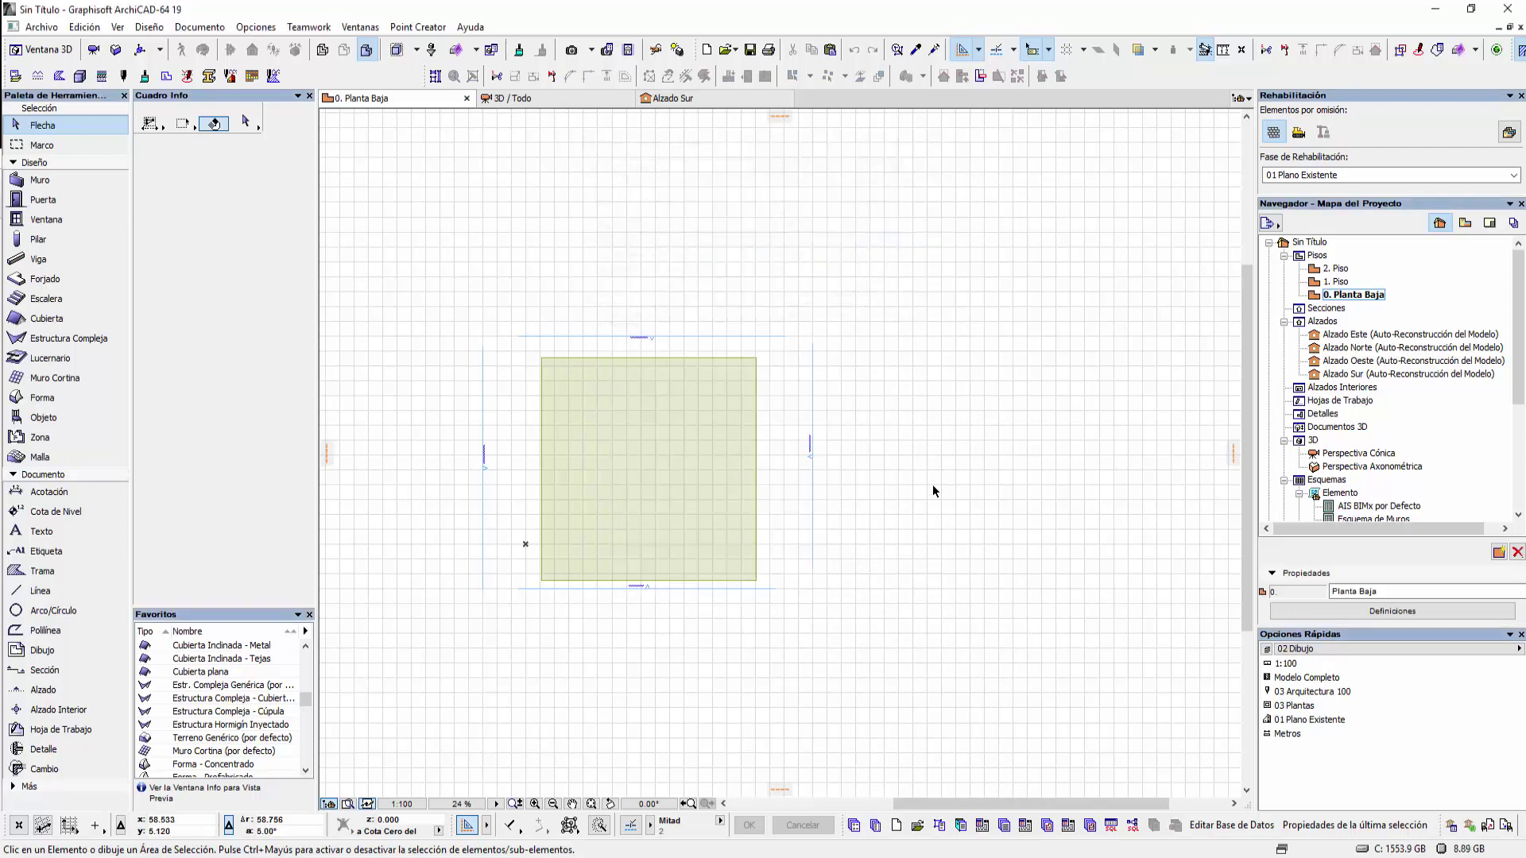
Enter 1200 m as Altitud (Nivel del Mar) in Ubicación del Proyecto and confirm
{"action": "left_click", "coordinate": [255, 27]}
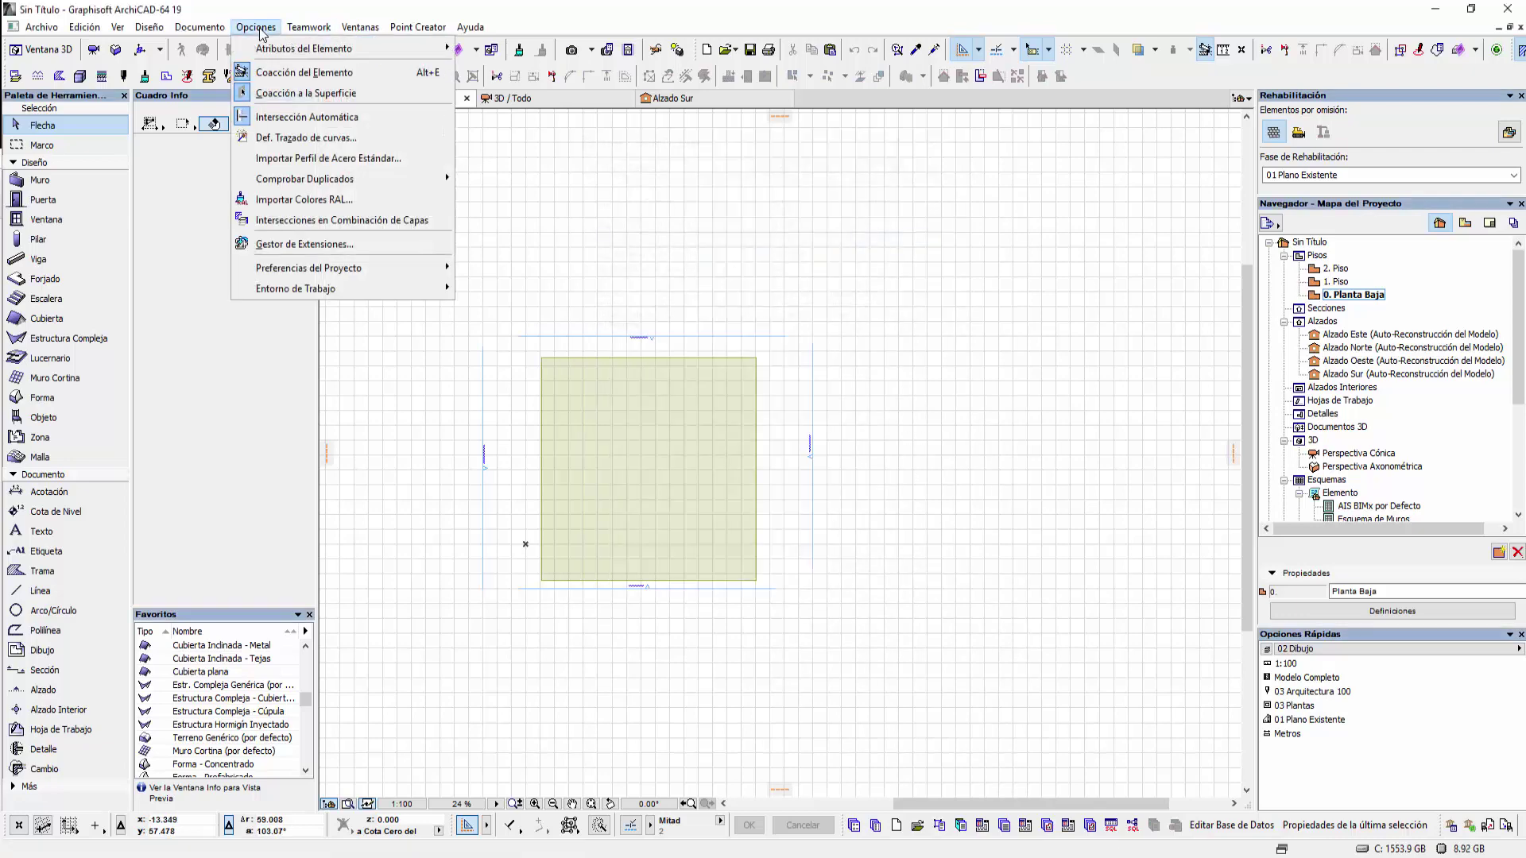
{"action": "mouse_move", "coordinate": [308, 267]}
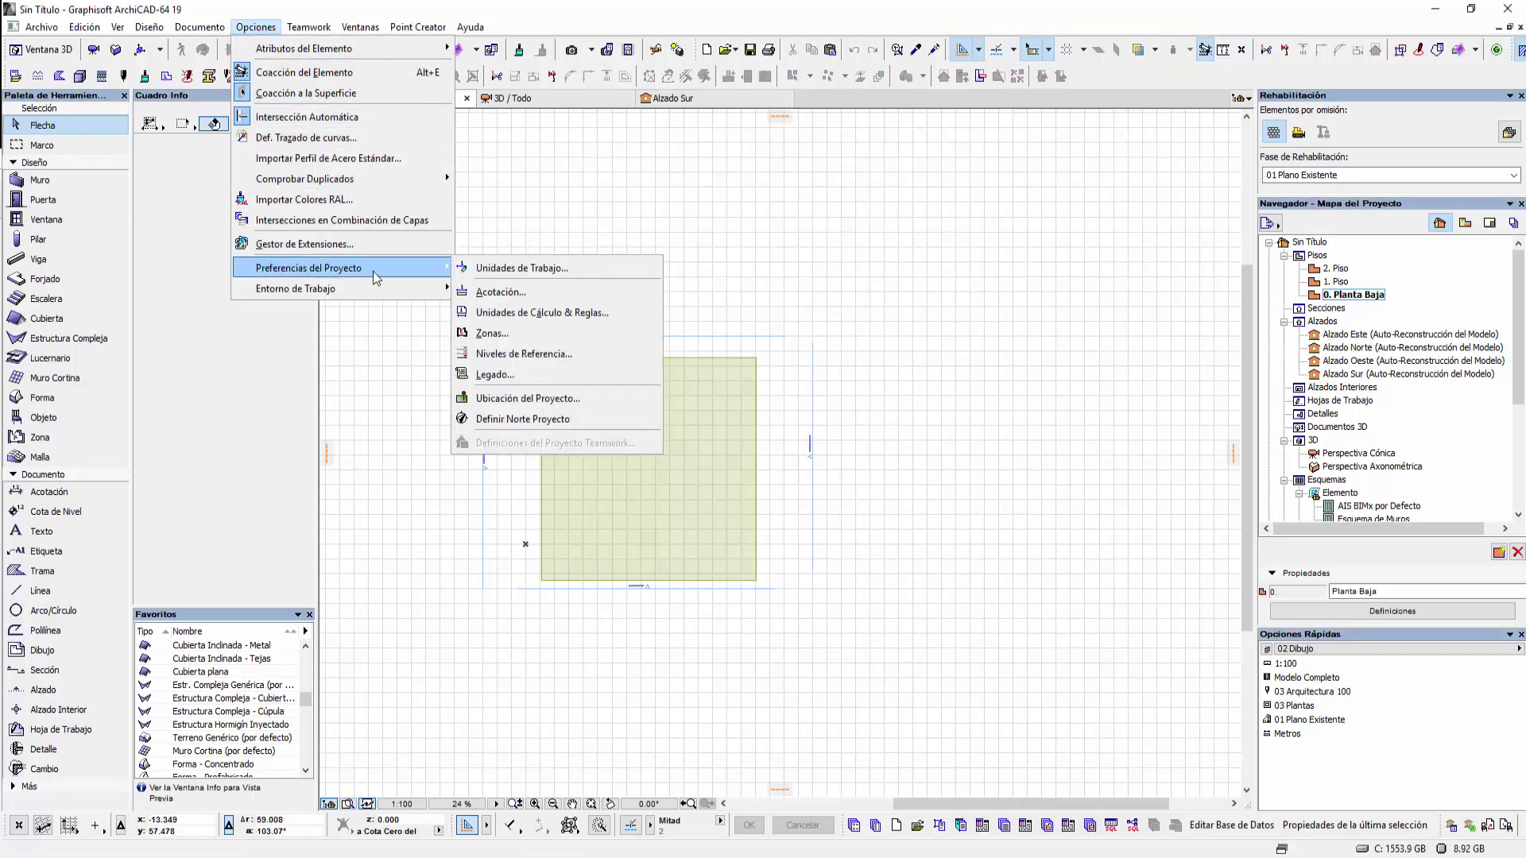
{"action": "left_click", "coordinate": [613, 398]}
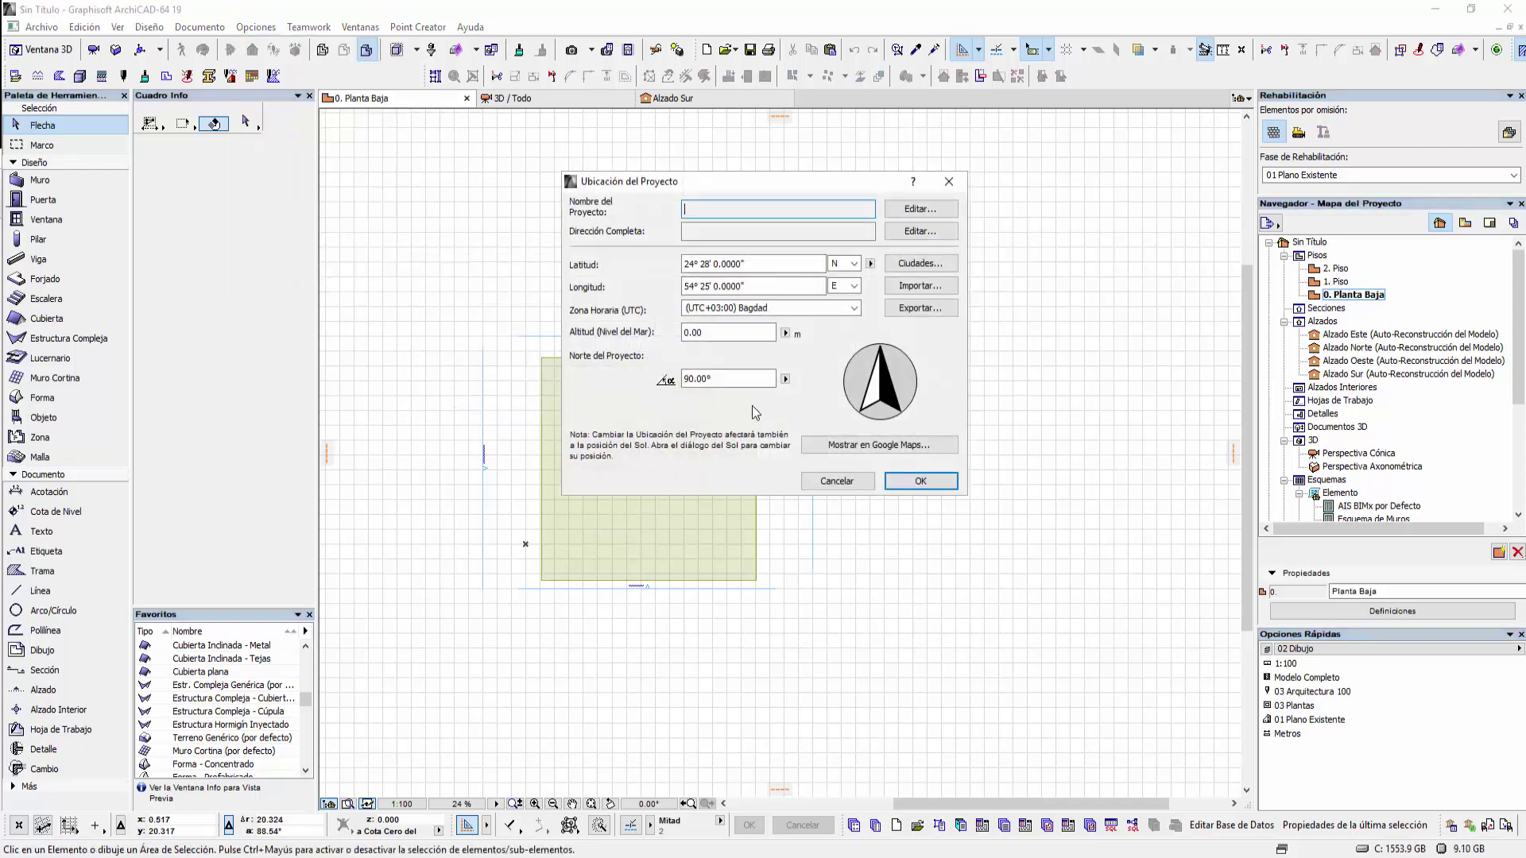
{"action": "left_click", "coordinate": [727, 336]}
{"action": "type", "text": "1200"}
{"action": "left_click", "coordinate": [914, 481]}
{"action": "middle_click_drag", "start_coordinate": [681, 453], "coordinate": [701, 402]}
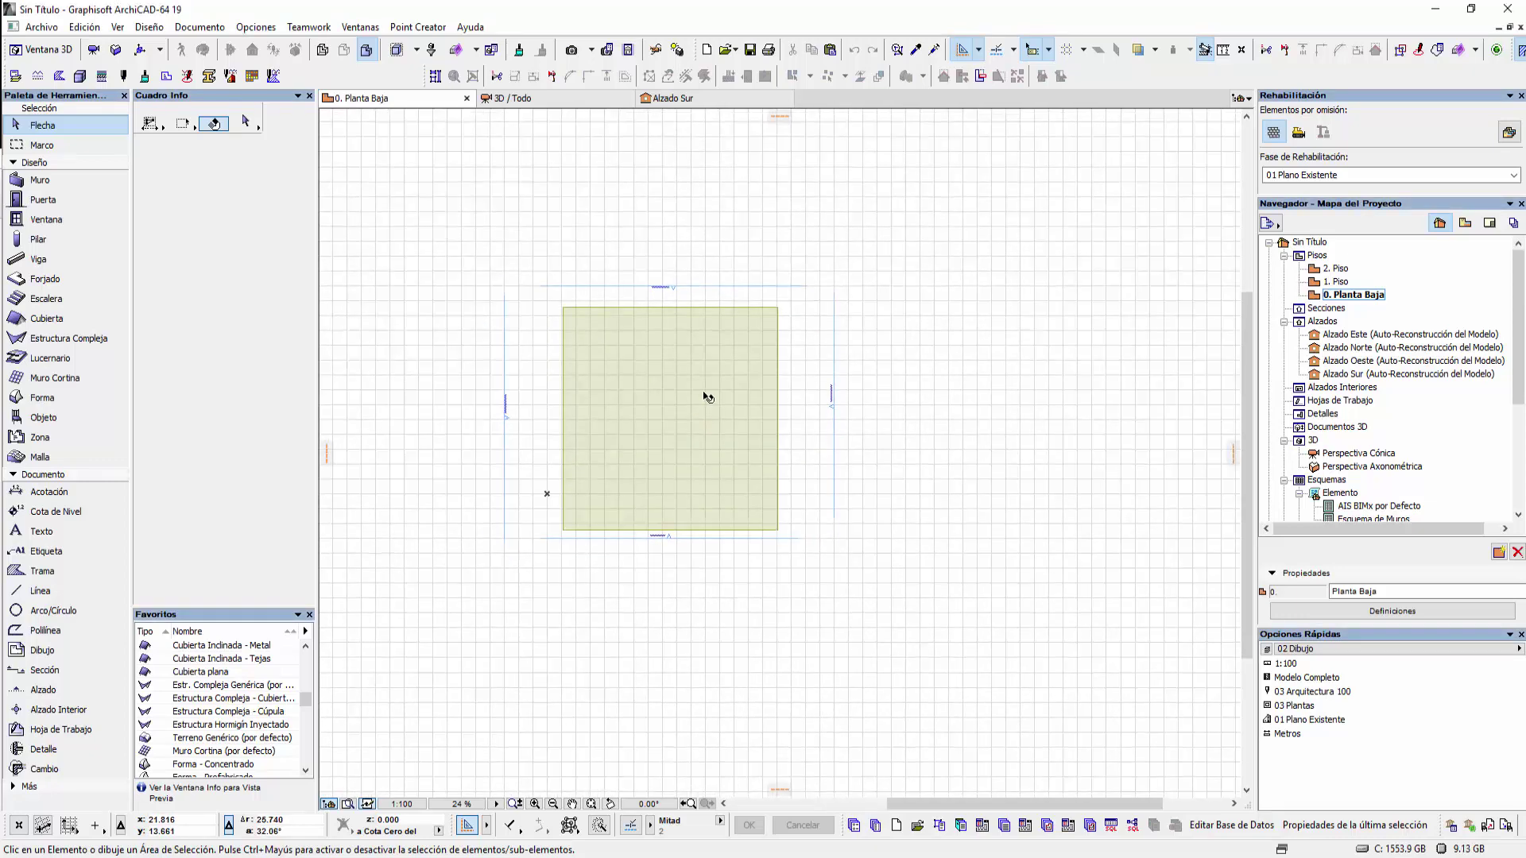
{"action": "scroll", "coordinate": [705, 544], "scroll_direction": "up", "scroll_amount": 5}
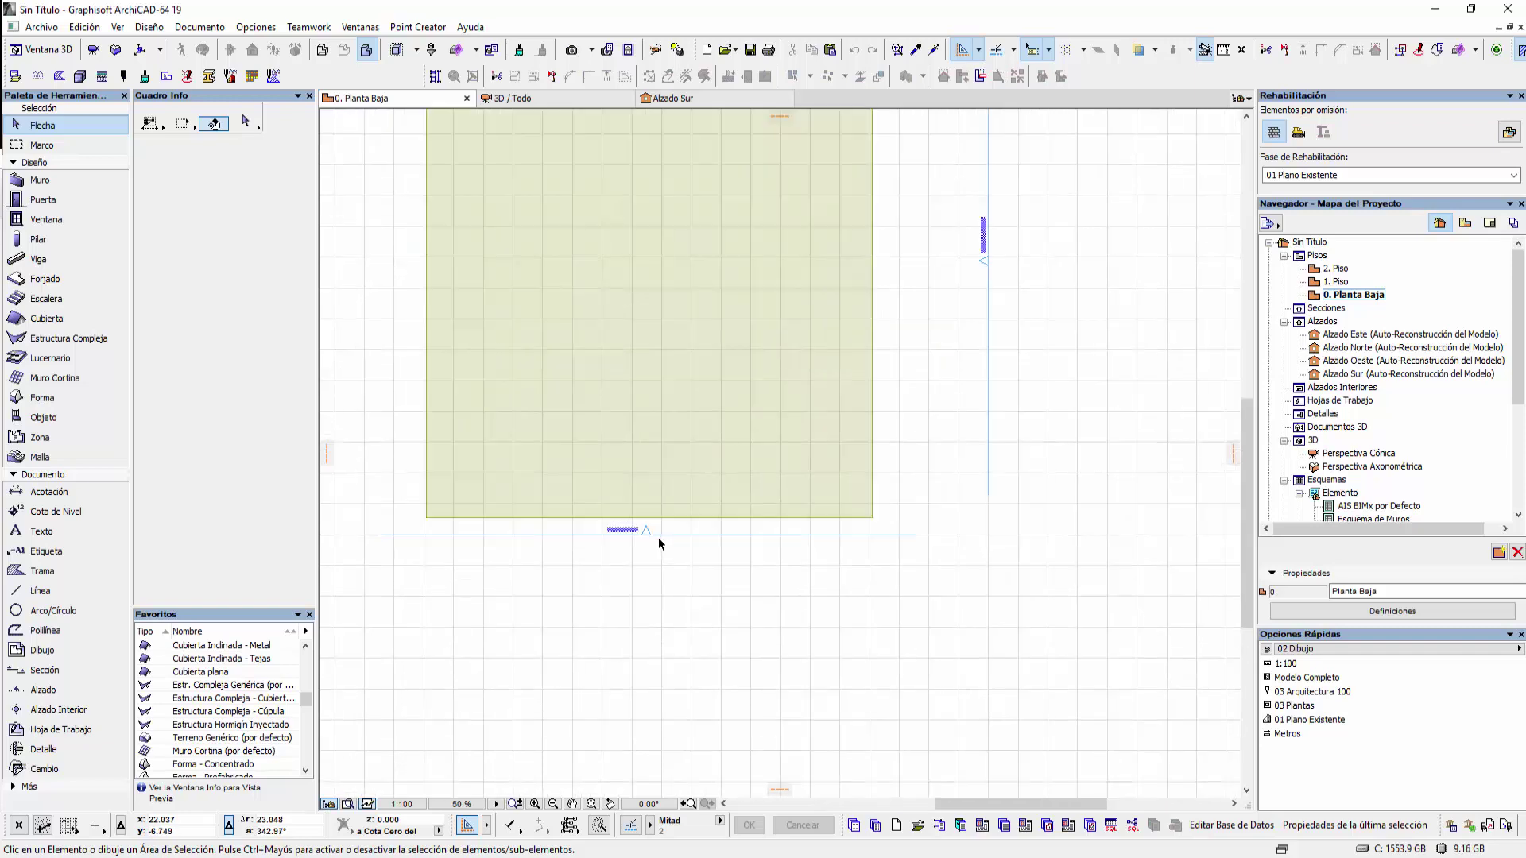
{"action": "middle_click_drag", "start_coordinate": [736, 527], "coordinate": [841, 504]}
{"action": "left_click", "coordinate": [808, 499]}
{"action": "scroll", "coordinate": [807, 499], "scroll_direction": "down", "scroll_amount": 2}
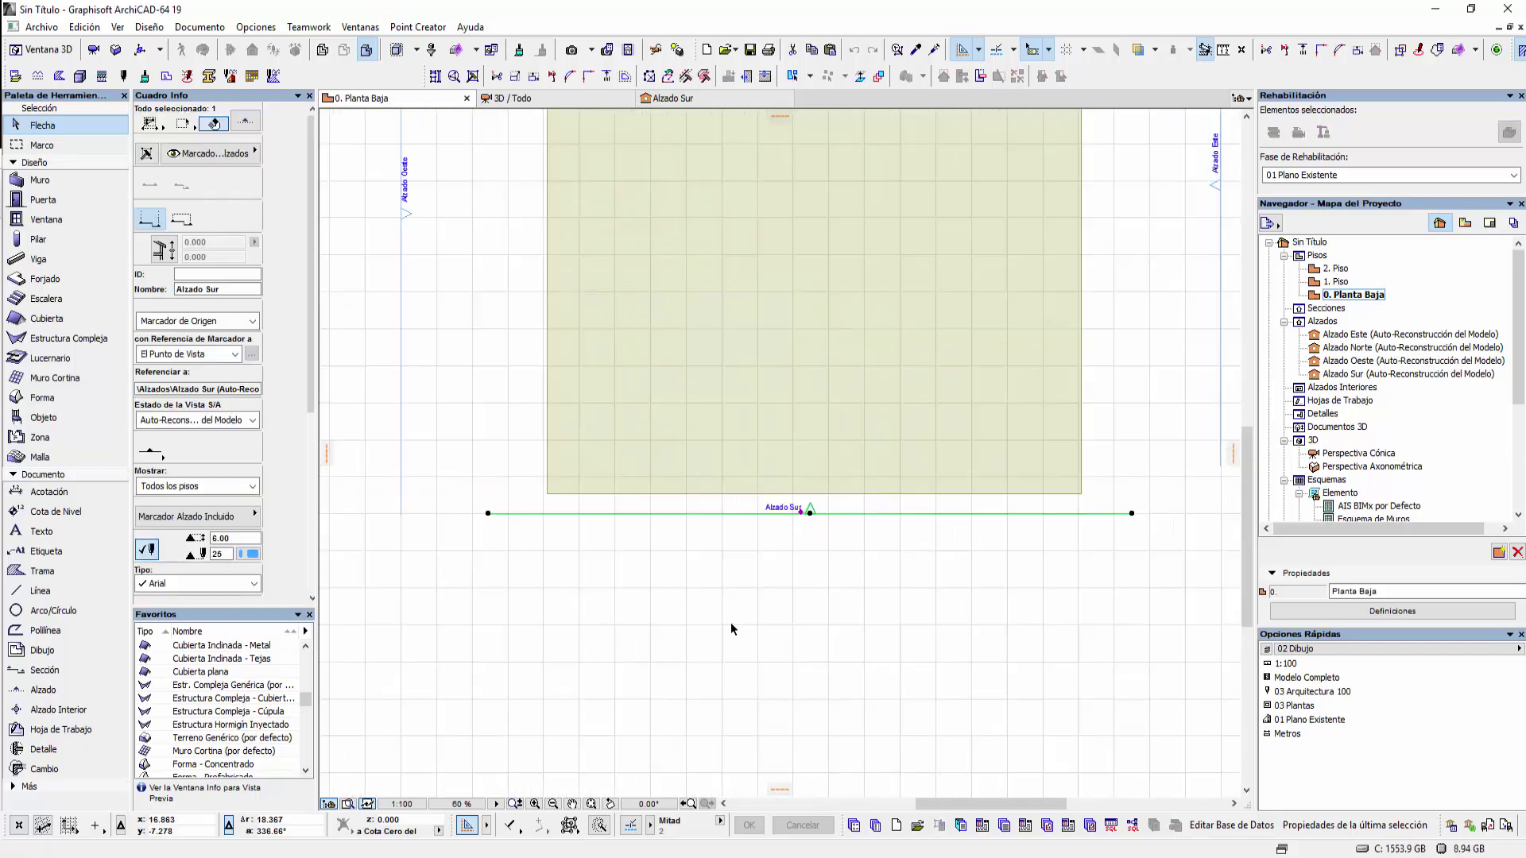
{"action": "right_click", "coordinate": [709, 616]}
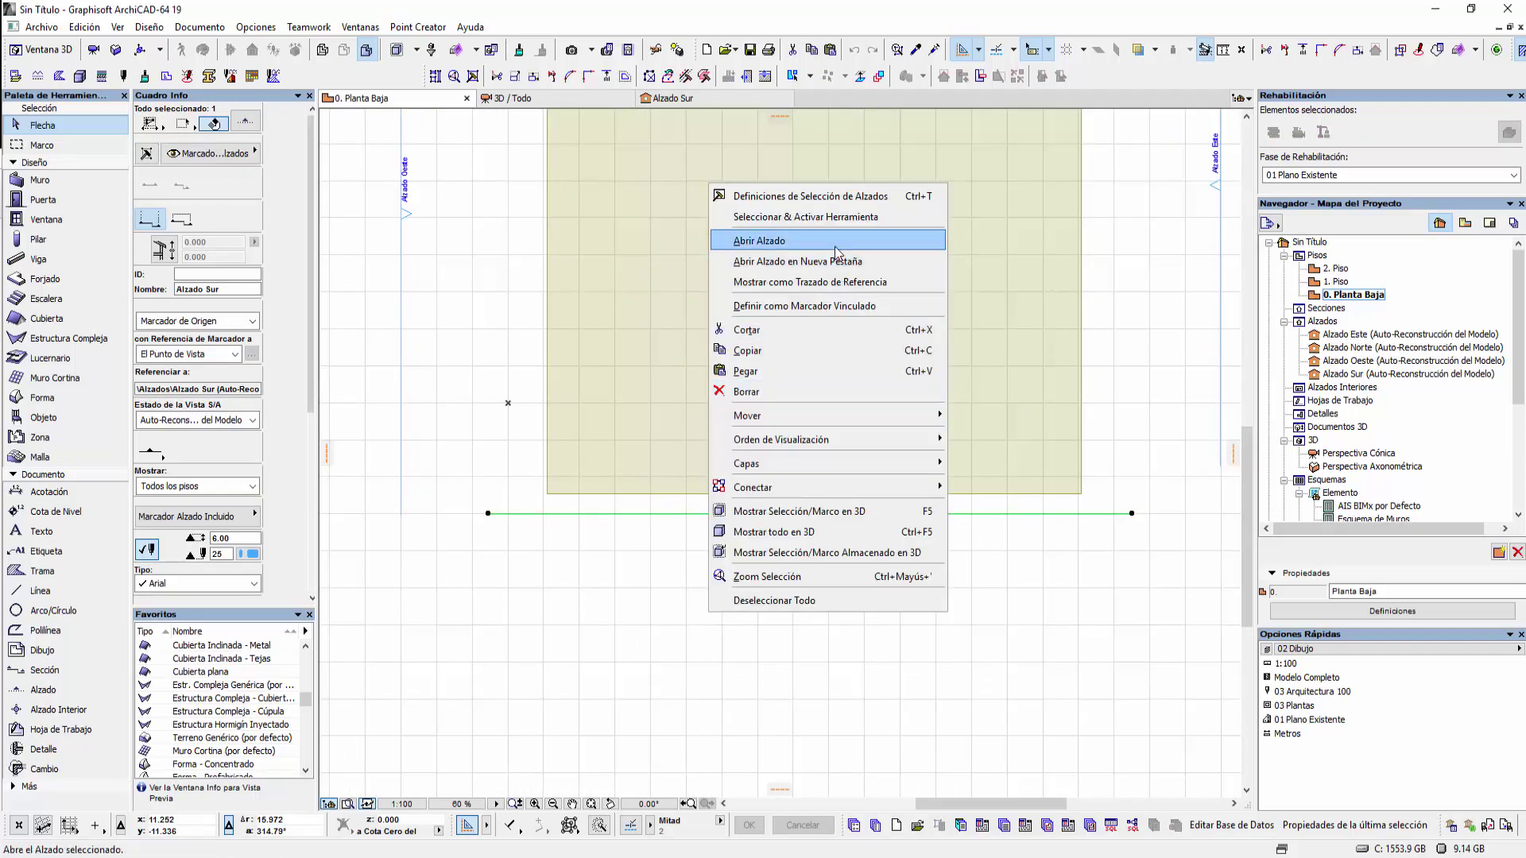
{"action": "left_click", "coordinate": [836, 253]}
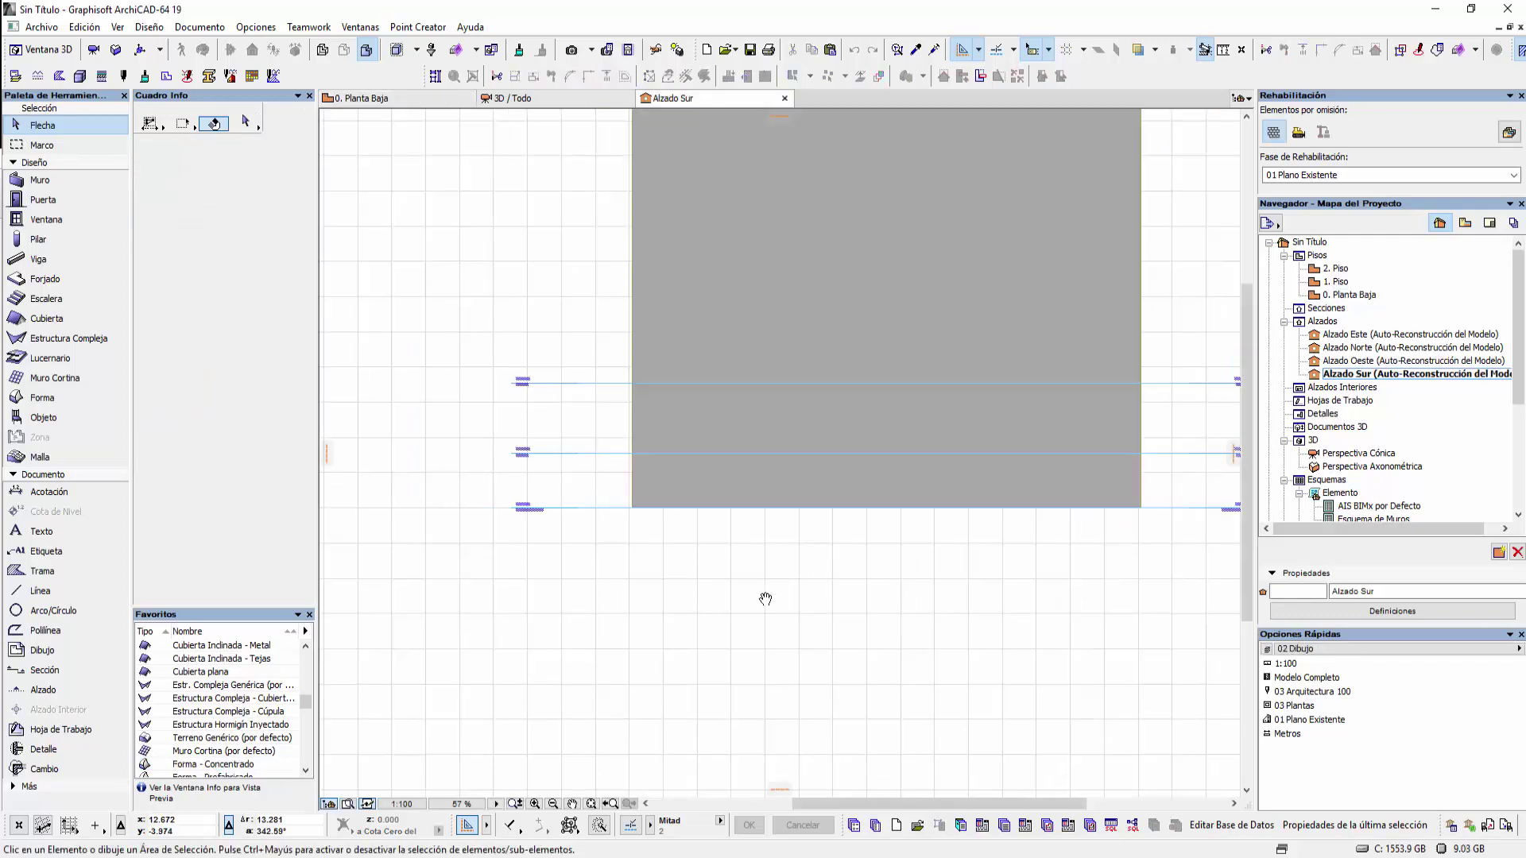
{"action": "scroll", "coordinate": [692, 636], "scroll_direction": "down", "scroll_amount": 3}
{"action": "scroll", "coordinate": [675, 620], "scroll_direction": "up", "scroll_amount": 1}
{"action": "scroll", "coordinate": [563, 572], "scroll_direction": "up", "scroll_amount": 2}
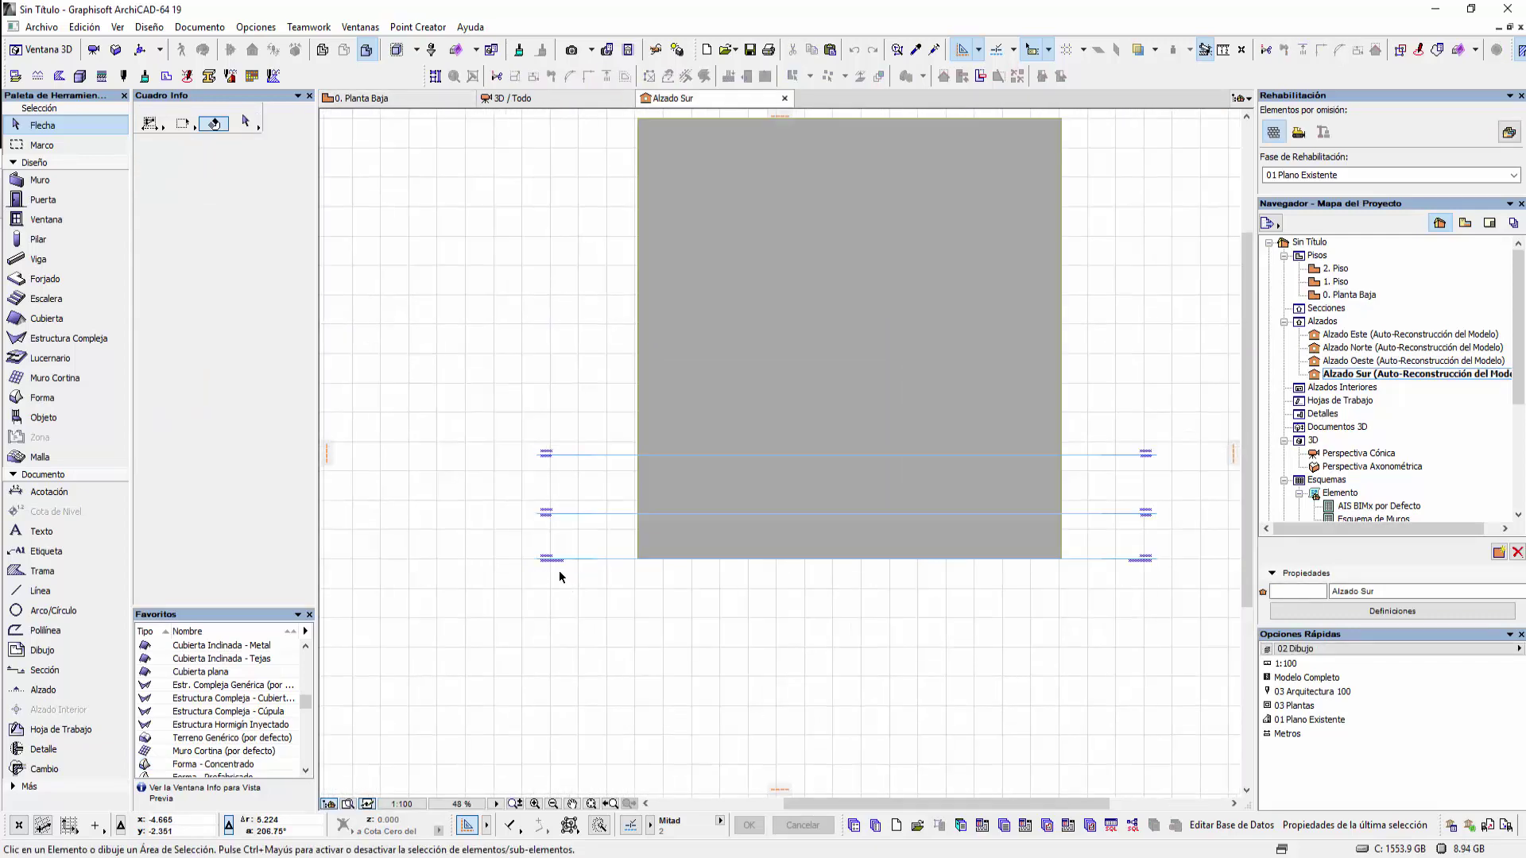
{"action": "scroll", "coordinate": [563, 556], "scroll_direction": "up", "scroll_amount": 2}
{"action": "scroll", "coordinate": [556, 360], "scroll_direction": "up", "scroll_amount": 3}
{"action": "middle_click_drag", "start_coordinate": [570, 604], "coordinate": [613, 504]}
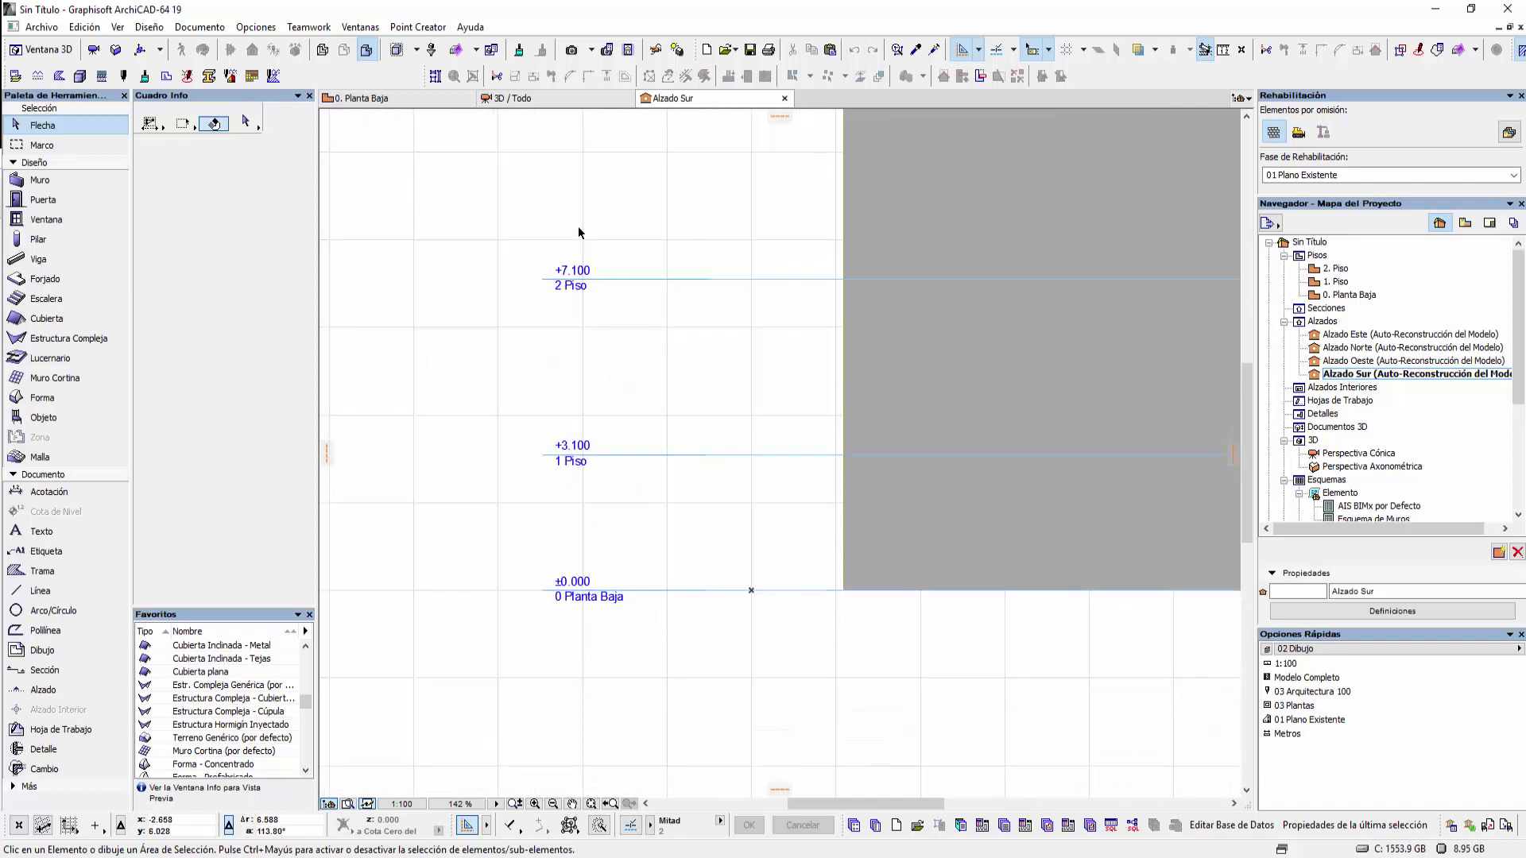
{"action": "scroll", "coordinate": [602, 517], "scroll_direction": "up", "scroll_amount": 1}
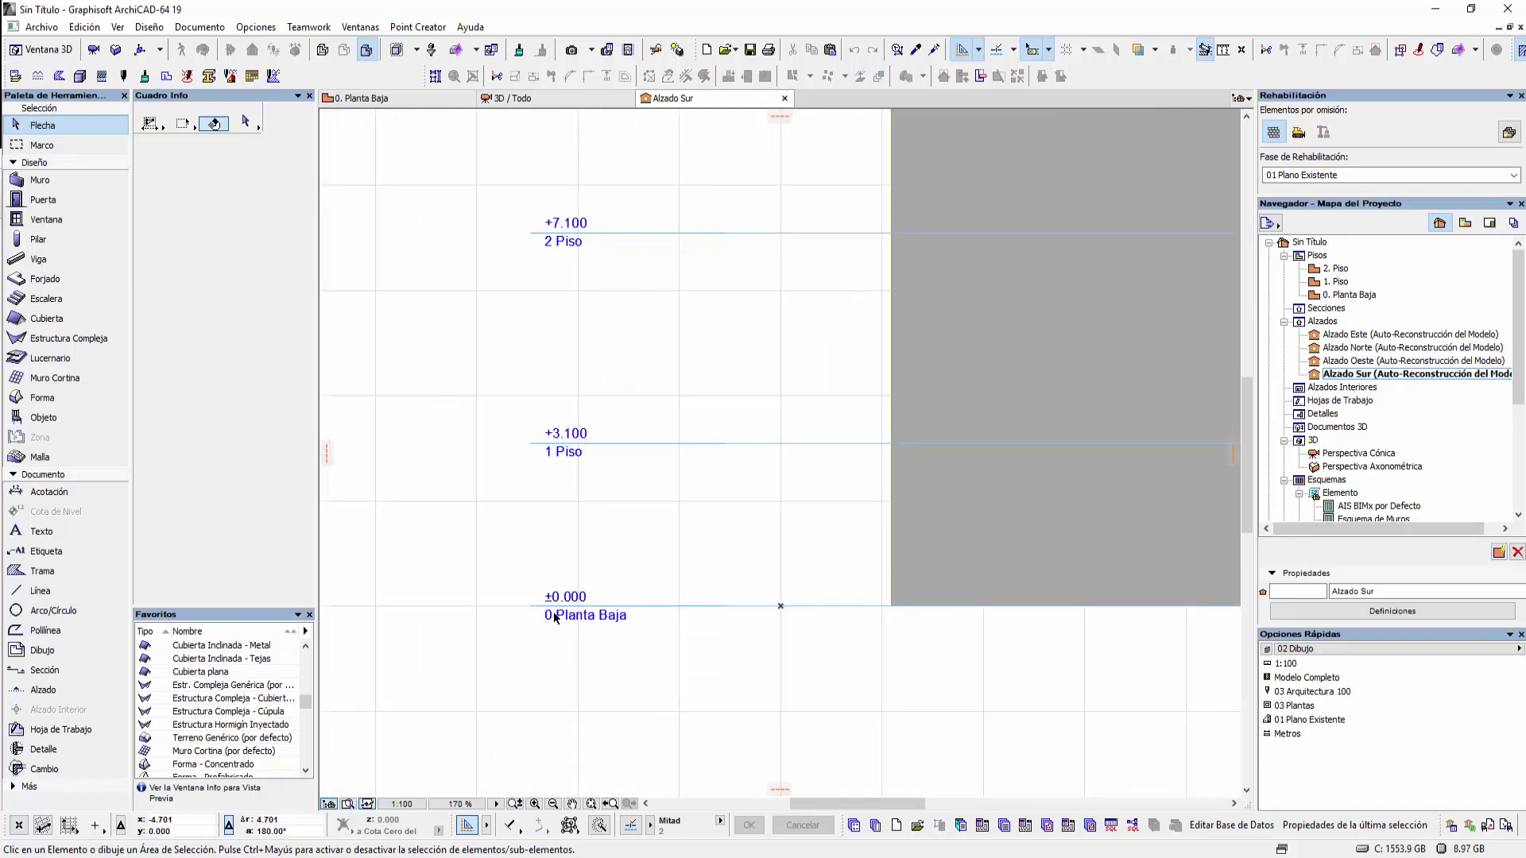
{"action": "scroll", "coordinate": [524, 605], "scroll_direction": "up", "scroll_amount": 2}
{"action": "scroll", "coordinate": [680, 604], "scroll_direction": "down", "scroll_amount": 1}
{"action": "scroll", "coordinate": [636, 517], "scroll_direction": "down", "scroll_amount": 1}
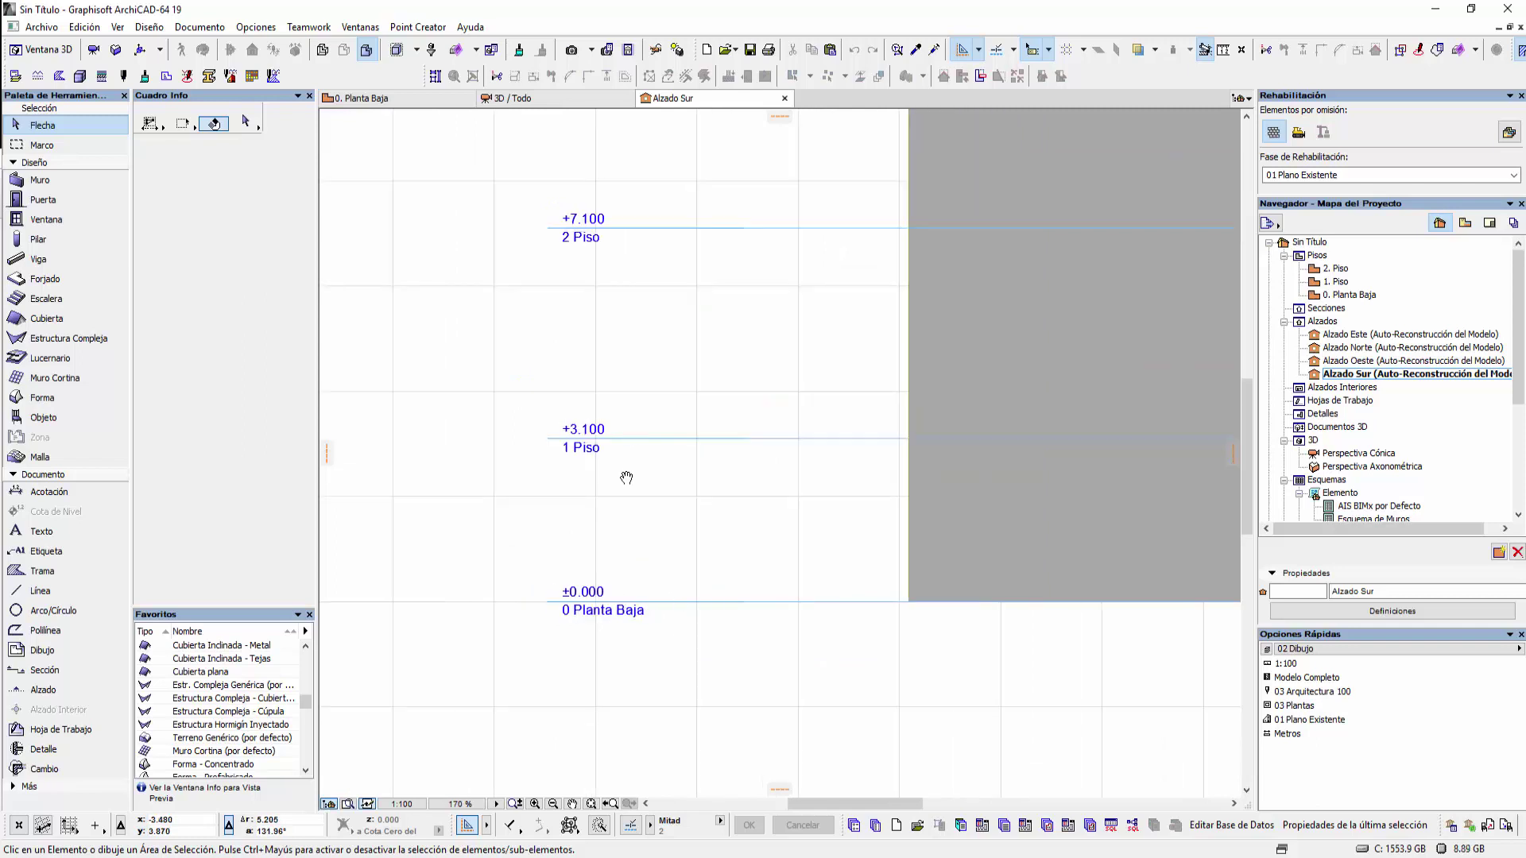
{"action": "middle_click_drag", "start_coordinate": [623, 477], "coordinate": [627, 535]}
{"action": "middle_click_drag", "start_coordinate": [650, 636], "coordinate": [645, 489]}
{"action": "scroll", "coordinate": [609, 614], "scroll_direction": "up", "scroll_amount": 3}
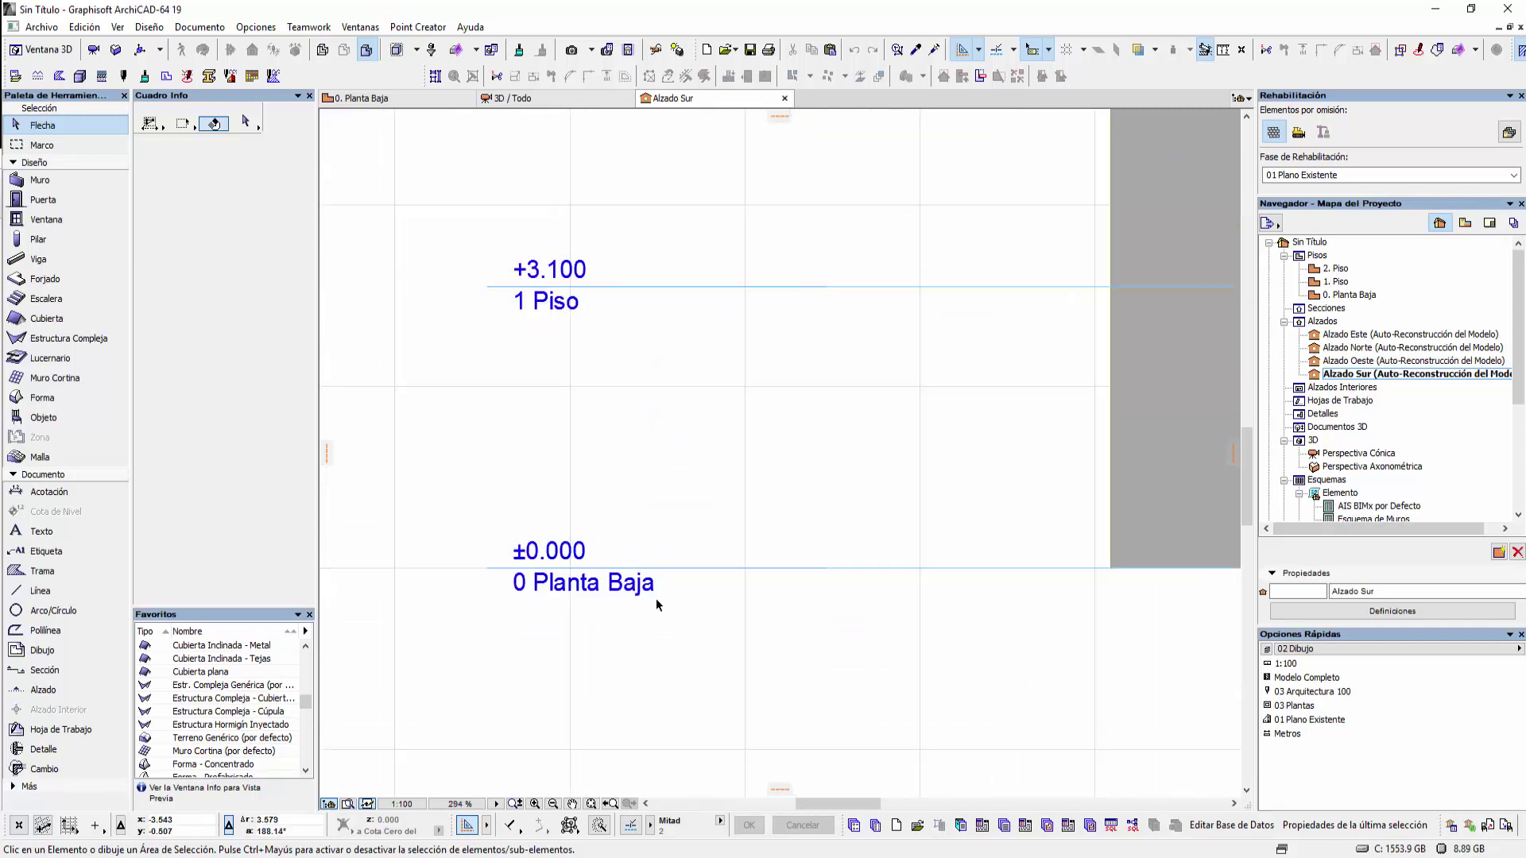
{"action": "left_click", "coordinate": [1317, 255]}
{"action": "right_click", "coordinate": [1324, 259]}
{"action": "left_click", "coordinate": [1384, 321]}
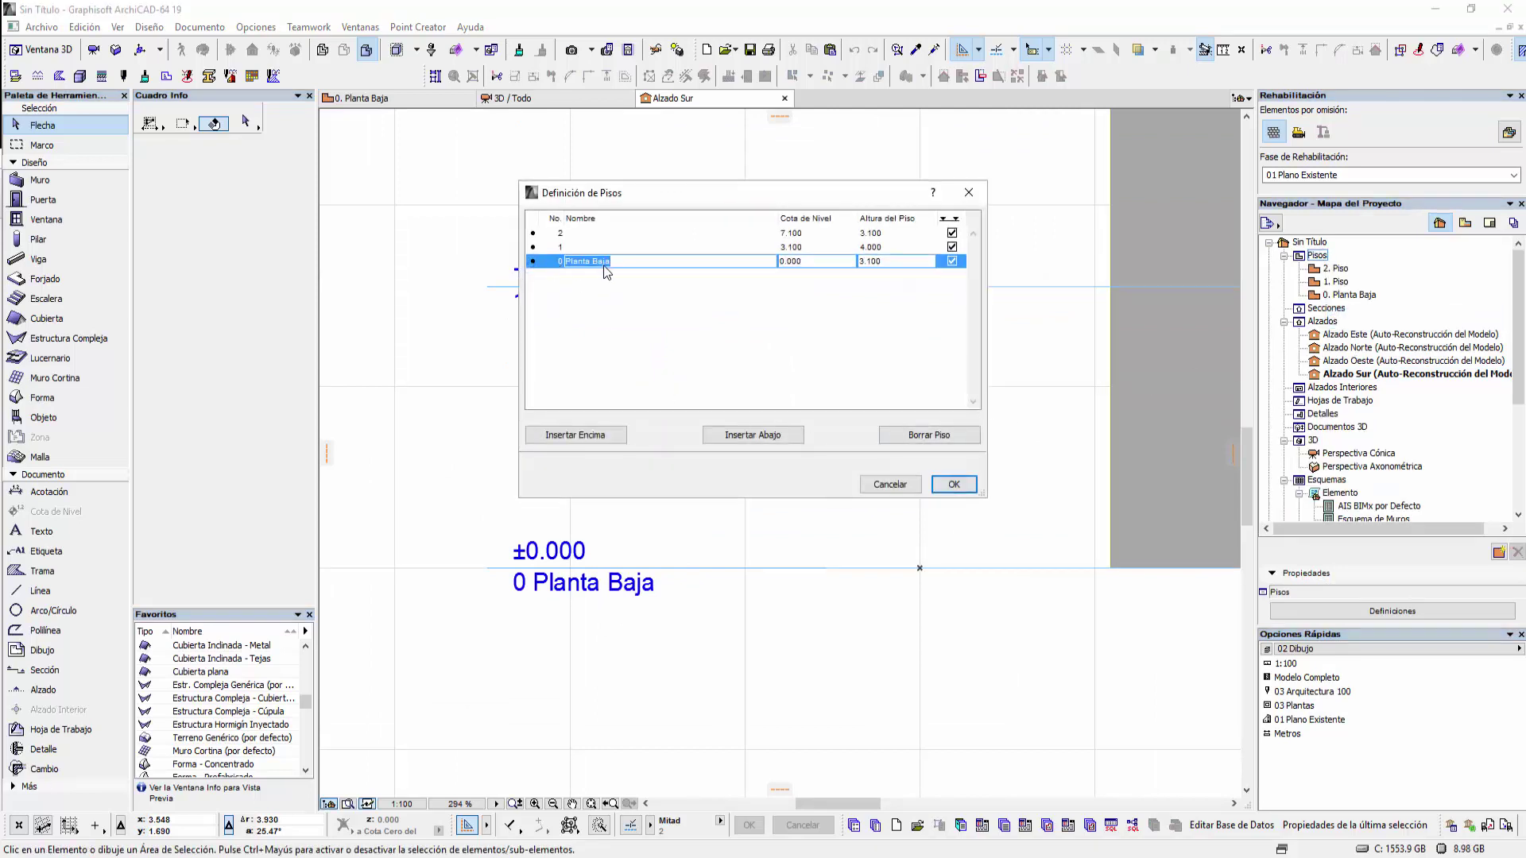
{"action": "left_click", "coordinate": [810, 261]}
{"action": "left_click", "coordinate": [956, 486]}
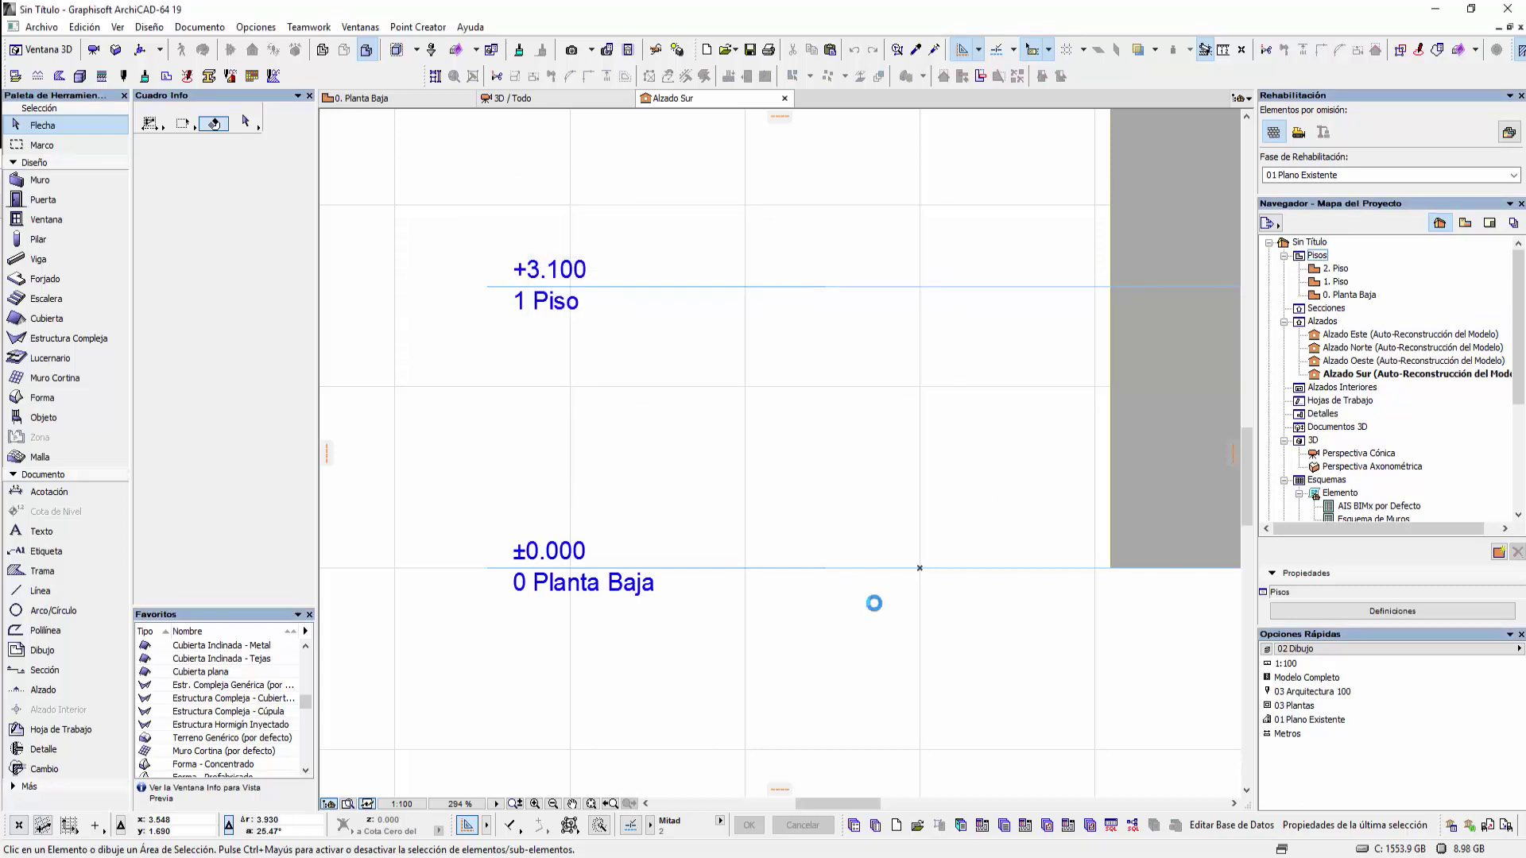
{"action": "scroll", "coordinate": [875, 603], "scroll_direction": "down", "scroll_amount": 3}
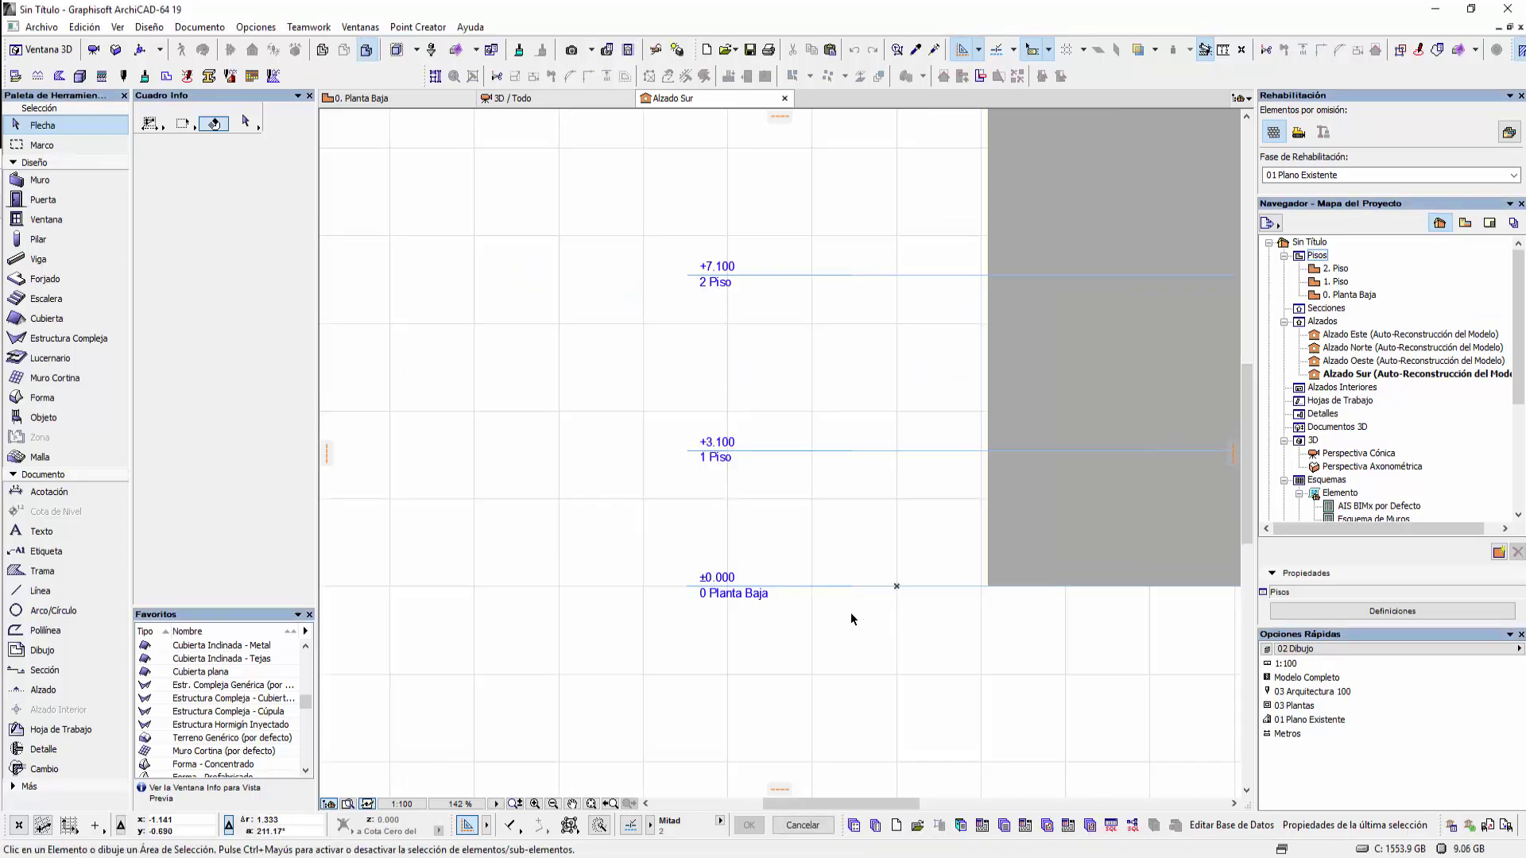
{"action": "scroll", "coordinate": [734, 605], "scroll_direction": "right", "scroll_amount": 3}
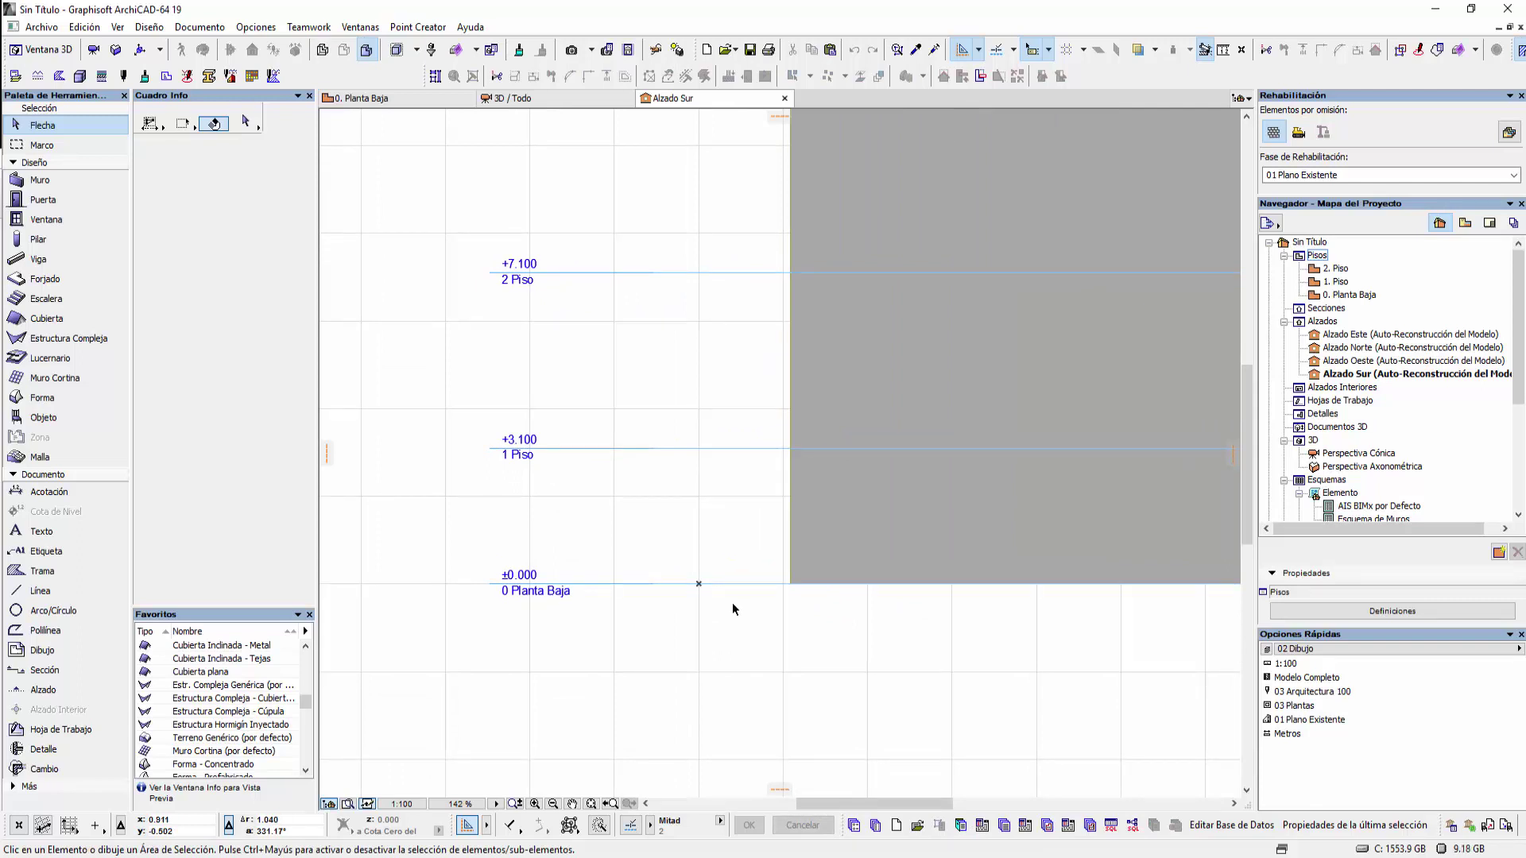
{"action": "scroll", "coordinate": [732, 602], "scroll_direction": "up", "scroll_amount": 1}
{"action": "scroll", "coordinate": [643, 576], "scroll_direction": "up", "scroll_amount": 2}
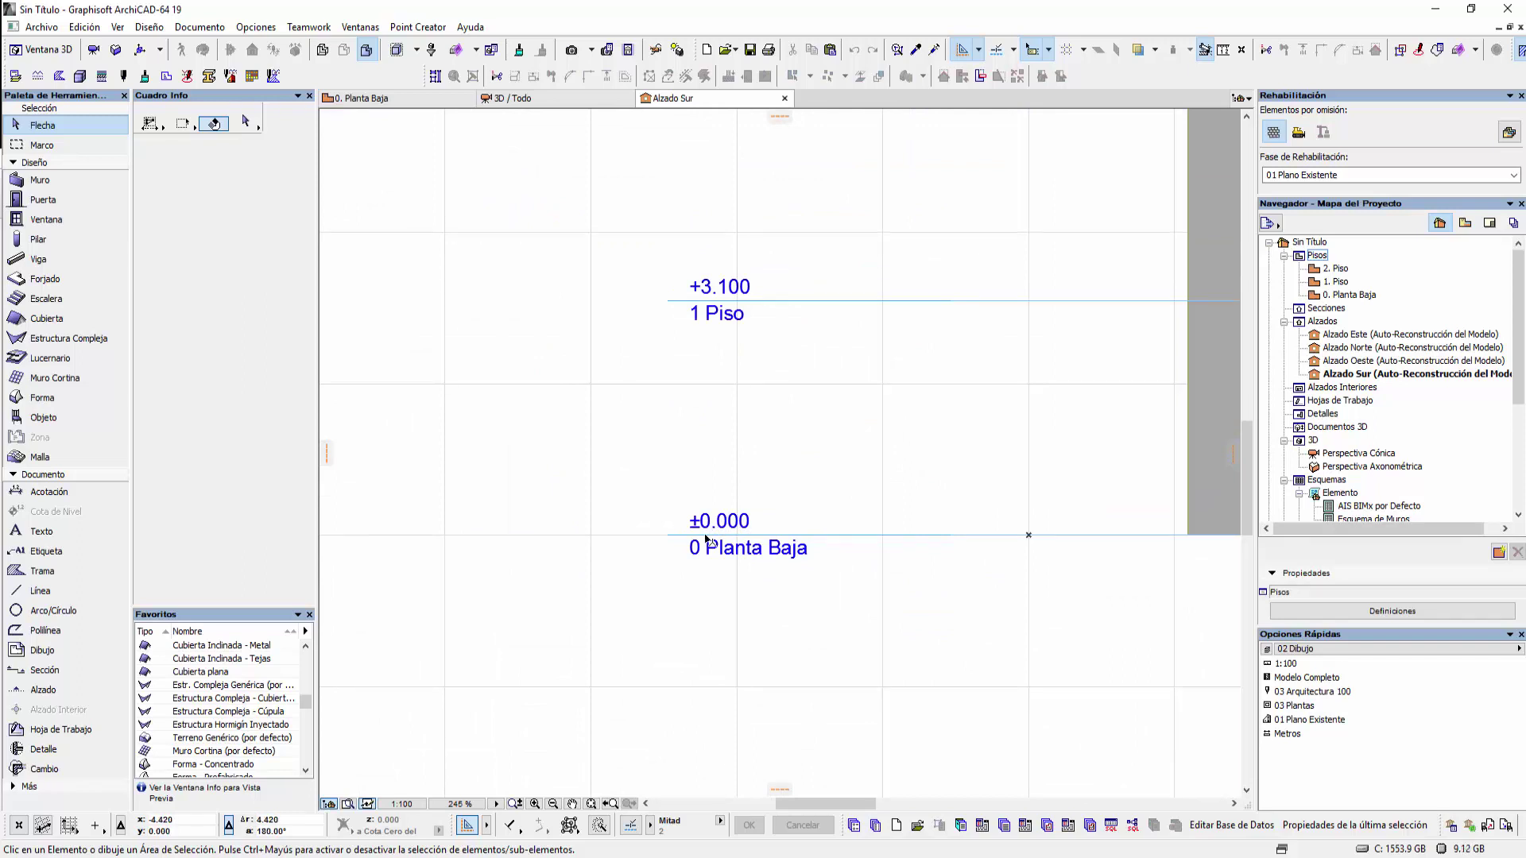
{"action": "scroll", "coordinate": [706, 537], "scroll_direction": "up", "scroll_amount": 1}
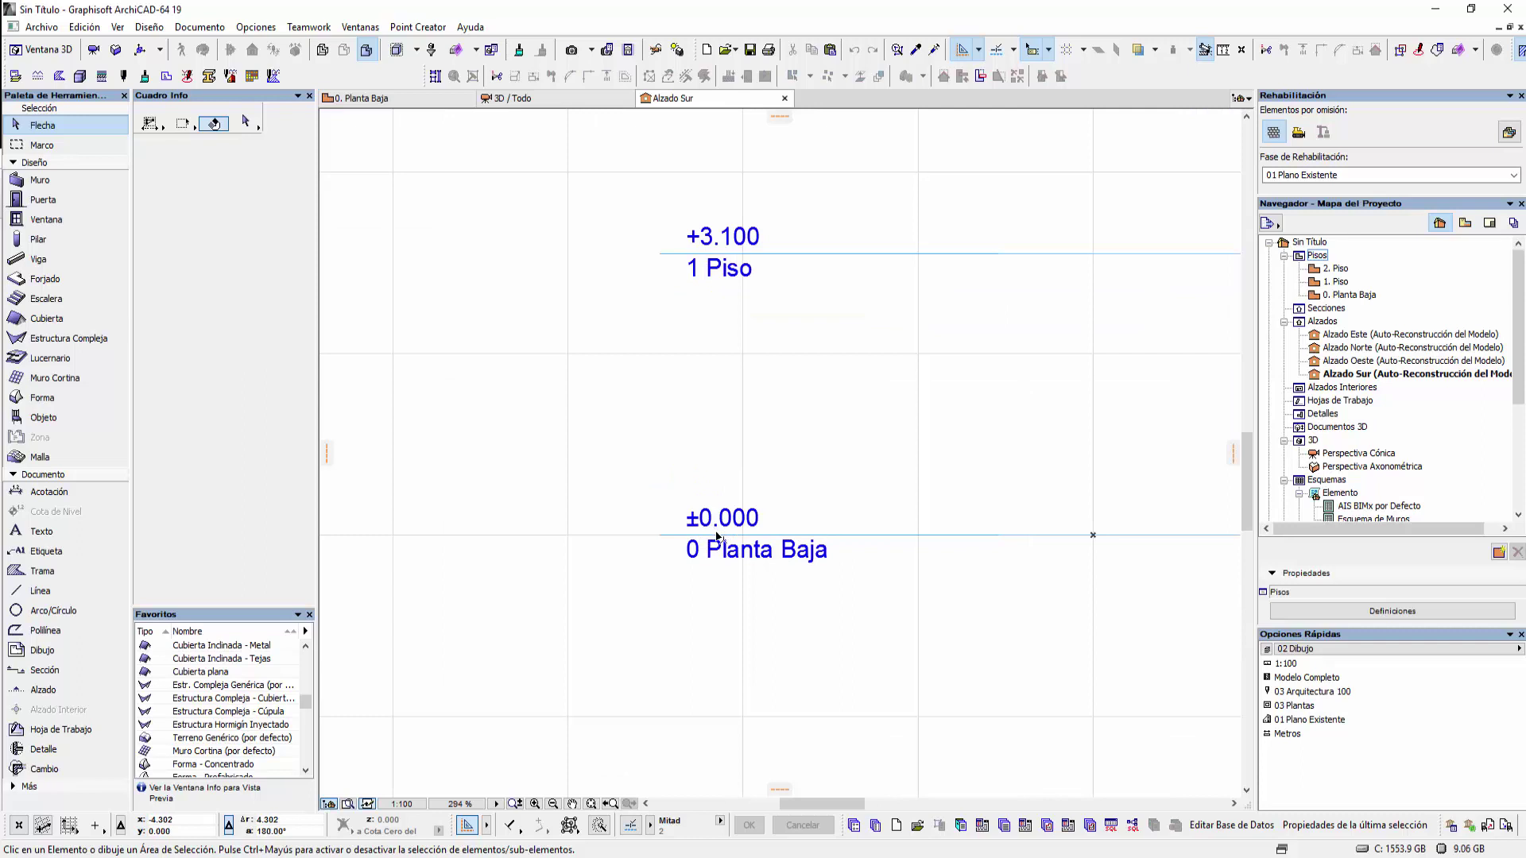
{"action": "scroll", "coordinate": [794, 524], "scroll_direction": "down", "scroll_amount": 3}
{"action": "scroll", "coordinate": [796, 533], "scroll_direction": "down", "scroll_amount": 3}
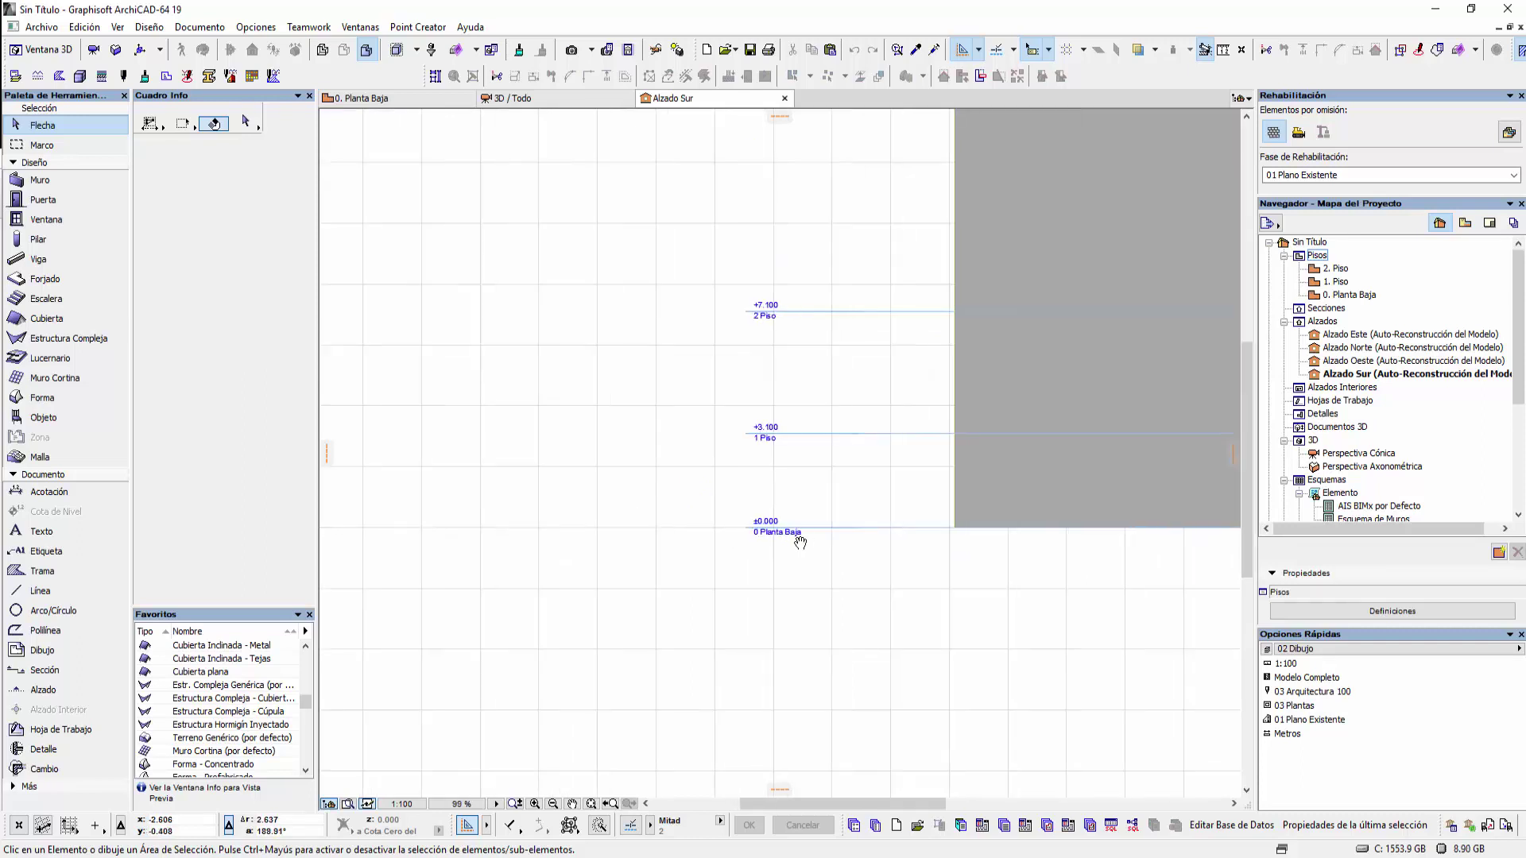
{"action": "scroll", "coordinate": [778, 539], "scroll_direction": "up", "scroll_amount": 3}
{"action": "scroll", "coordinate": [775, 538], "scroll_direction": "up", "scroll_amount": 3}
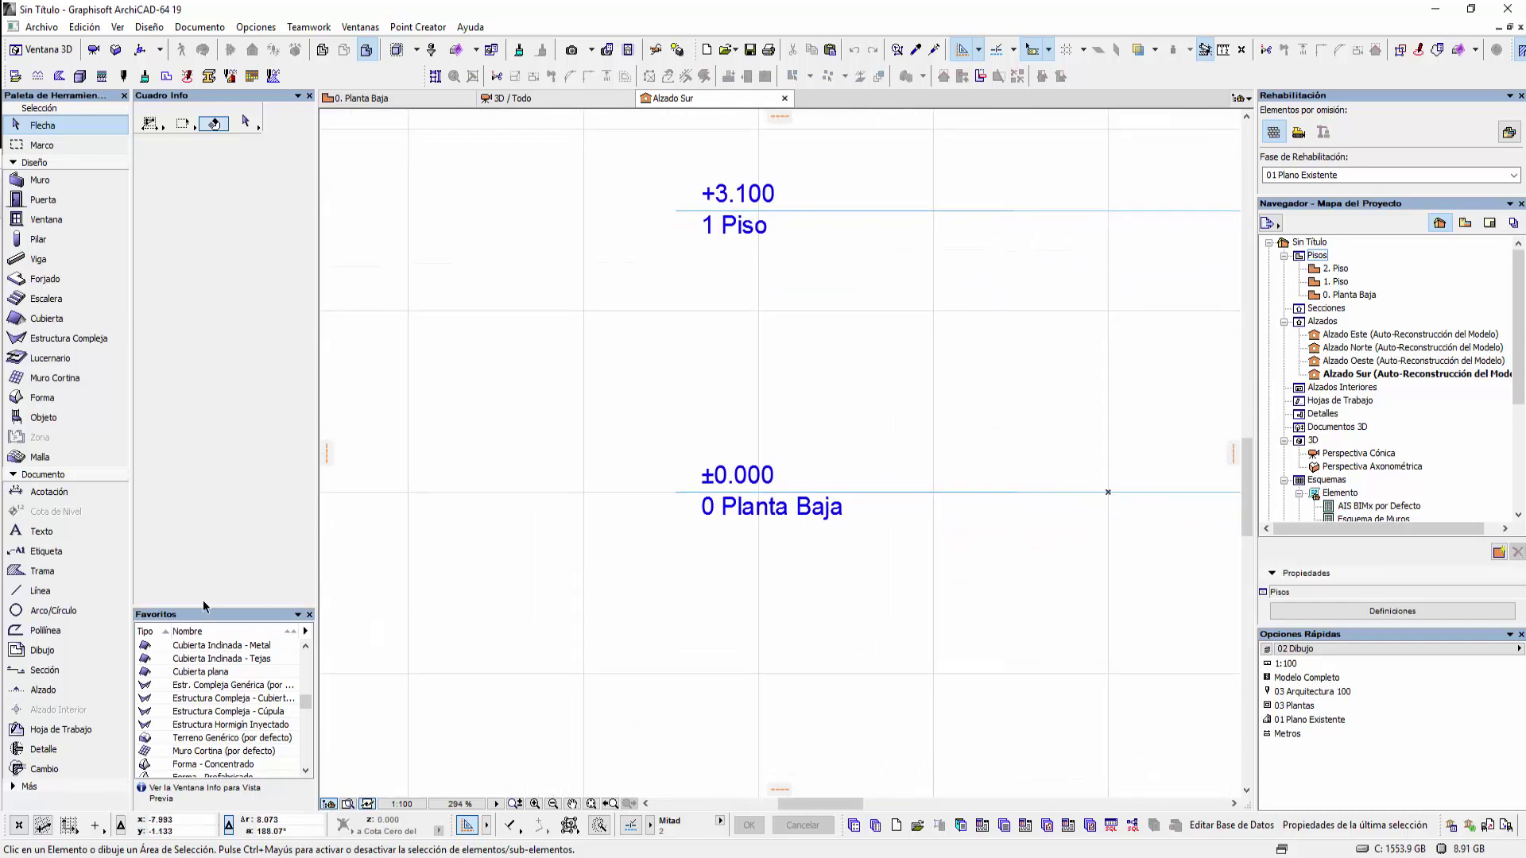
Draw a downward end-arrowhead line from the ±0.000 level in the South elevation
{"action": "left_click", "coordinate": [29, 592]}
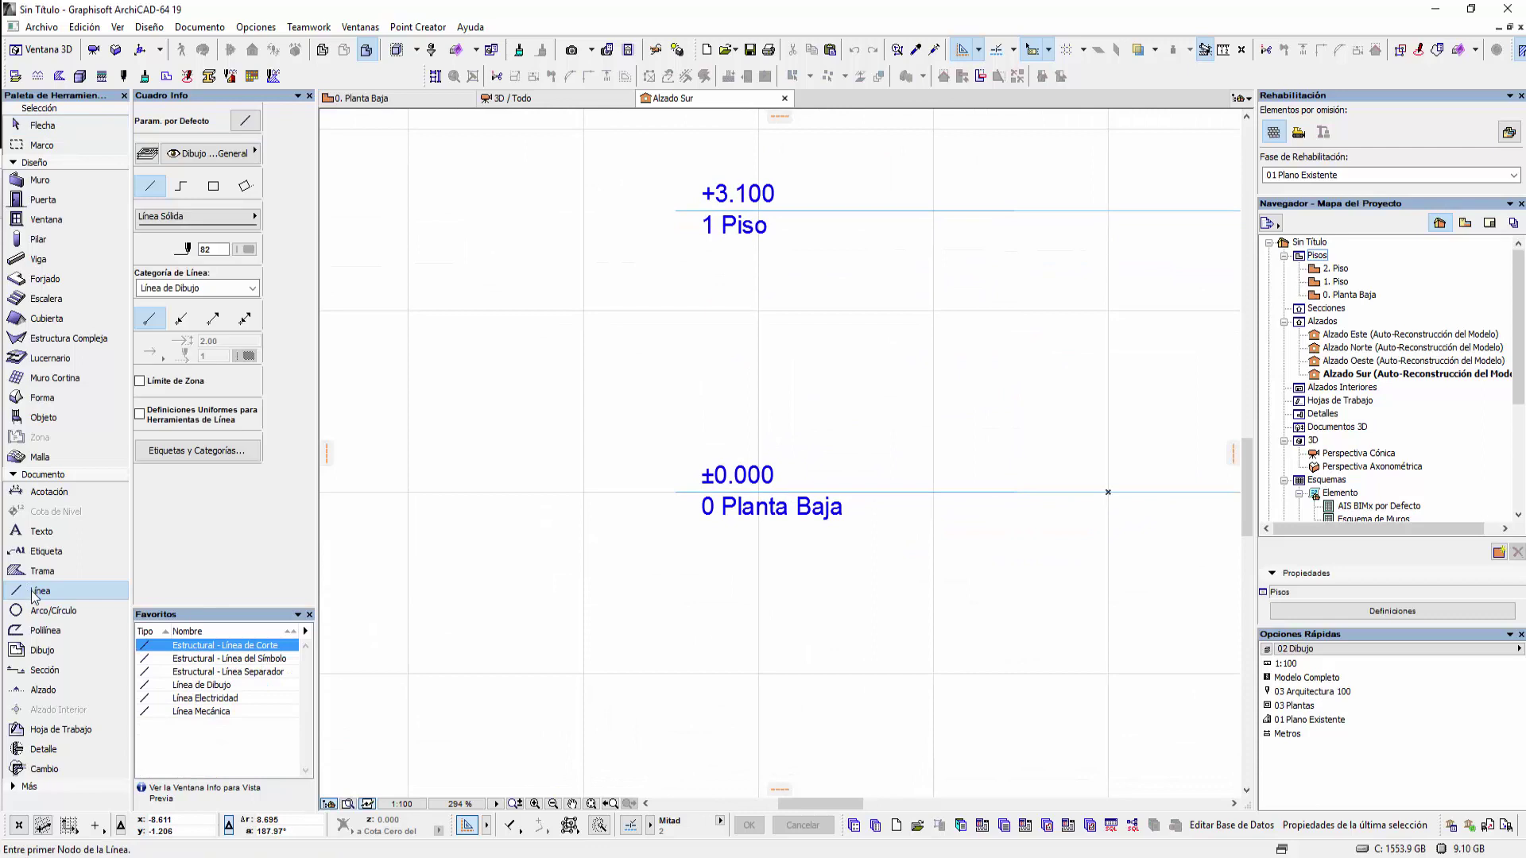
{"action": "left_click", "coordinate": [214, 320]}
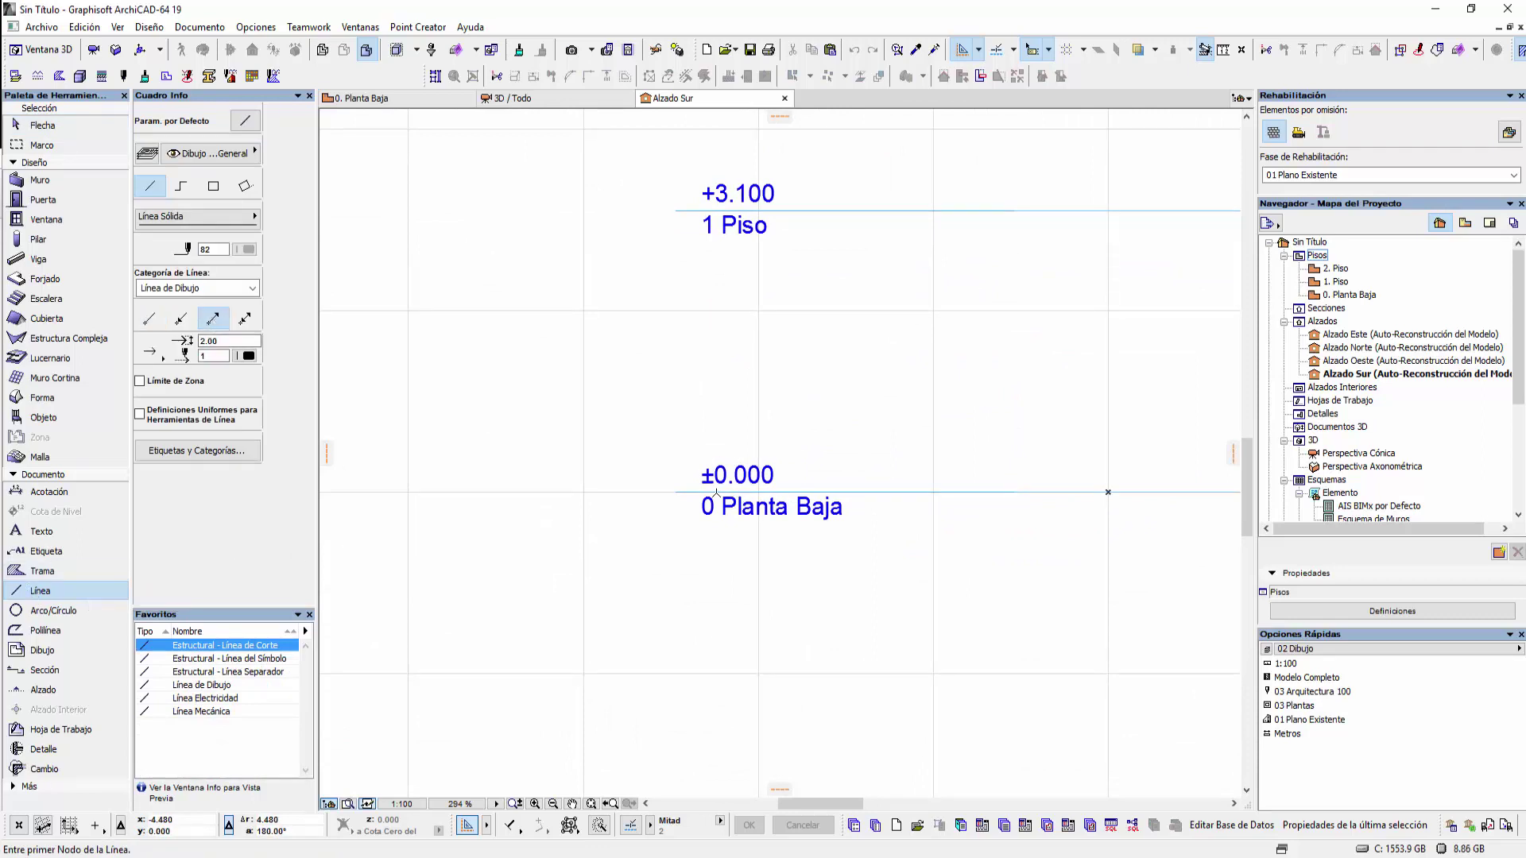
{"action": "scroll", "coordinate": [716, 493], "scroll_direction": "down", "scroll_amount": 1}
{"action": "left_click", "coordinate": [691, 484]}
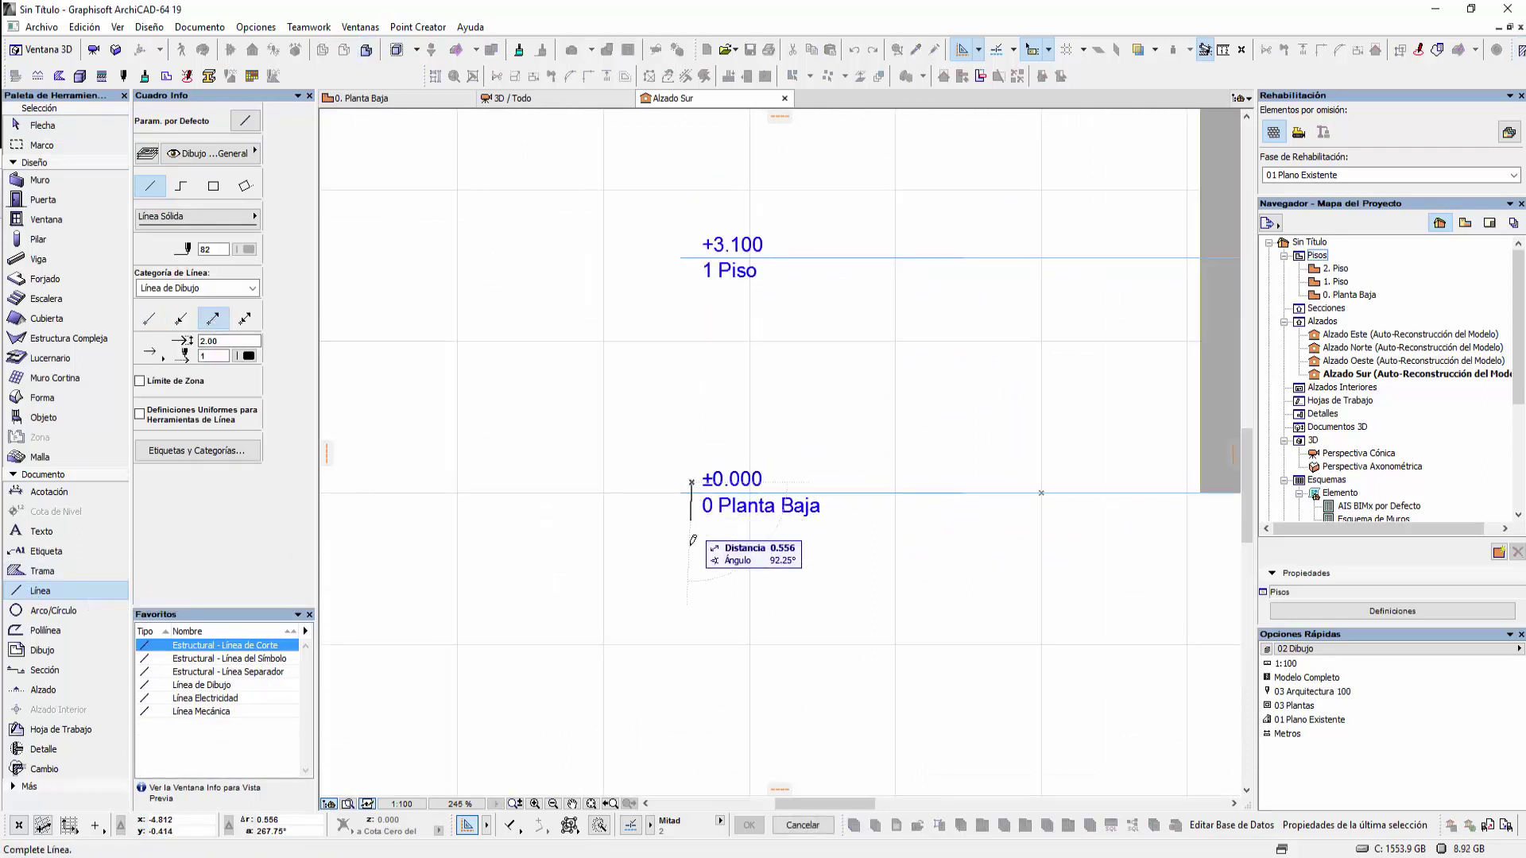
{"action": "left_click", "coordinate": [693, 704]}
{"action": "middle_click_drag", "start_coordinate": [731, 552], "coordinate": [721, 523]}
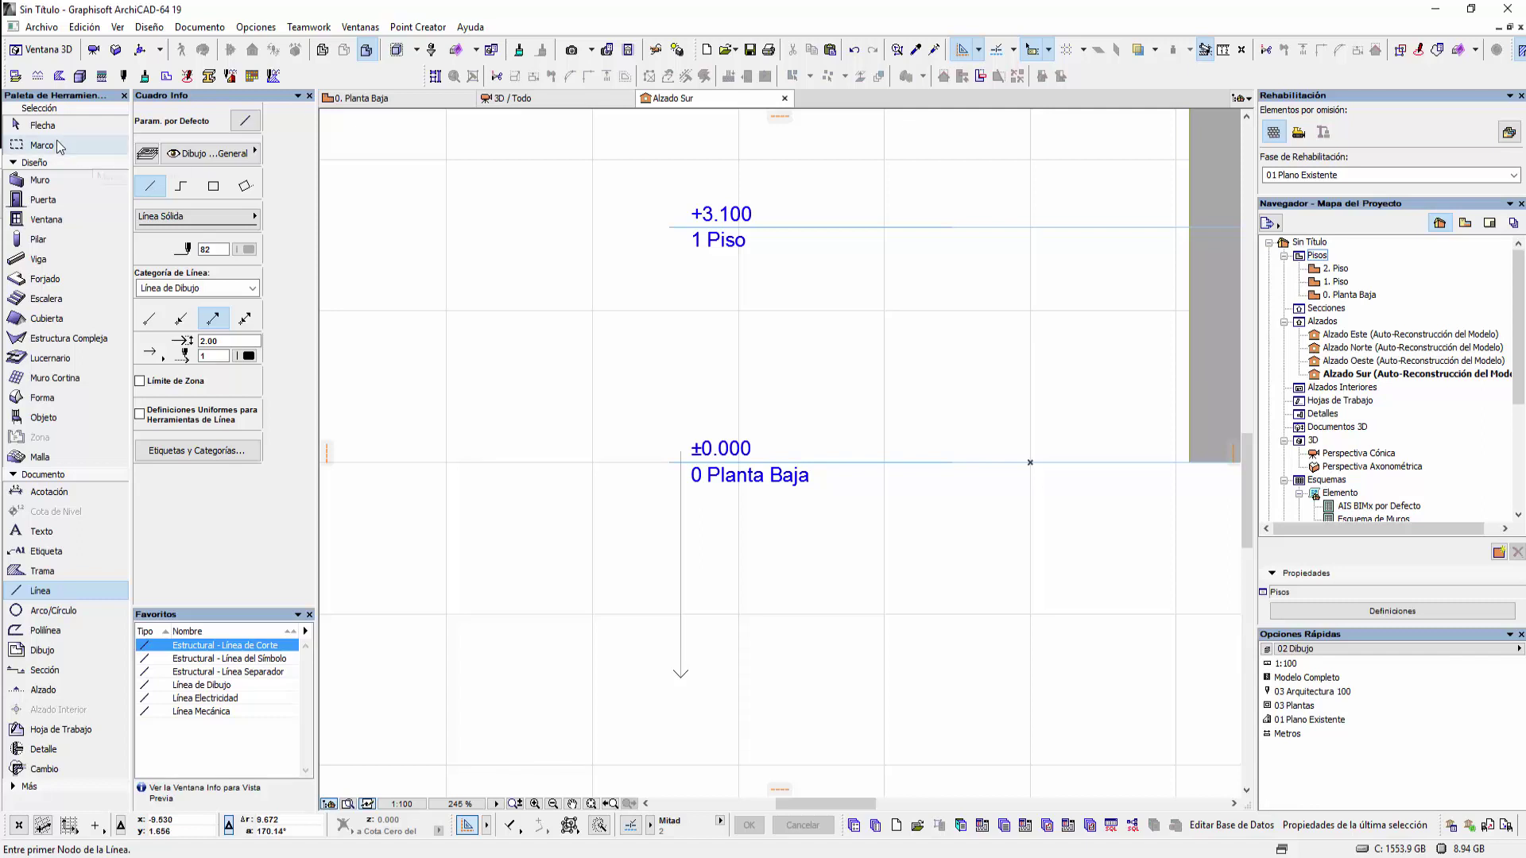
{"action": "left_click", "coordinate": [40, 125]}
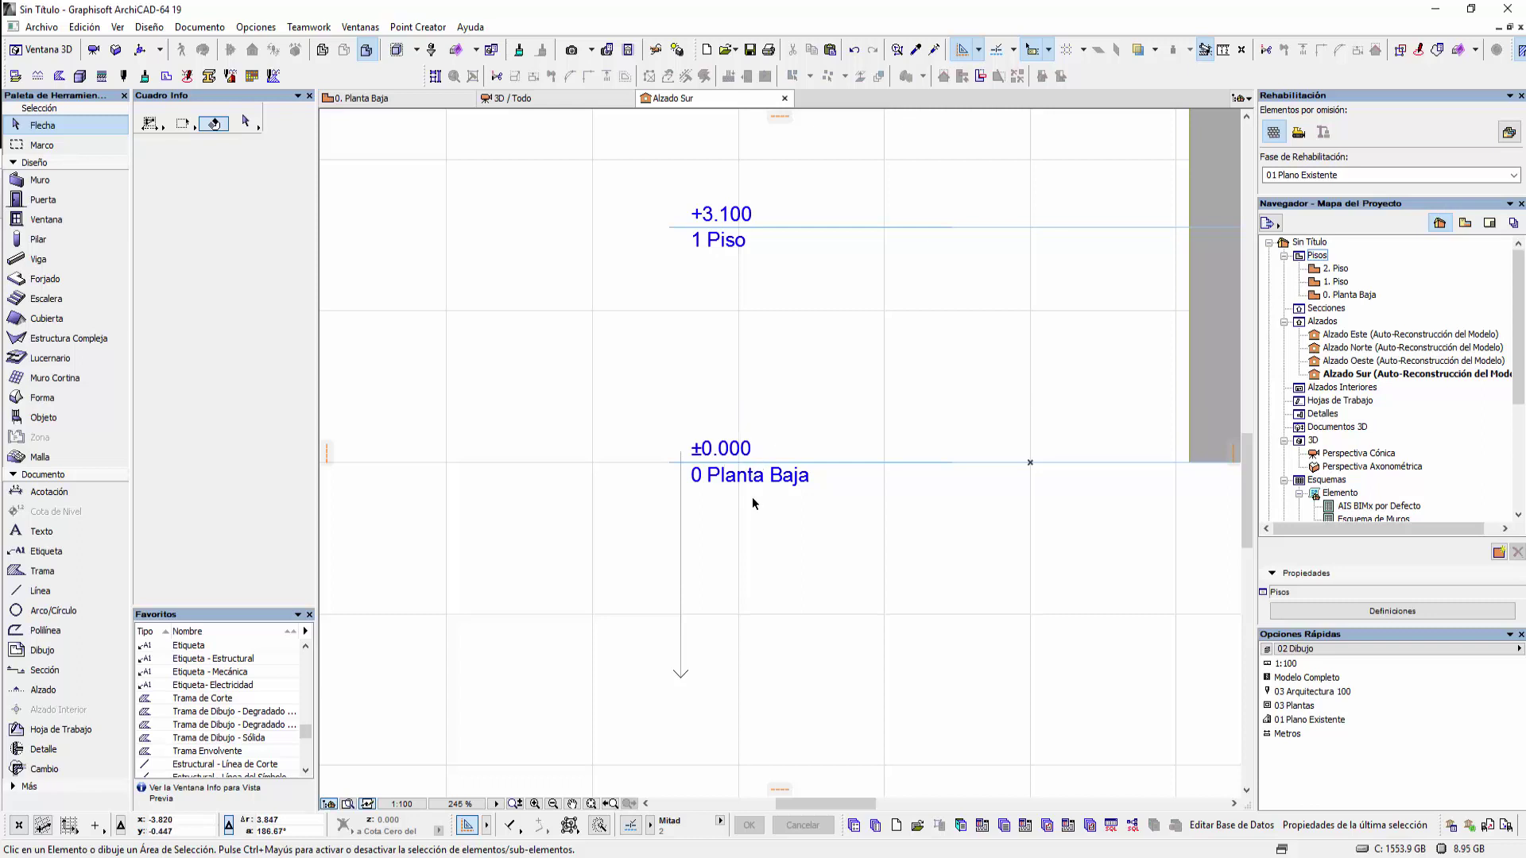
{"action": "middle_click_drag", "start_coordinate": [752, 498], "coordinate": [732, 509]}
{"action": "left_click", "coordinate": [256, 27]}
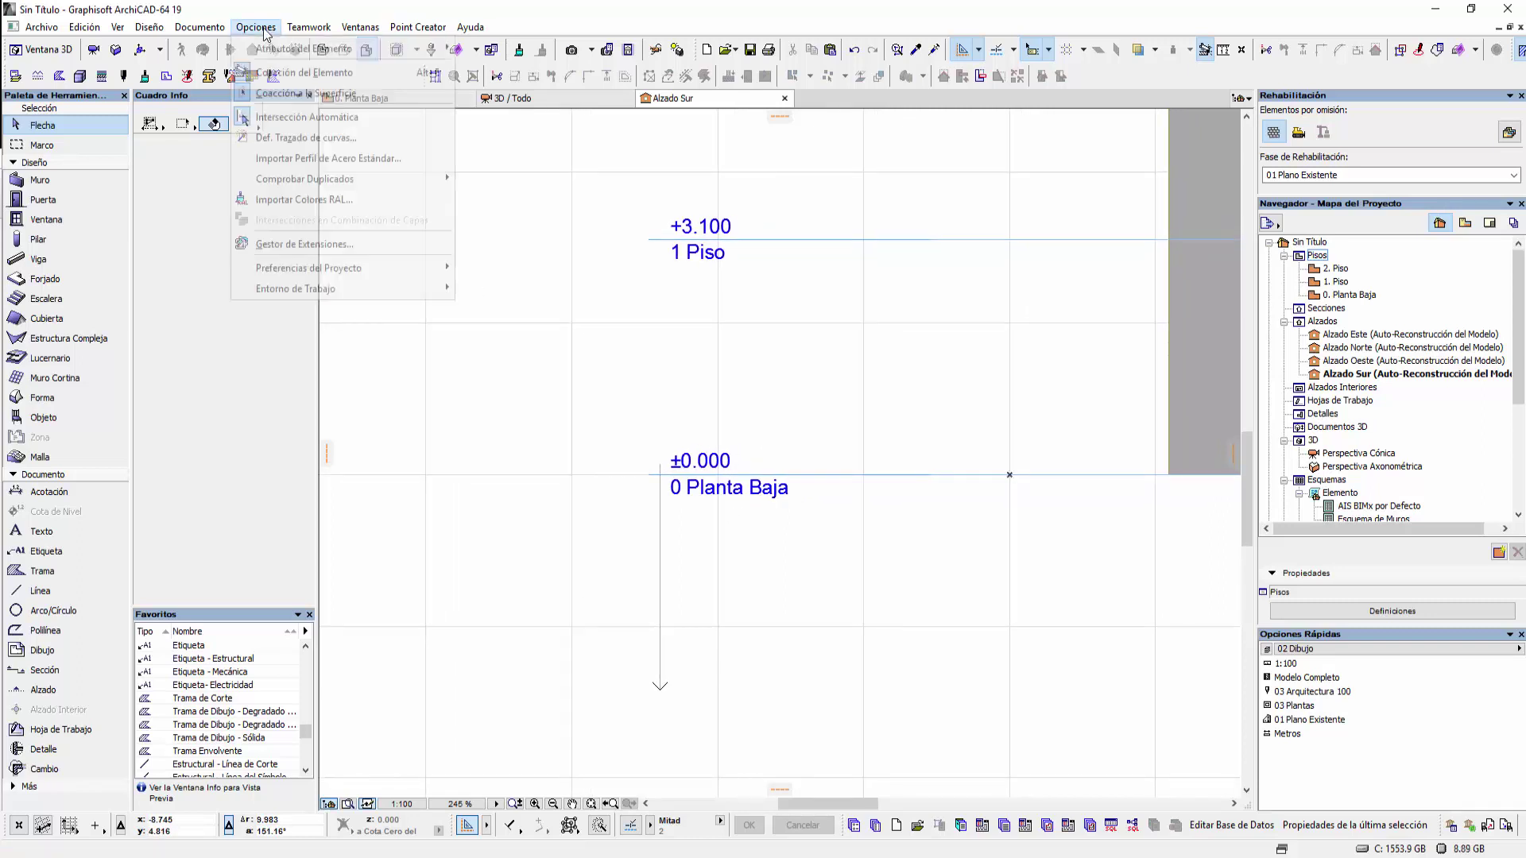
{"action": "mouse_move", "coordinate": [309, 267]}
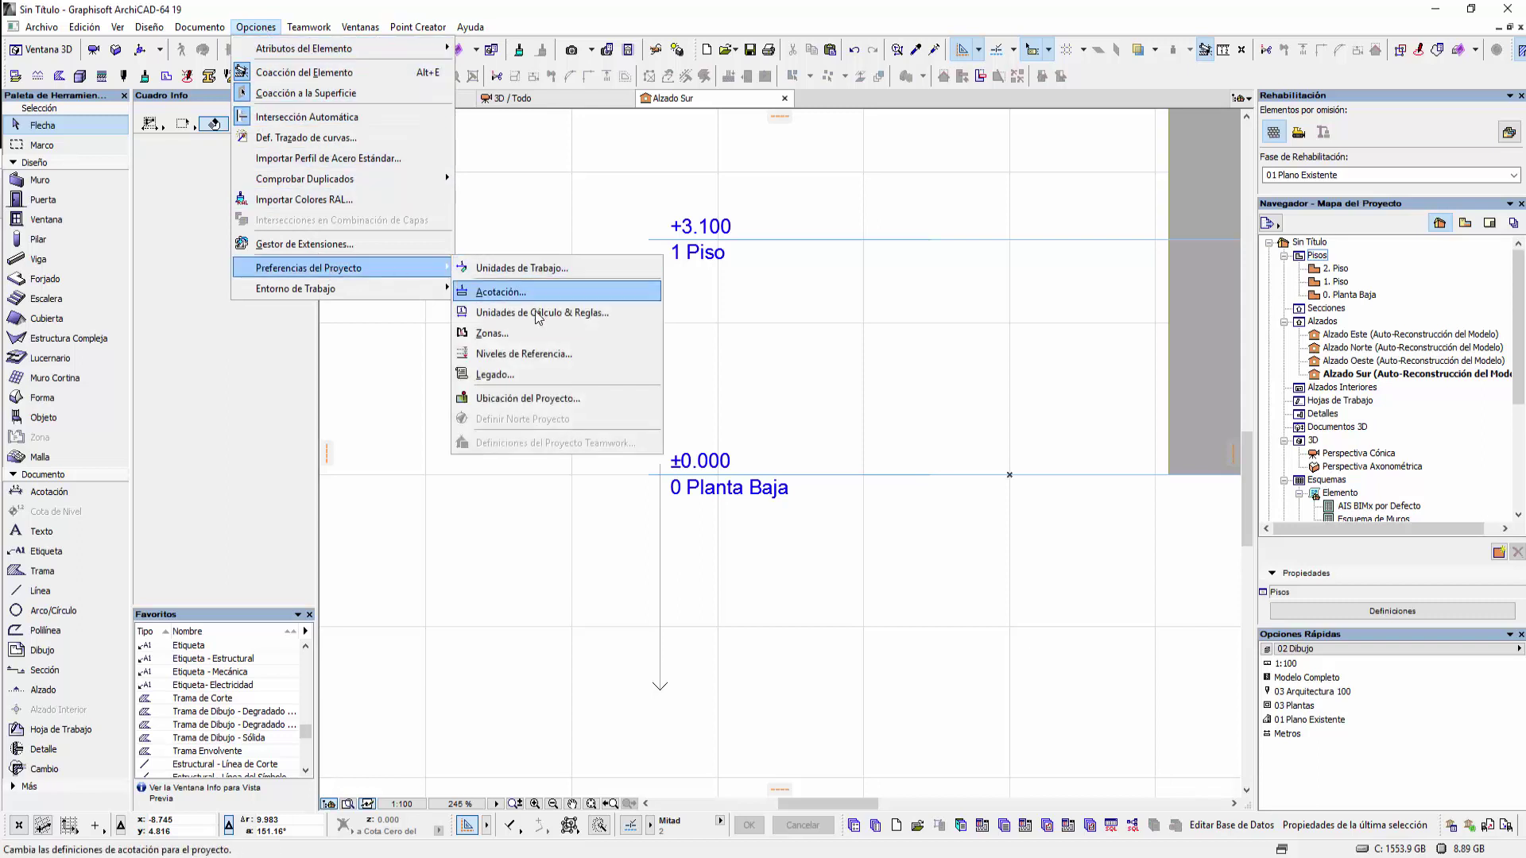
{"action": "left_click", "coordinate": [508, 354]}
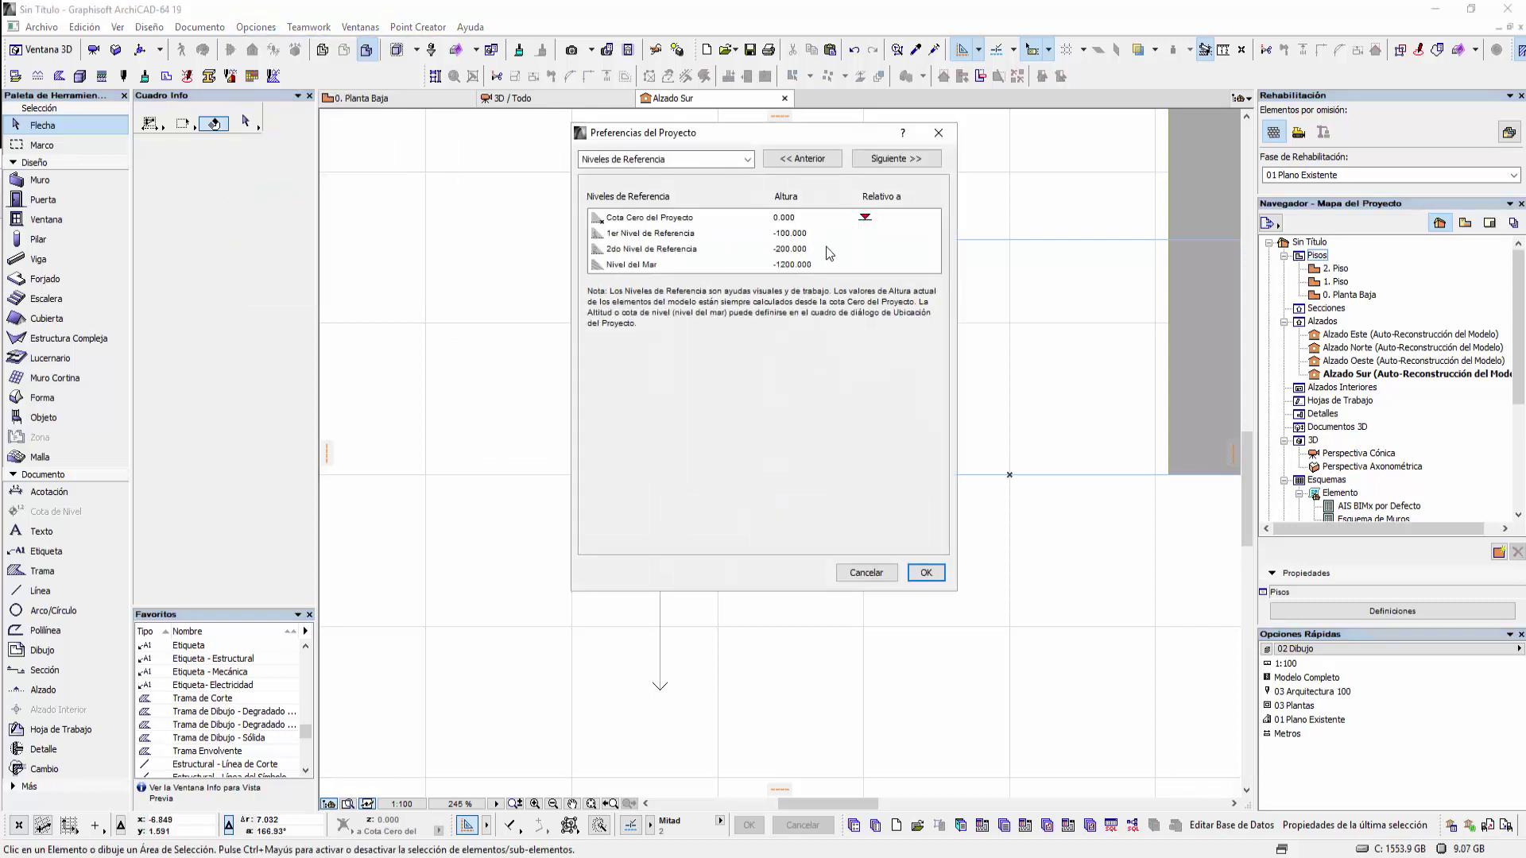
{"action": "left_click", "coordinate": [807, 234]}
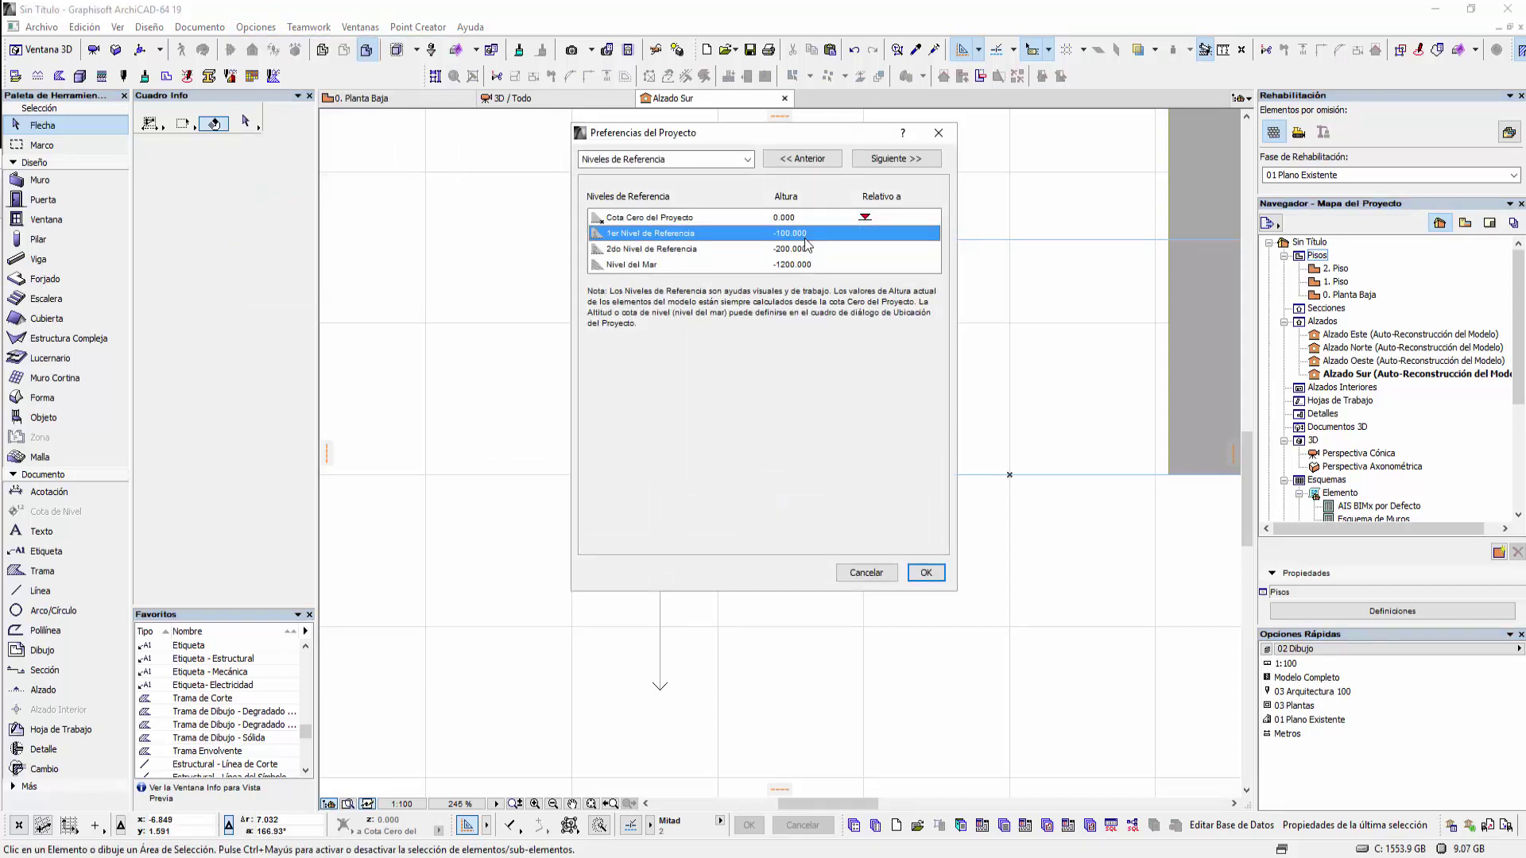
{"action": "left_click", "coordinate": [871, 566]}
{"action": "middle_click_drag", "start_coordinate": [744, 553], "coordinate": [693, 509]}
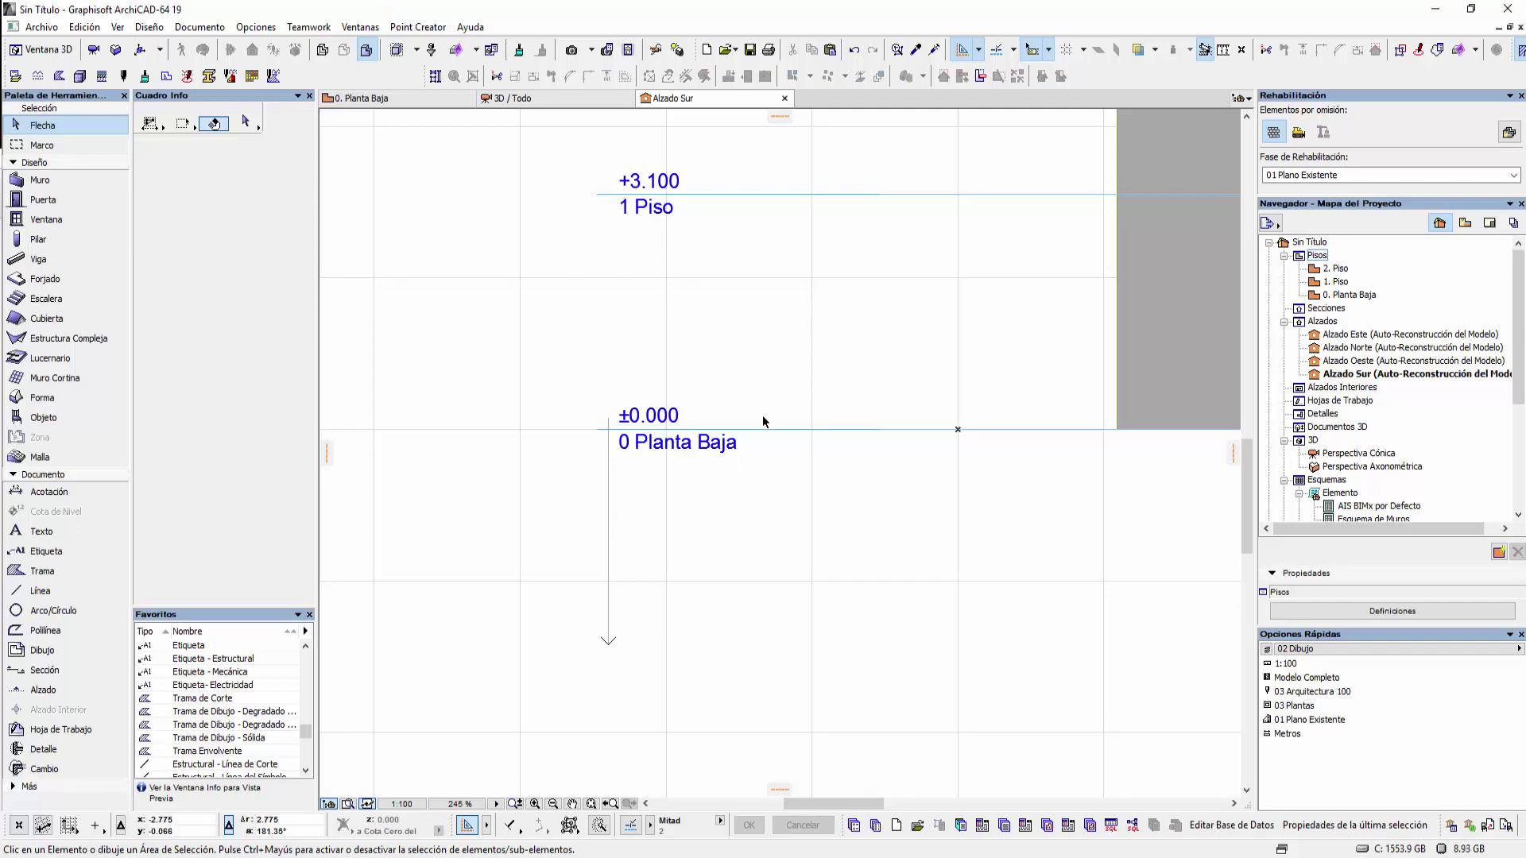
{"action": "scroll", "coordinate": [670, 458], "scroll_direction": "down", "scroll_amount": 3}
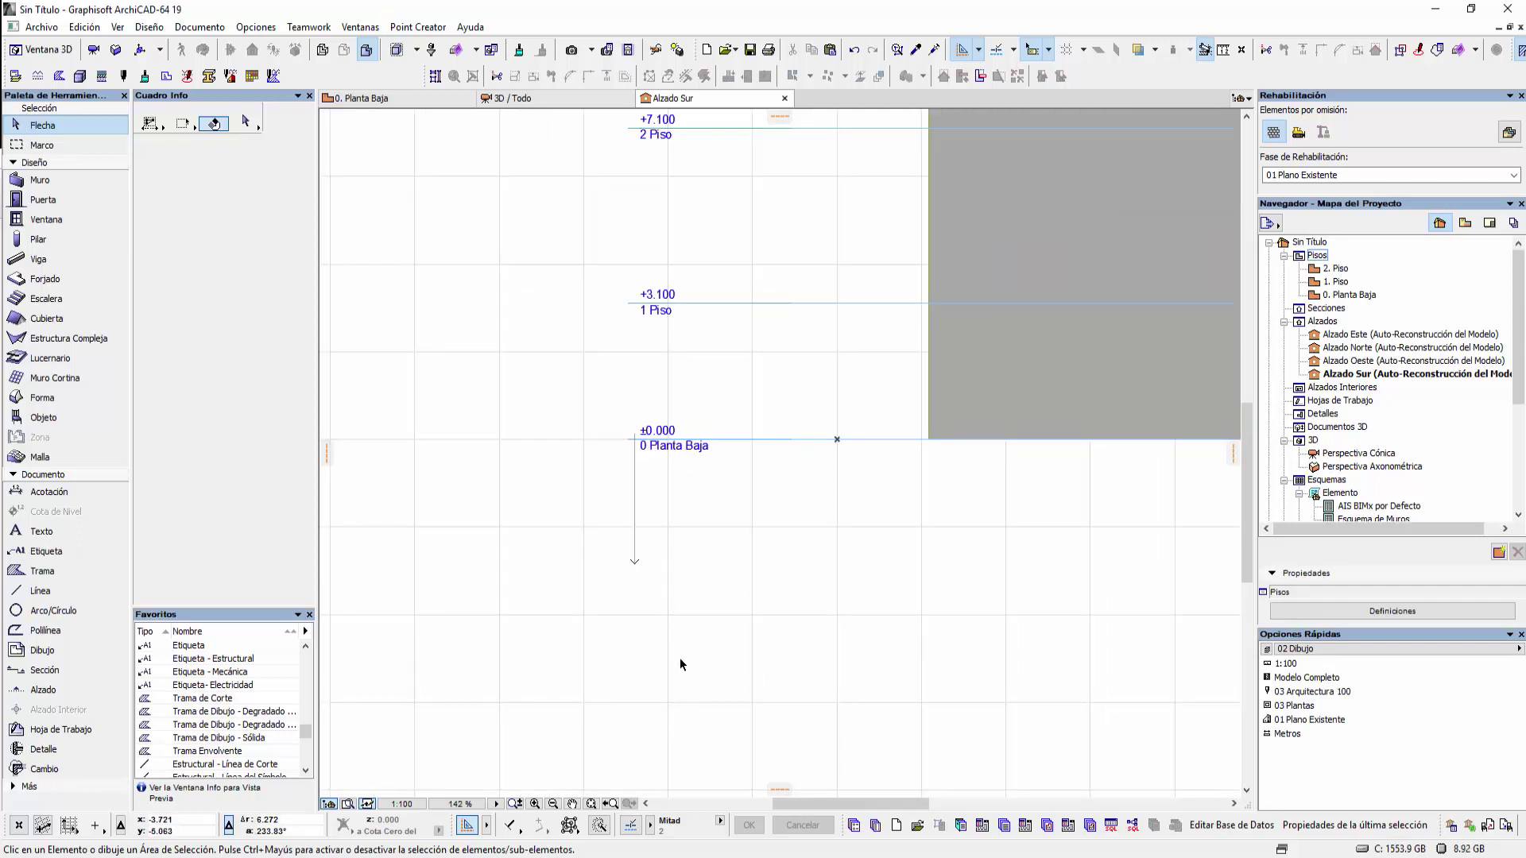
{"action": "scroll", "coordinate": [680, 659], "scroll_direction": "down", "scroll_amount": 1}
{"action": "scroll", "coordinate": [696, 546], "scroll_direction": "up", "scroll_amount": 3}
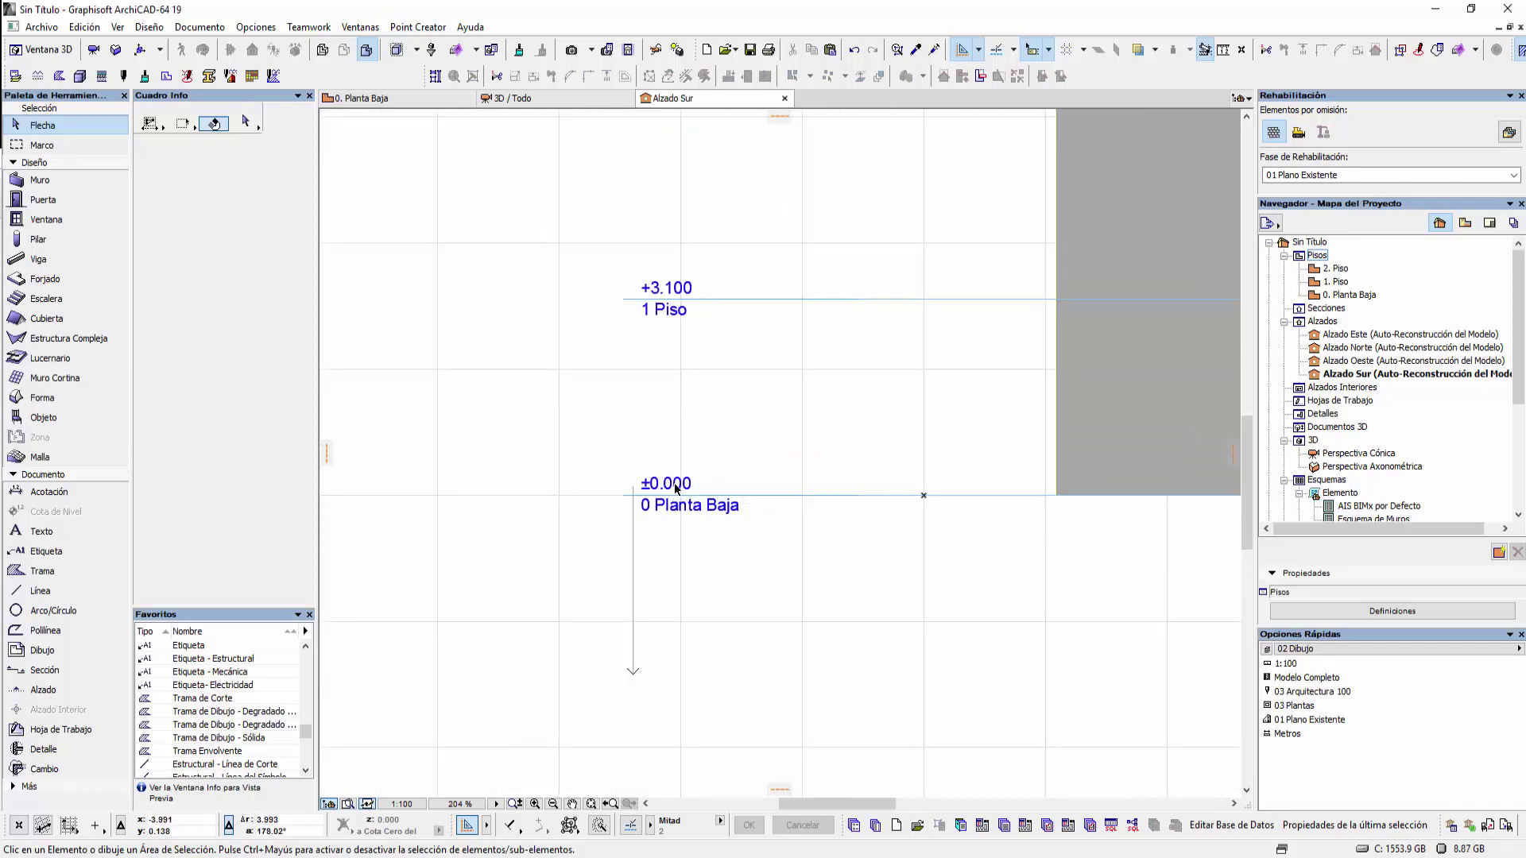
{"action": "scroll", "coordinate": [671, 486], "scroll_direction": "up", "scroll_amount": 2}
{"action": "scroll", "coordinate": [728, 494], "scroll_direction": "down", "scroll_amount": 3}
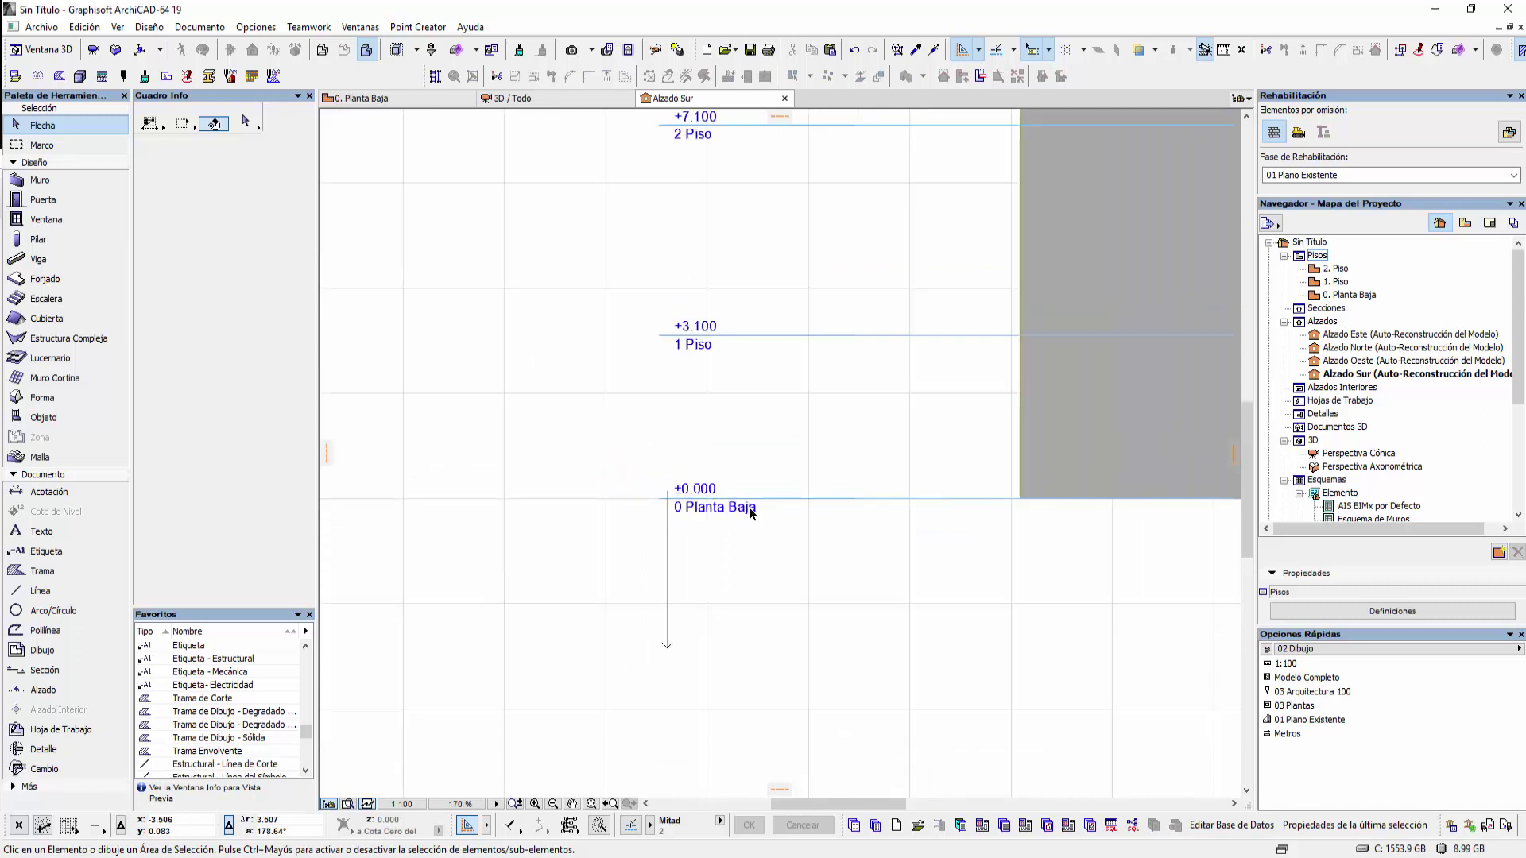
{"action": "scroll", "coordinate": [810, 557], "scroll_direction": "down", "scroll_amount": 3}
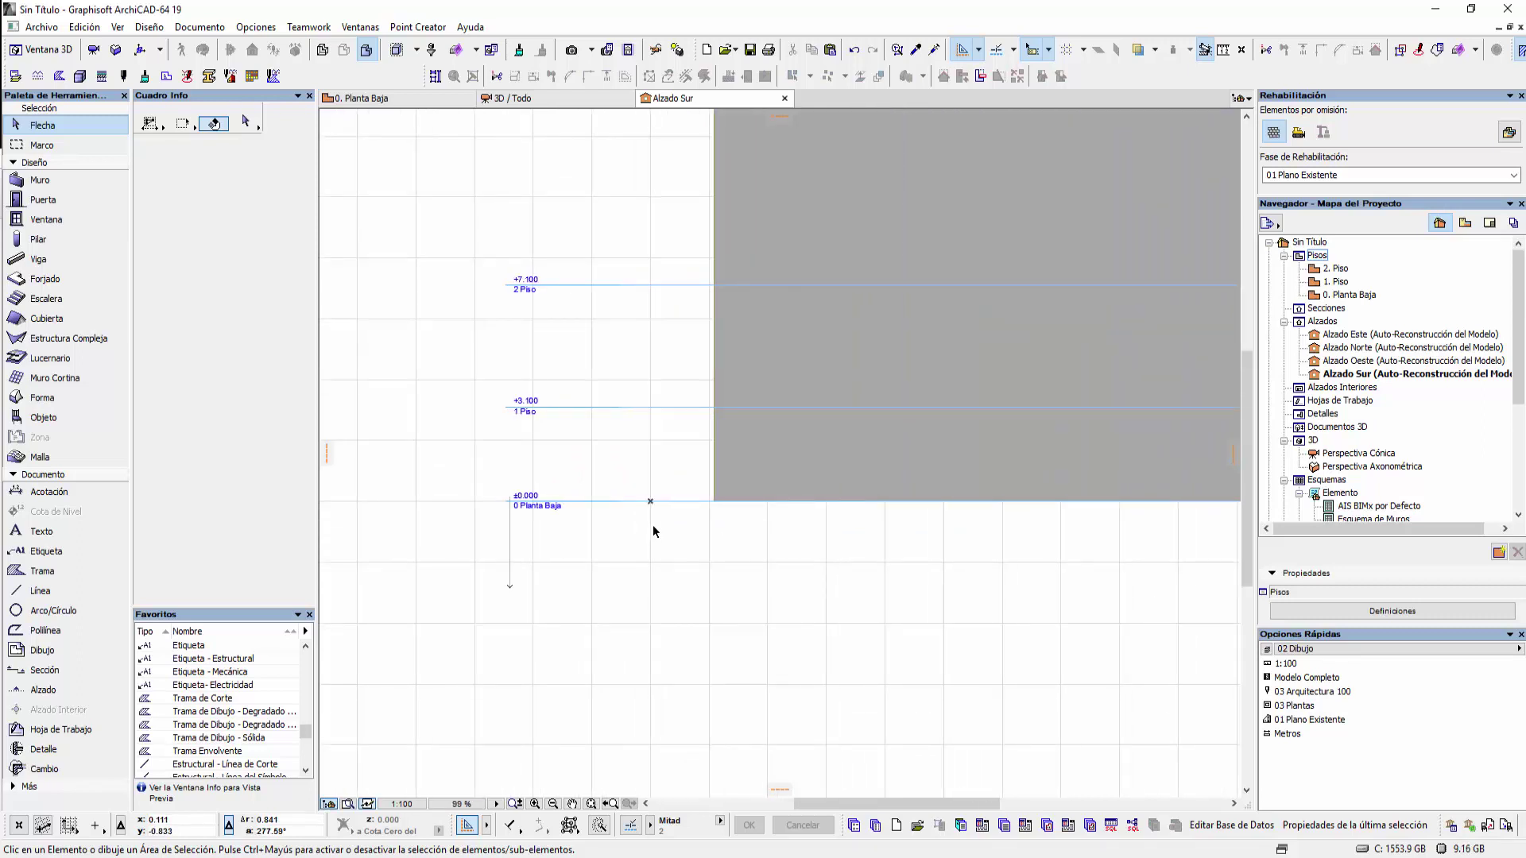
Set the South elevation marker's Story Levels reference from Project Zero to 1st Reference Level
{"action": "left_click", "coordinate": [411, 96]}
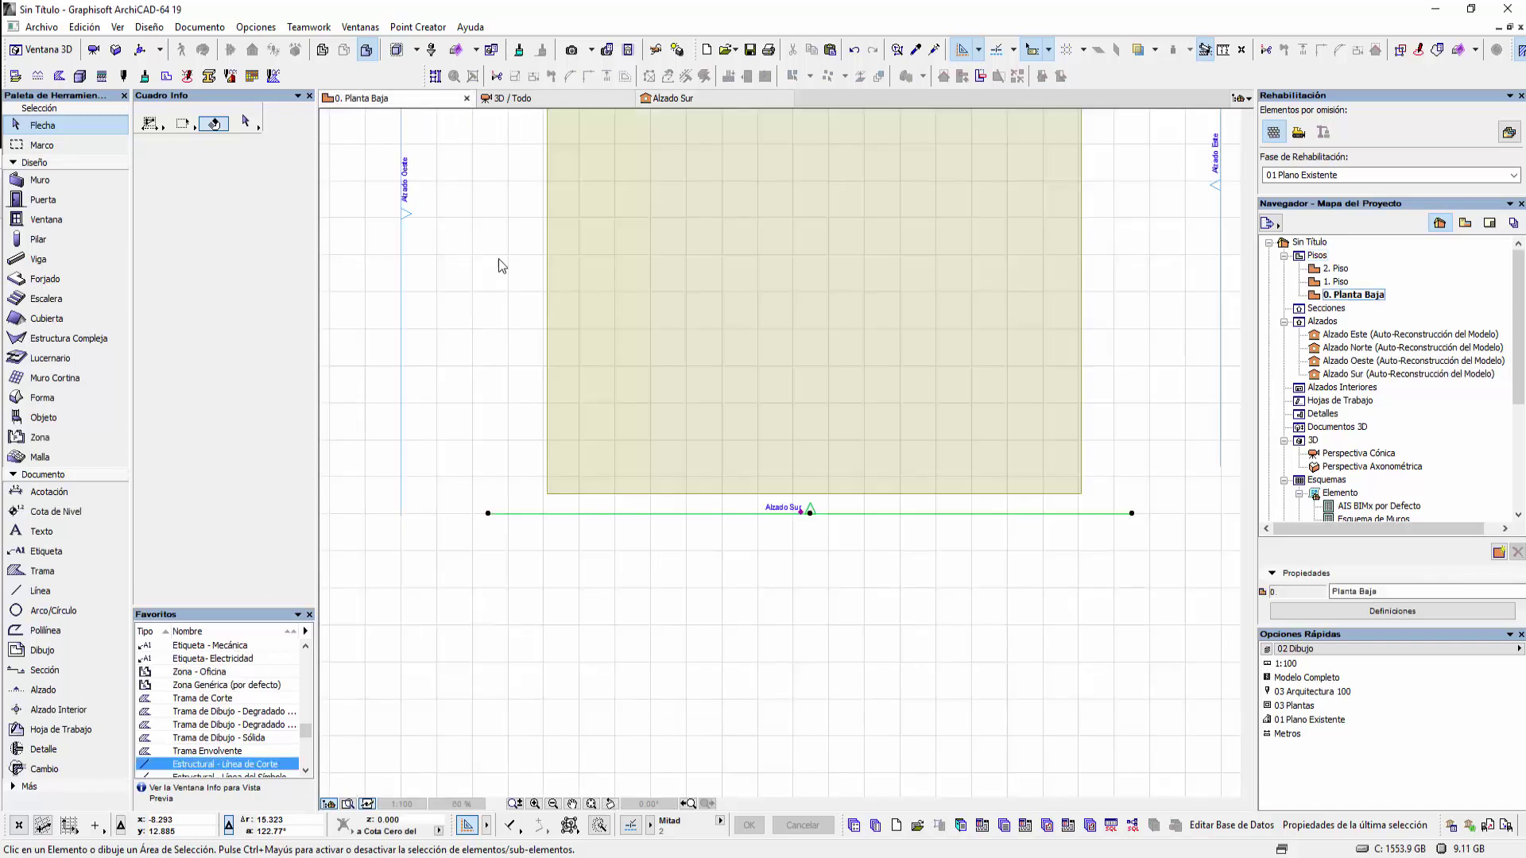
{"action": "left_click", "coordinate": [600, 514]}
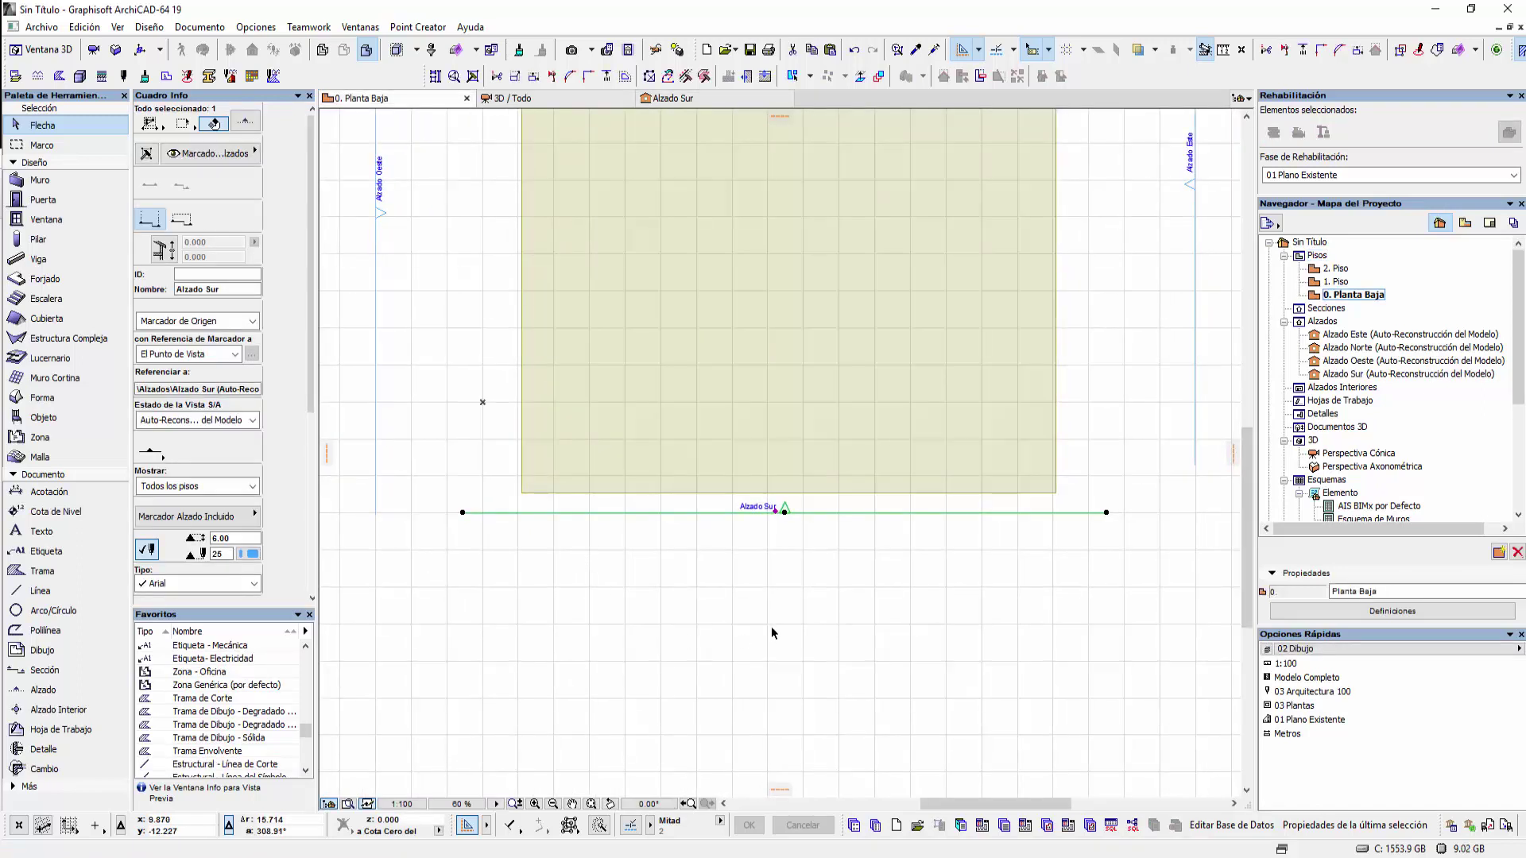
{"action": "left_click", "coordinate": [246, 124]}
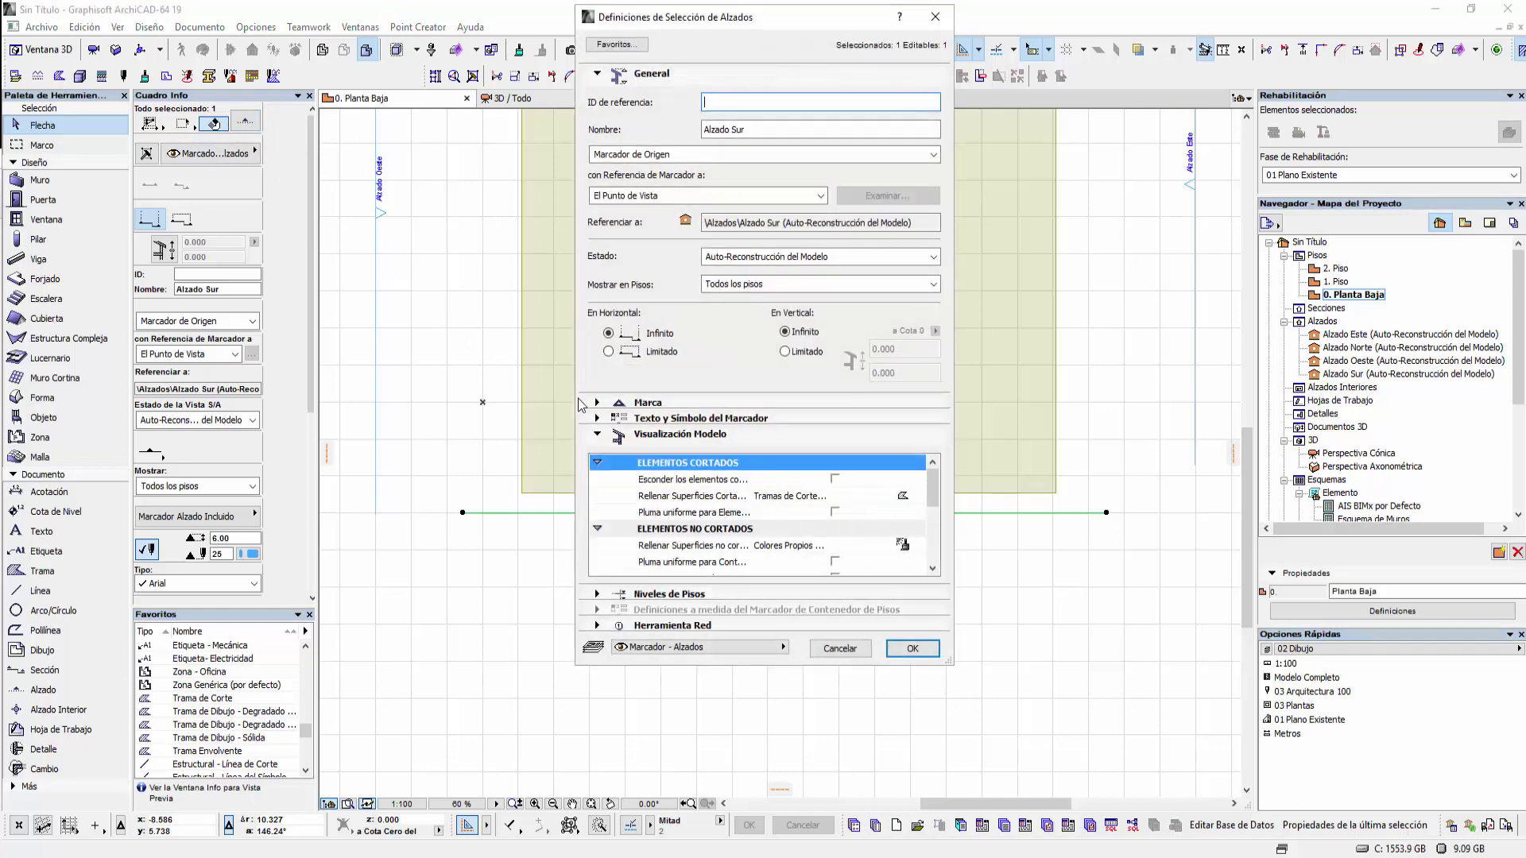
{"action": "left_click", "coordinate": [636, 433]}
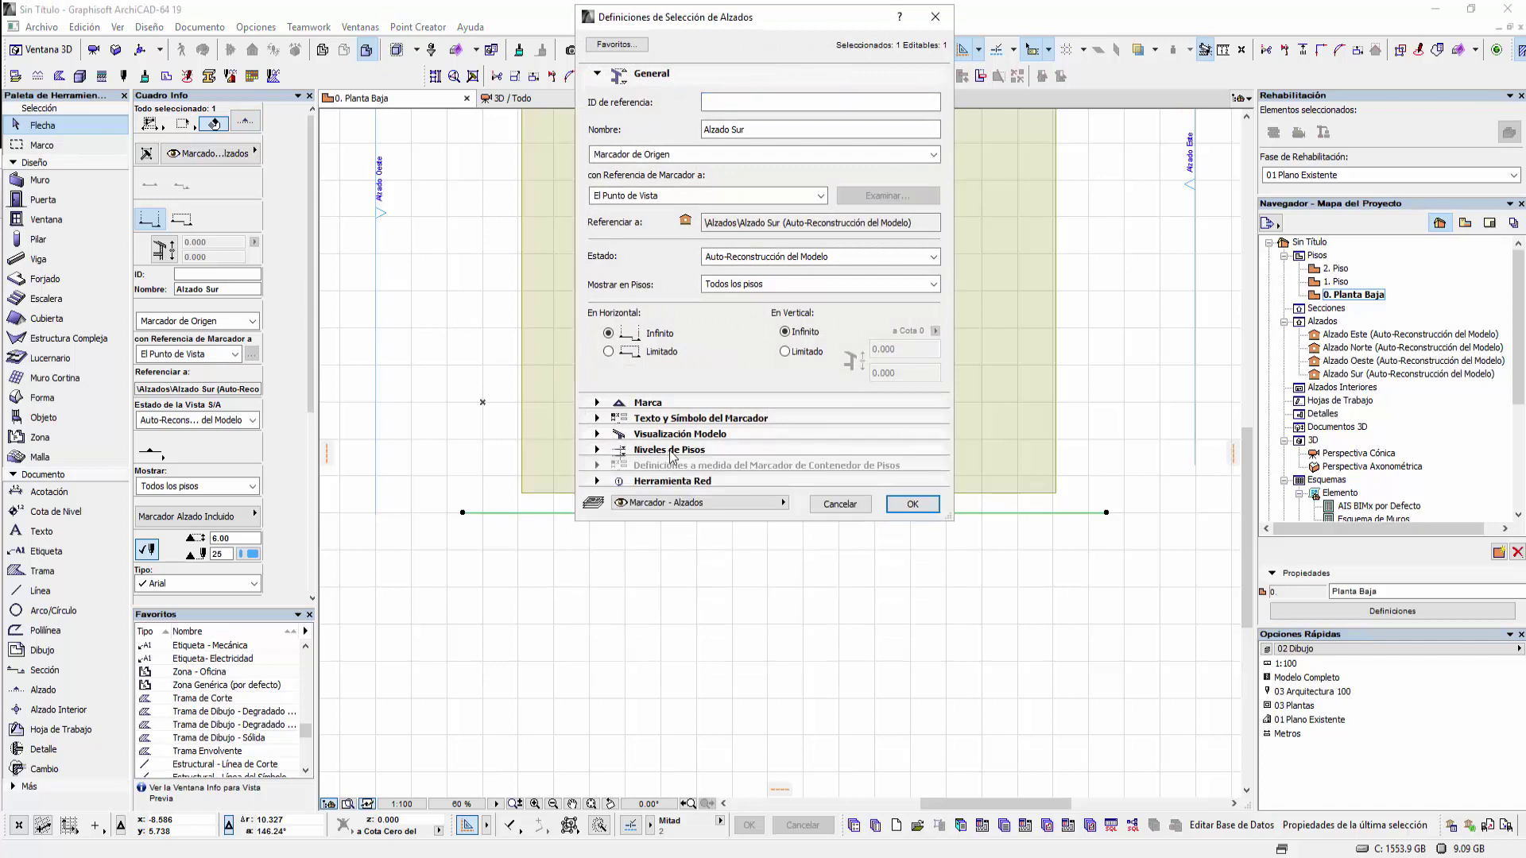
{"action": "left_click", "coordinate": [669, 449]}
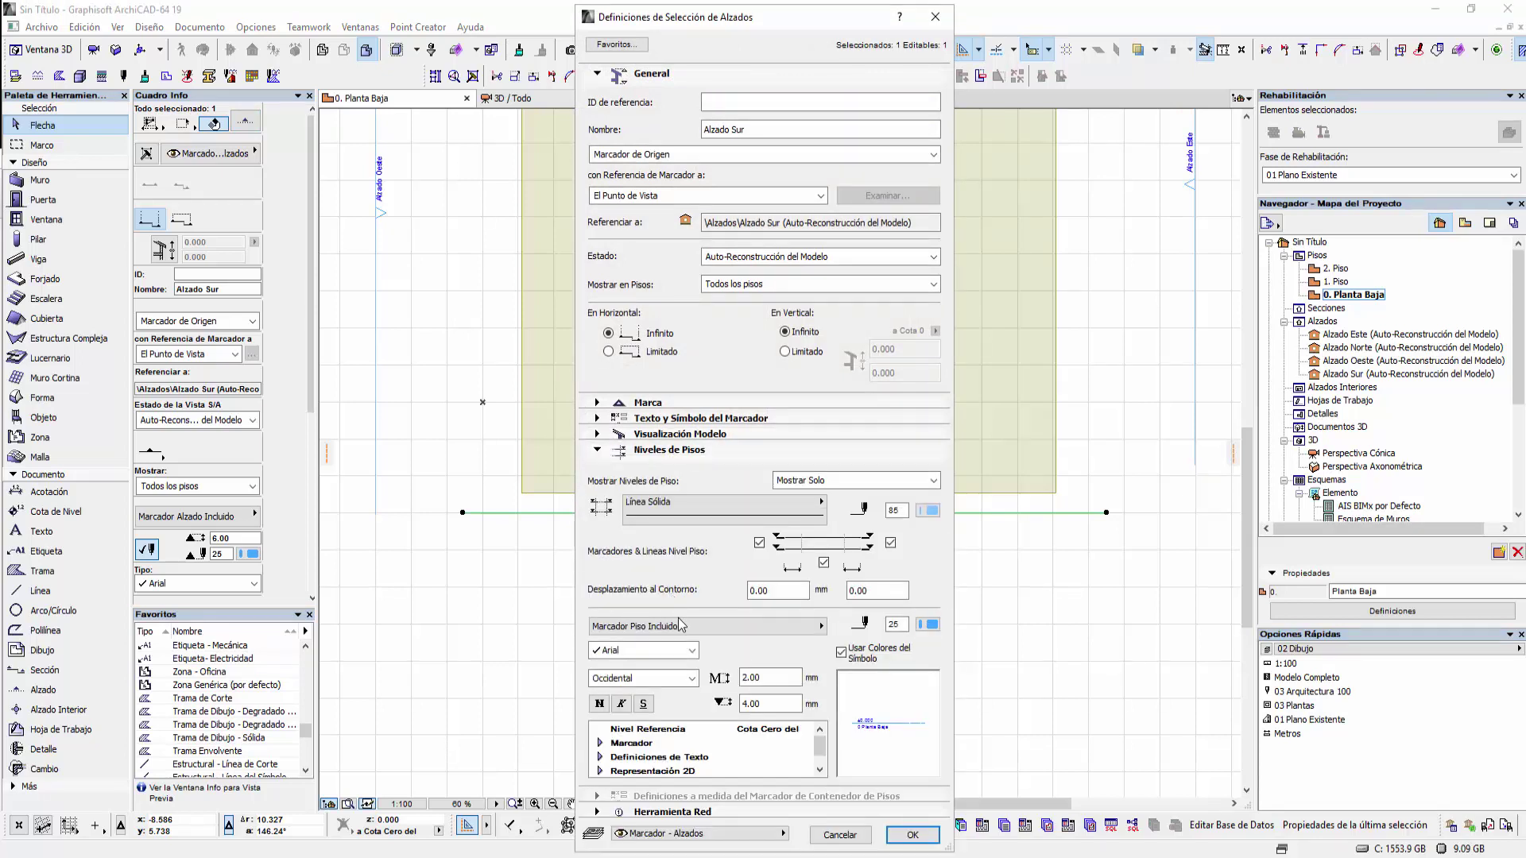
{"action": "left_click", "coordinate": [656, 732]}
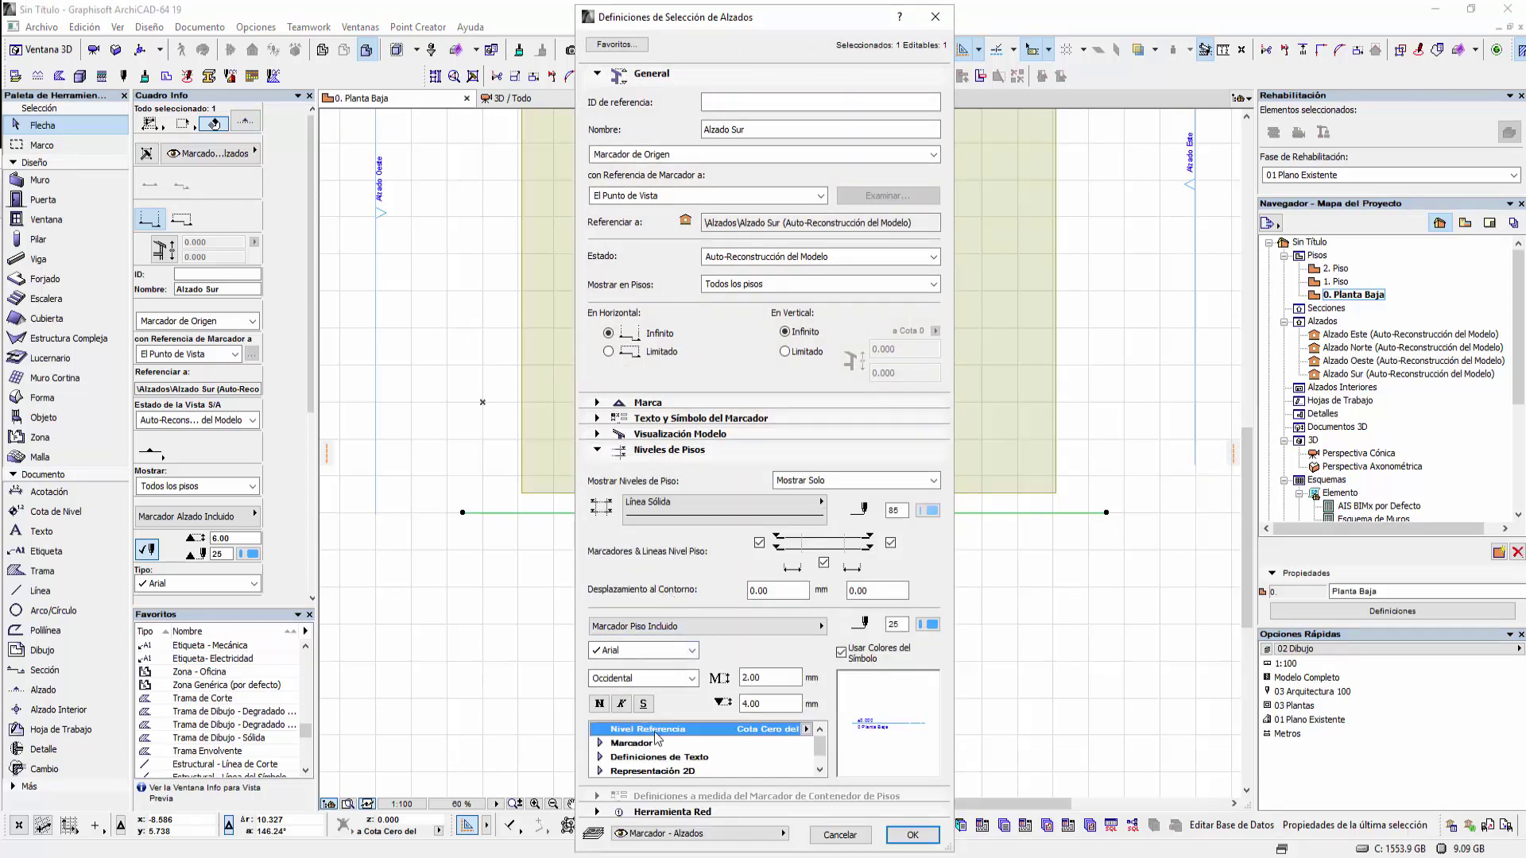
{"action": "left_click", "coordinate": [807, 729]}
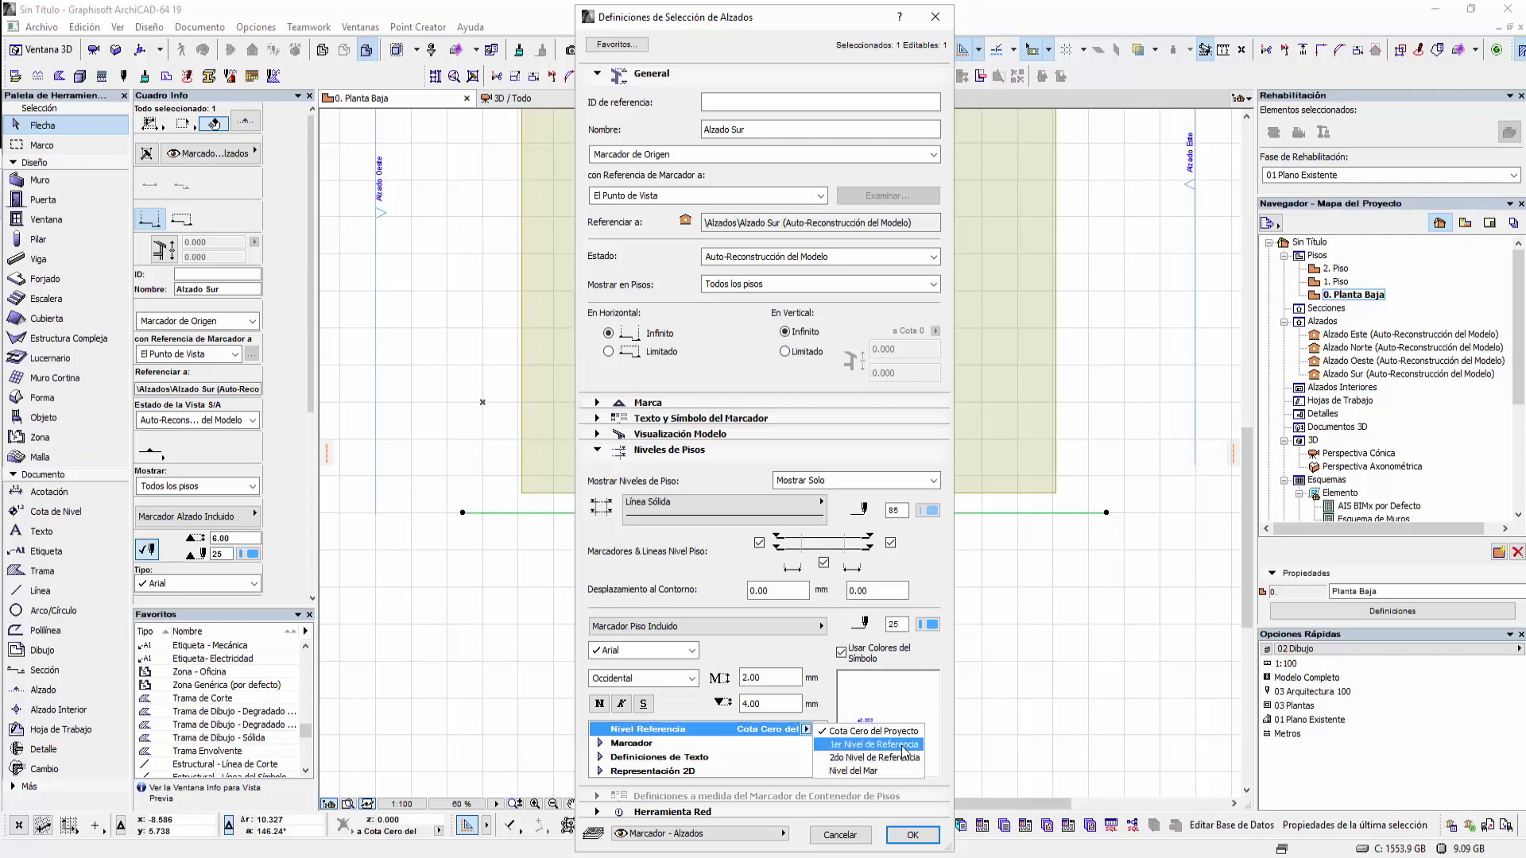
{"action": "left_click", "coordinate": [847, 745]}
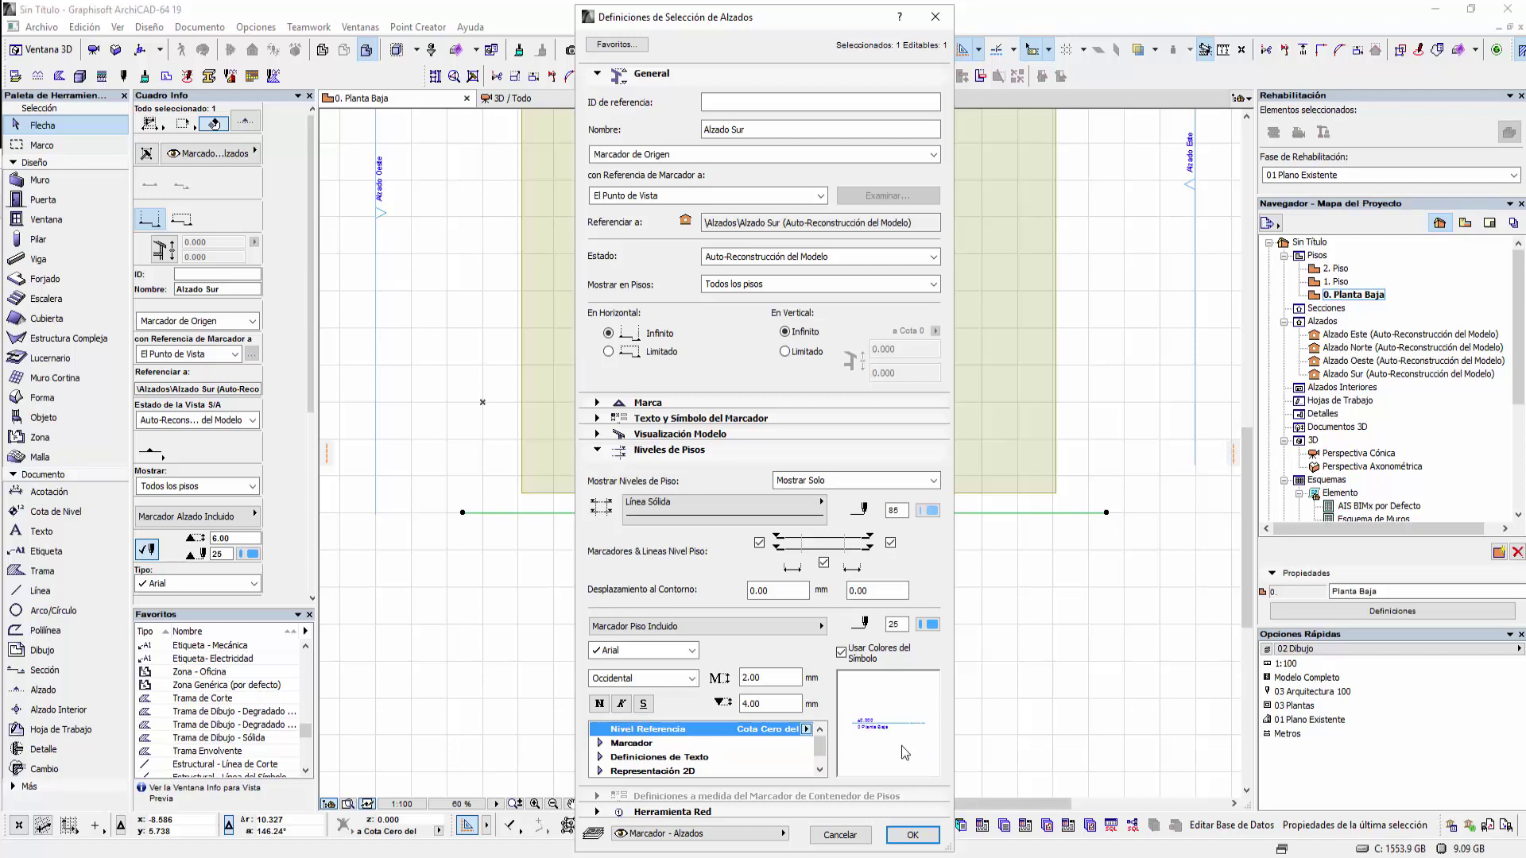
{"action": "left_click", "coordinate": [913, 836]}
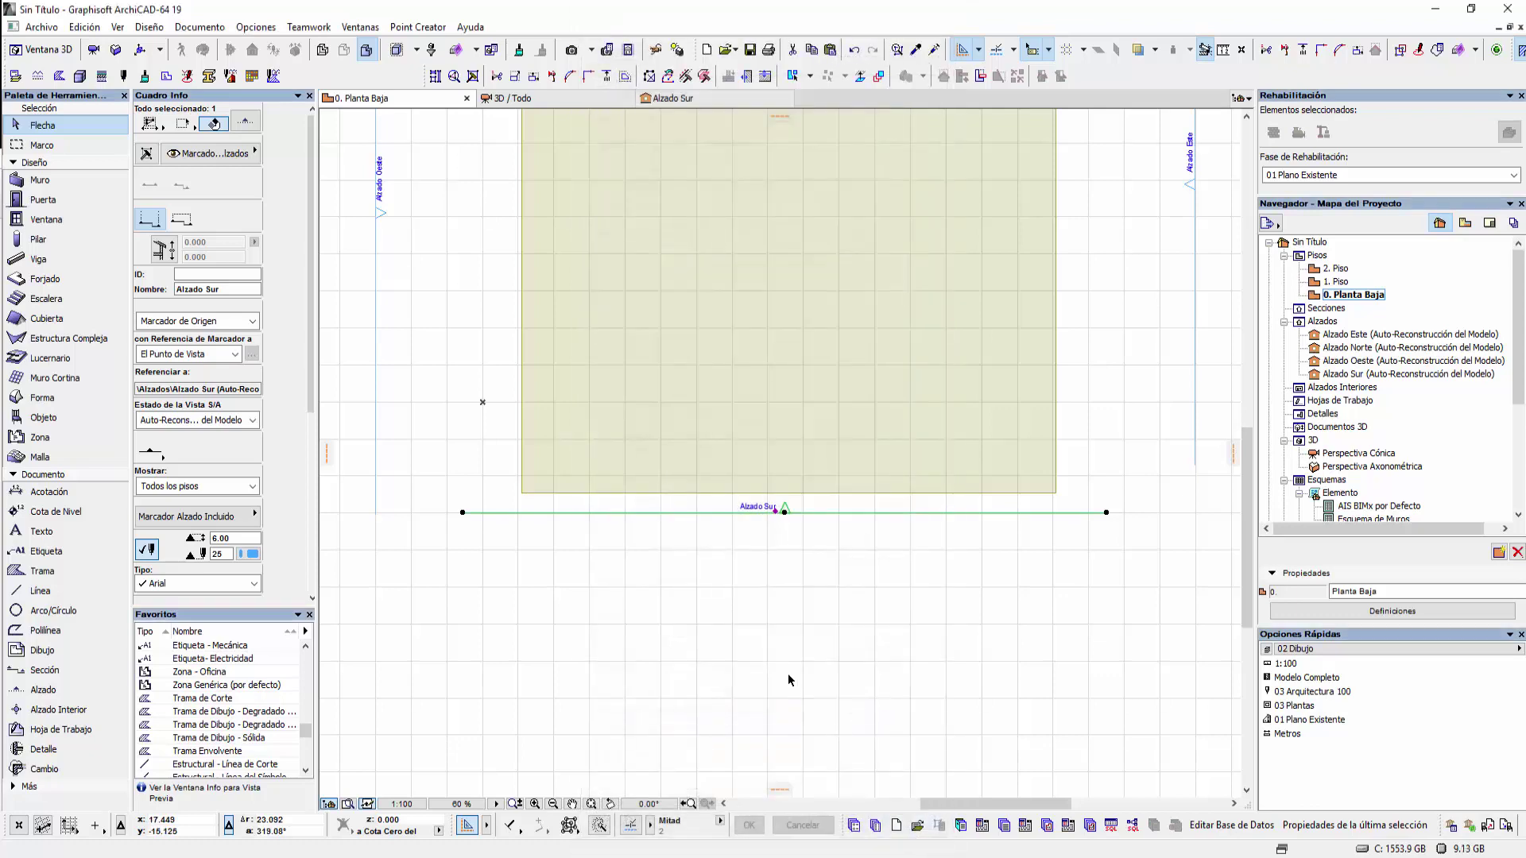
Open the South elevation from its marker and zoom to the +100.000, +103.100, +107.100 level labels
{"action": "right_click", "coordinate": [648, 560]}
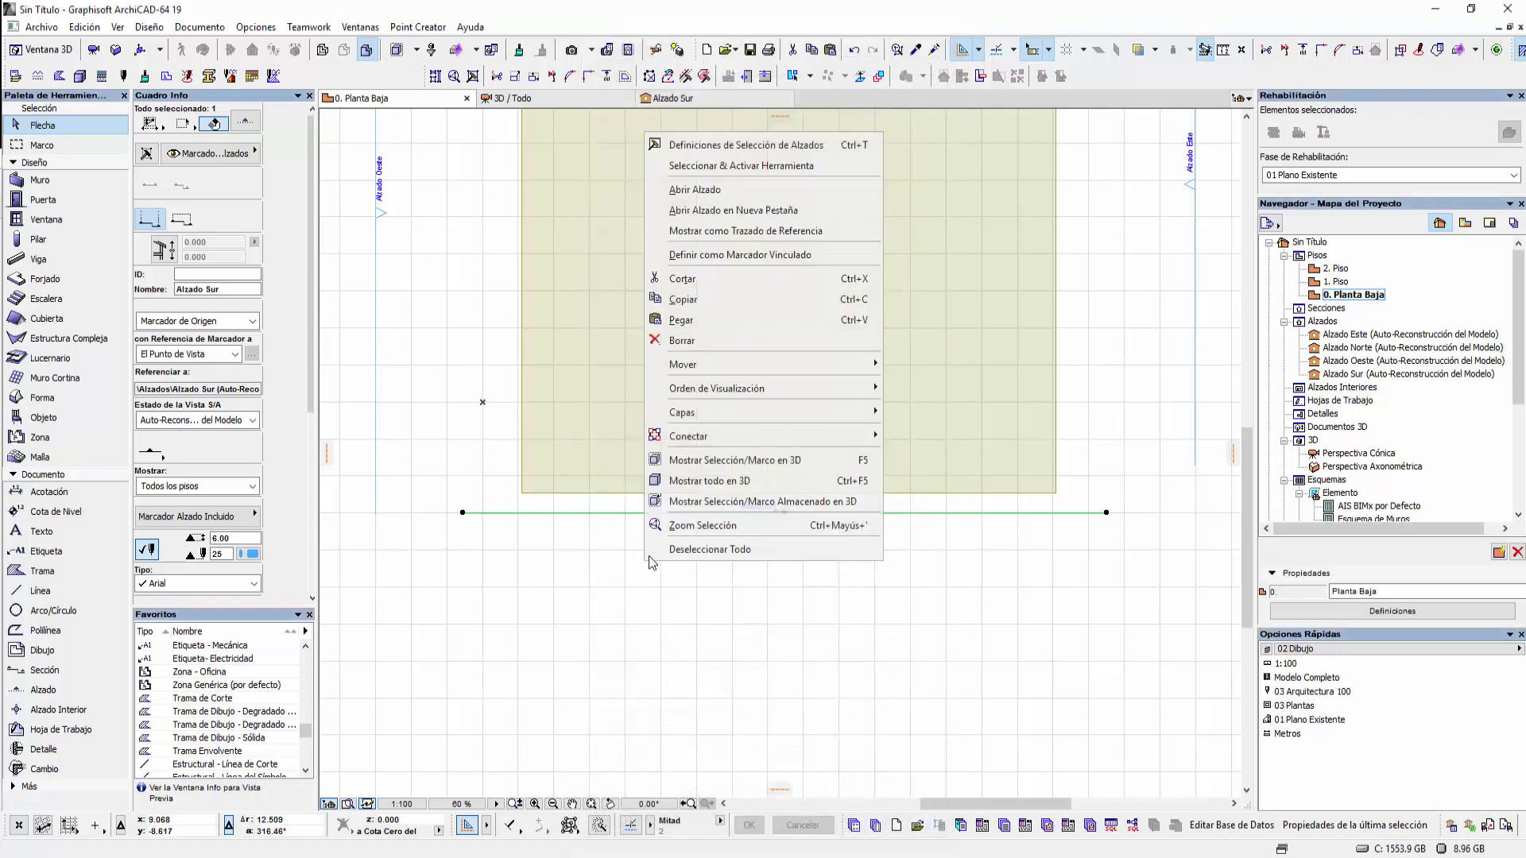
{"action": "left_click", "coordinate": [781, 191]}
{"action": "left_click", "coordinate": [612, 511]}
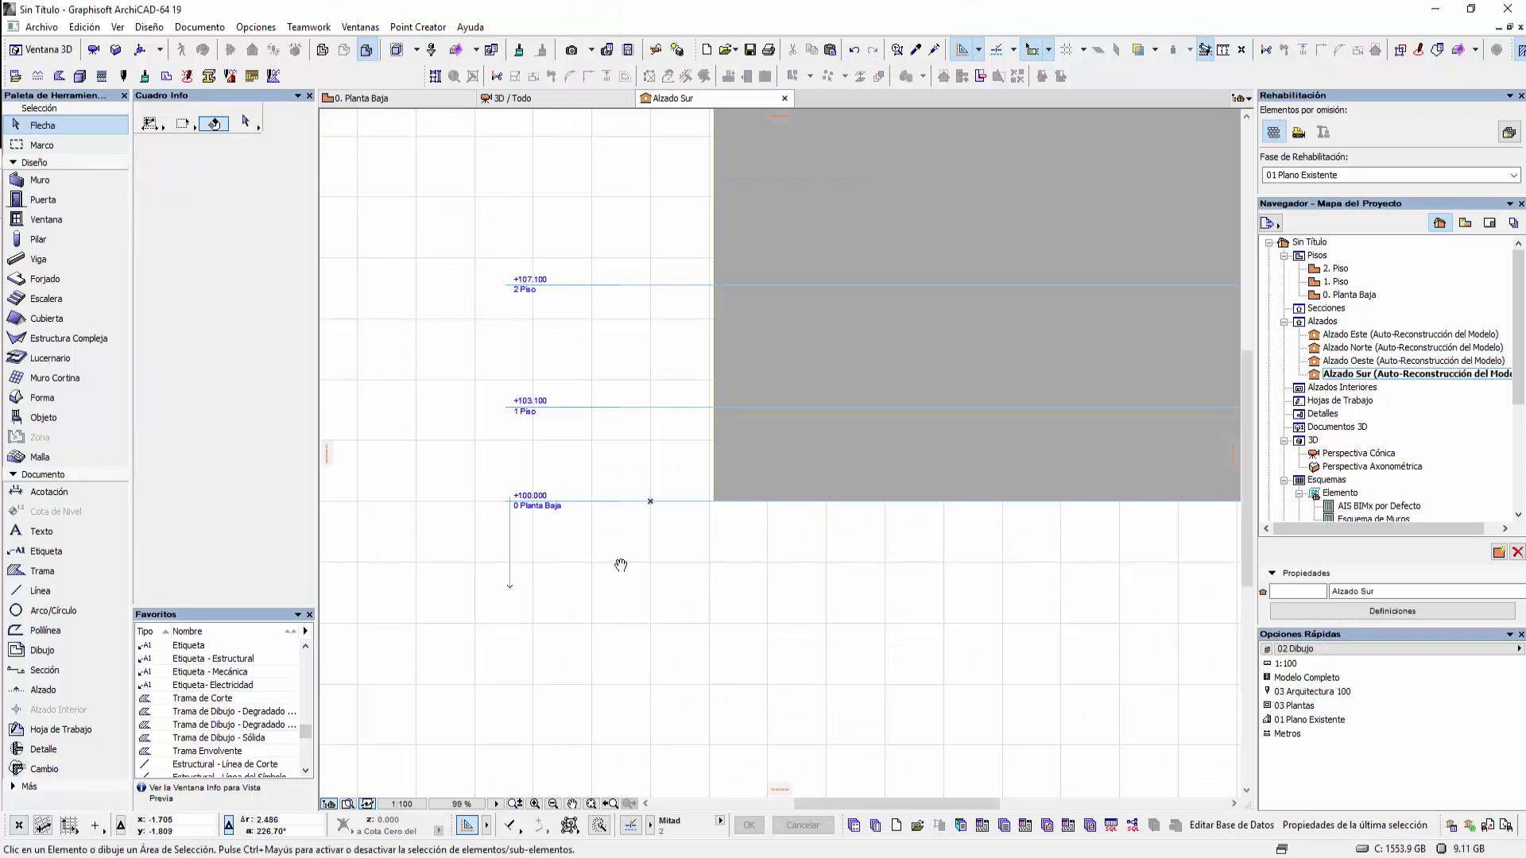
{"action": "scroll", "coordinate": [535, 535], "scroll_direction": "up", "scroll_amount": 2}
{"action": "scroll", "coordinate": [548, 545], "scroll_direction": "up", "scroll_amount": 1}
{"action": "scroll", "coordinate": [553, 550], "scroll_direction": "up", "scroll_amount": 2}
{"action": "scroll", "coordinate": [540, 493], "scroll_direction": "up", "scroll_amount": 3}
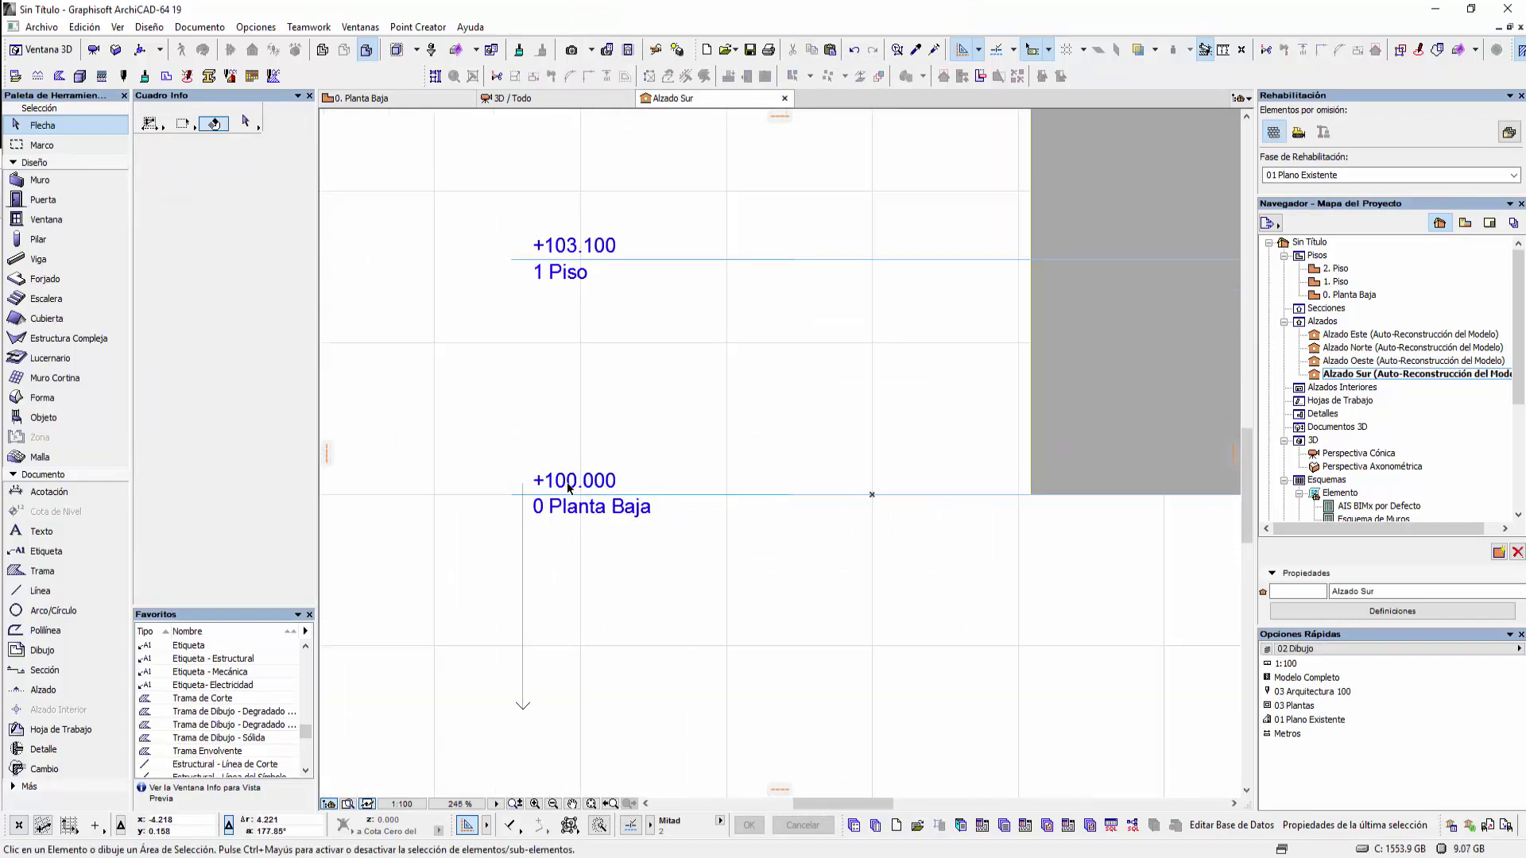
{"action": "scroll", "coordinate": [556, 481], "scroll_direction": "down", "scroll_amount": 2}
{"action": "mouse_move", "coordinate": [583, 523]}
{"action": "middle_mouse_down"}
{"action": "mouse_move", "coordinate": [612, 445]}
{"action": "mouse_move", "coordinate": [564, 515]}
{"action": "mouse_move", "coordinate": [574, 541]}
{"action": "middle_mouse_up"}
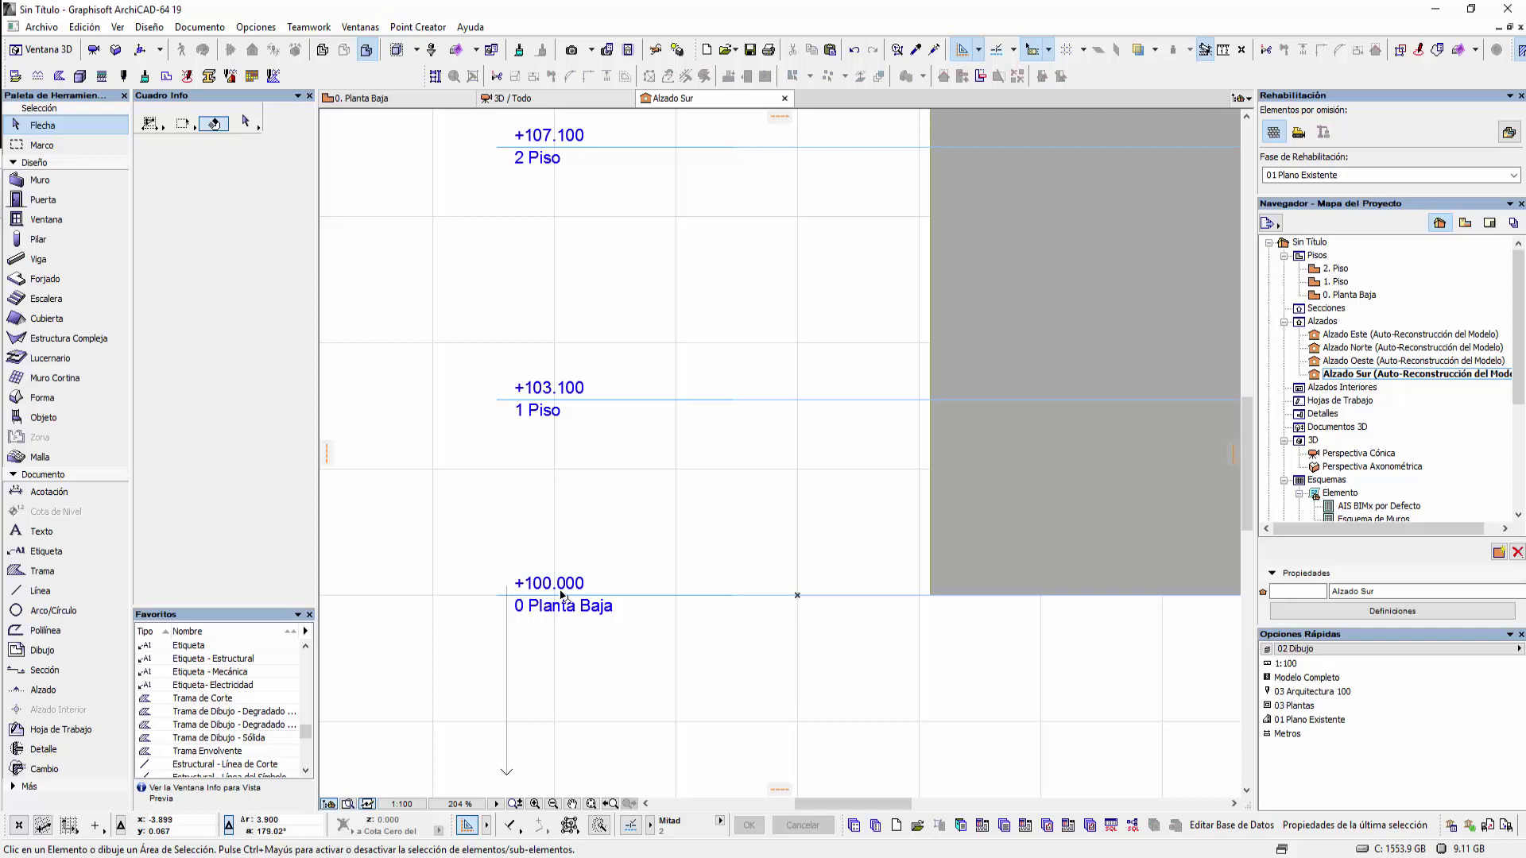
{"action": "middle_click_drag", "start_coordinate": [526, 507], "coordinate": [529, 567]}
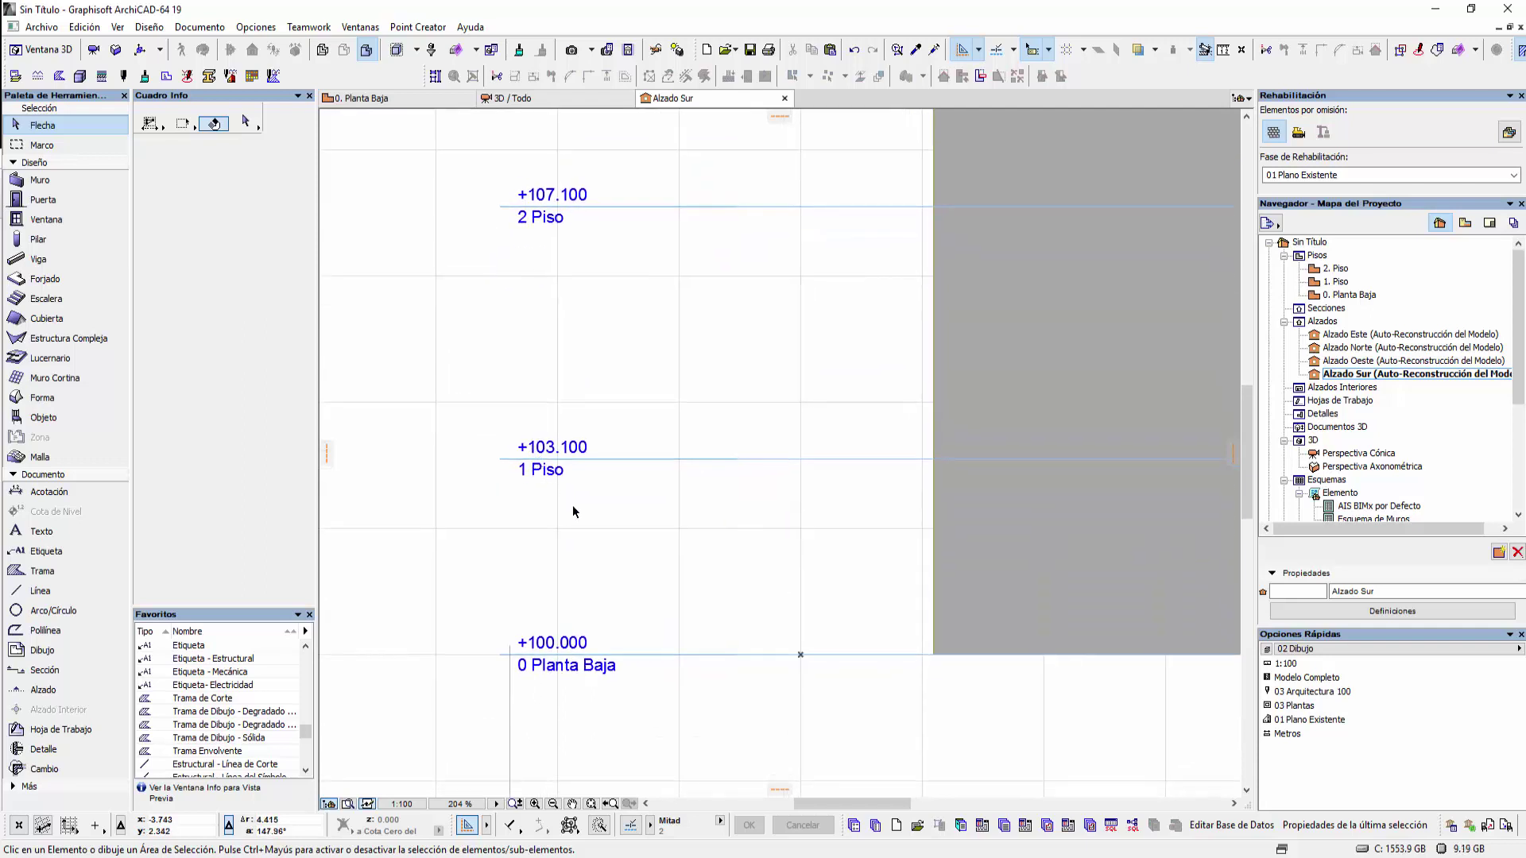
{"action": "middle_click_drag", "start_coordinate": [768, 499], "coordinate": [743, 492]}
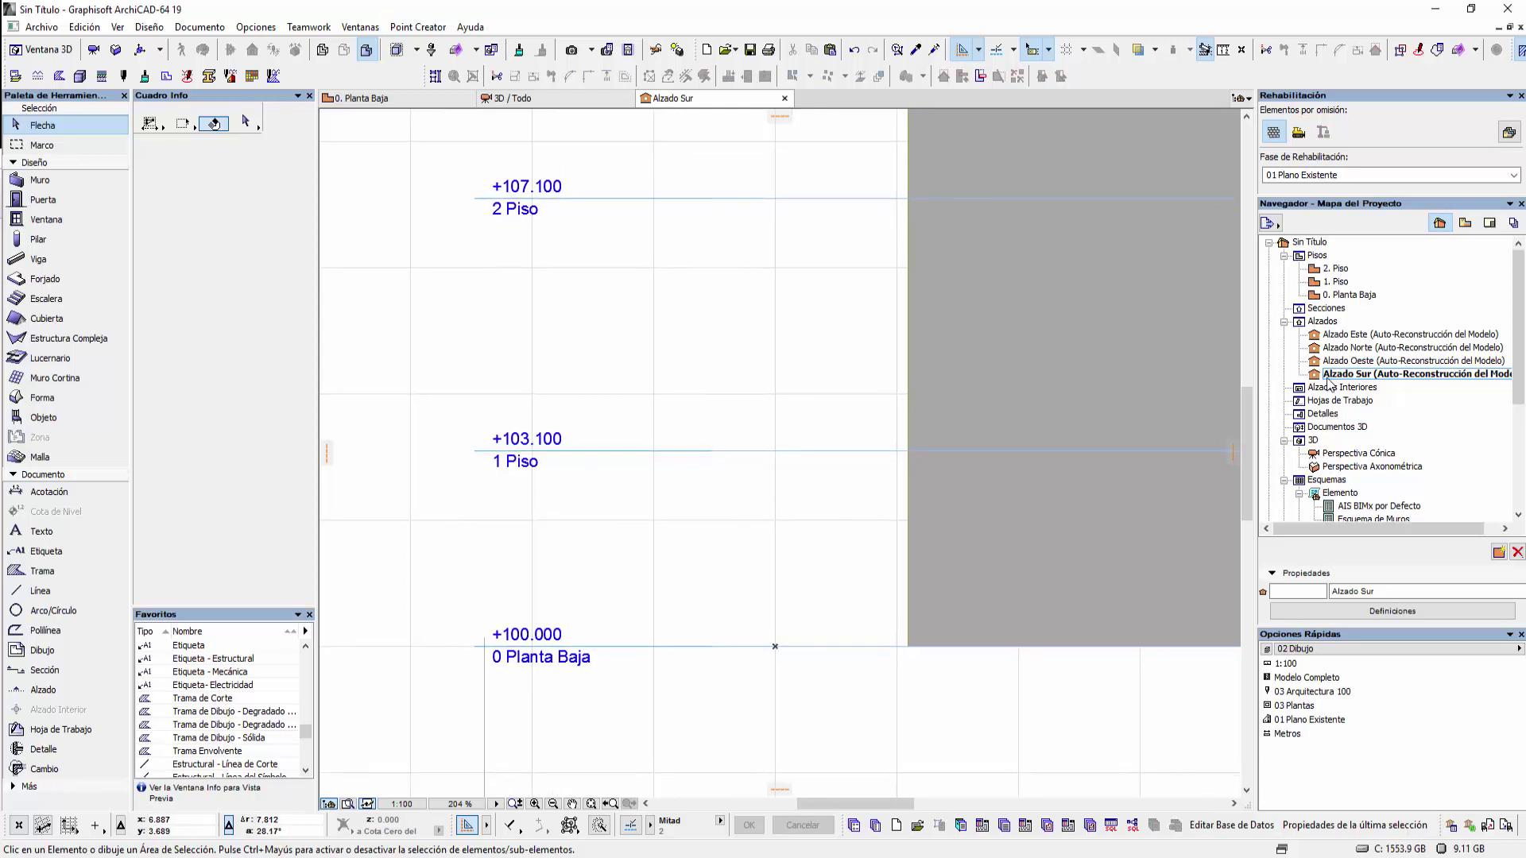
{"action": "left_click", "coordinate": [1342, 293]}
{"action": "right_click", "coordinate": [1342, 293]}
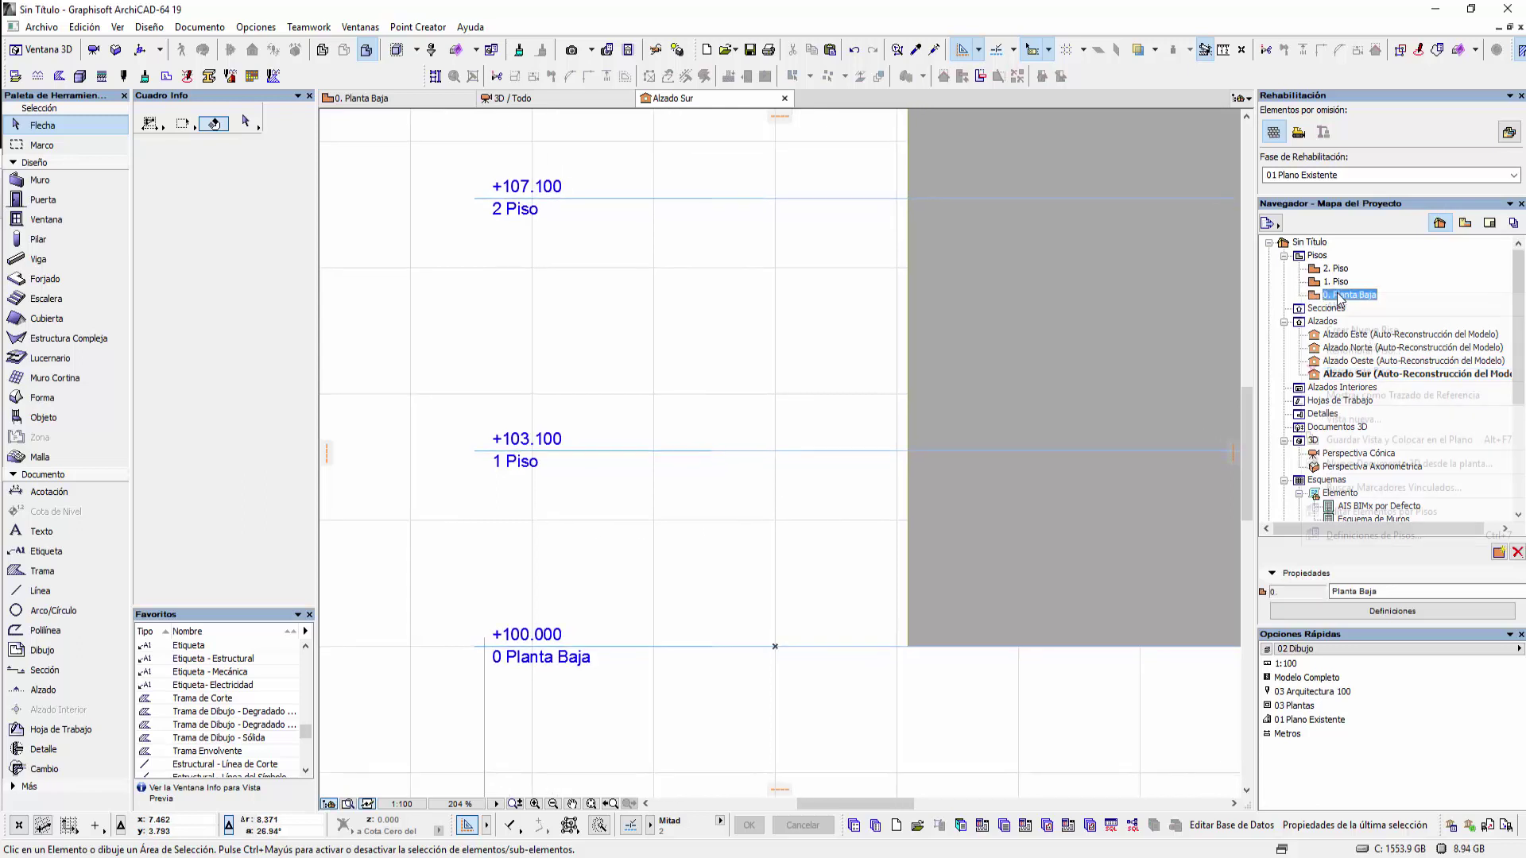
{"action": "left_click", "coordinate": [1399, 535]}
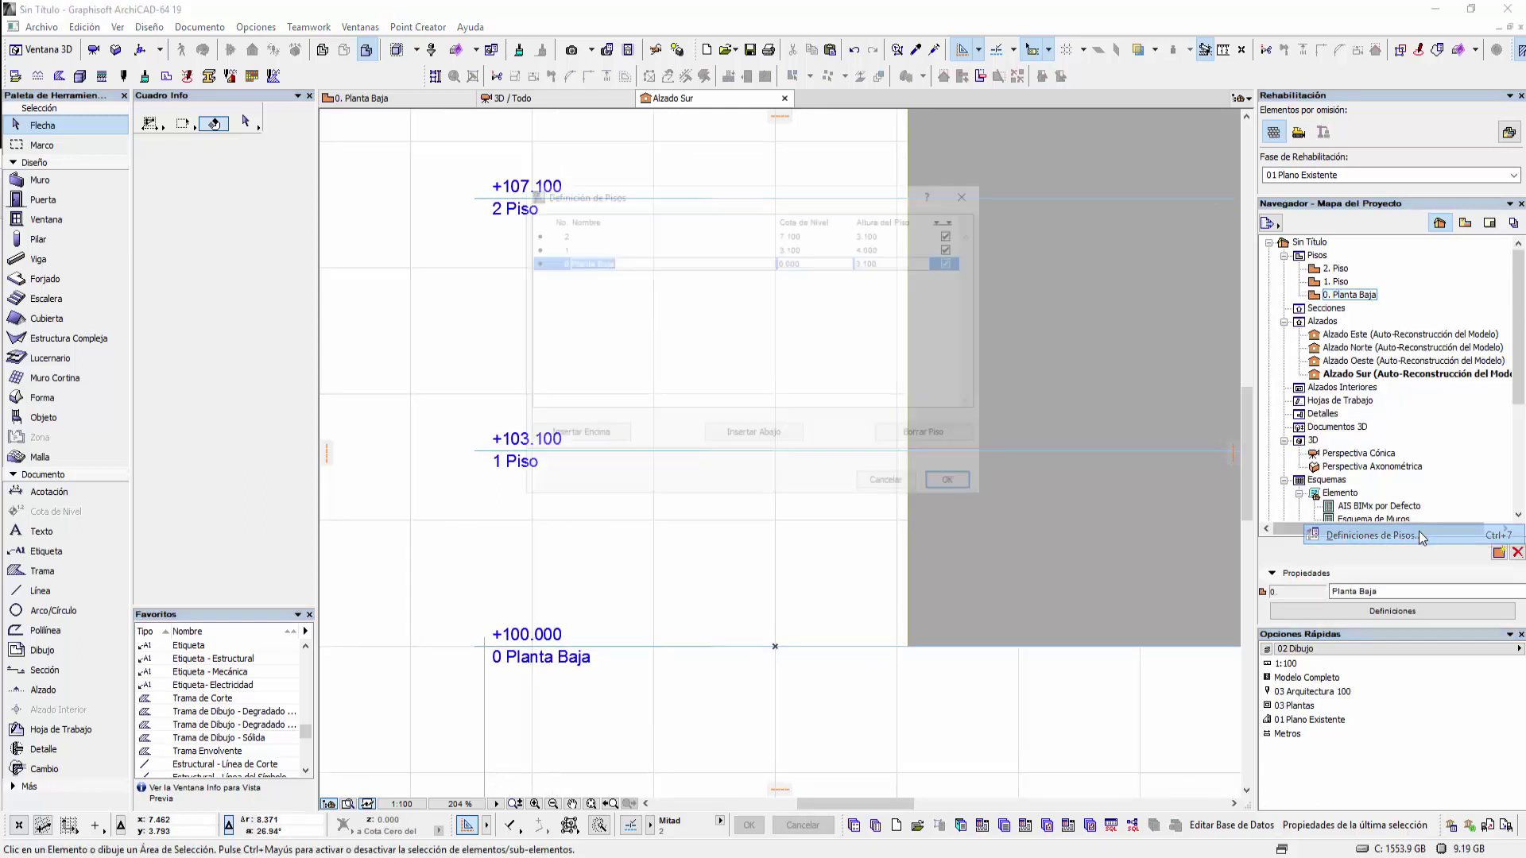
{"action": "left_click", "coordinate": [821, 261]}
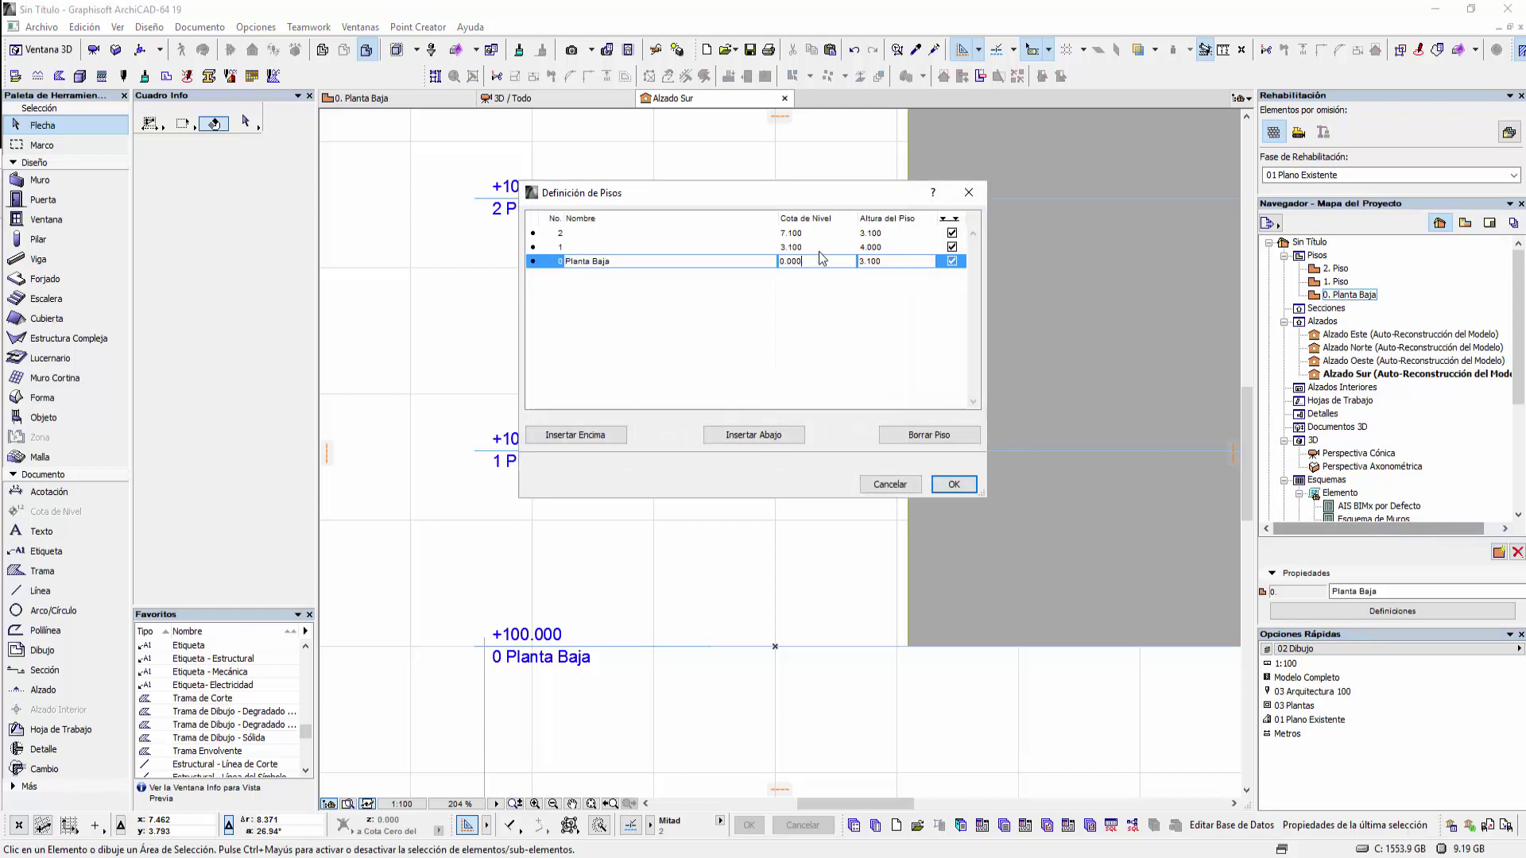
{"action": "left_click", "coordinate": [824, 247]}
{"action": "left_click", "coordinate": [817, 261]}
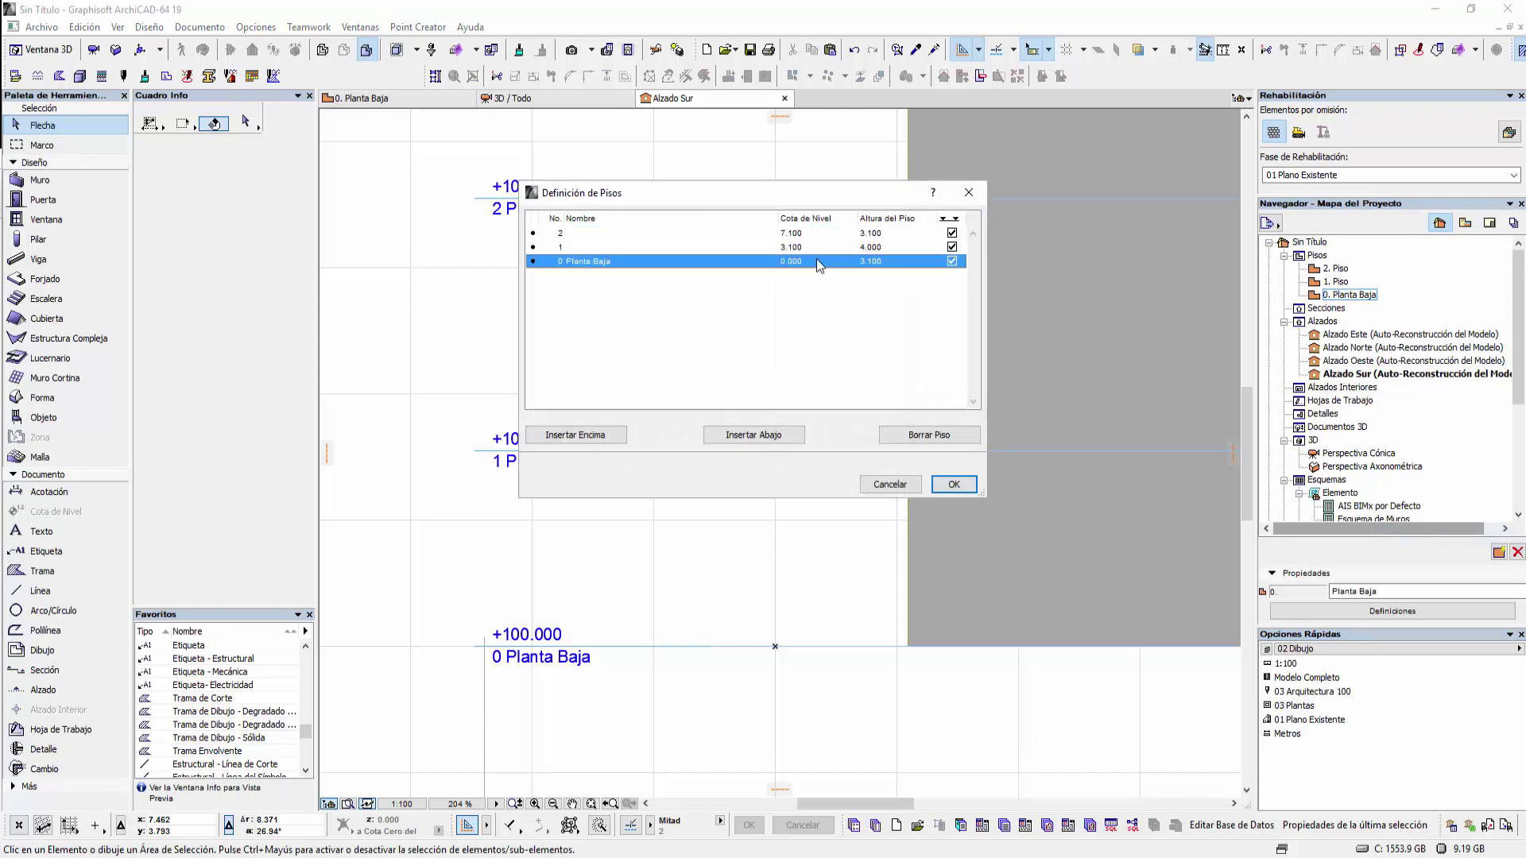
{"action": "left_click_drag", "start_coordinate": [828, 193], "coordinate": [1069, 159]}
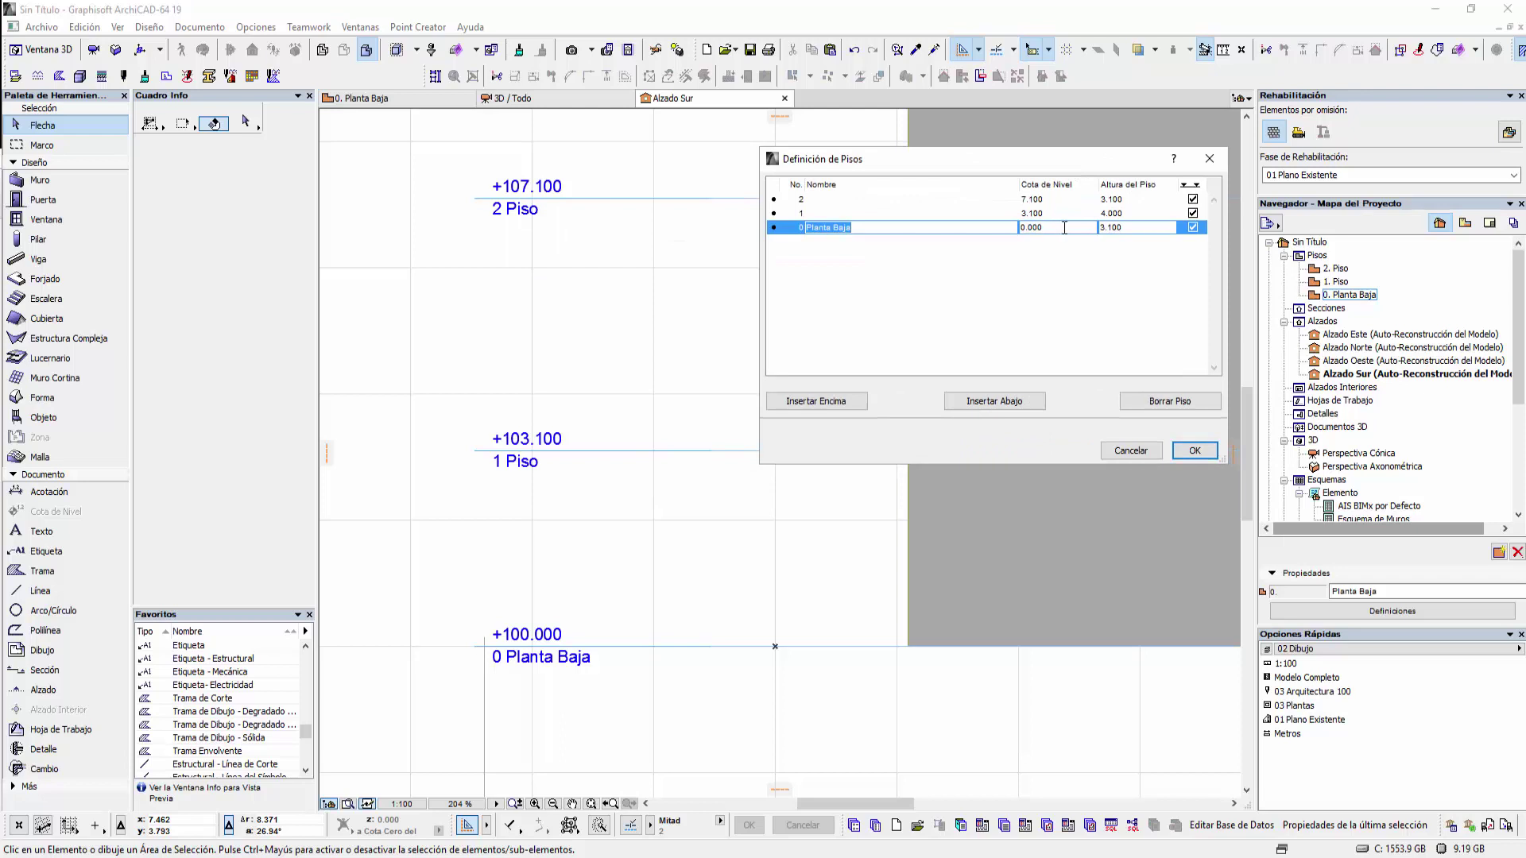
{"action": "key", "text": "Tab"}
{"action": "left_click", "coordinate": [1058, 217]}
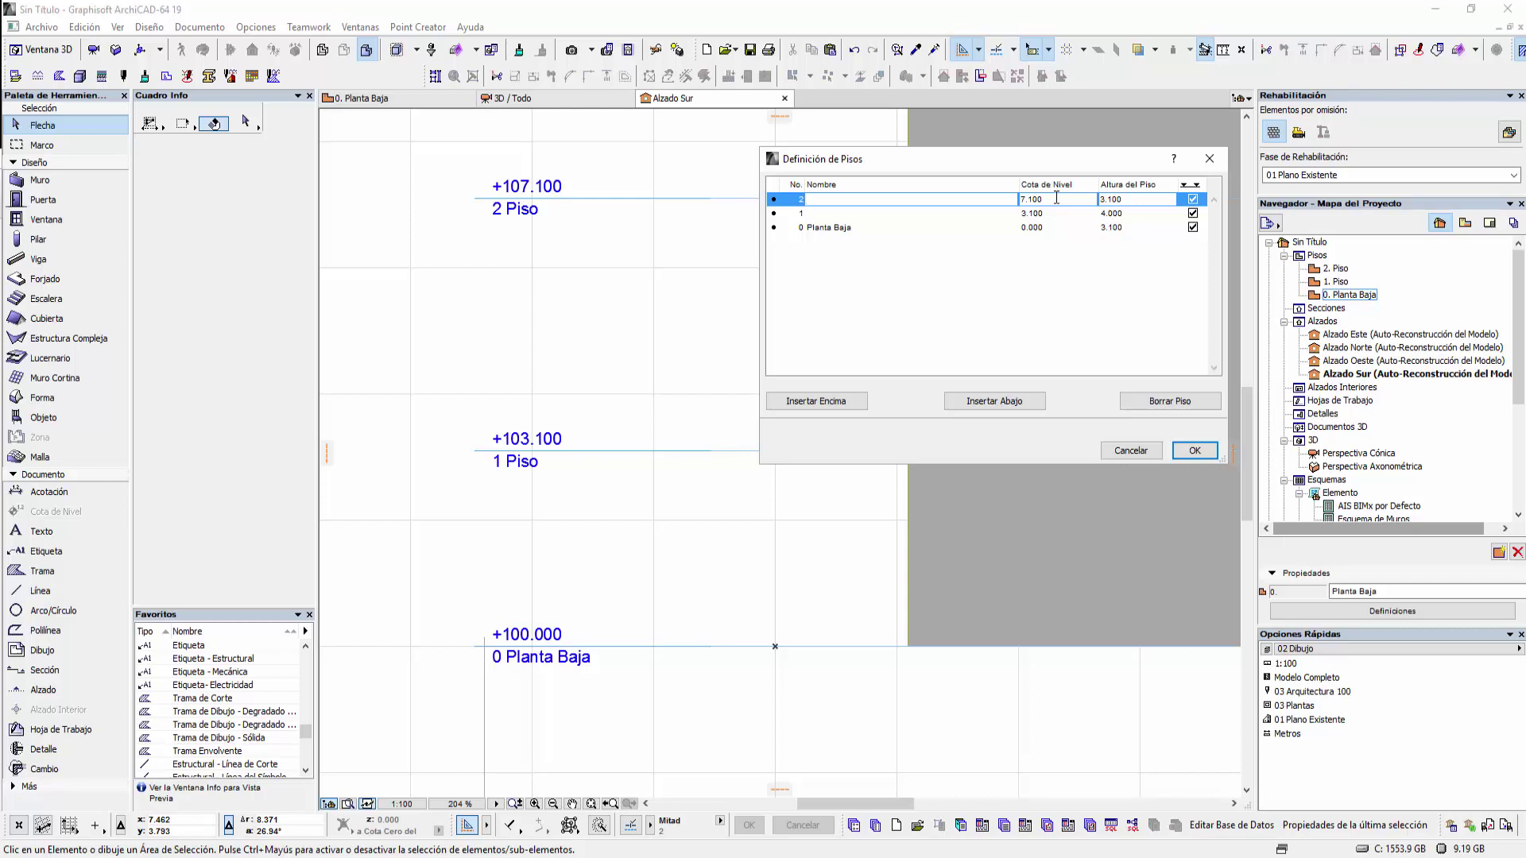
{"action": "left_click", "coordinate": [1056, 227]}
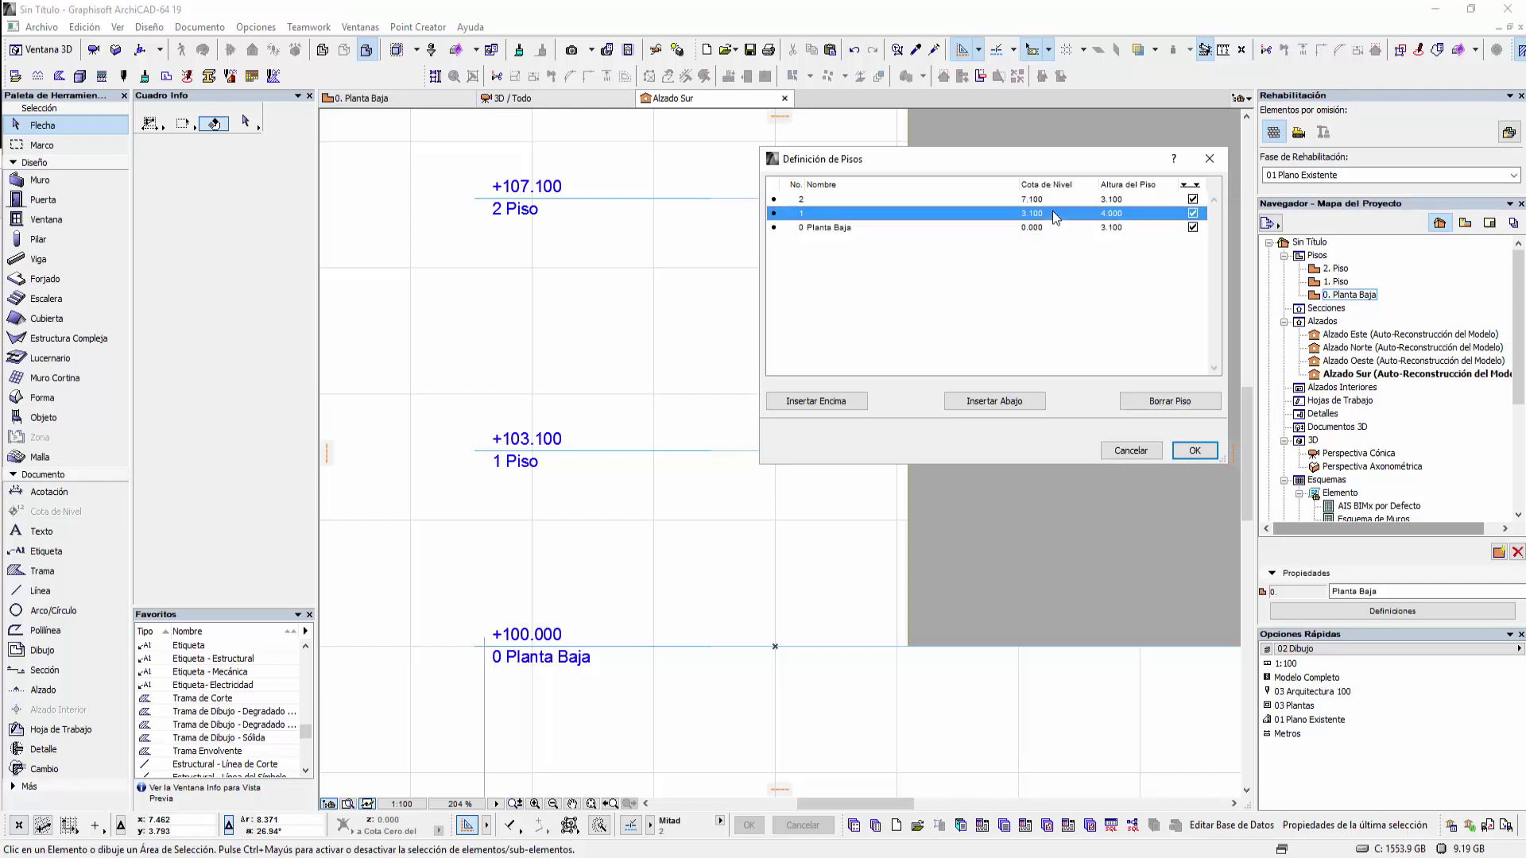
{"action": "left_click", "coordinate": [1056, 199]}
{"action": "left_click", "coordinate": [1056, 228]}
{"action": "left_click", "coordinate": [1055, 201]}
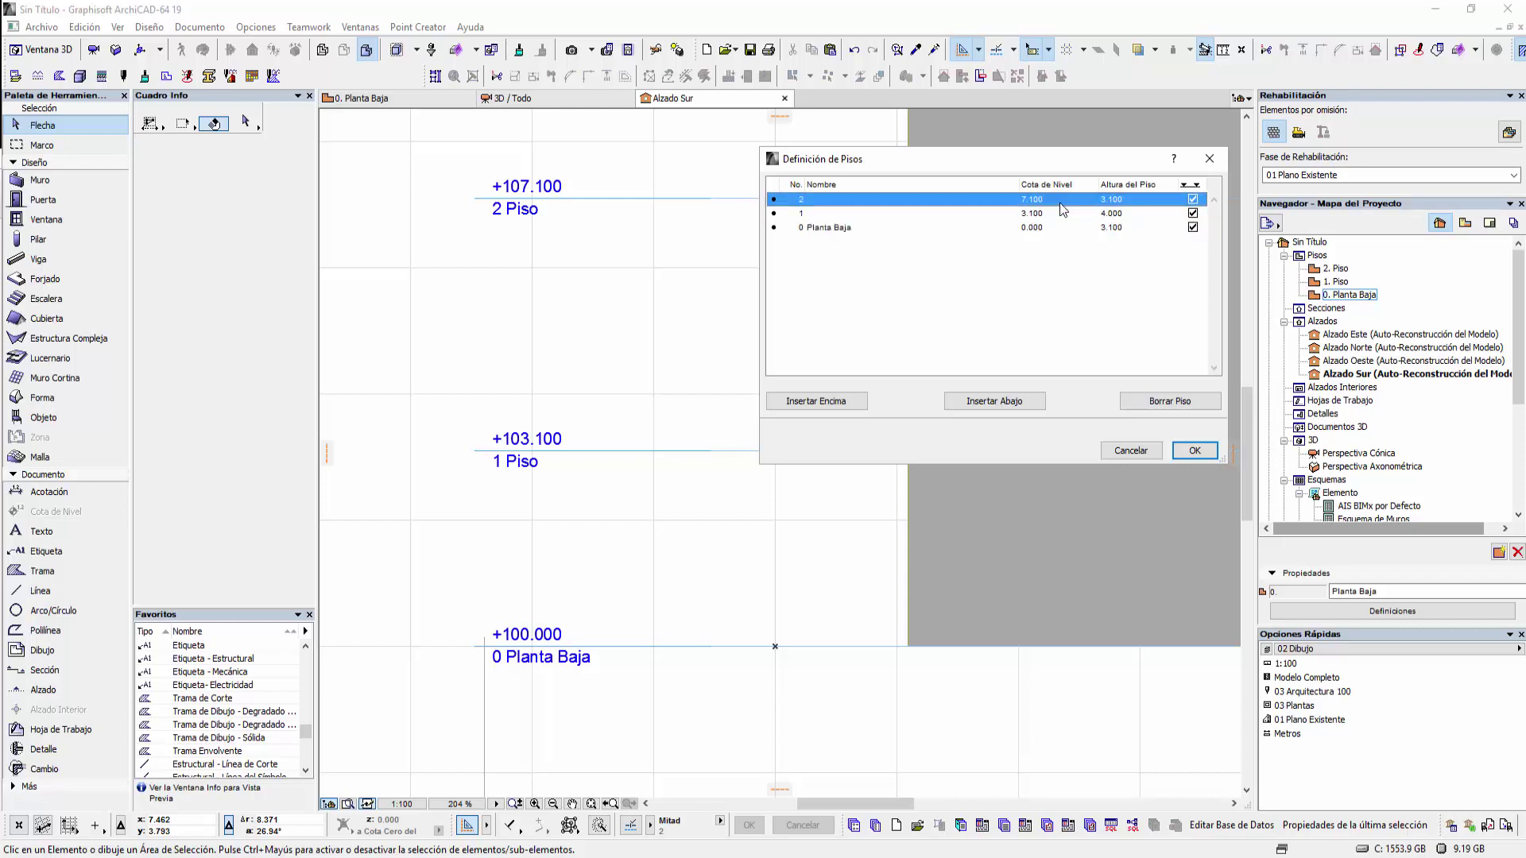
{"action": "left_click", "coordinate": [1052, 215]}
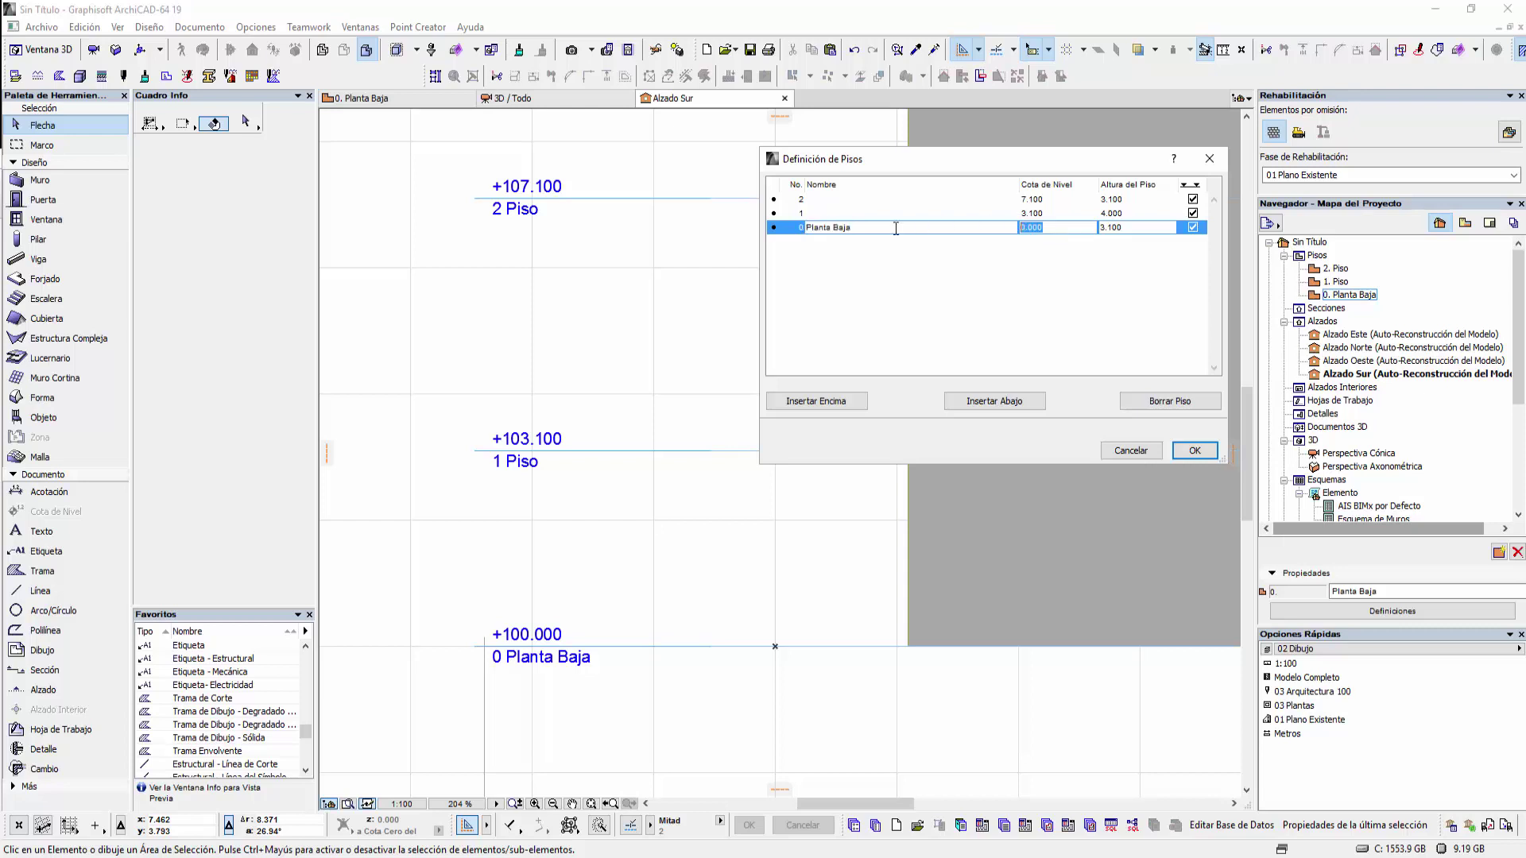
{"action": "left_click", "coordinate": [1058, 226]}
{"action": "left_click", "coordinate": [1050, 214]}
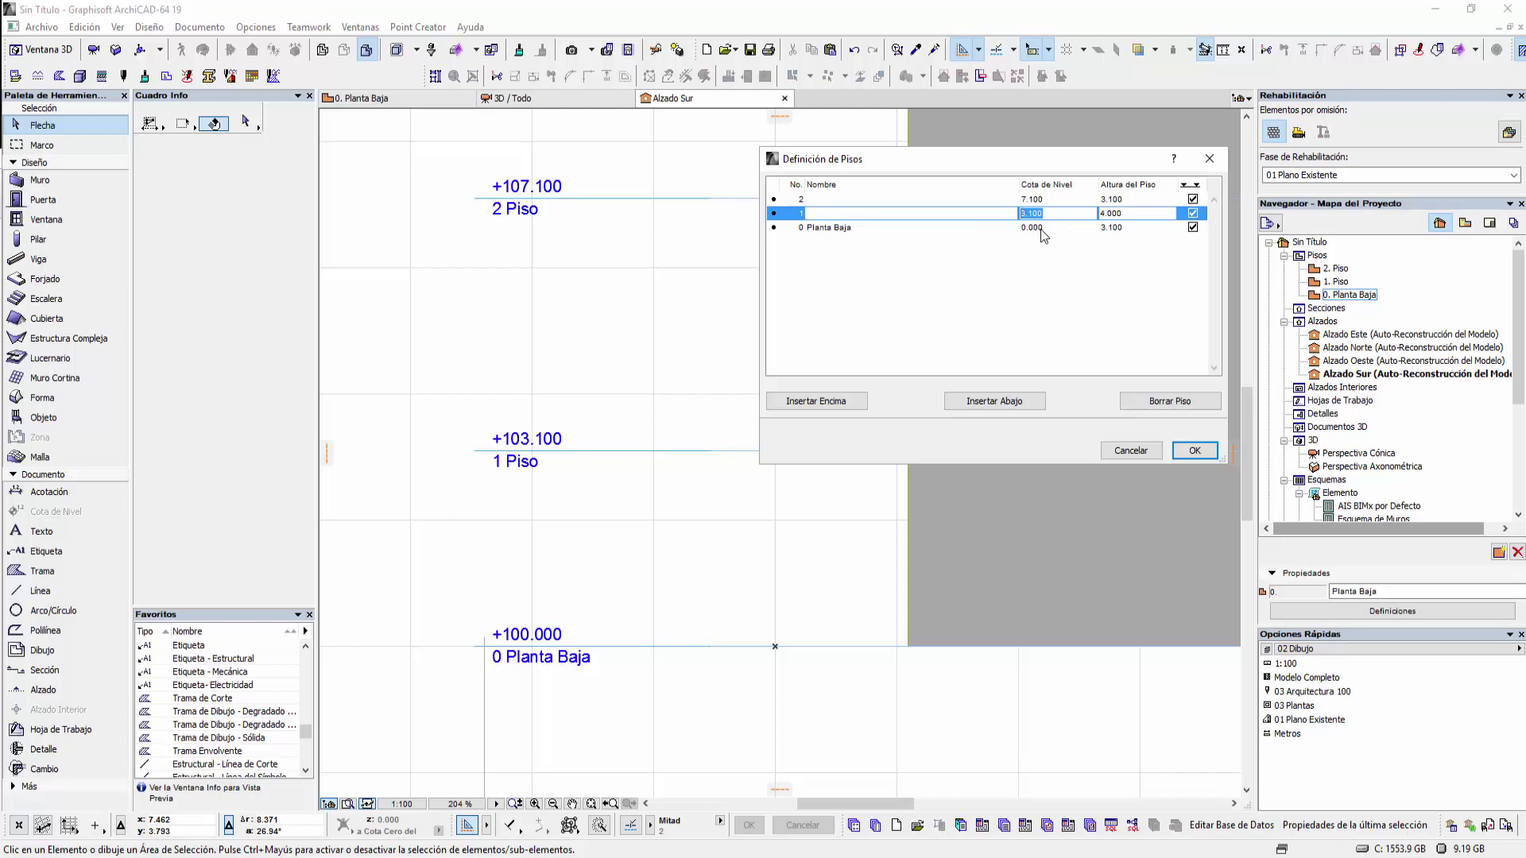
{"action": "left_click", "coordinate": [1041, 229]}
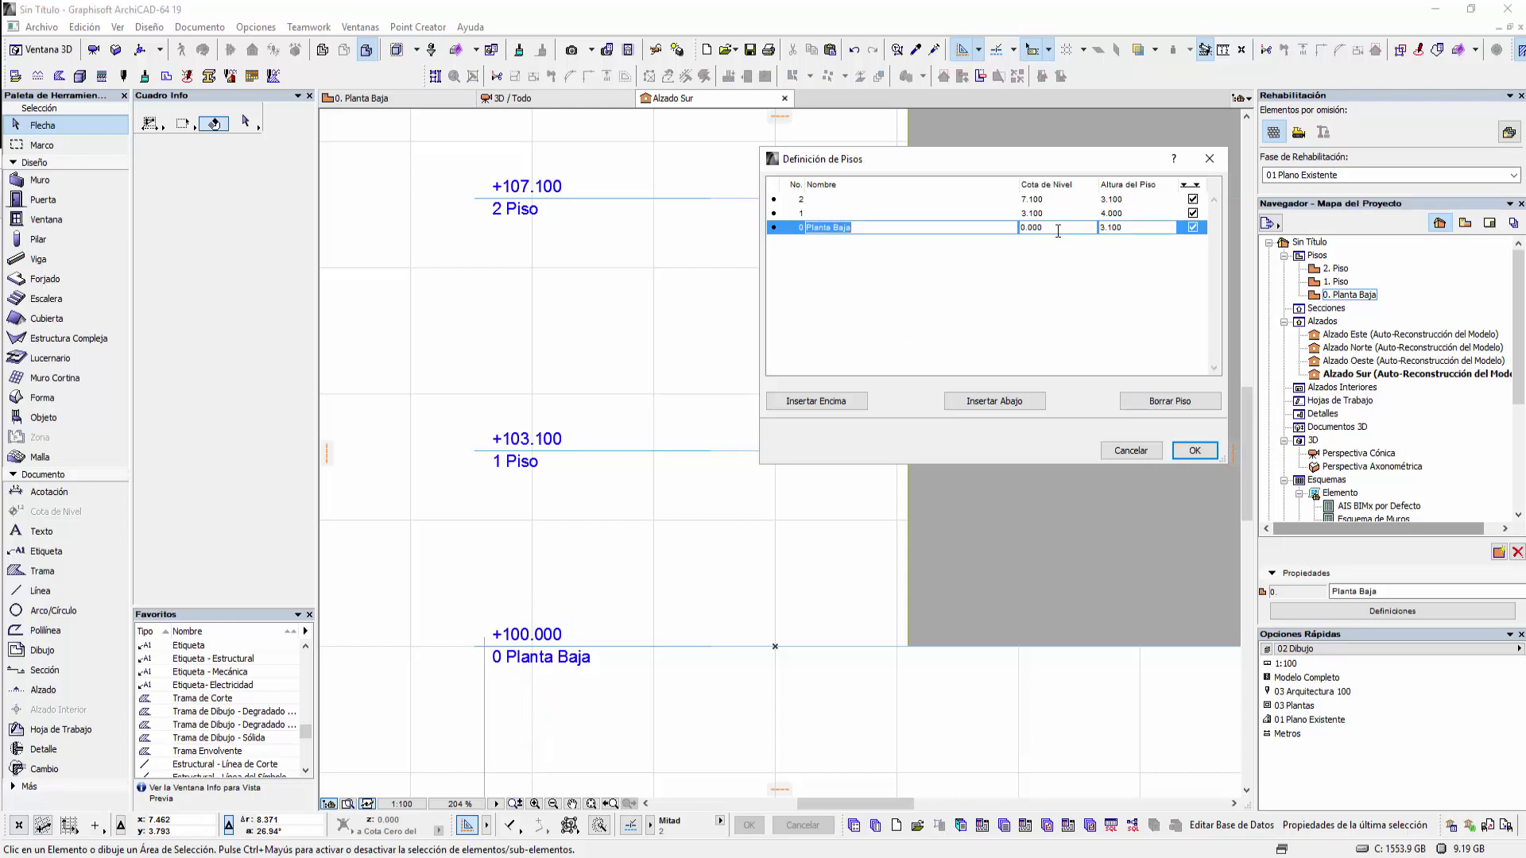
{"action": "key", "text": "Up"}
{"action": "key", "text": "Up"}
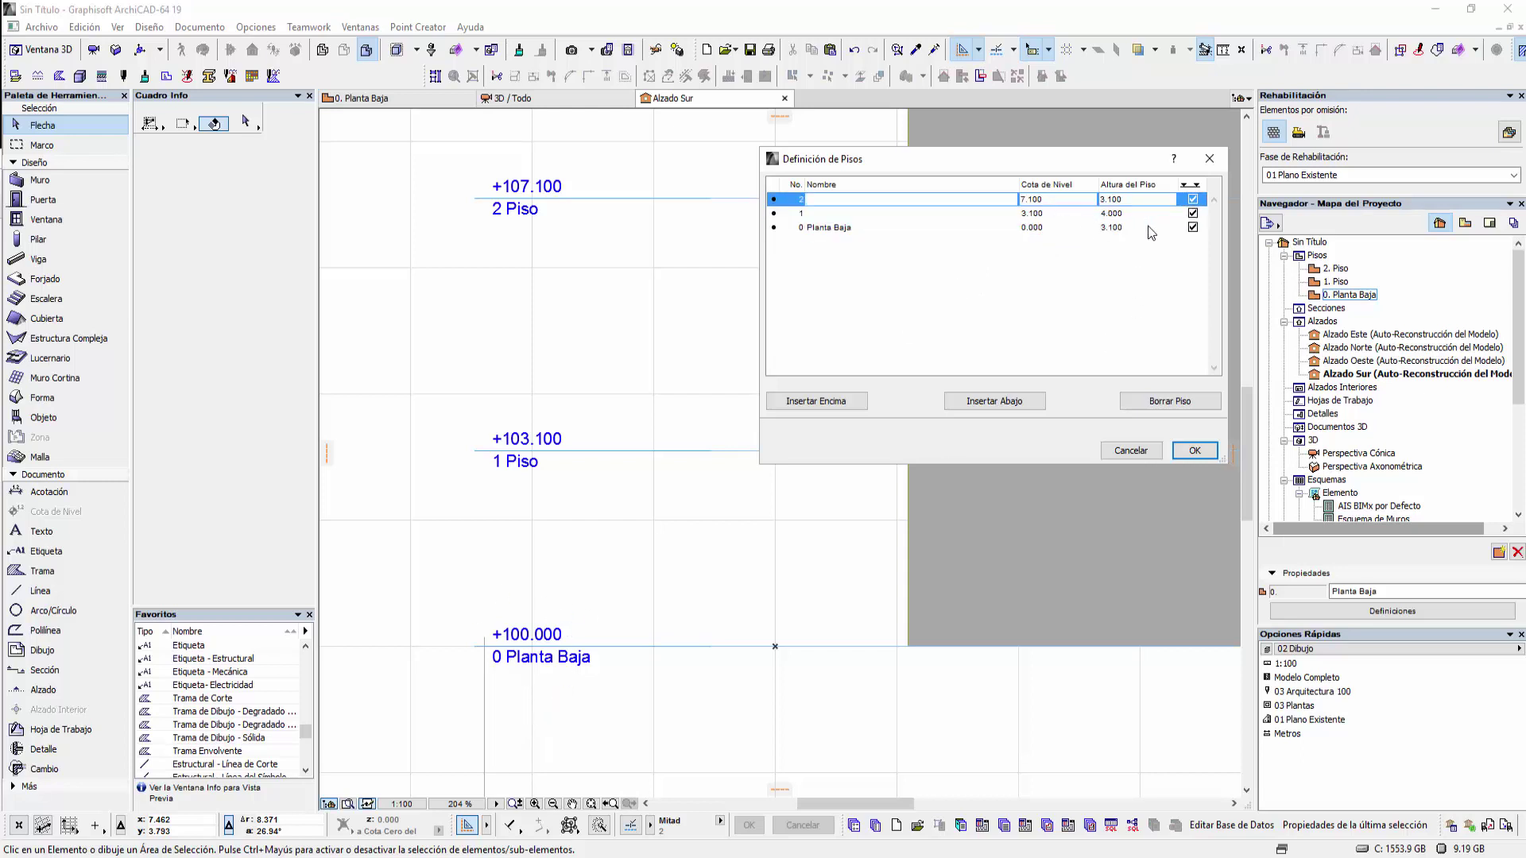
{"action": "left_click", "coordinate": [1151, 229]}
{"action": "left_click", "coordinate": [1143, 200]}
{"action": "left_click", "coordinate": [1067, 227]}
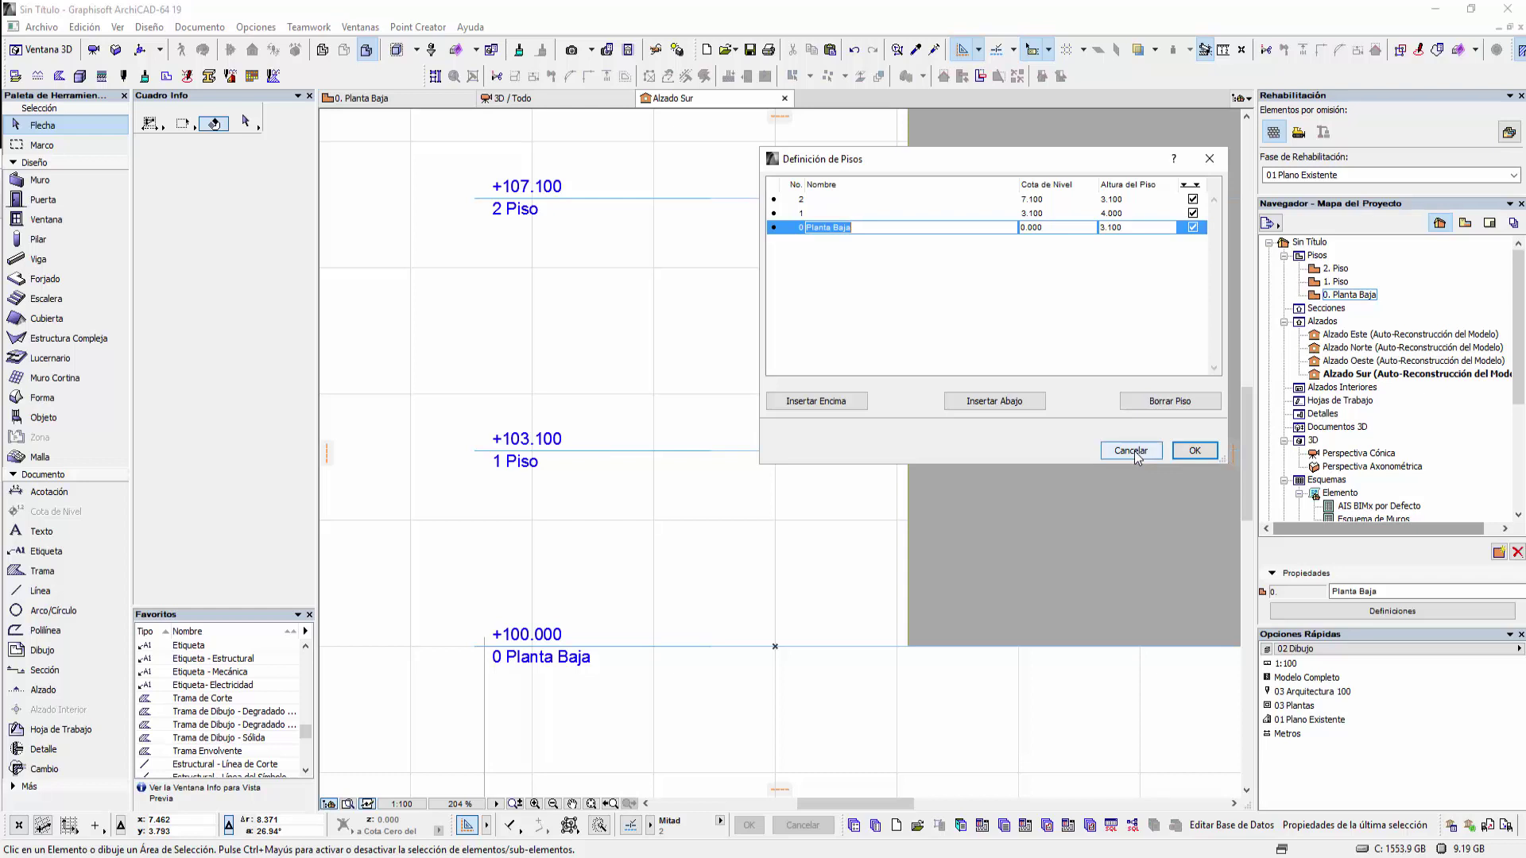
{"action": "left_click", "coordinate": [1133, 451]}
{"action": "middle_click_drag", "start_coordinate": [552, 622], "coordinate": [585, 535]}
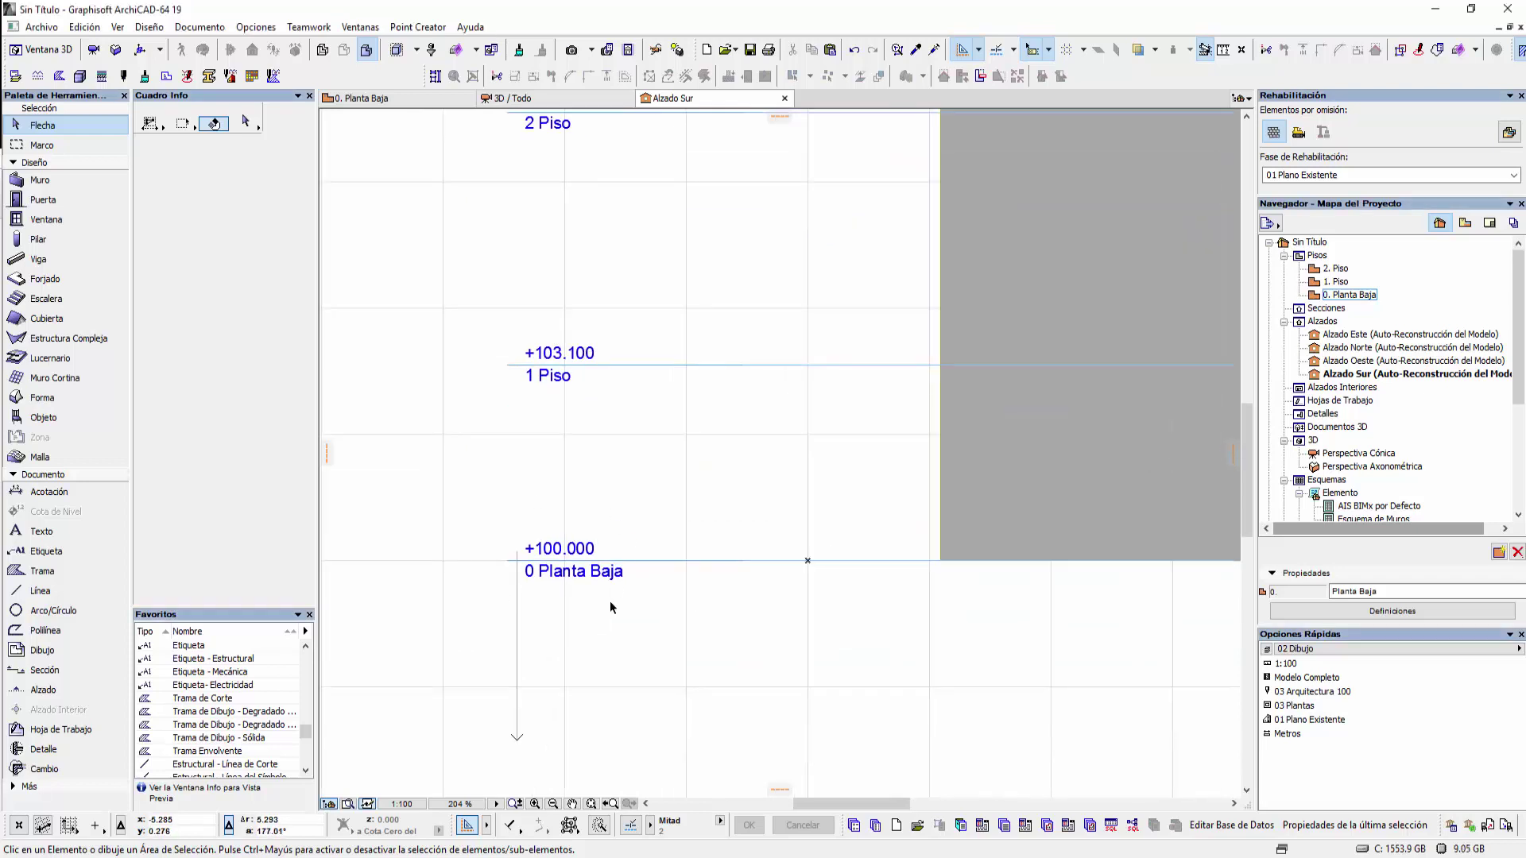
Check the lower level labels in view, then return to the ground floor plan
{"action": "scroll", "coordinate": [628, 600], "scroll_direction": "up", "scroll_amount": 2}
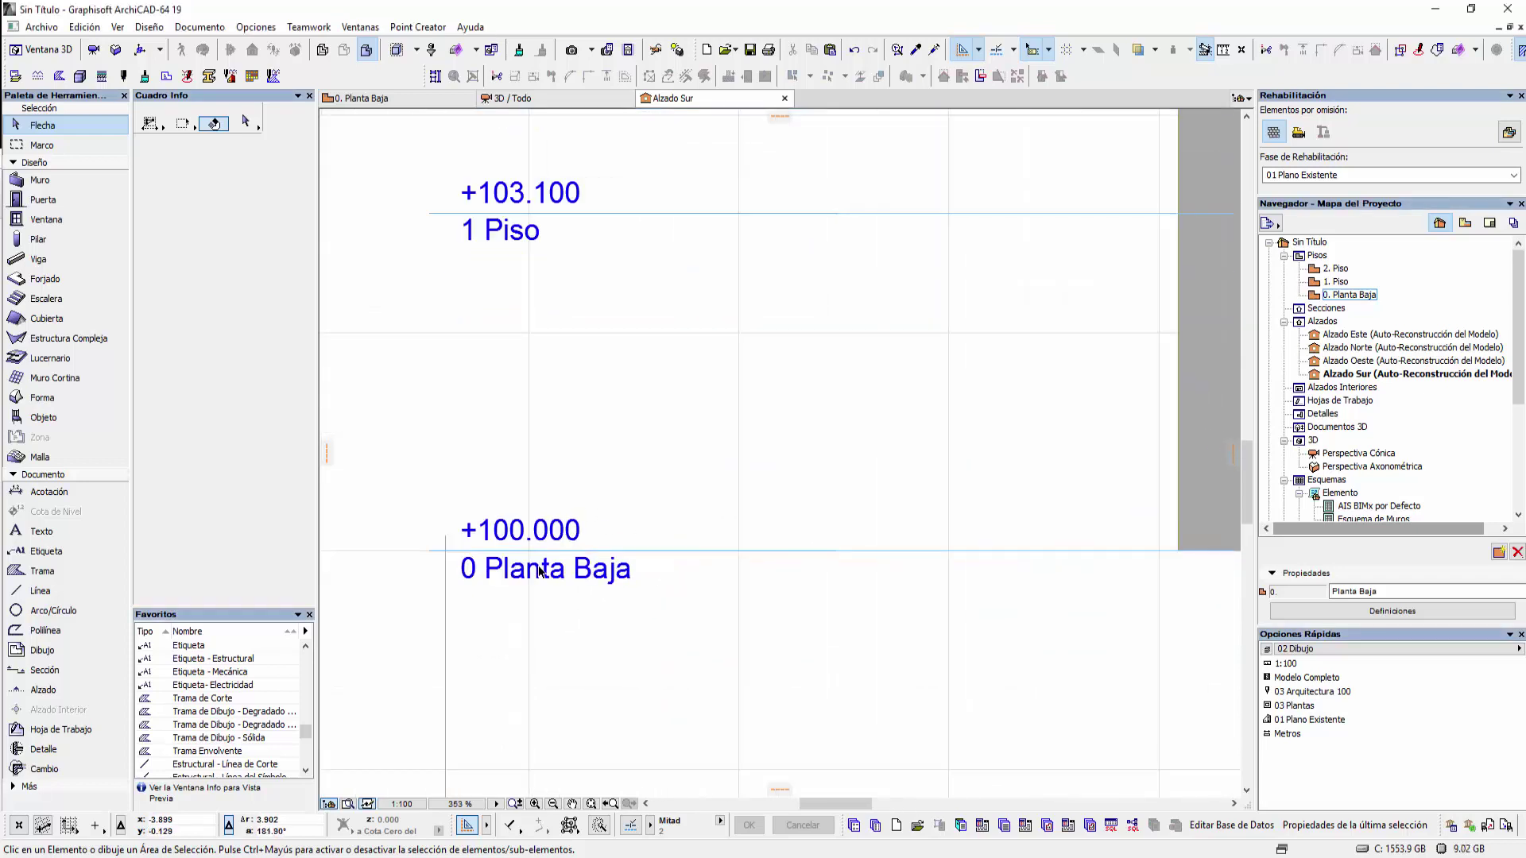
{"action": "scroll", "coordinate": [631, 613], "scroll_direction": "up", "scroll_amount": 1}
{"action": "middle_click_drag", "start_coordinate": [632, 613], "coordinate": [664, 647]}
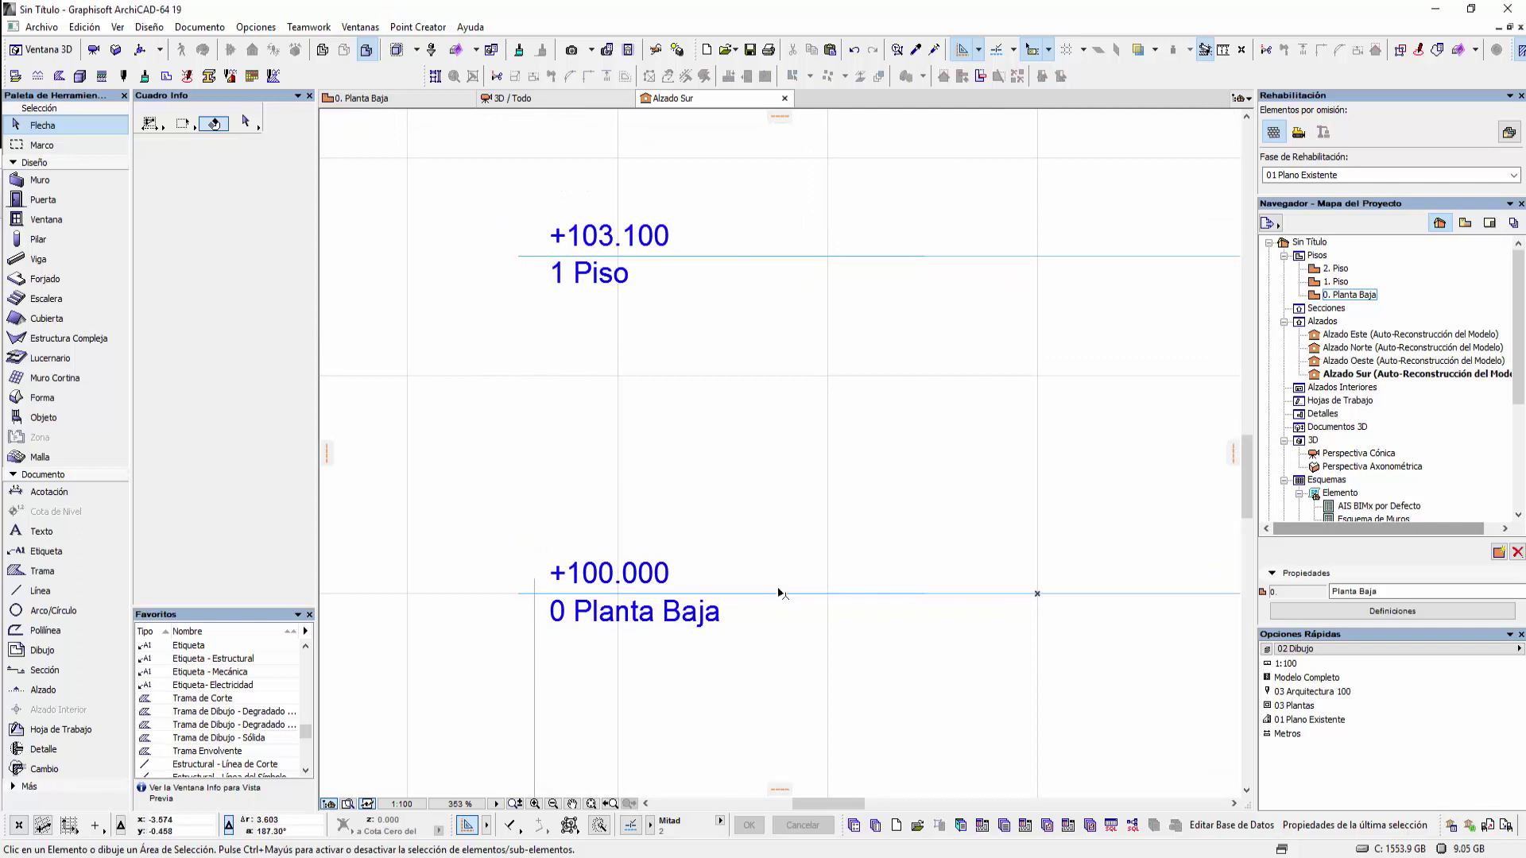
{"action": "scroll", "coordinate": [809, 566], "scroll_direction": "down", "scroll_amount": 2}
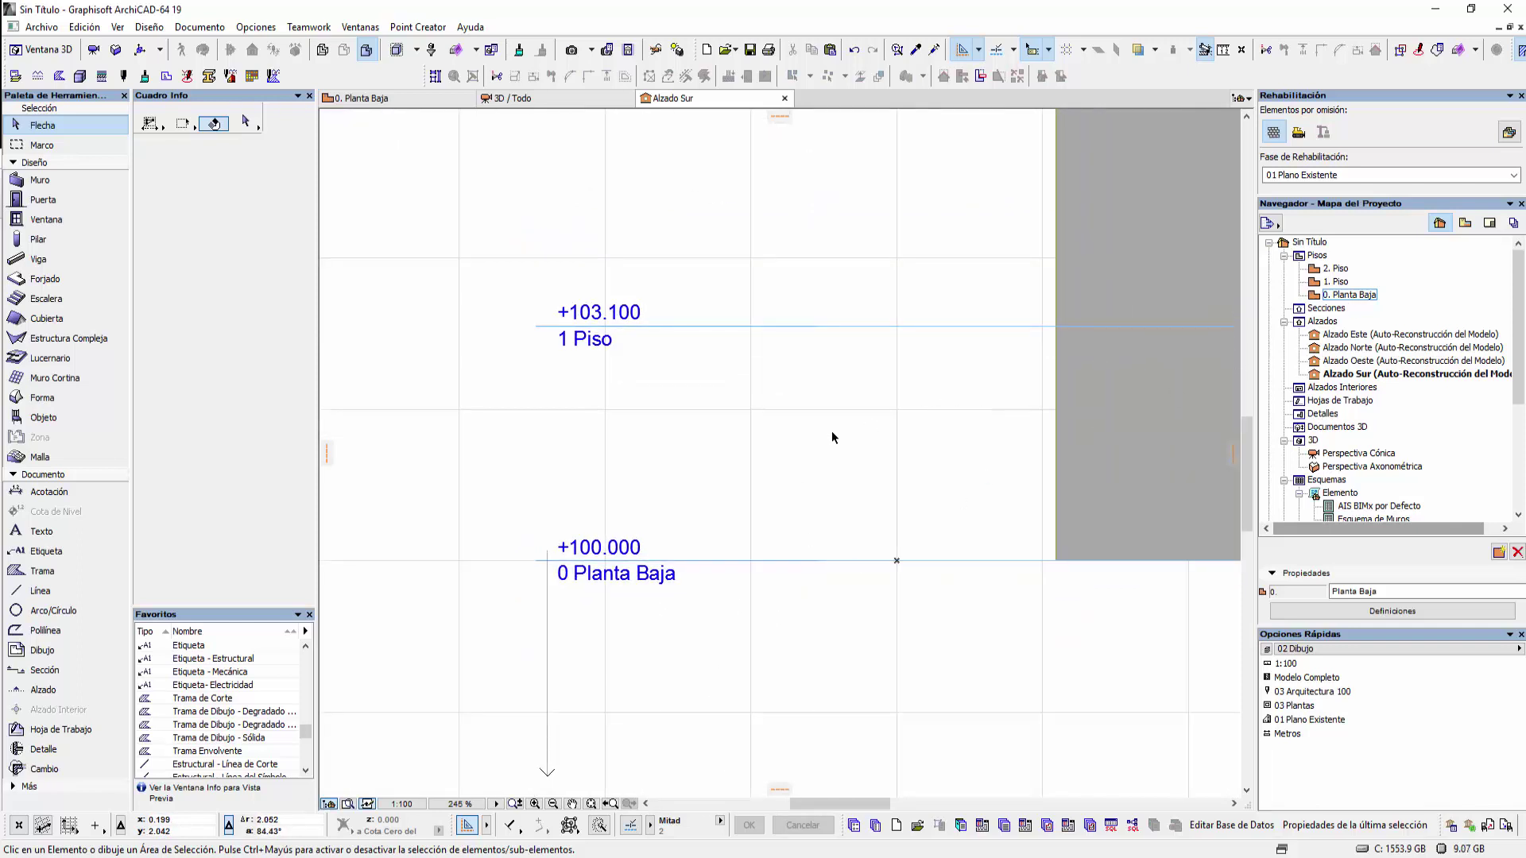
{"action": "middle_click_drag", "start_coordinate": [704, 461], "coordinate": [732, 412]}
{"action": "left_click", "coordinate": [258, 28]}
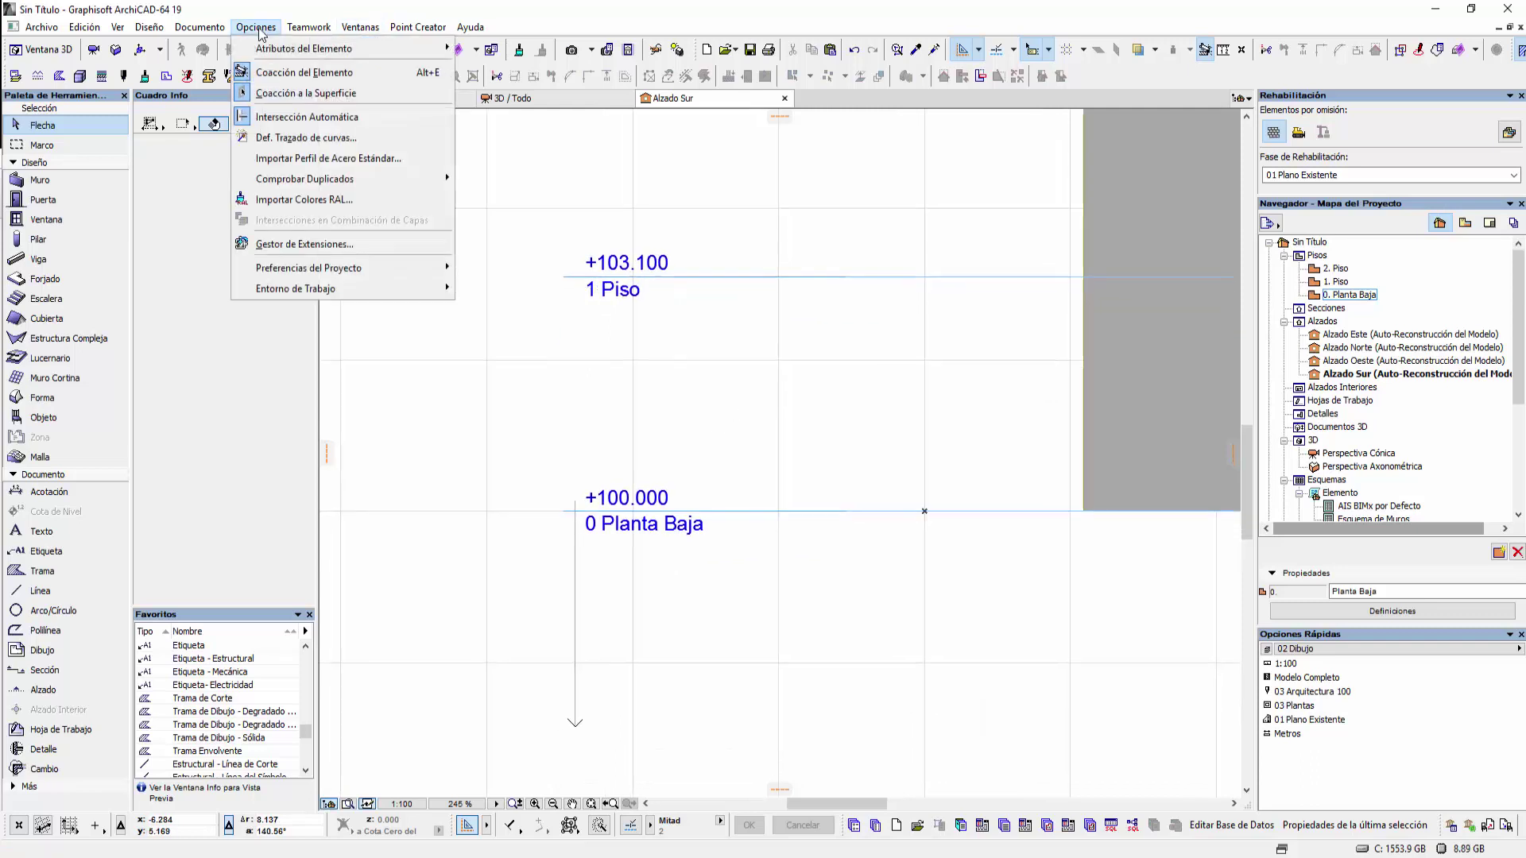
{"action": "left_click", "coordinate": [357, 99]}
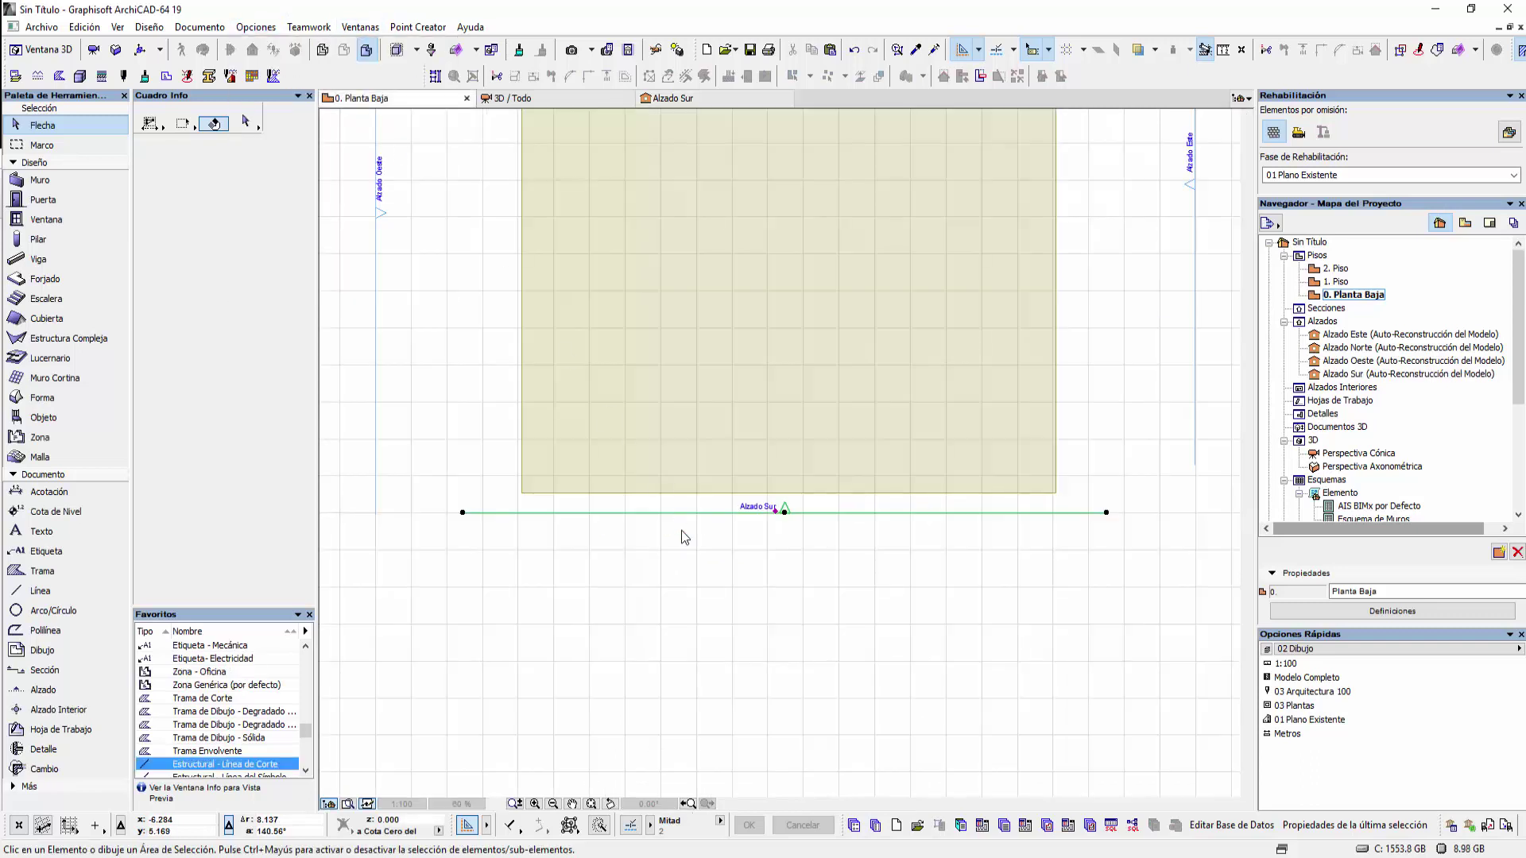
Base the Alzado Sur marker's story levels on 2do Nivel de Referencia and open the South elevation
{"action": "left_click", "coordinate": [681, 532]}
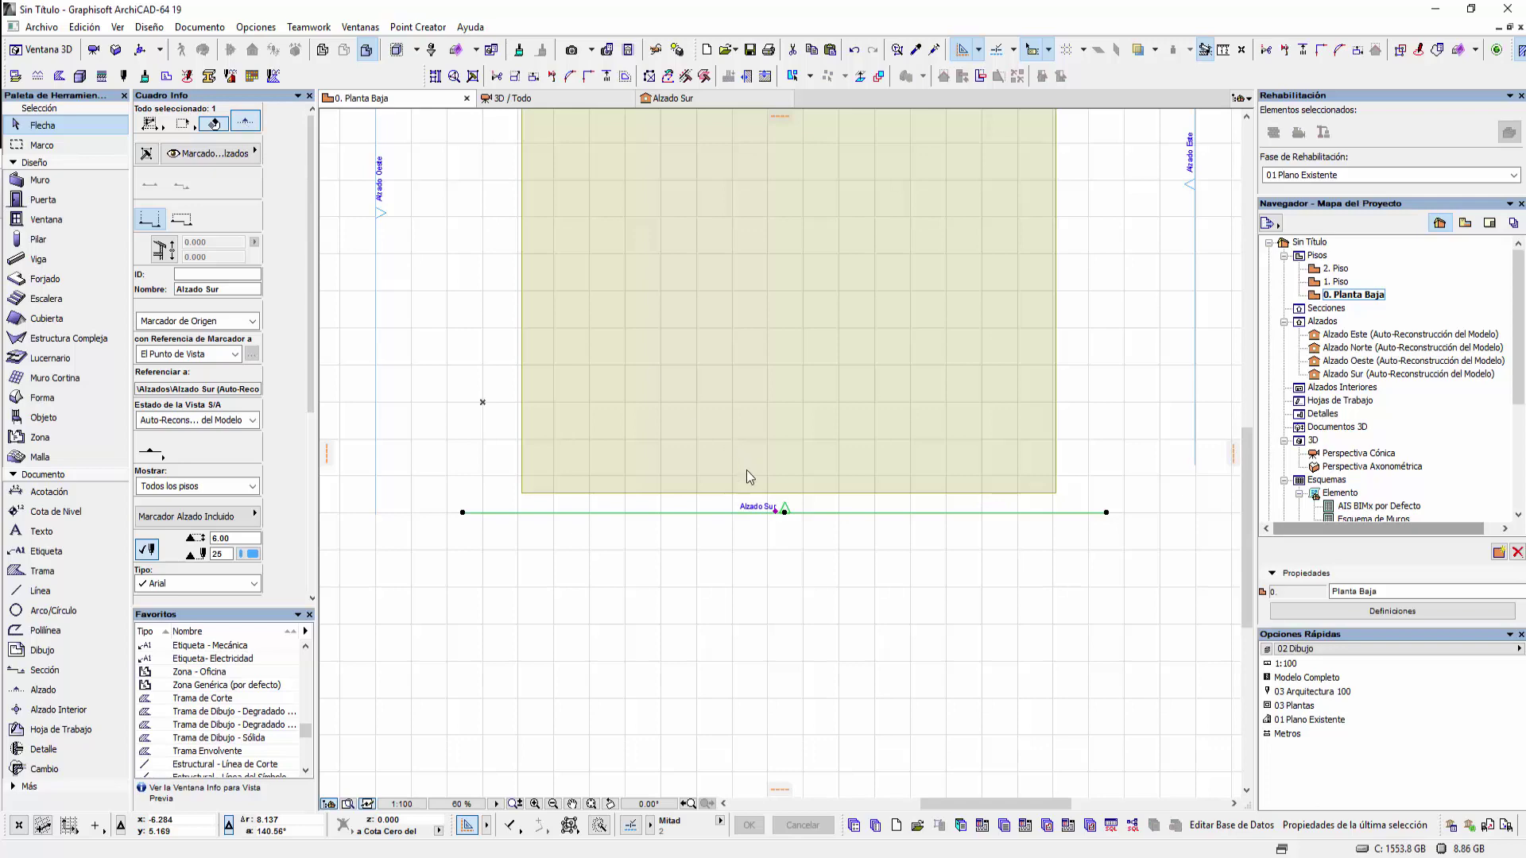
{"action": "key", "text": "ctrl+t"}
{"action": "left_click", "coordinate": [801, 739]}
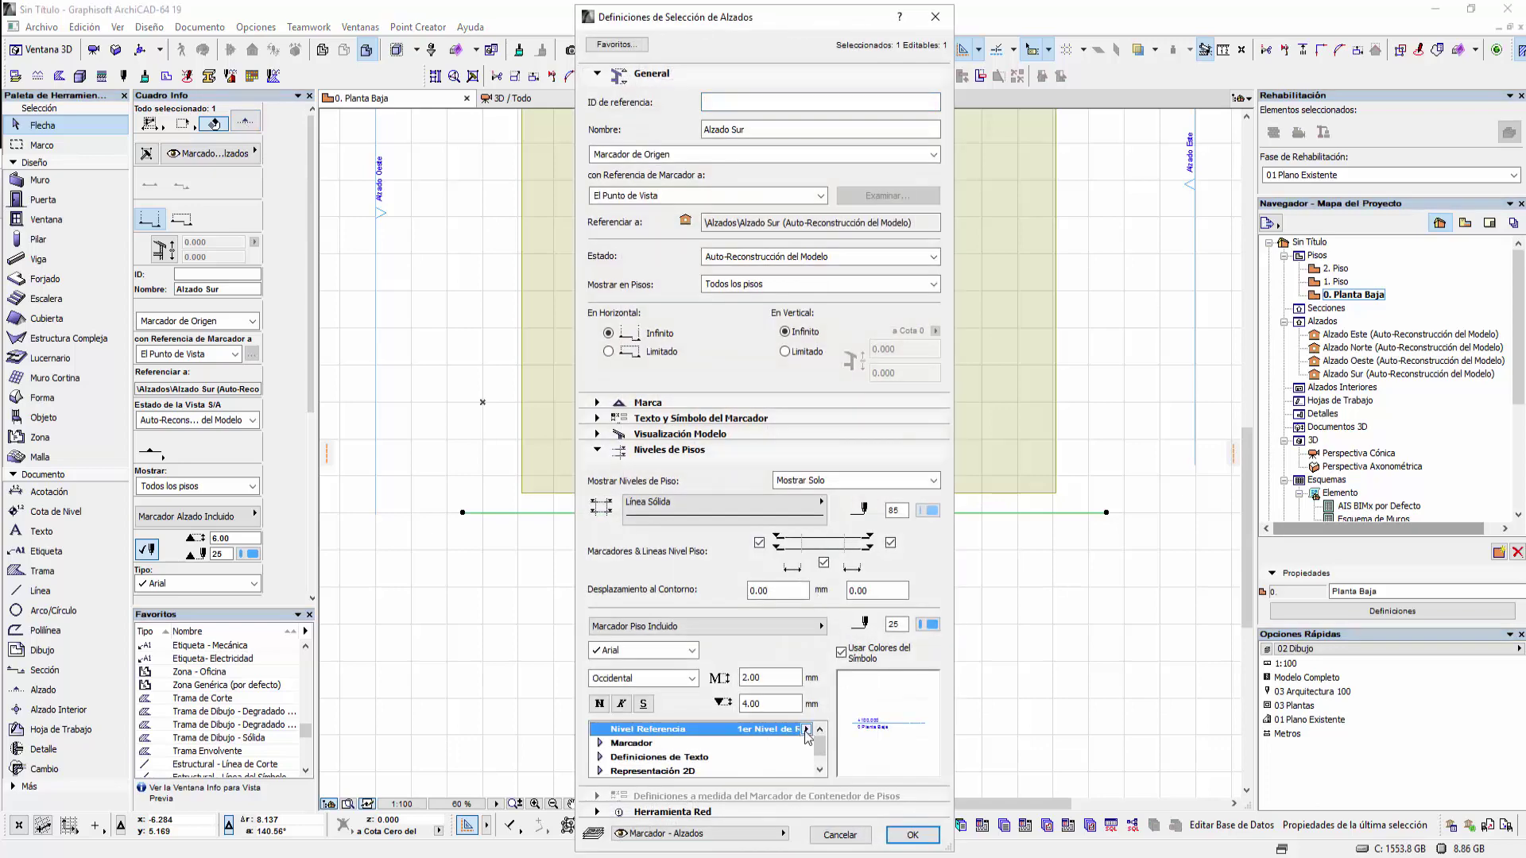
{"action": "left_click", "coordinate": [874, 747]}
{"action": "left_click", "coordinate": [913, 835]}
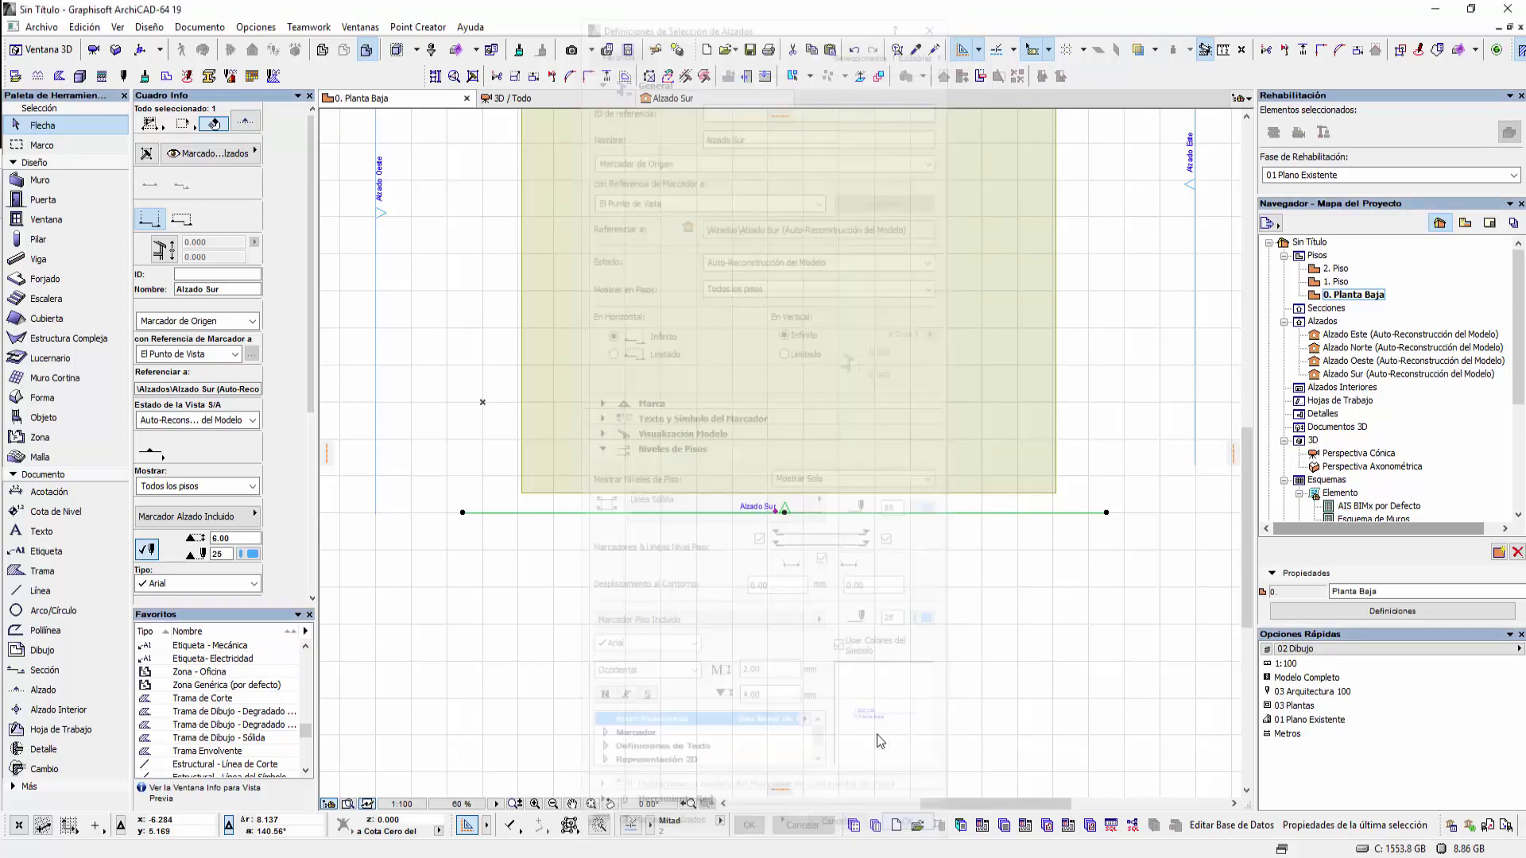
{"action": "right_click", "coordinate": [773, 560]}
{"action": "left_click", "coordinate": [864, 189]}
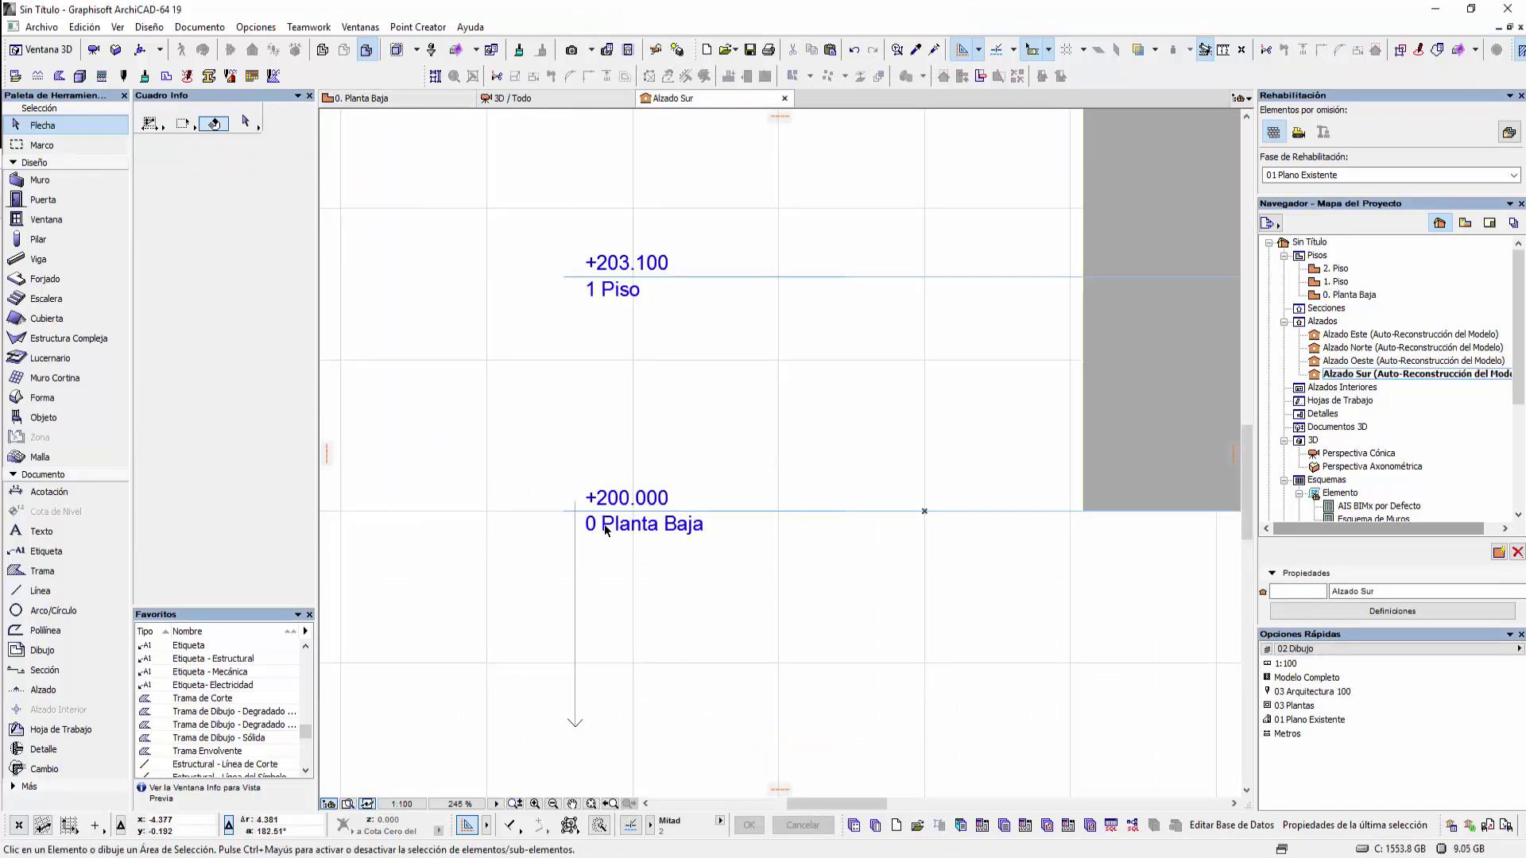
{"action": "scroll", "coordinate": [606, 531], "scroll_direction": "up", "scroll_amount": 1}
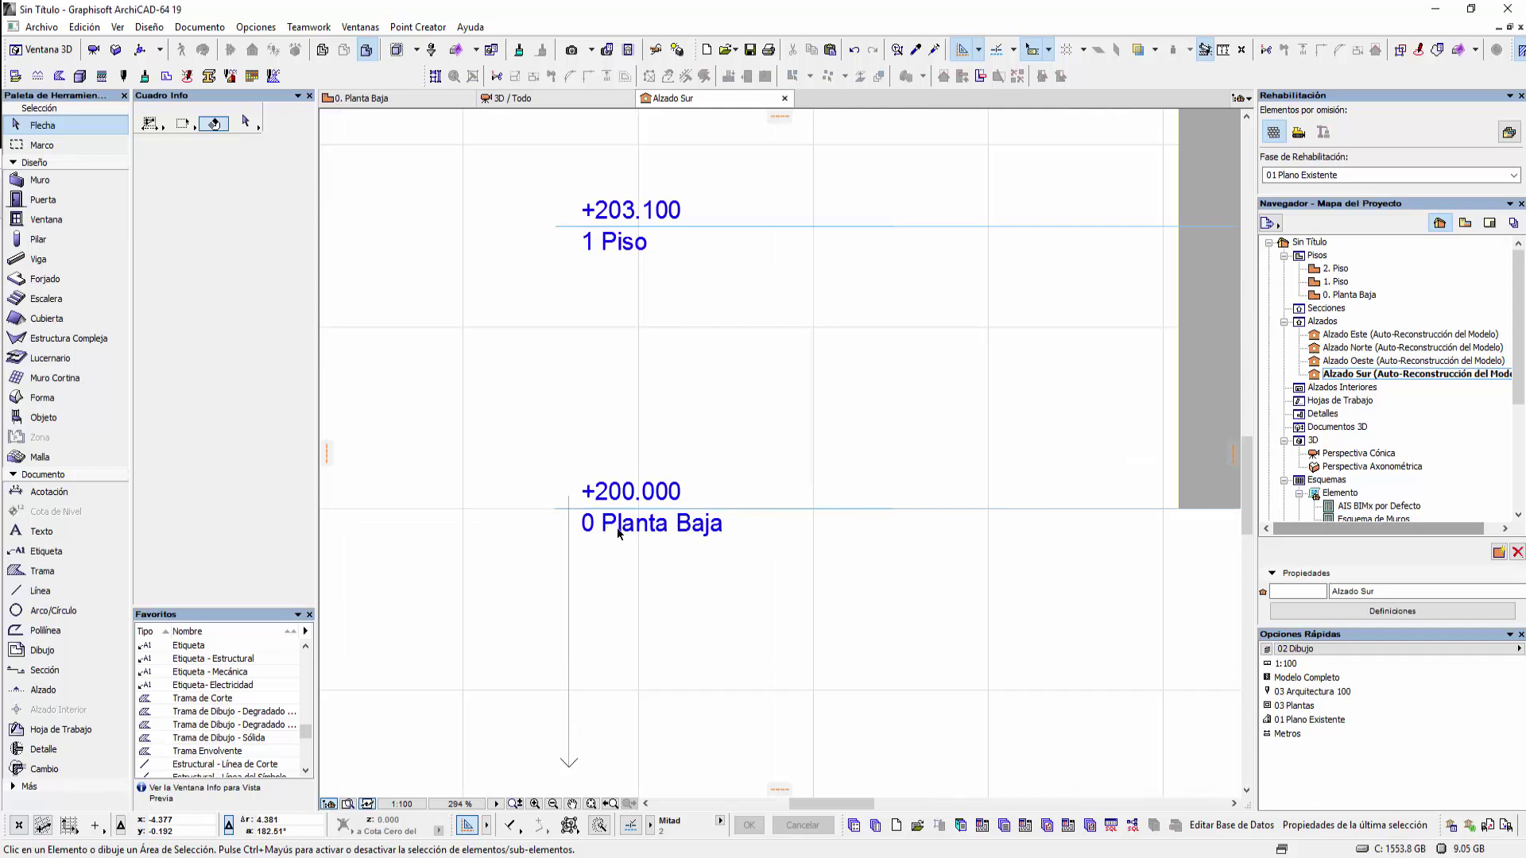
Review the ground floor story's level in Story Settings without changing anything
{"action": "left_click", "coordinate": [1317, 256]}
{"action": "right_click", "coordinate": [1316, 256]}
{"action": "left_click", "coordinate": [1369, 318]}
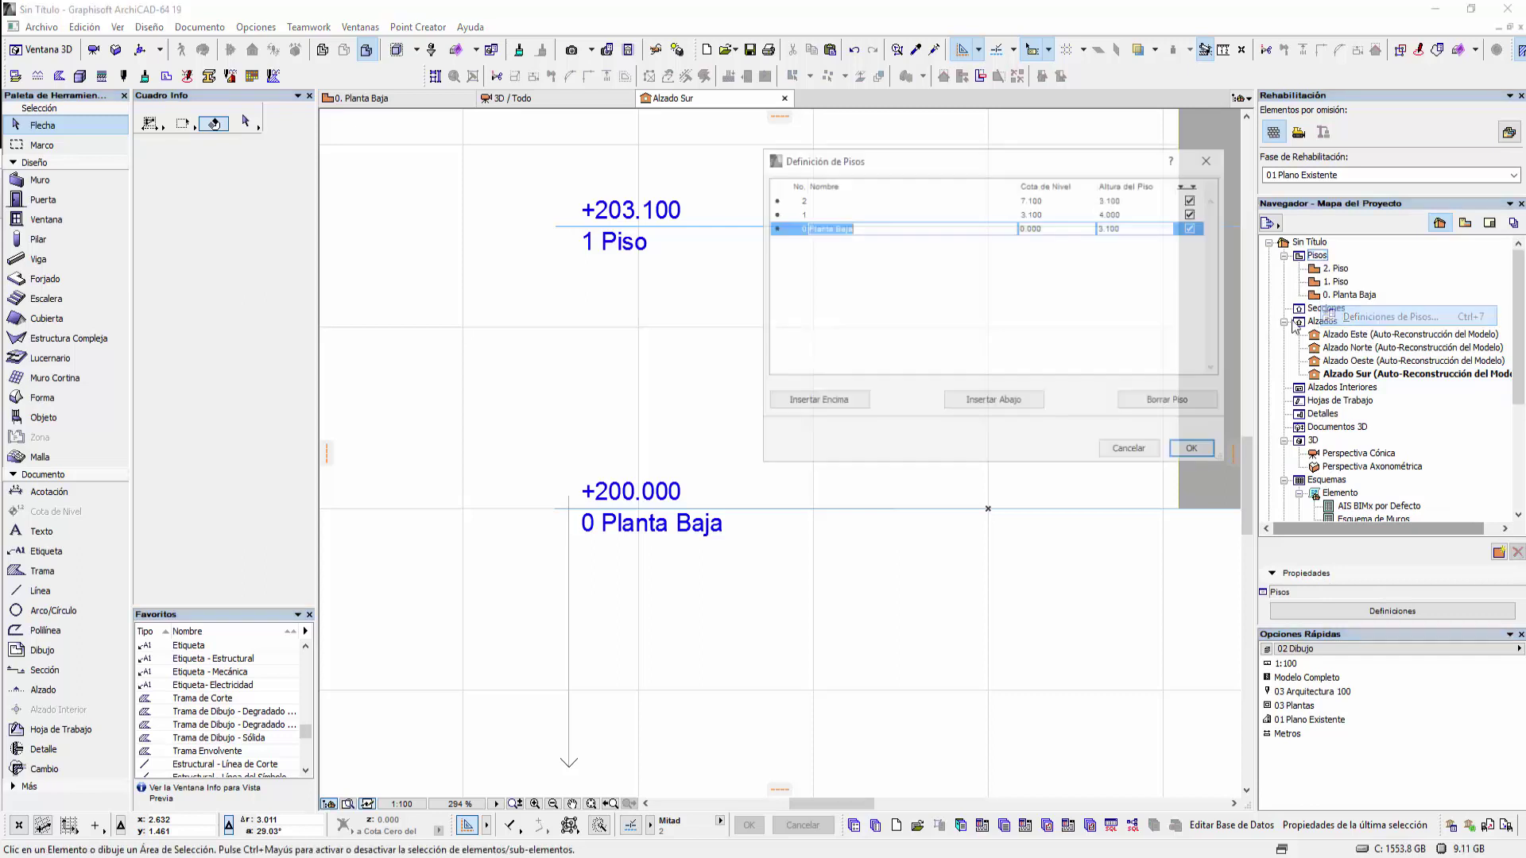
{"action": "left_click", "coordinate": [1051, 213]}
{"action": "left_click", "coordinate": [1129, 450]}
Set the Alzado Sur marker's story level reference to Nivel del Mar
{"action": "scroll", "coordinate": [823, 414], "scroll_direction": "down", "scroll_amount": 1}
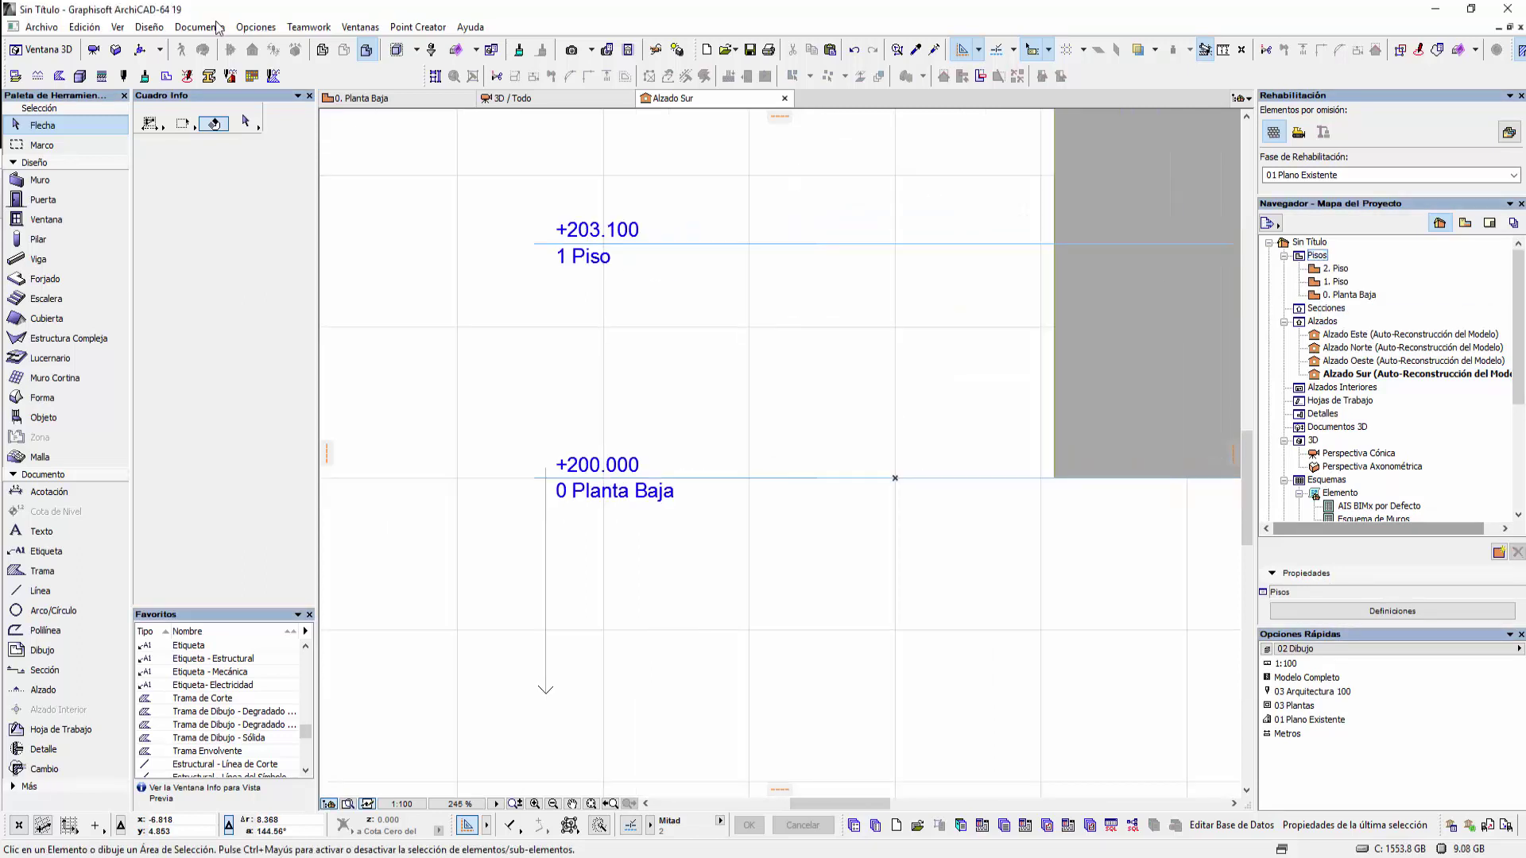
{"action": "left_click", "coordinate": [357, 98]}
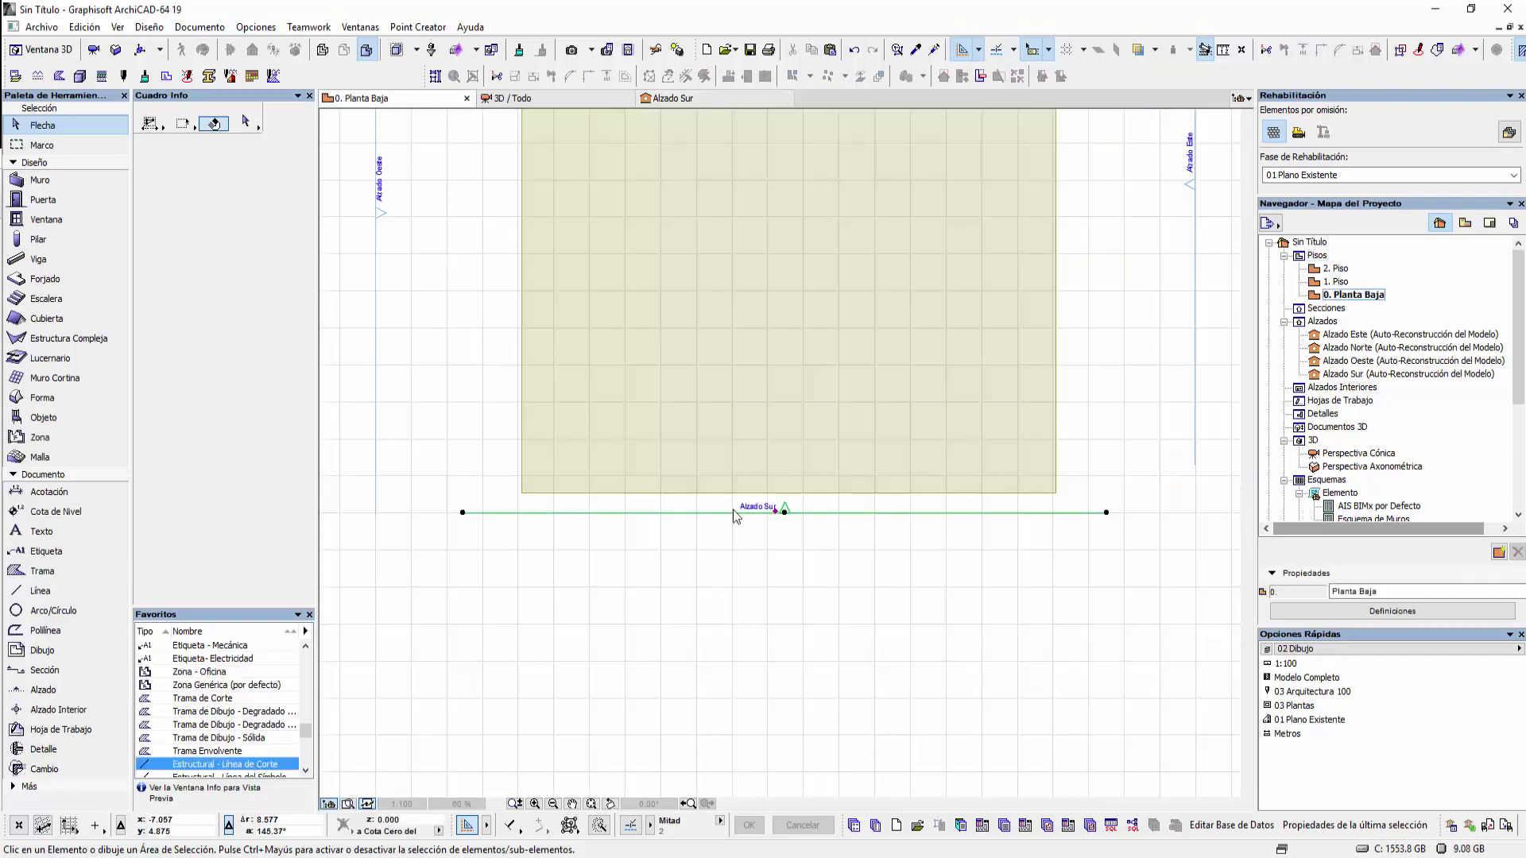
{"action": "left_click", "coordinate": [245, 122]}
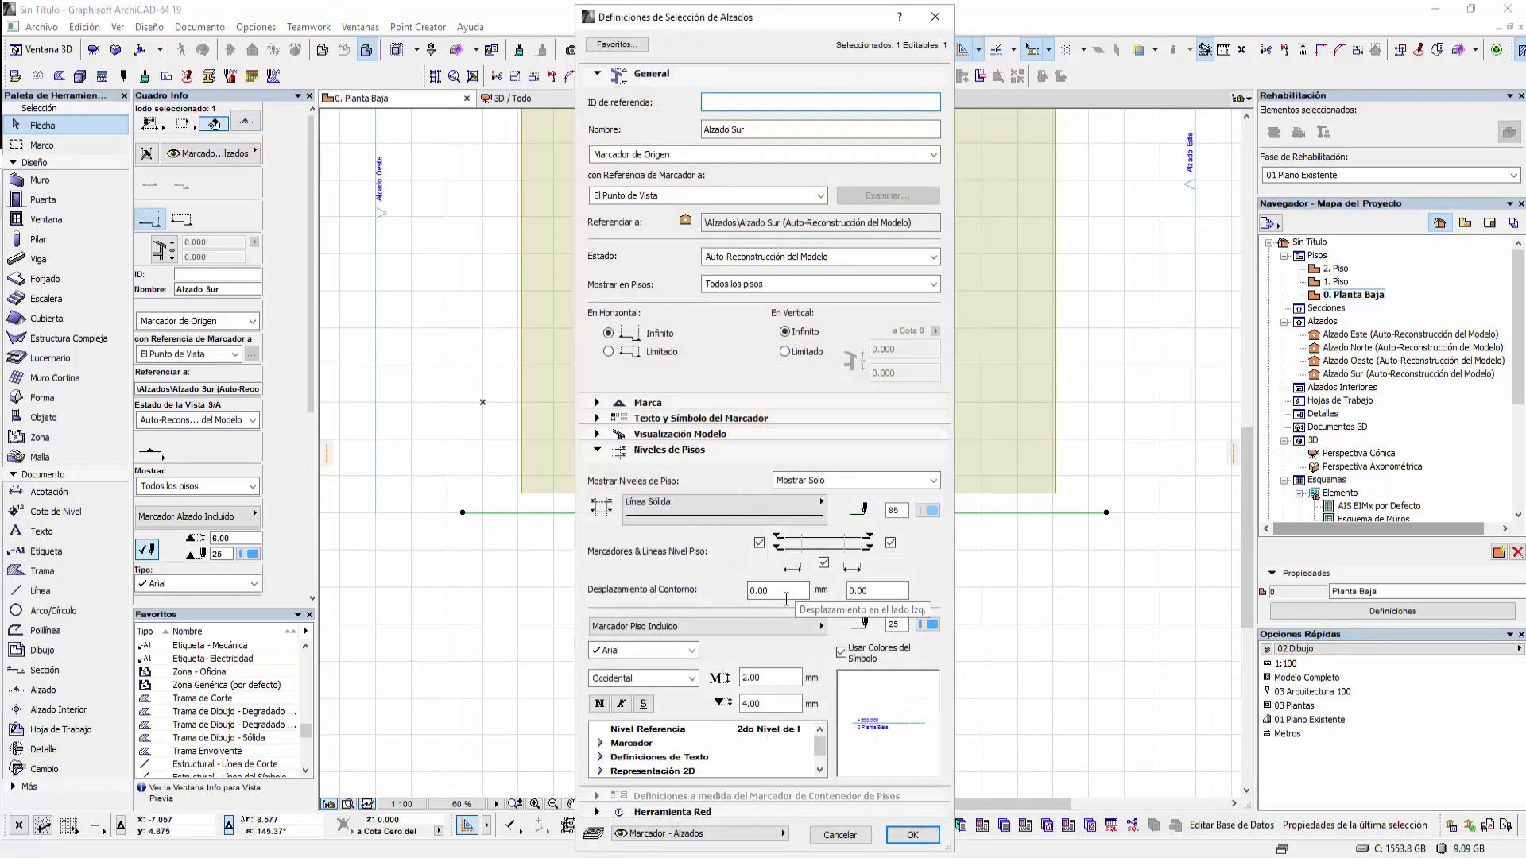
{"action": "left_click", "coordinate": [791, 729]}
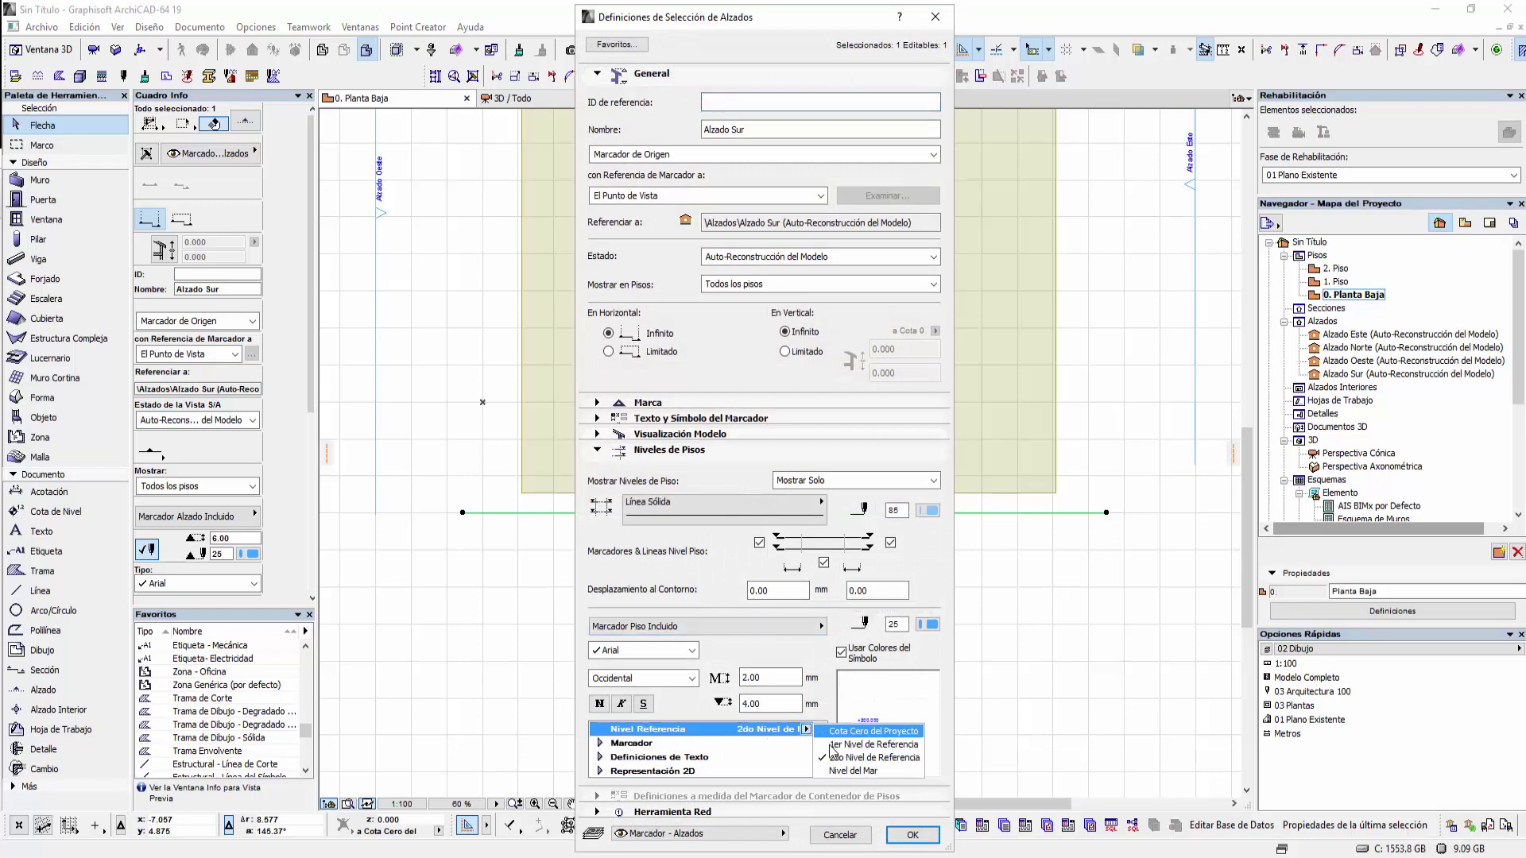
{"action": "left_click", "coordinate": [855, 786]}
{"action": "left_click", "coordinate": [912, 835]}
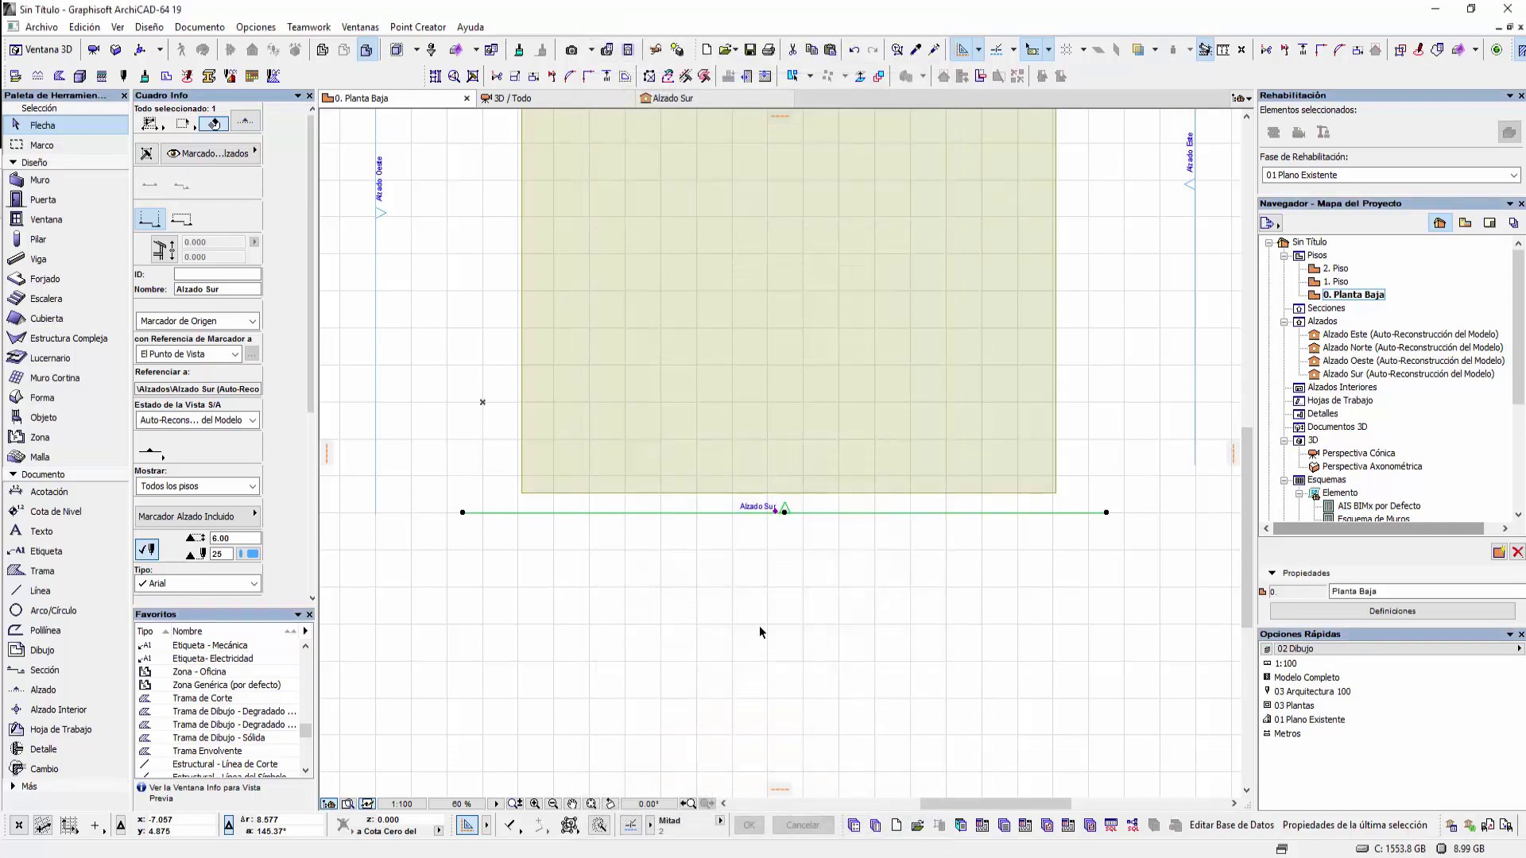
Check the sea-level story values in the South elevation, then return to the centred ground plan
{"action": "right_click", "coordinate": [751, 630]}
{"action": "left_click", "coordinate": [803, 244]}
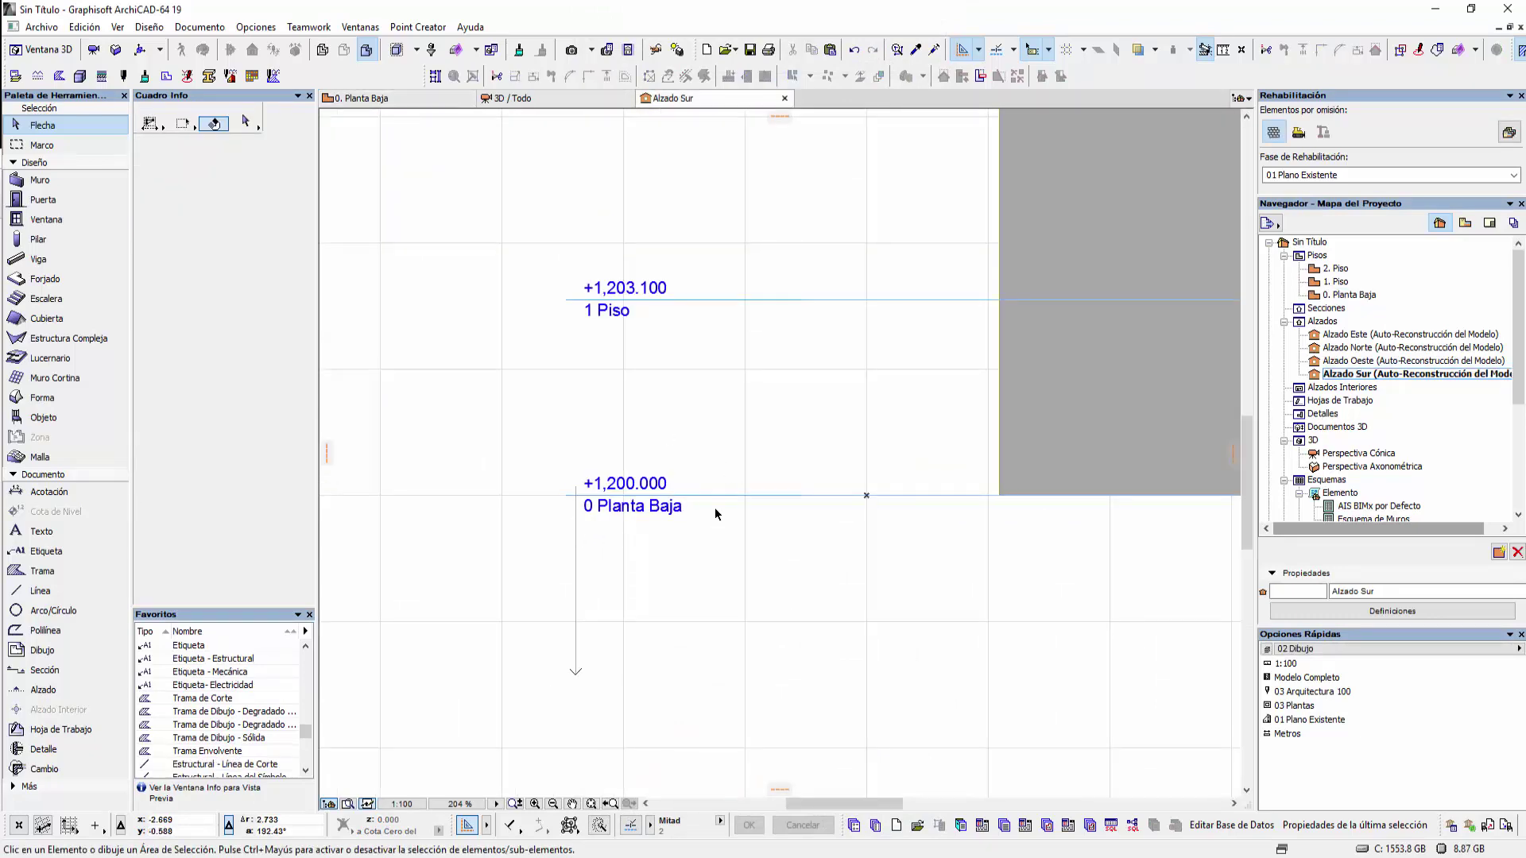
{"action": "scroll", "coordinate": [689, 539], "scroll_direction": "down", "scroll_amount": 2}
{"action": "middle_click_drag", "start_coordinate": [726, 569], "coordinate": [647, 543]}
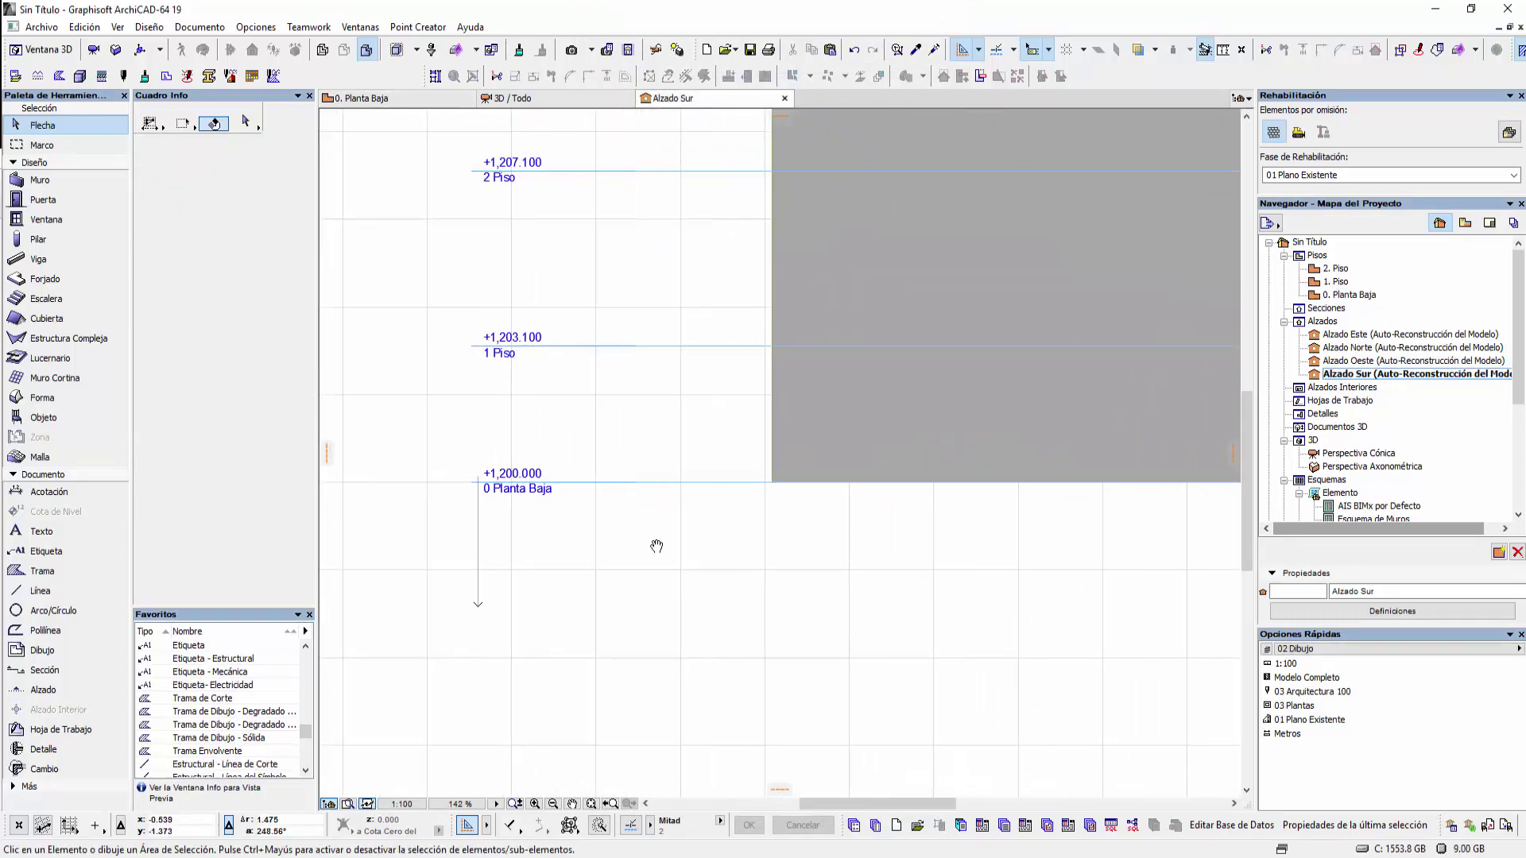
{"action": "left_click", "coordinate": [435, 98]}
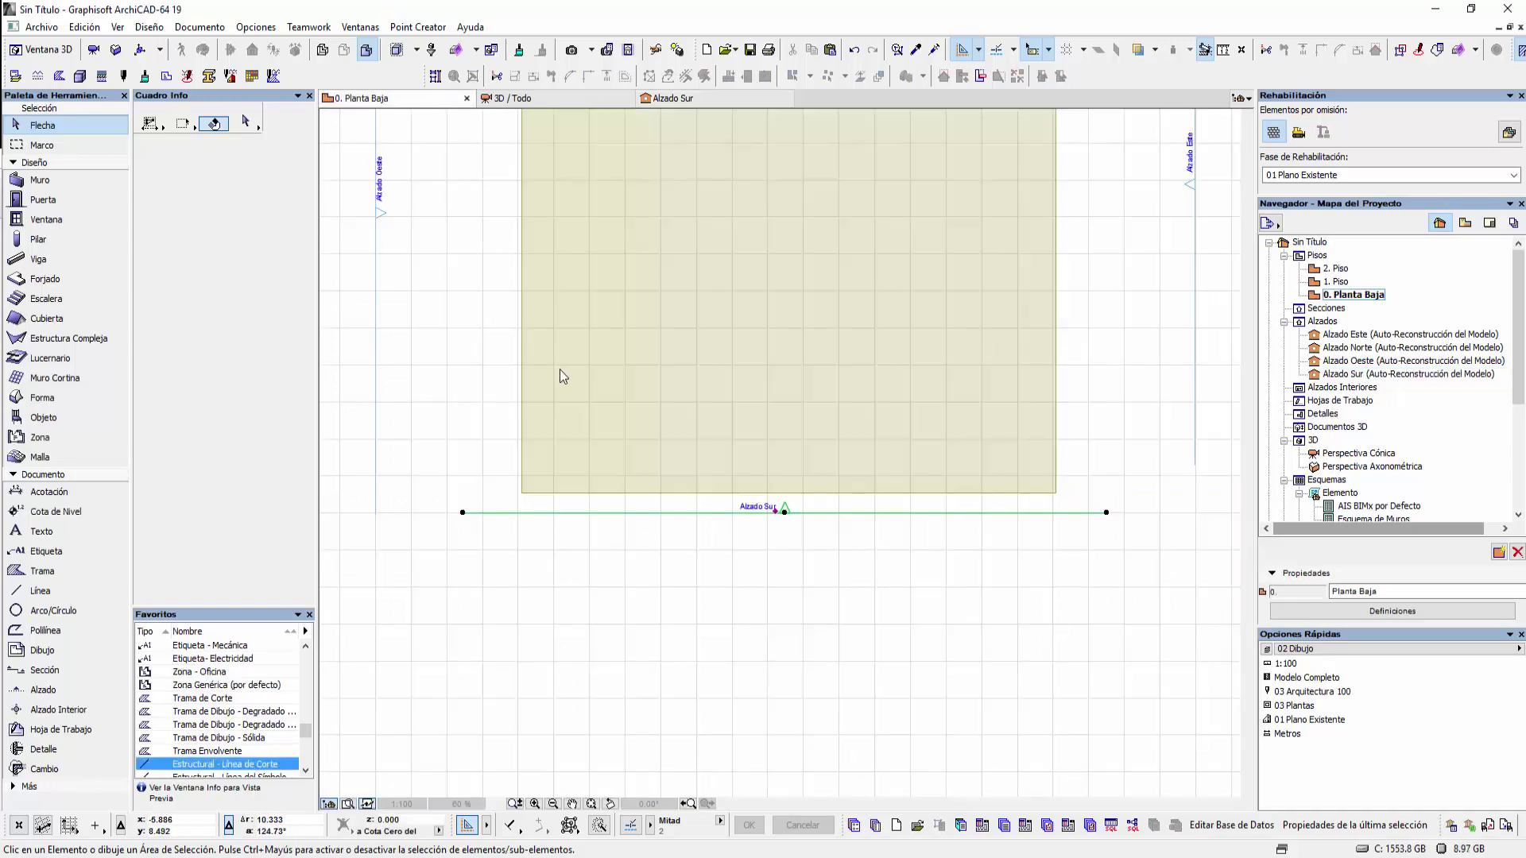
{"action": "left_click", "coordinate": [618, 542]}
{"action": "scroll", "coordinate": [620, 608], "scroll_direction": "down", "scroll_amount": 1}
{"action": "mouse_move", "coordinate": [620, 609]}
{"action": "middle_mouse_down"}
{"action": "mouse_move", "coordinate": [706, 603]}
{"action": "mouse_move", "coordinate": [628, 608]}
{"action": "middle_mouse_up"}
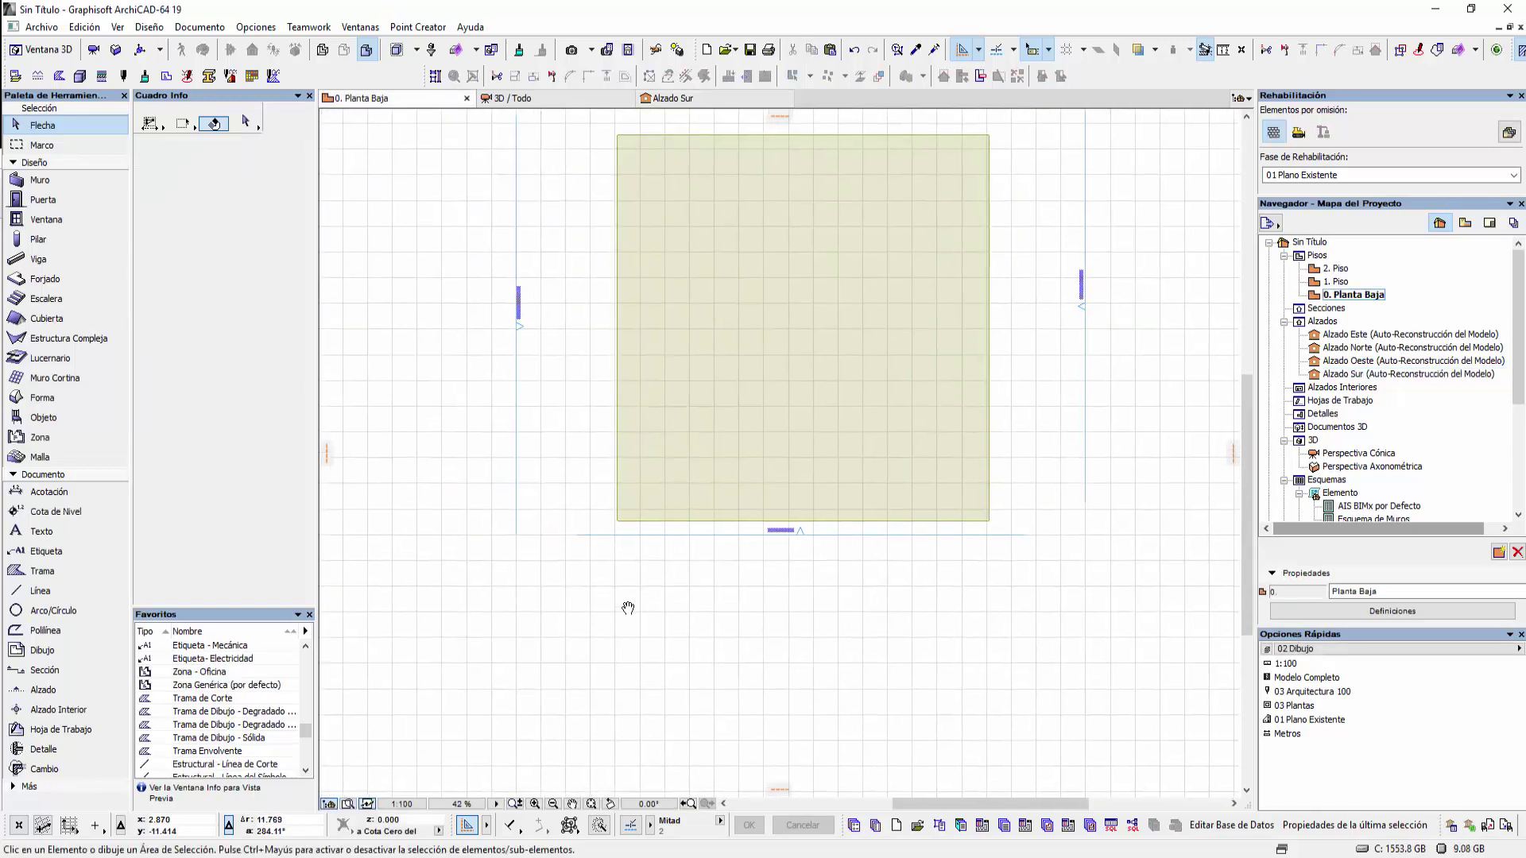
Open the Wall tool's default settings and view the base reference level choices
{"action": "left_click", "coordinate": [55, 183]}
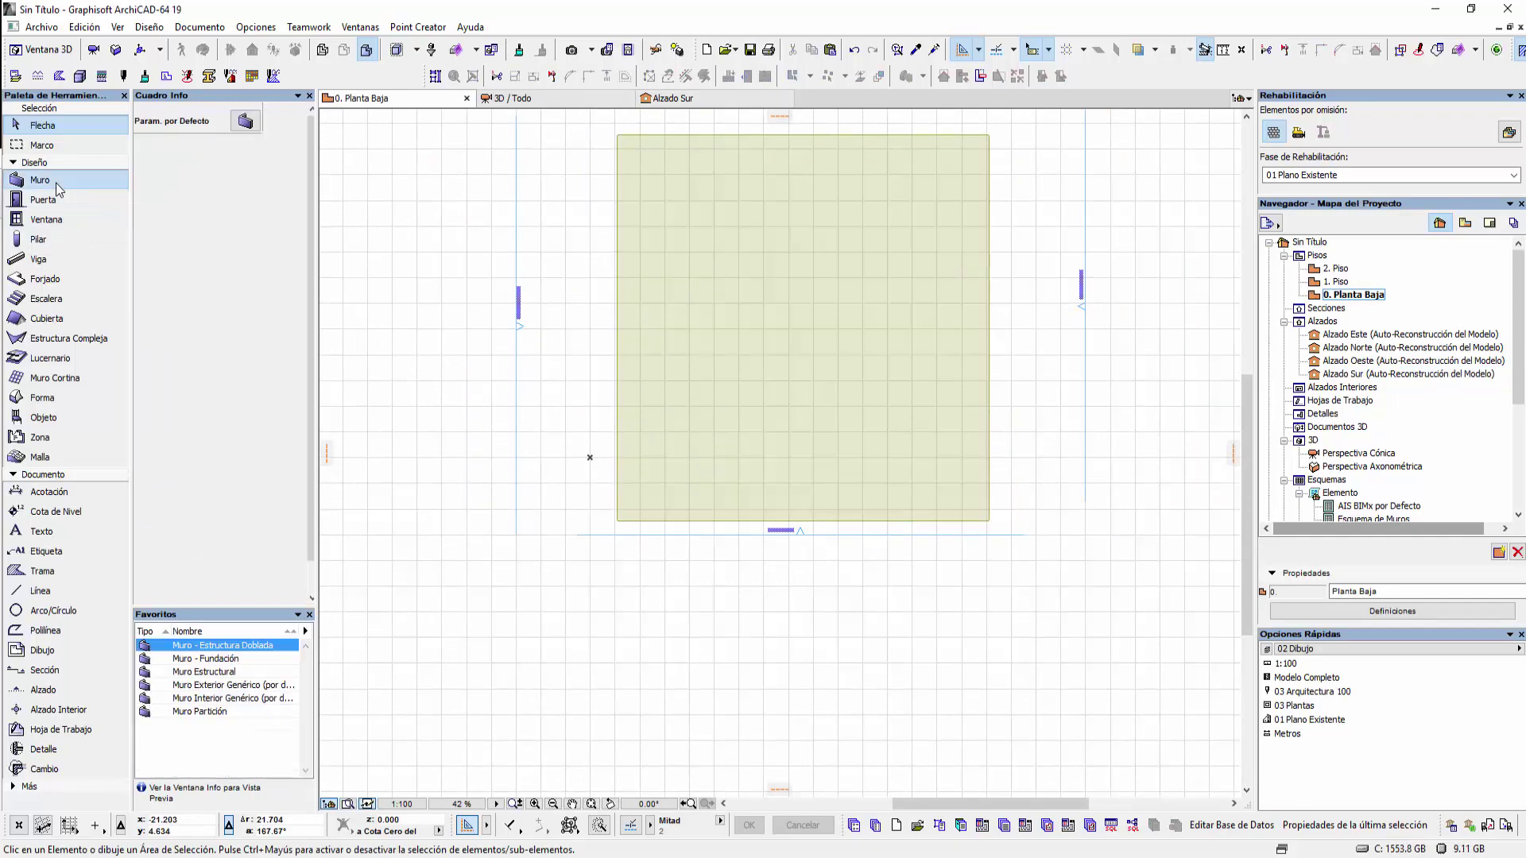
{"action": "left_click", "coordinate": [246, 121]}
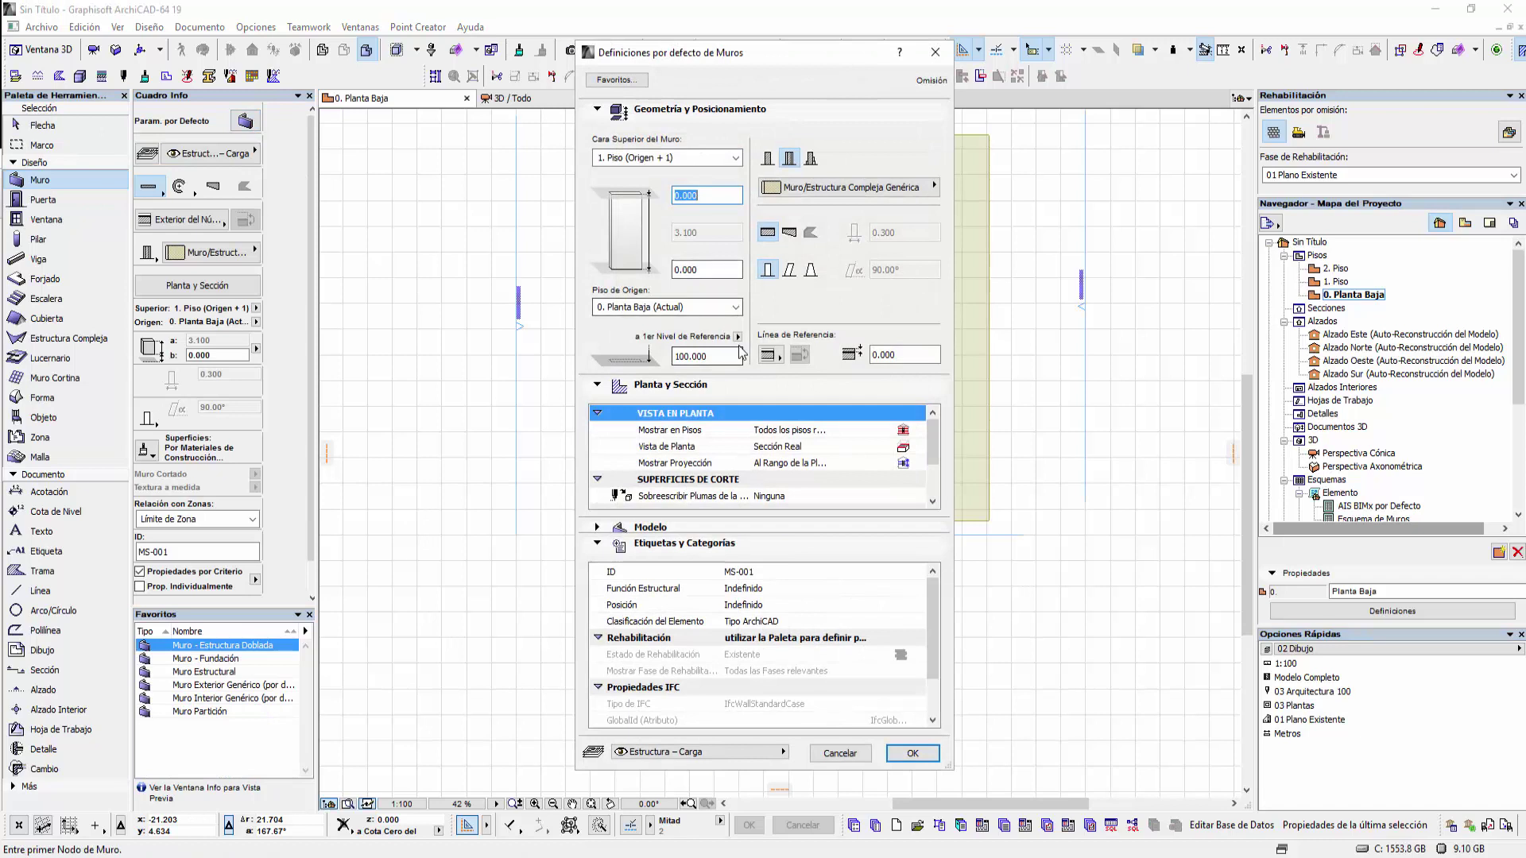
{"action": "left_click", "coordinate": [737, 337]}
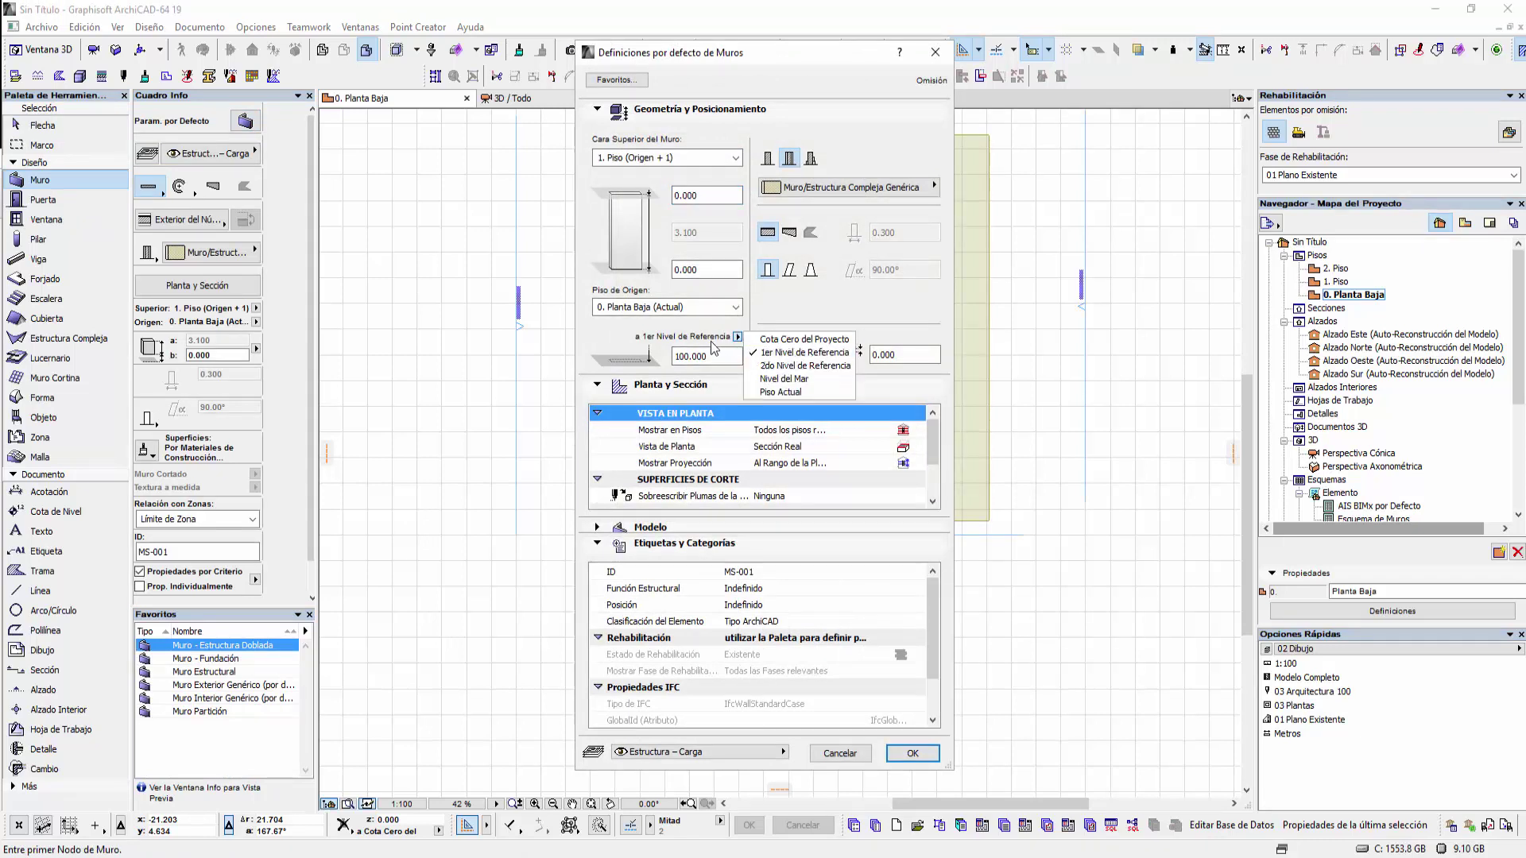
{"action": "left_click", "coordinate": [707, 343]}
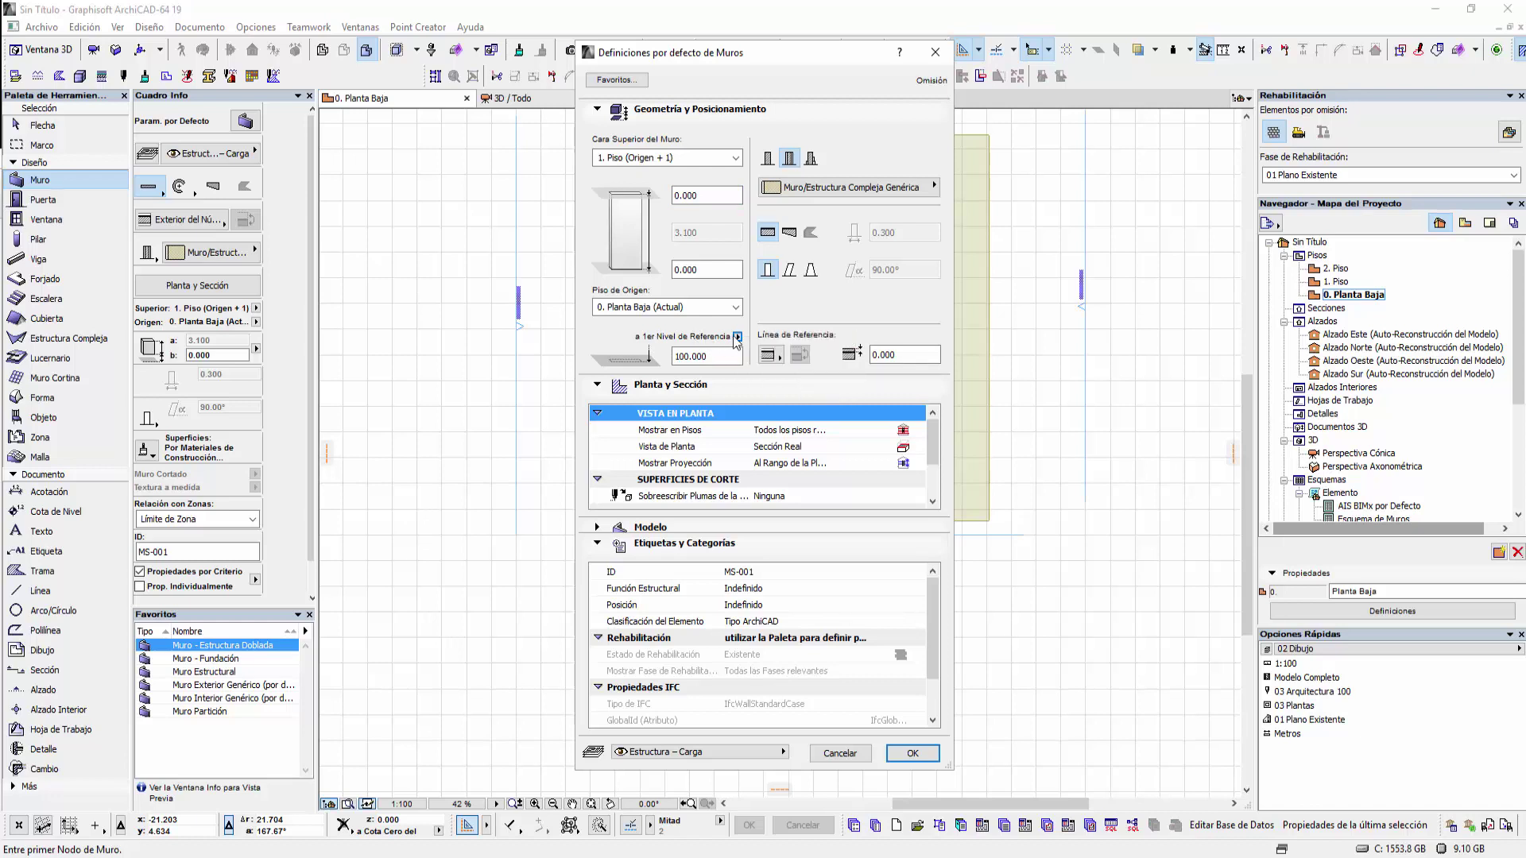
{"action": "left_click", "coordinate": [738, 337]}
Try the wall base against both reference levels, sea level and project zero, then cancel
{"action": "left_click", "coordinate": [737, 337]}
{"action": "left_click", "coordinate": [767, 363]}
{"action": "left_click", "coordinate": [737, 339]}
{"action": "left_click", "coordinate": [756, 370]}
{"action": "left_click", "coordinate": [737, 337]}
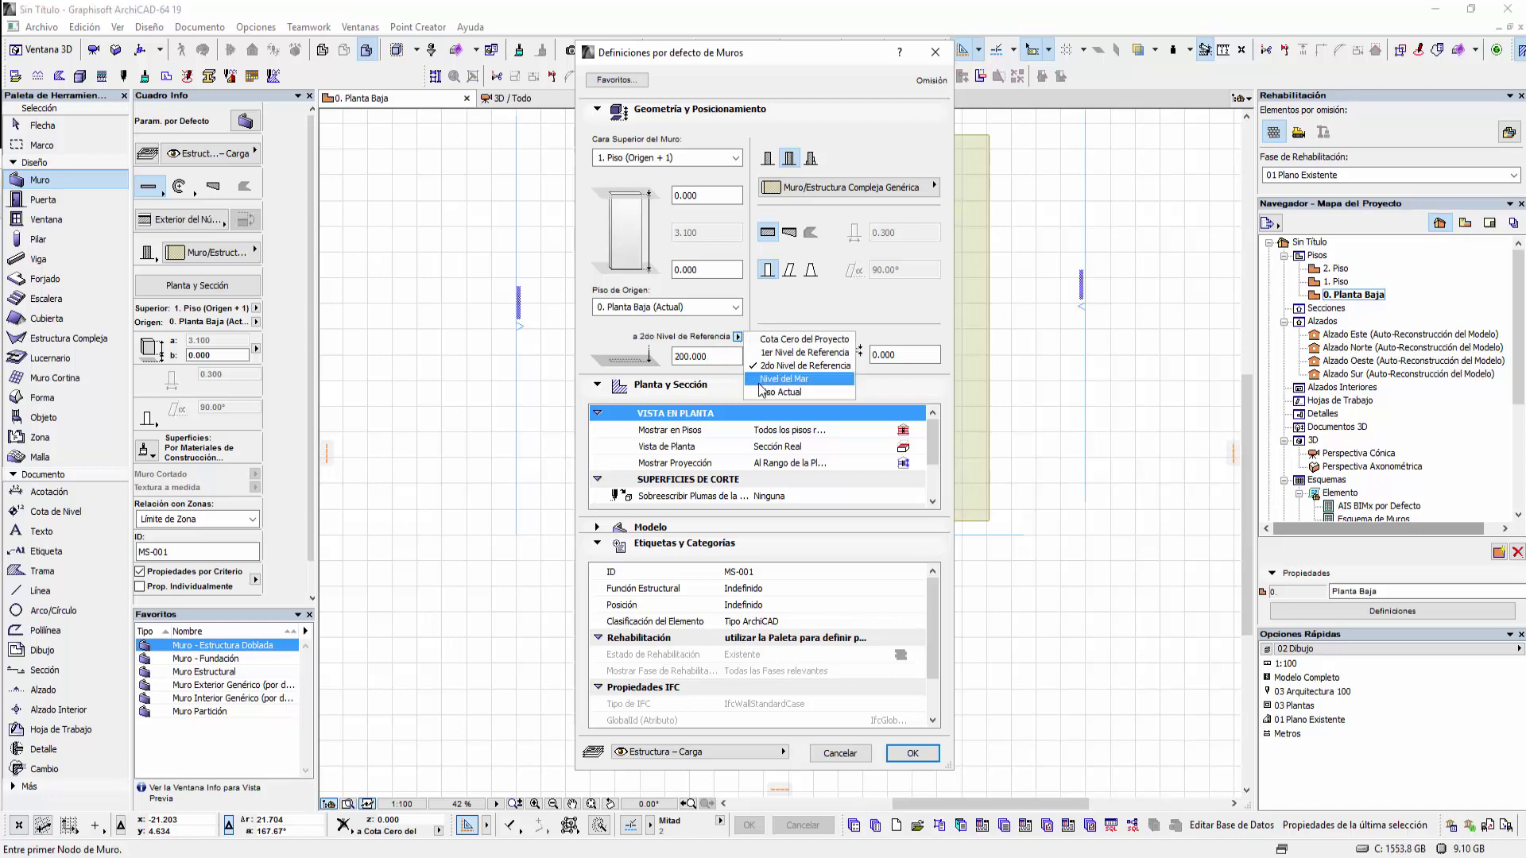
{"action": "left_click", "coordinate": [767, 392]}
{"action": "left_click", "coordinate": [737, 337]}
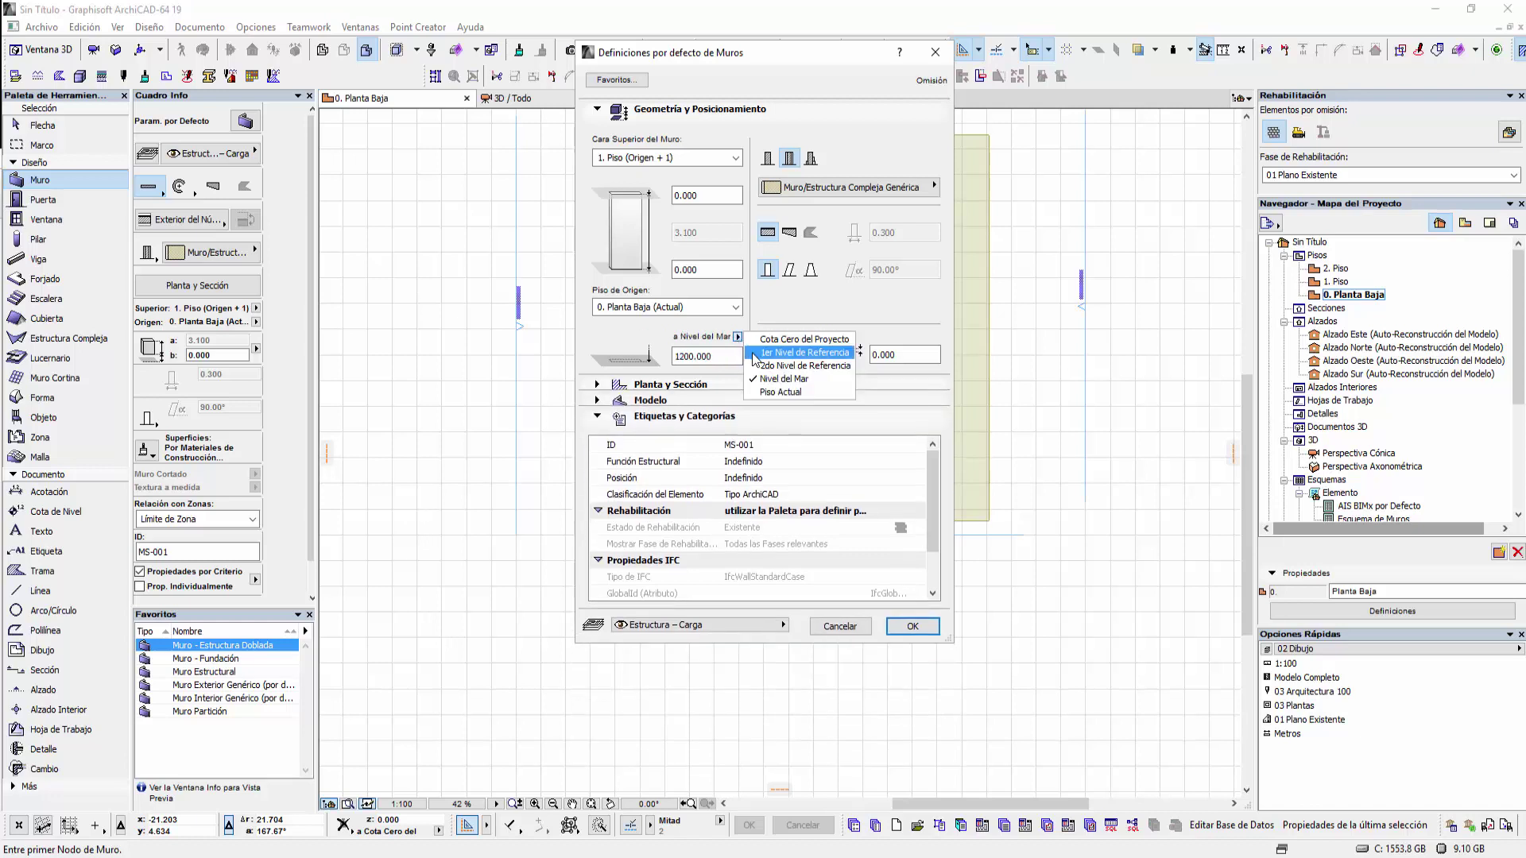
{"action": "left_click", "coordinate": [751, 362]}
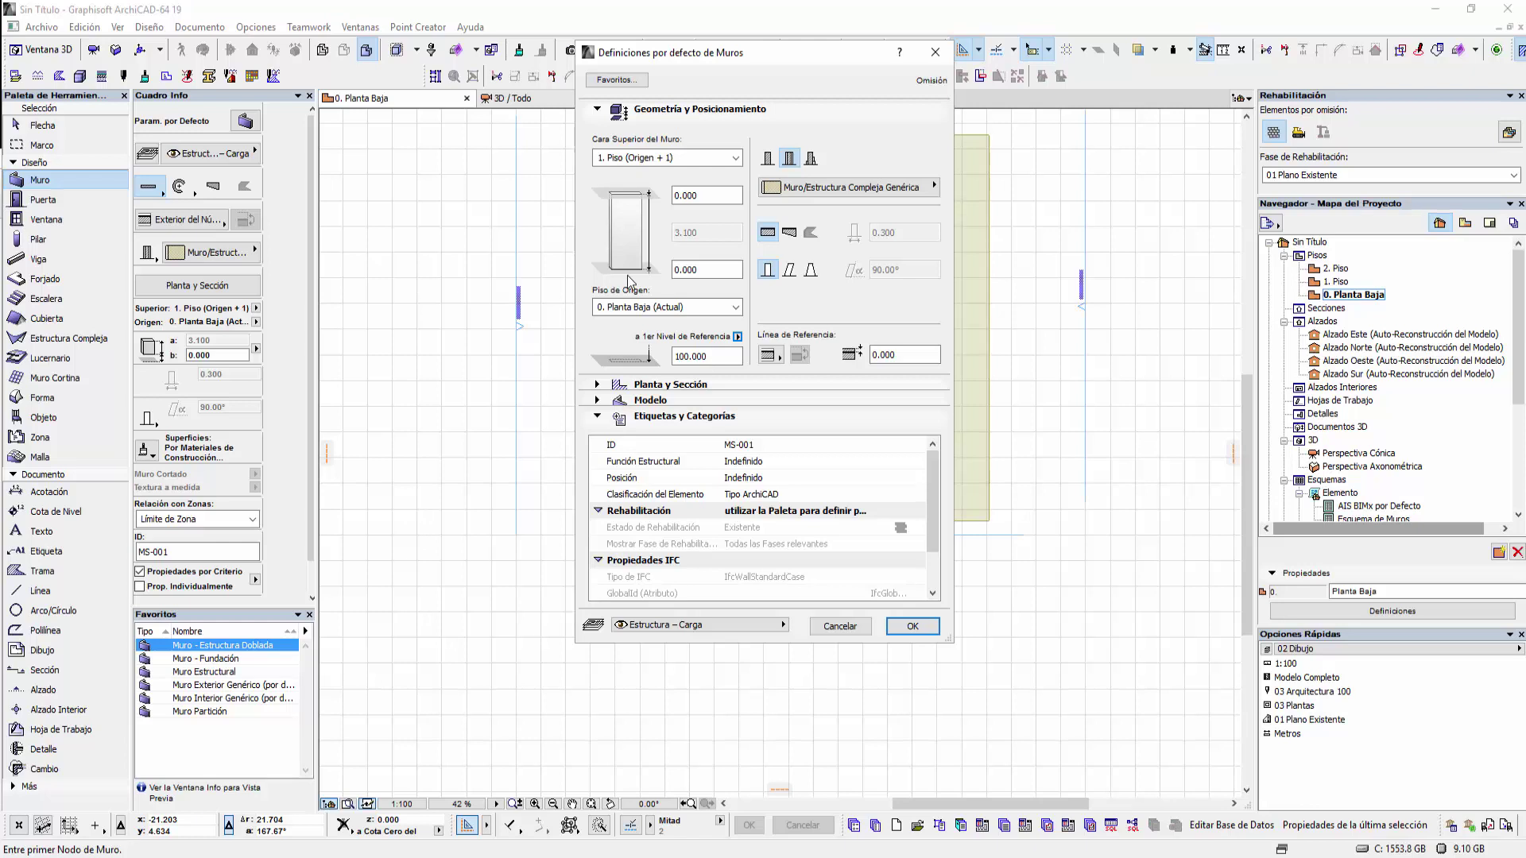
{"action": "left_click", "coordinate": [737, 337]}
{"action": "left_click", "coordinate": [737, 337]}
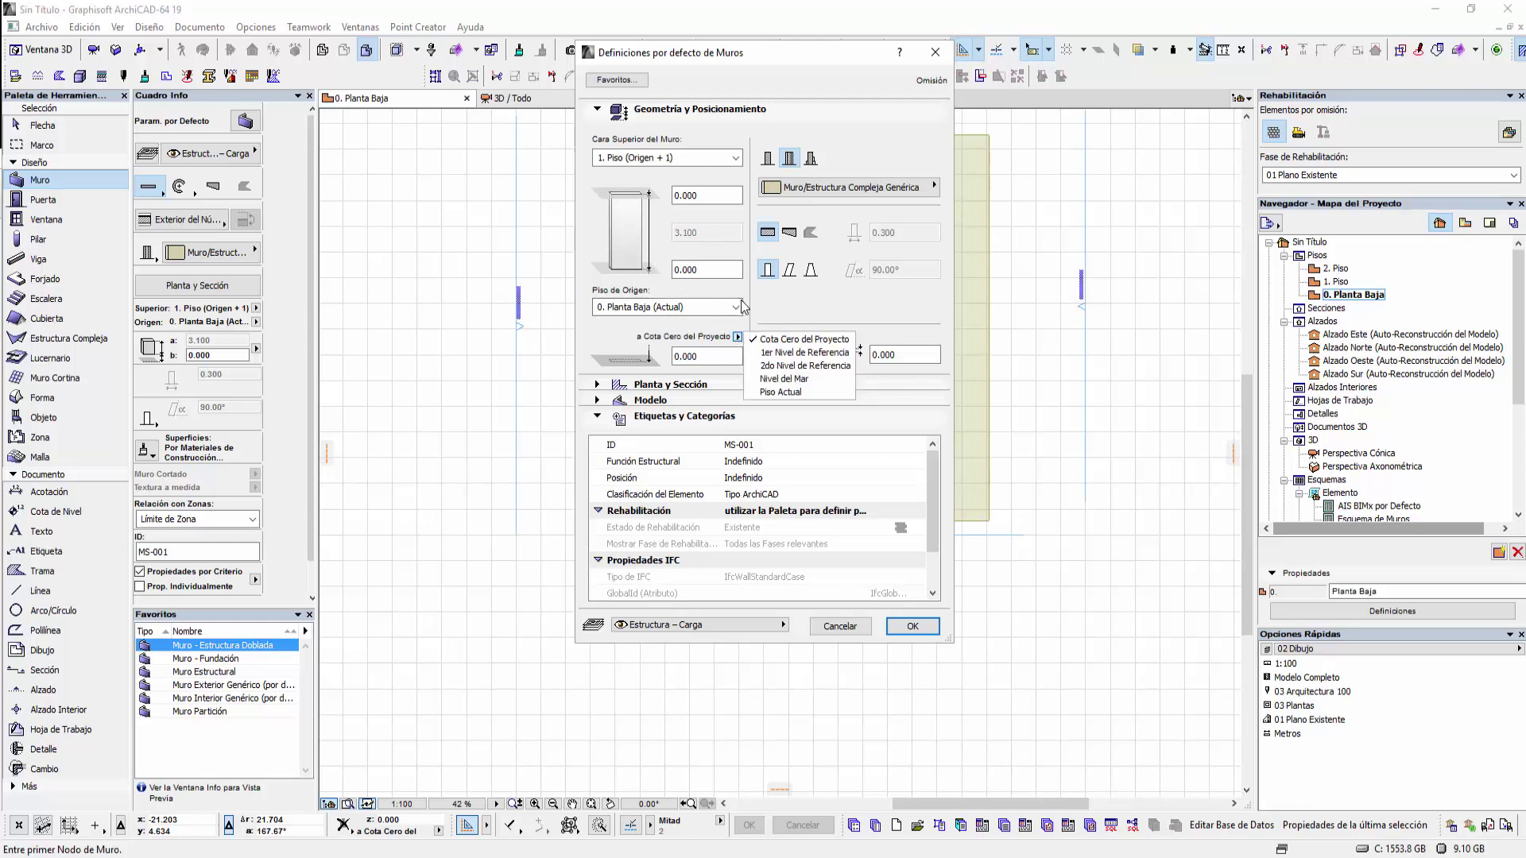
{"action": "left_click", "coordinate": [688, 345]}
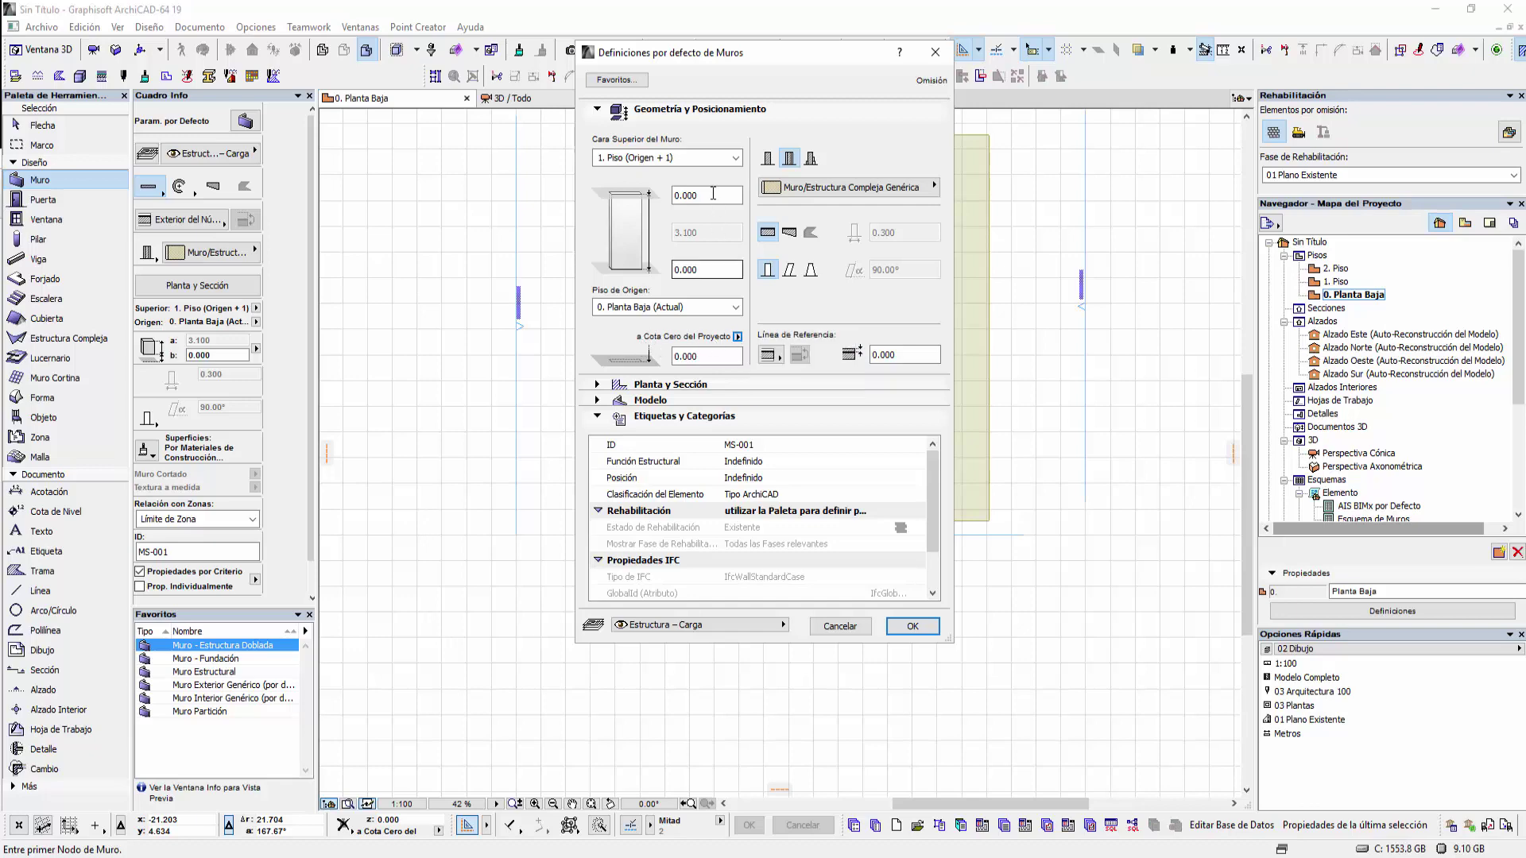
{"action": "left_click", "coordinate": [848, 634]}
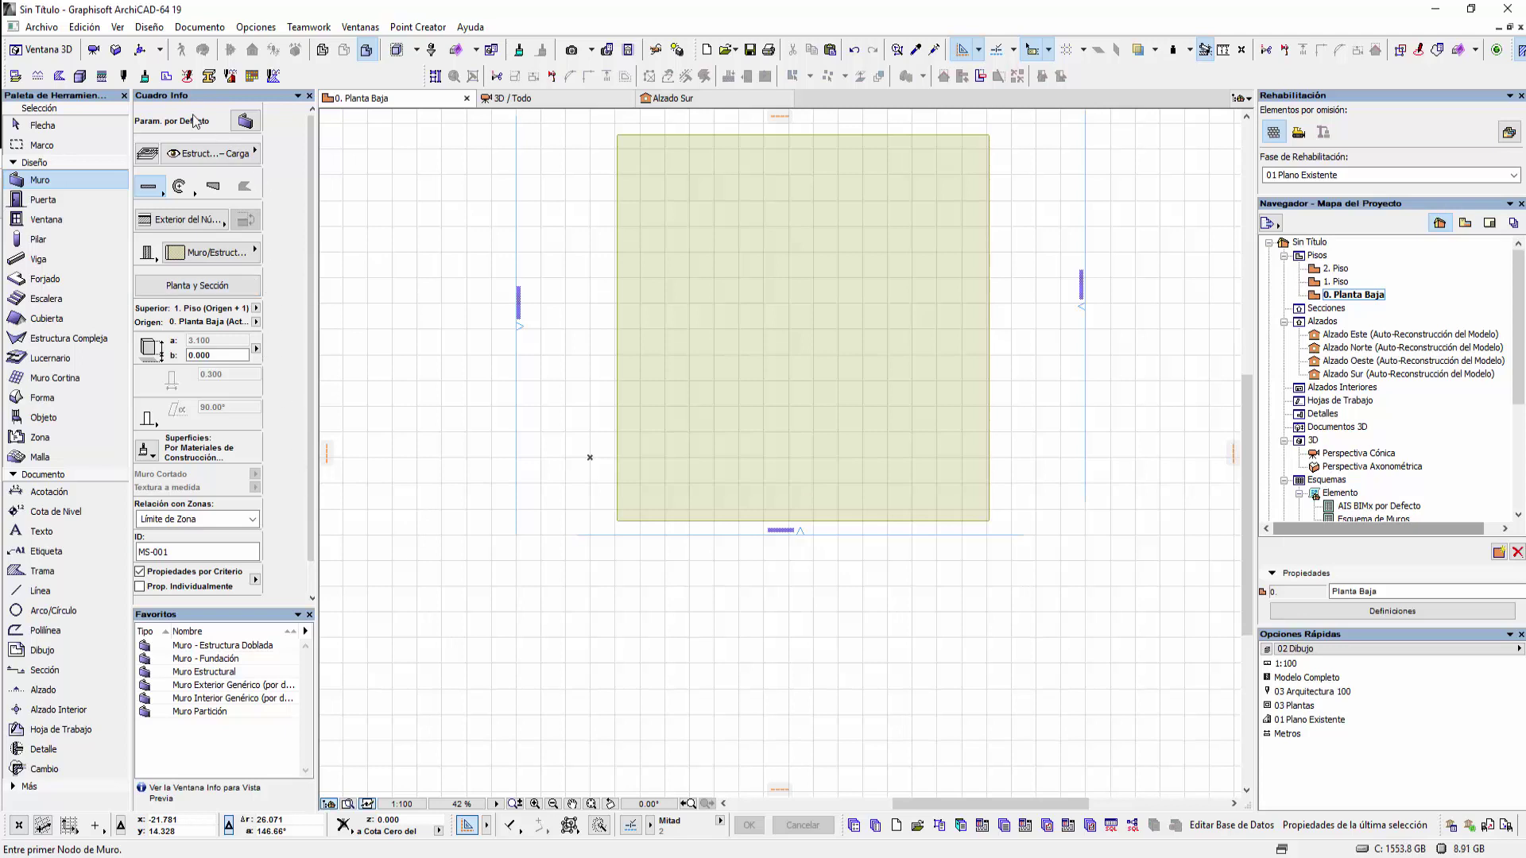
Show wall heights from project zero, then from 1er Nivel de Referencia, checking bottom and top values
{"action": "left_click", "coordinate": [256, 350]}
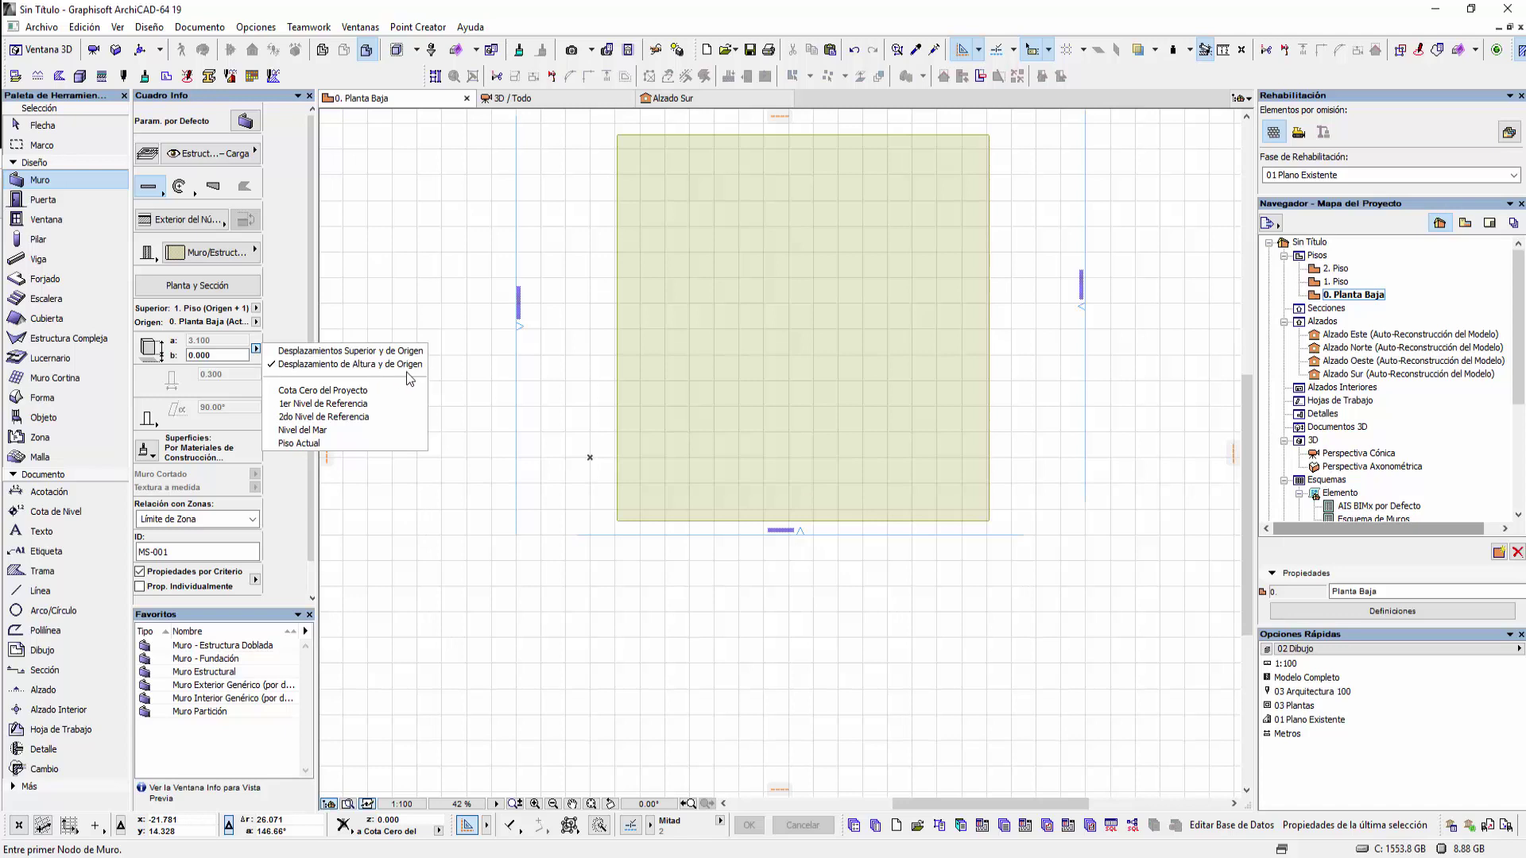
{"action": "left_click", "coordinate": [316, 393]}
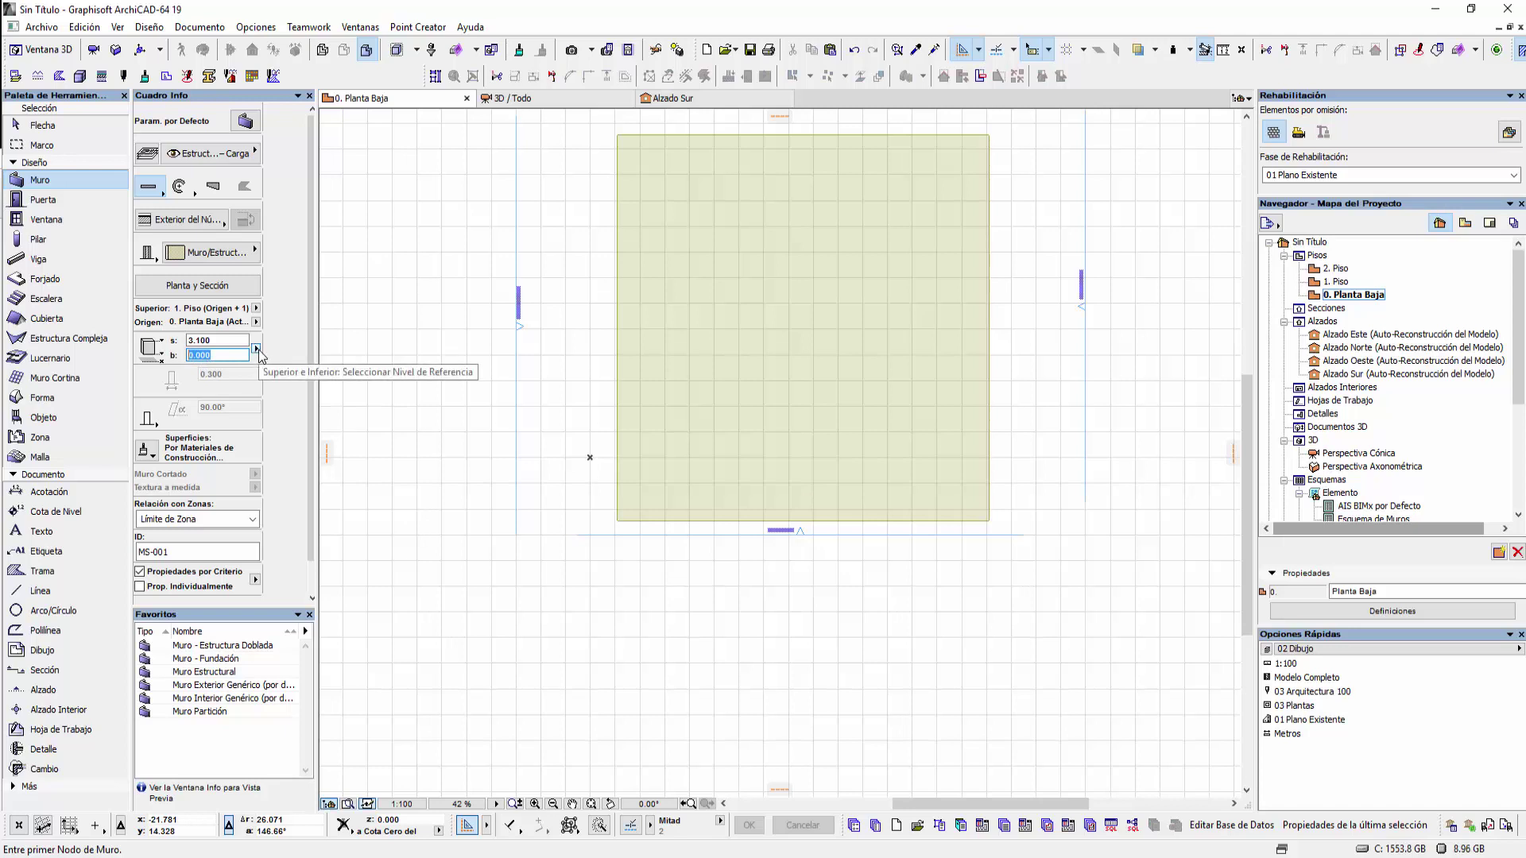
{"action": "left_click", "coordinate": [256, 351]}
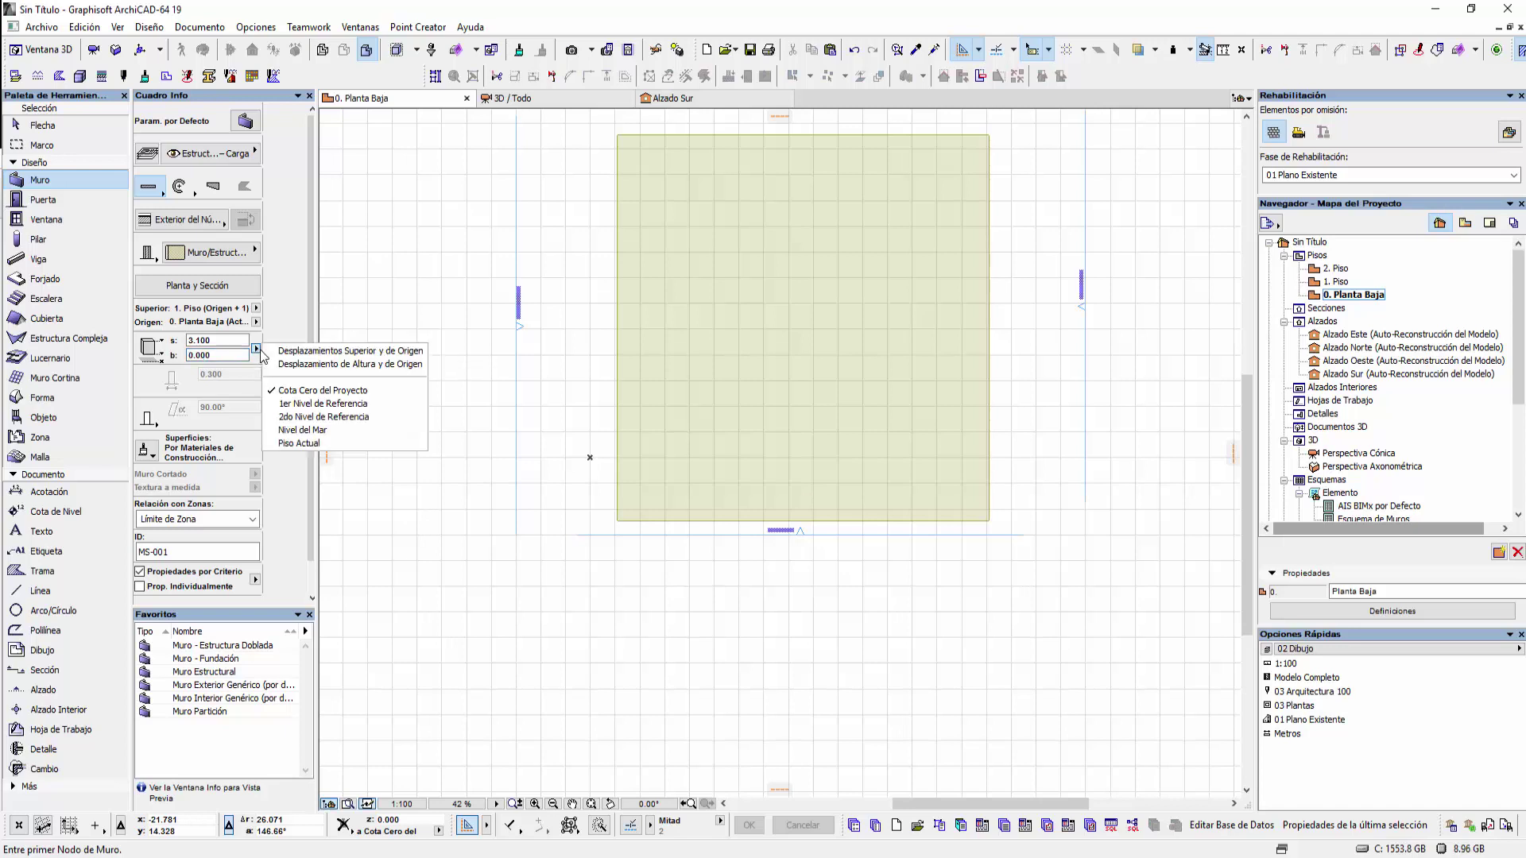
{"action": "left_click", "coordinate": [335, 407]}
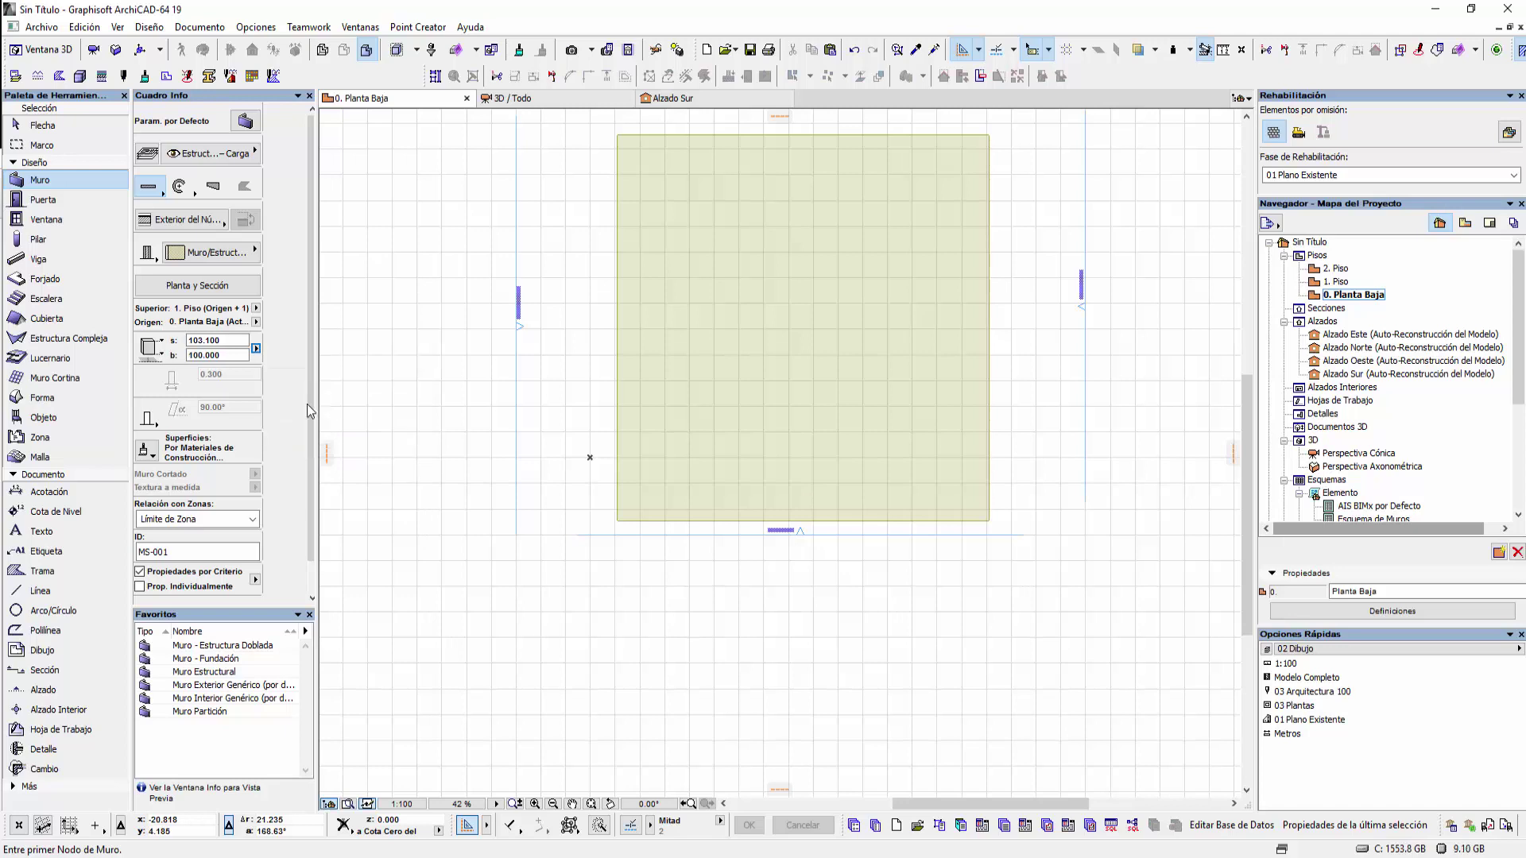
{"action": "left_click", "coordinate": [229, 358]}
{"action": "left_click", "coordinate": [233, 356]}
Switch wall heights to 2do Nivel de Referencia, then Nivel del Mar, then back to Piso Actual
{"action": "left_click", "coordinate": [256, 350]}
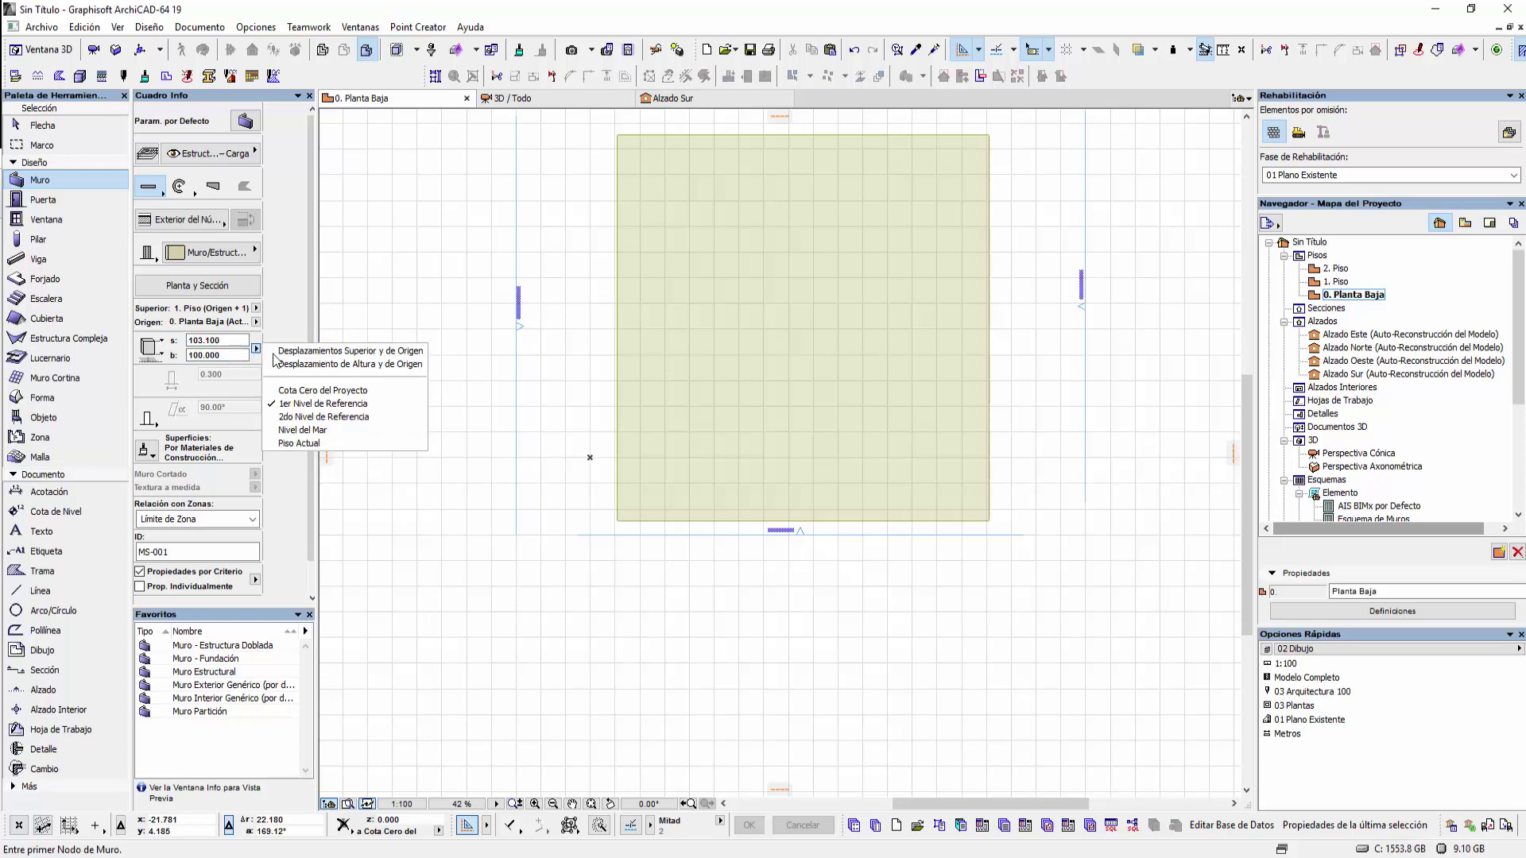
{"action": "left_click", "coordinate": [345, 420]}
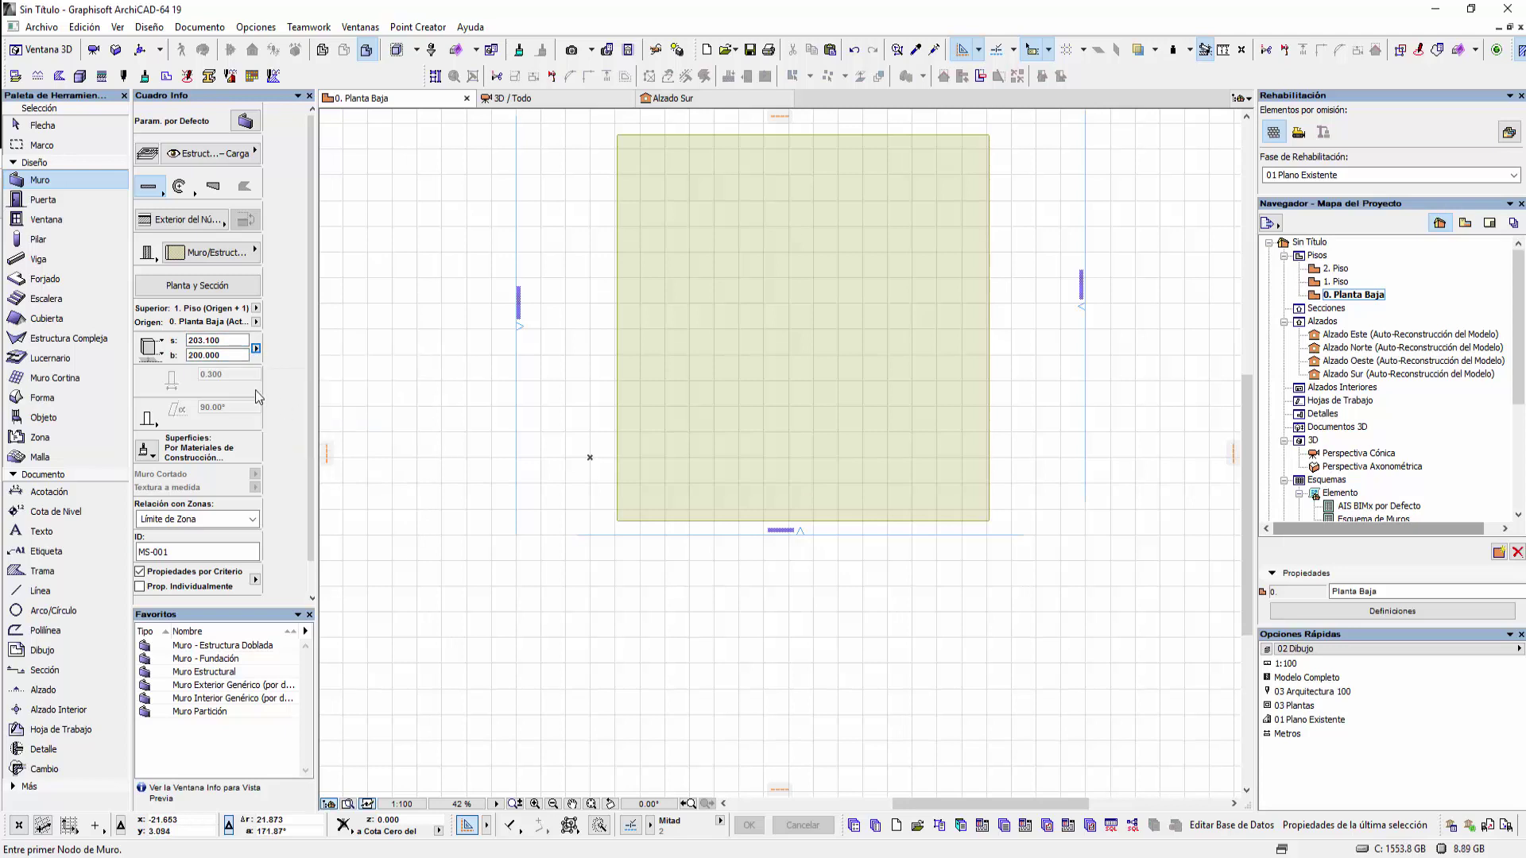
{"action": "left_click", "coordinate": [256, 348]}
{"action": "left_click", "coordinate": [335, 433]}
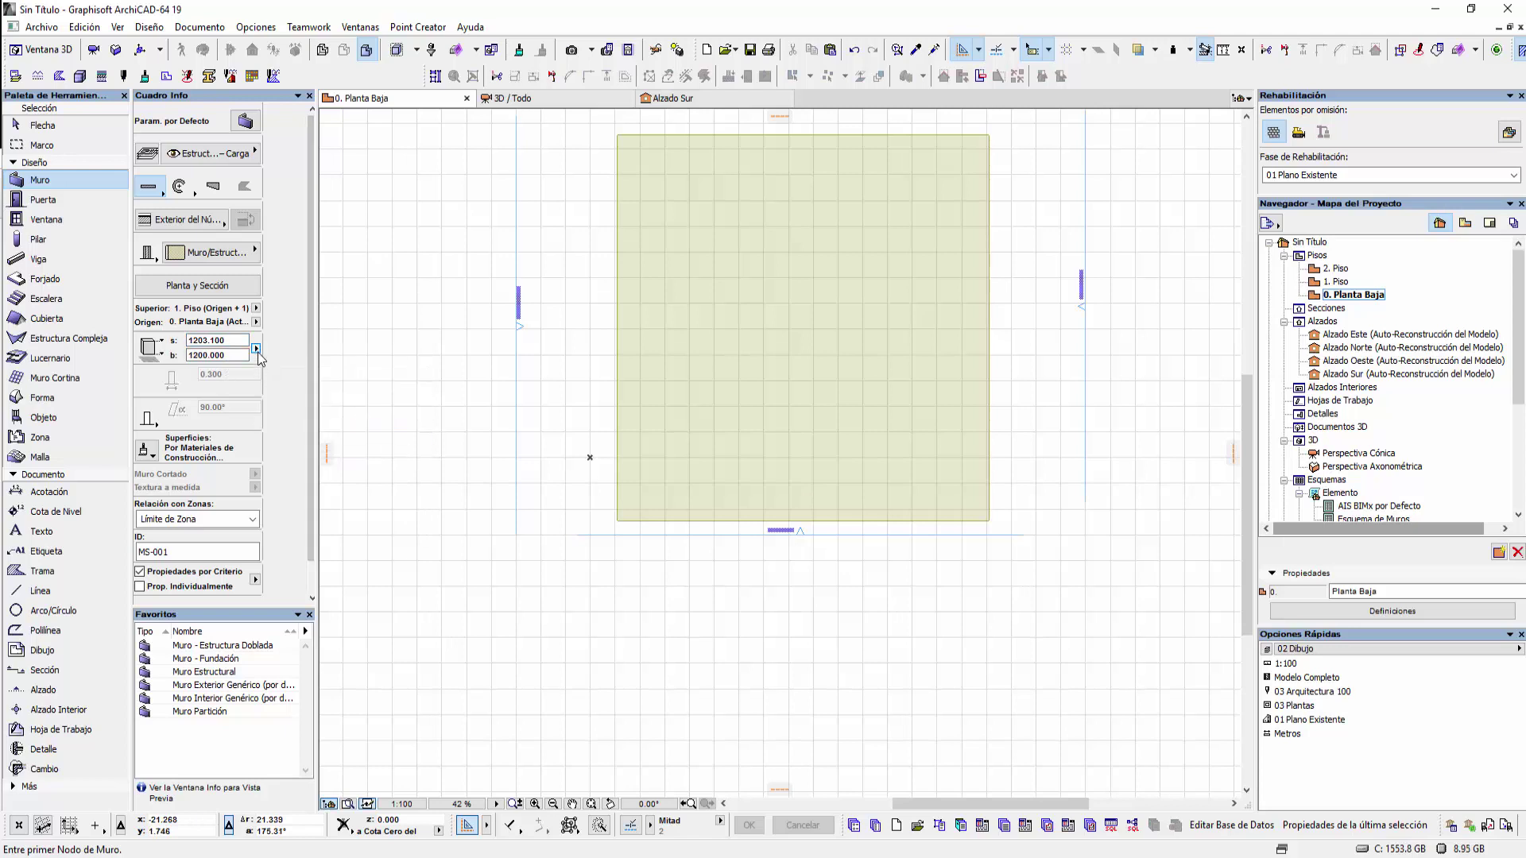
{"action": "left_click", "coordinate": [256, 348]}
{"action": "left_click", "coordinate": [314, 442]}
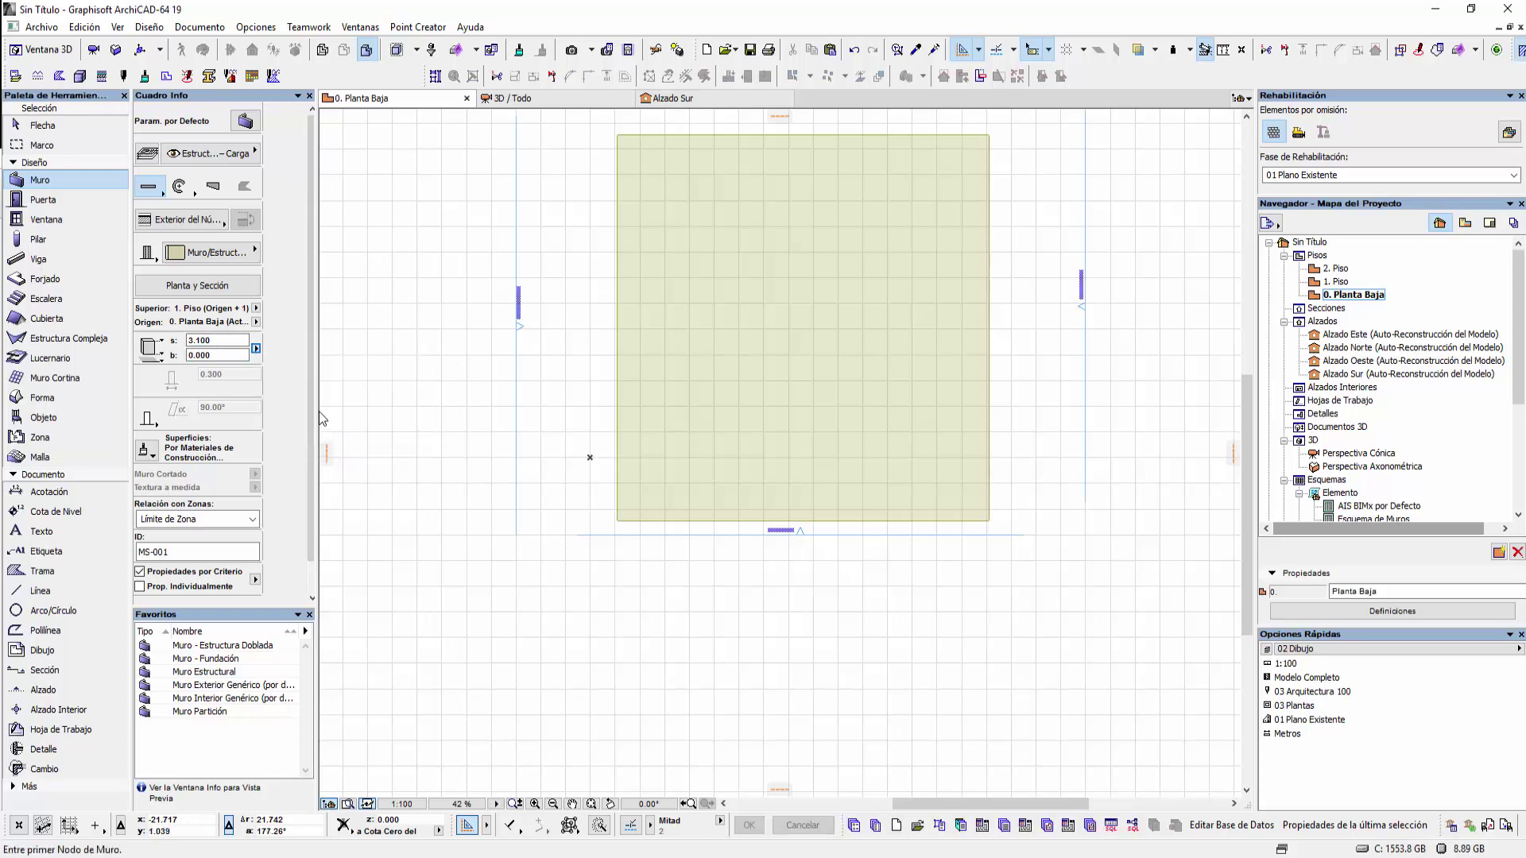
{"action": "left_click", "coordinate": [256, 349]}
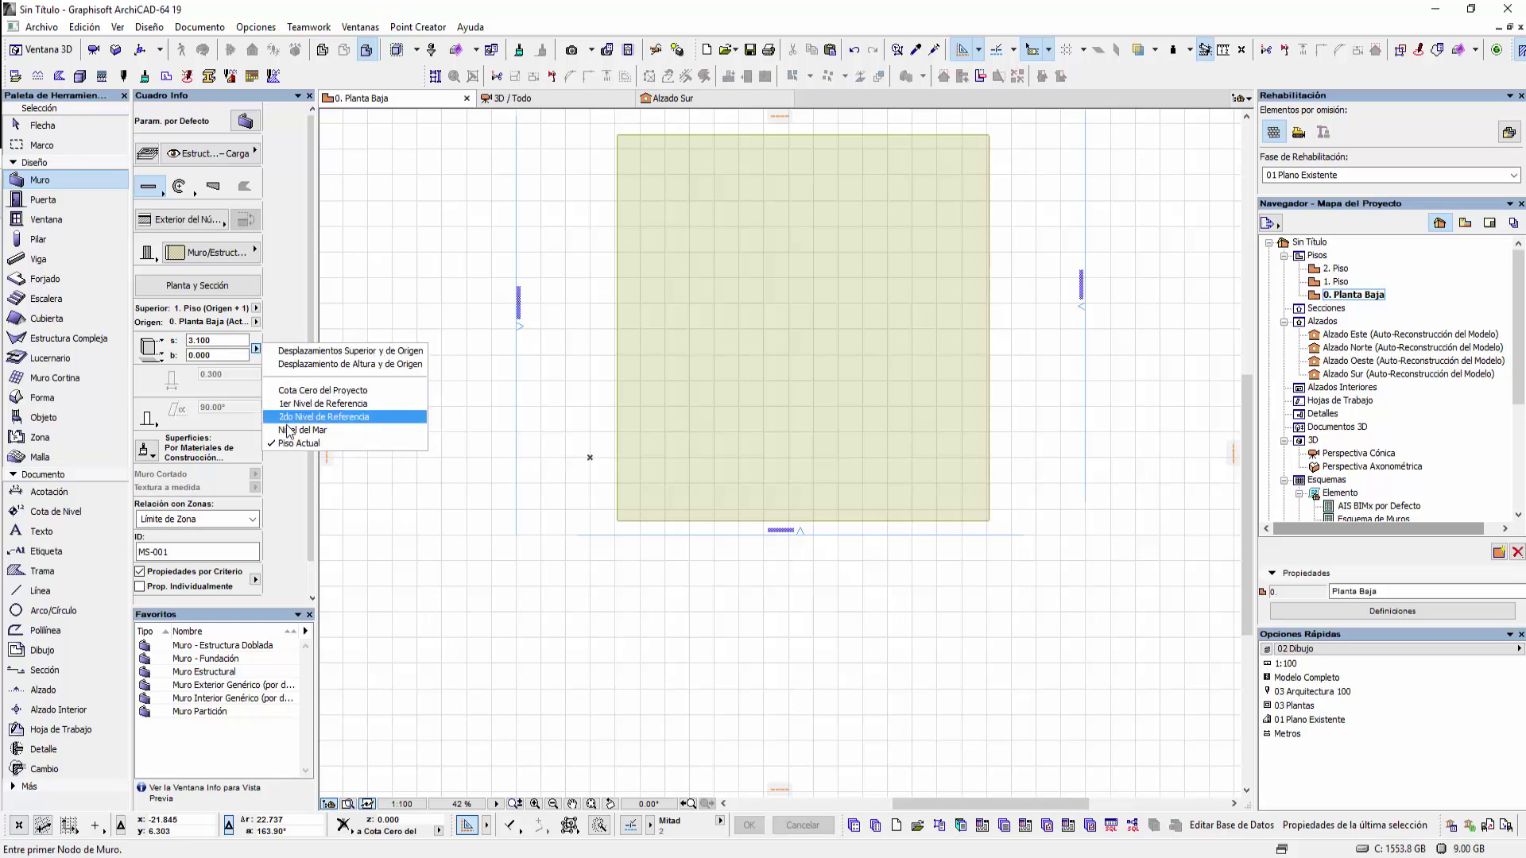
{"action": "left_click", "coordinate": [284, 310]}
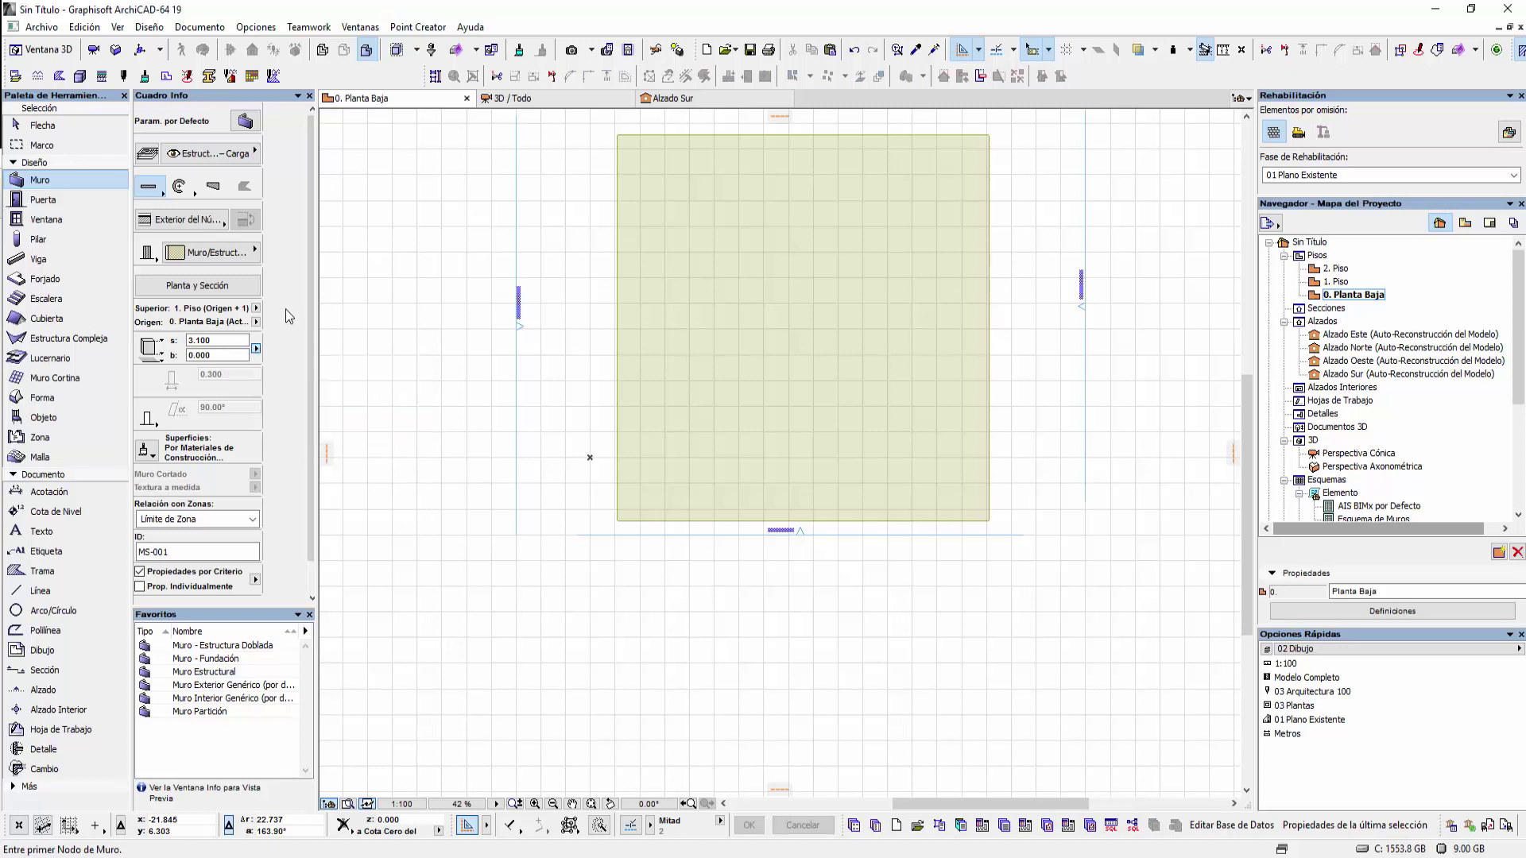
{"action": "left_click", "coordinate": [40, 238]}
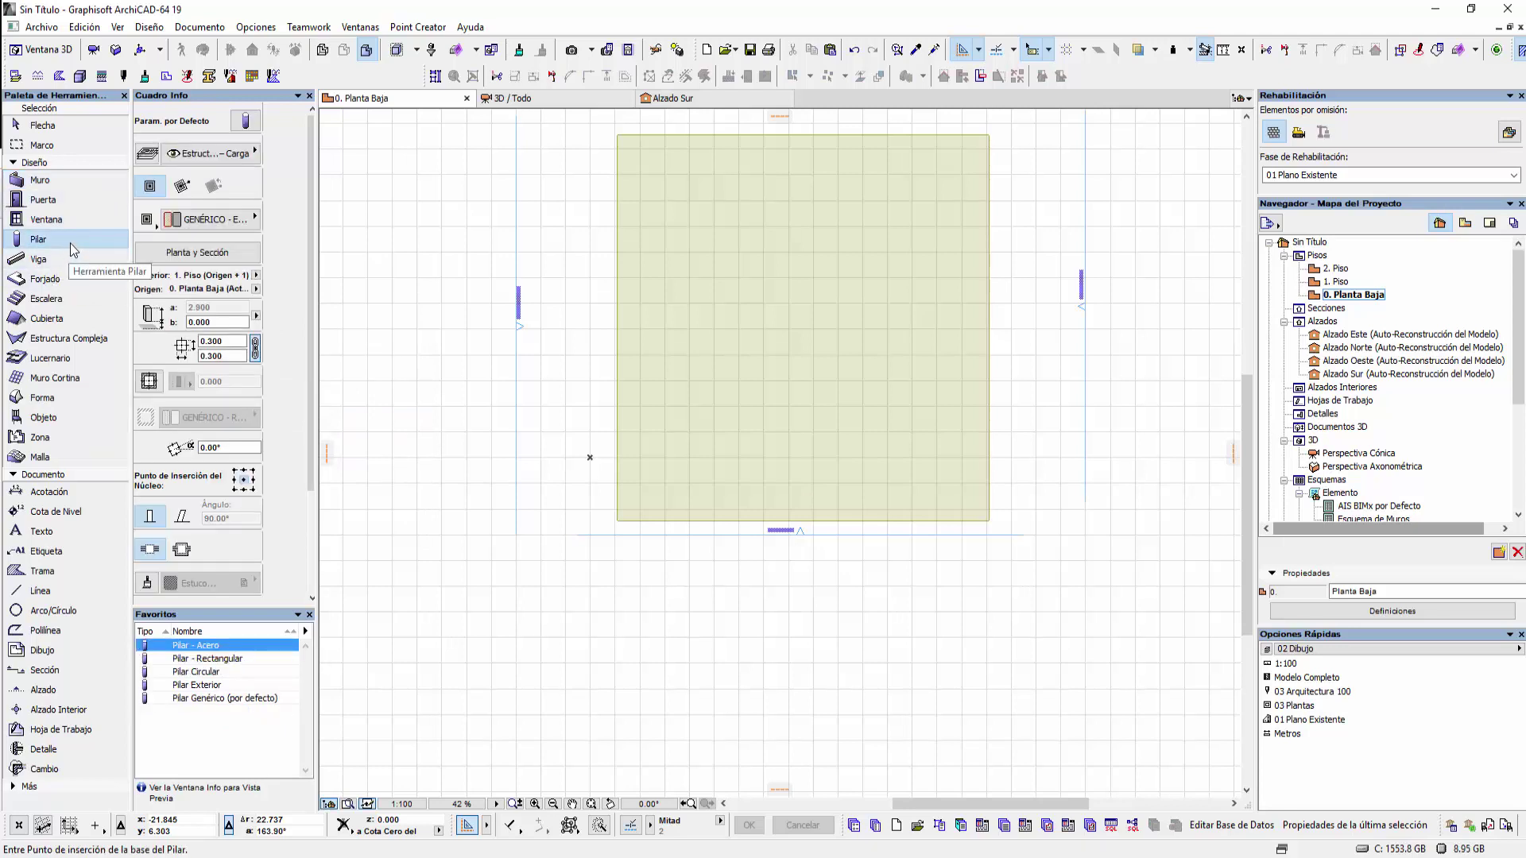
Review the height reference options for the Pilar, Viga and Forjado tools
{"action": "left_click", "coordinate": [256, 316]}
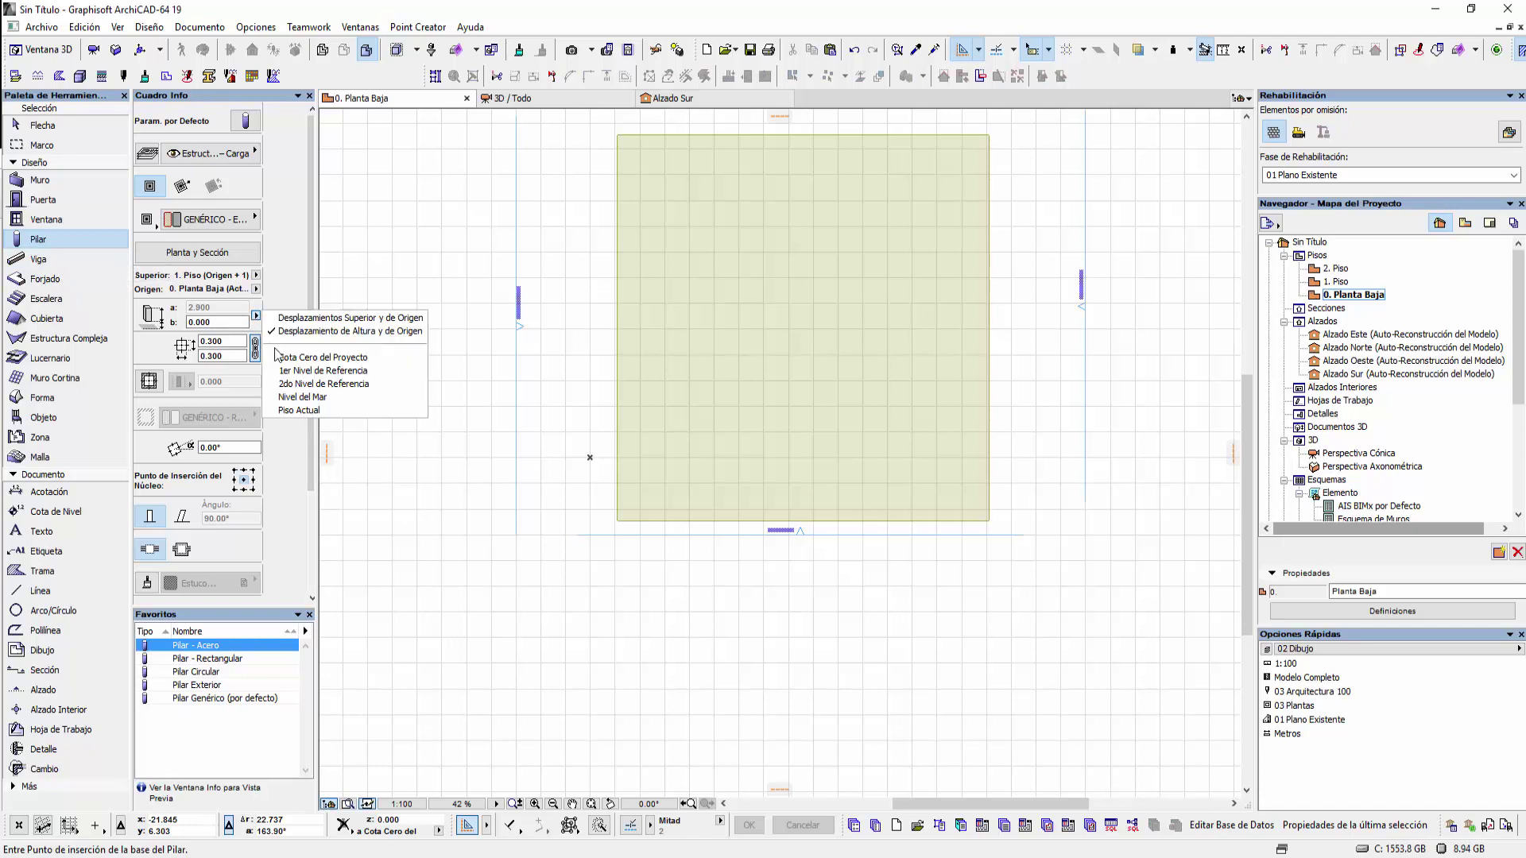
{"action": "left_click", "coordinate": [48, 260]}
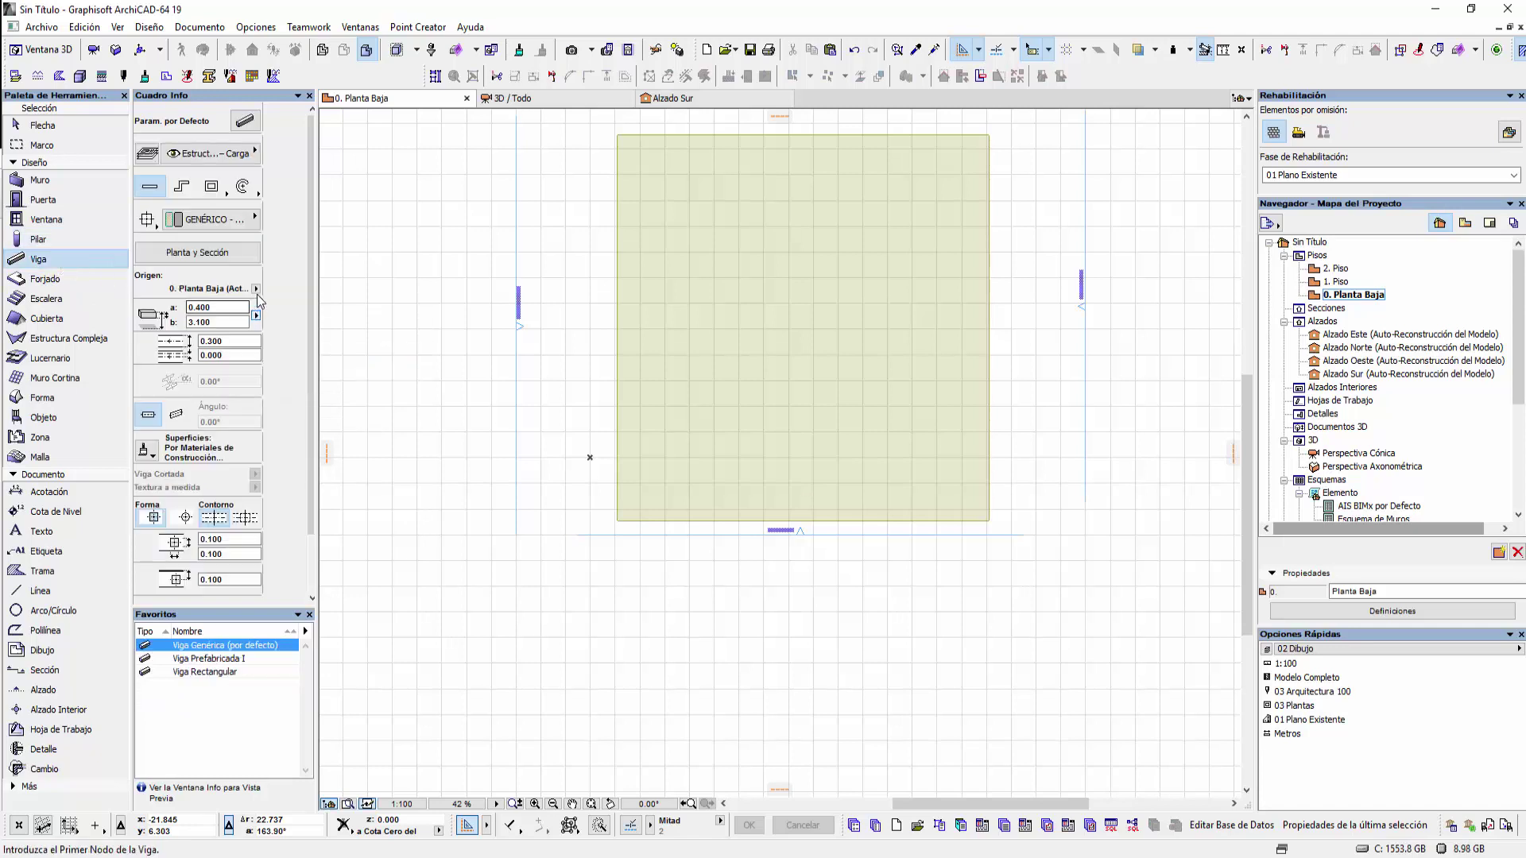
{"action": "left_click", "coordinate": [256, 289]}
{"action": "left_click", "coordinate": [256, 318]}
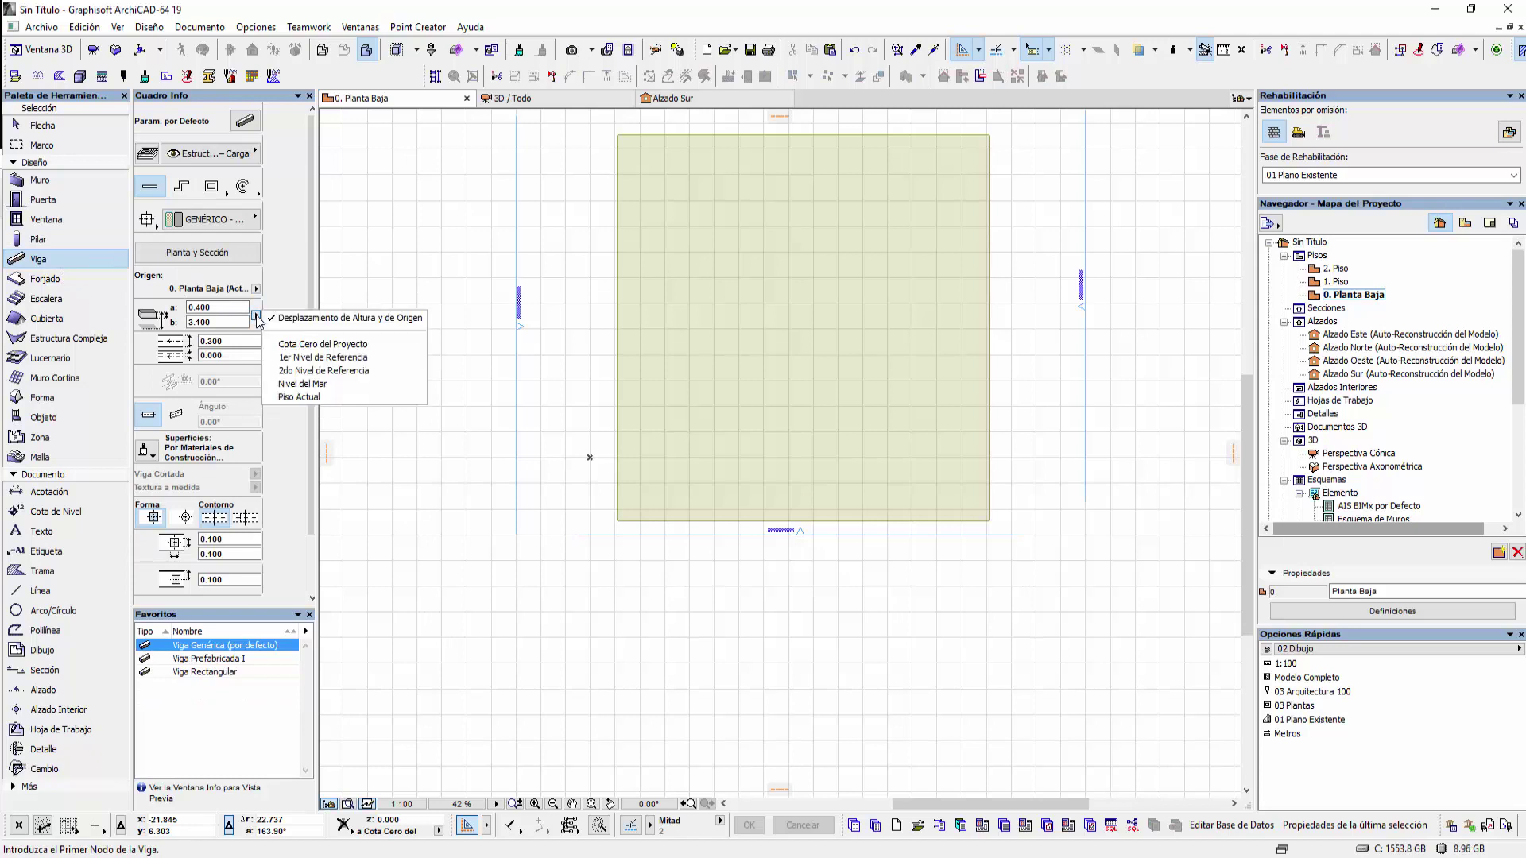
{"action": "left_click", "coordinate": [44, 279]}
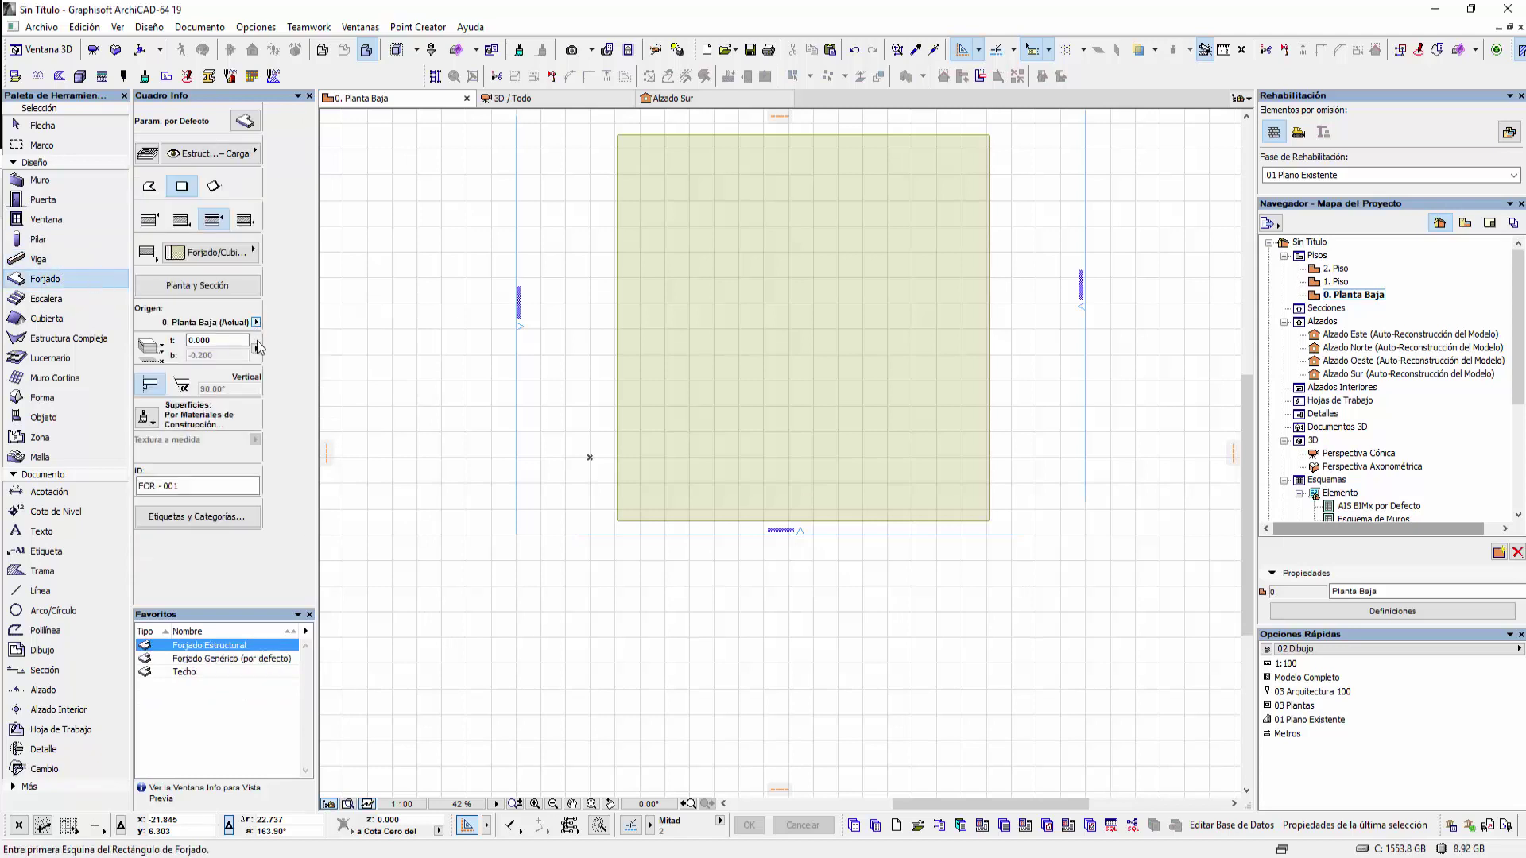
{"action": "left_click", "coordinate": [257, 348]}
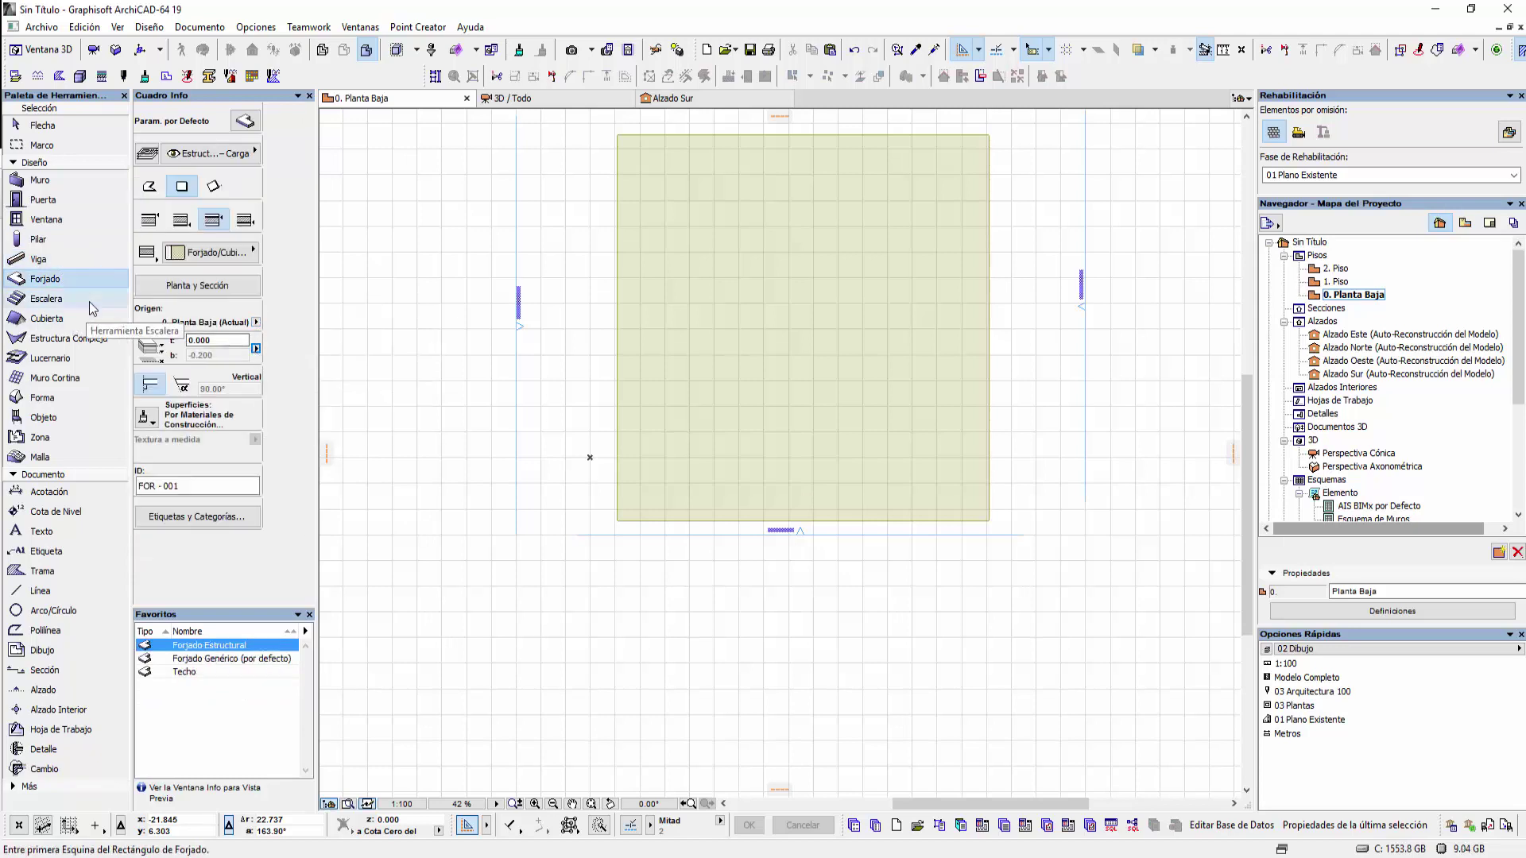
Review height references for Escalera, Cubierta, Estructura Compleja and Lucernario, ending on Muro Cortina
{"action": "left_click", "coordinate": [46, 299]}
{"action": "left_click", "coordinate": [255, 356]}
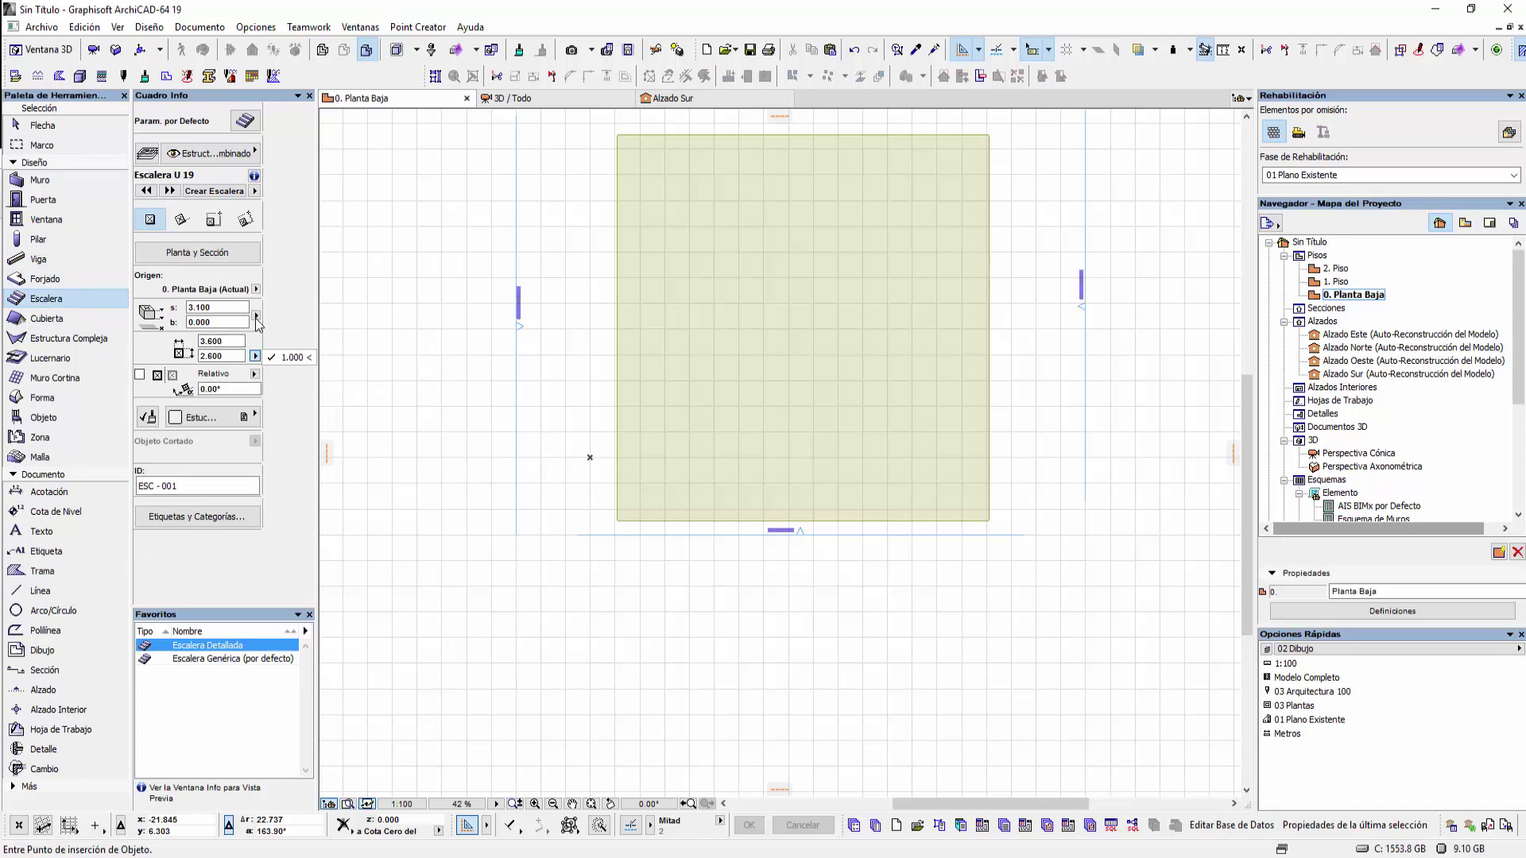
{"action": "left_click", "coordinate": [256, 317]}
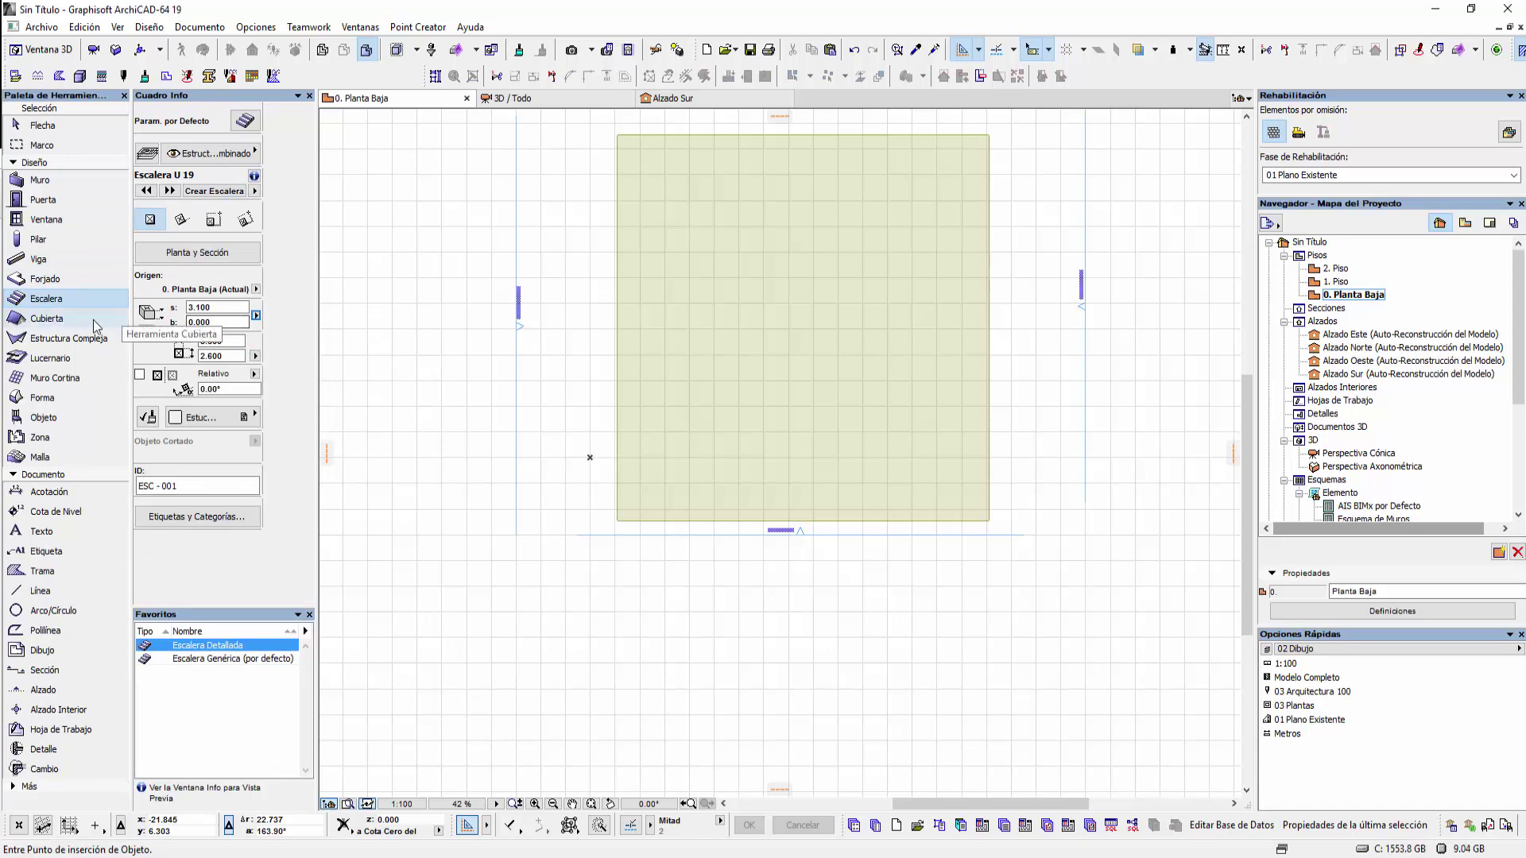
{"action": "left_click", "coordinate": [94, 320]}
{"action": "left_click", "coordinate": [256, 355]}
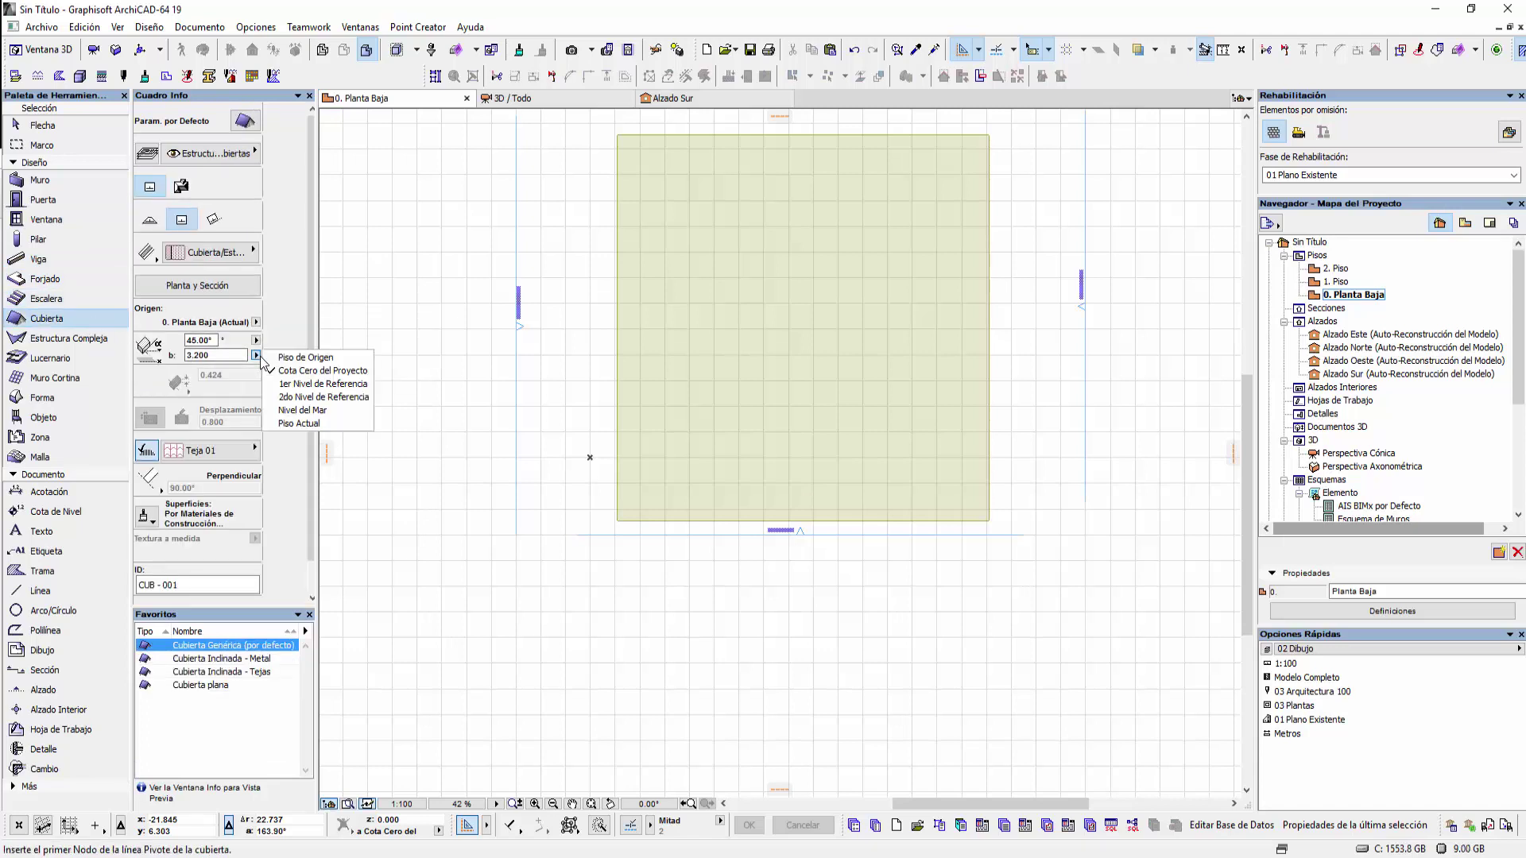
{"action": "left_click", "coordinate": [69, 337]}
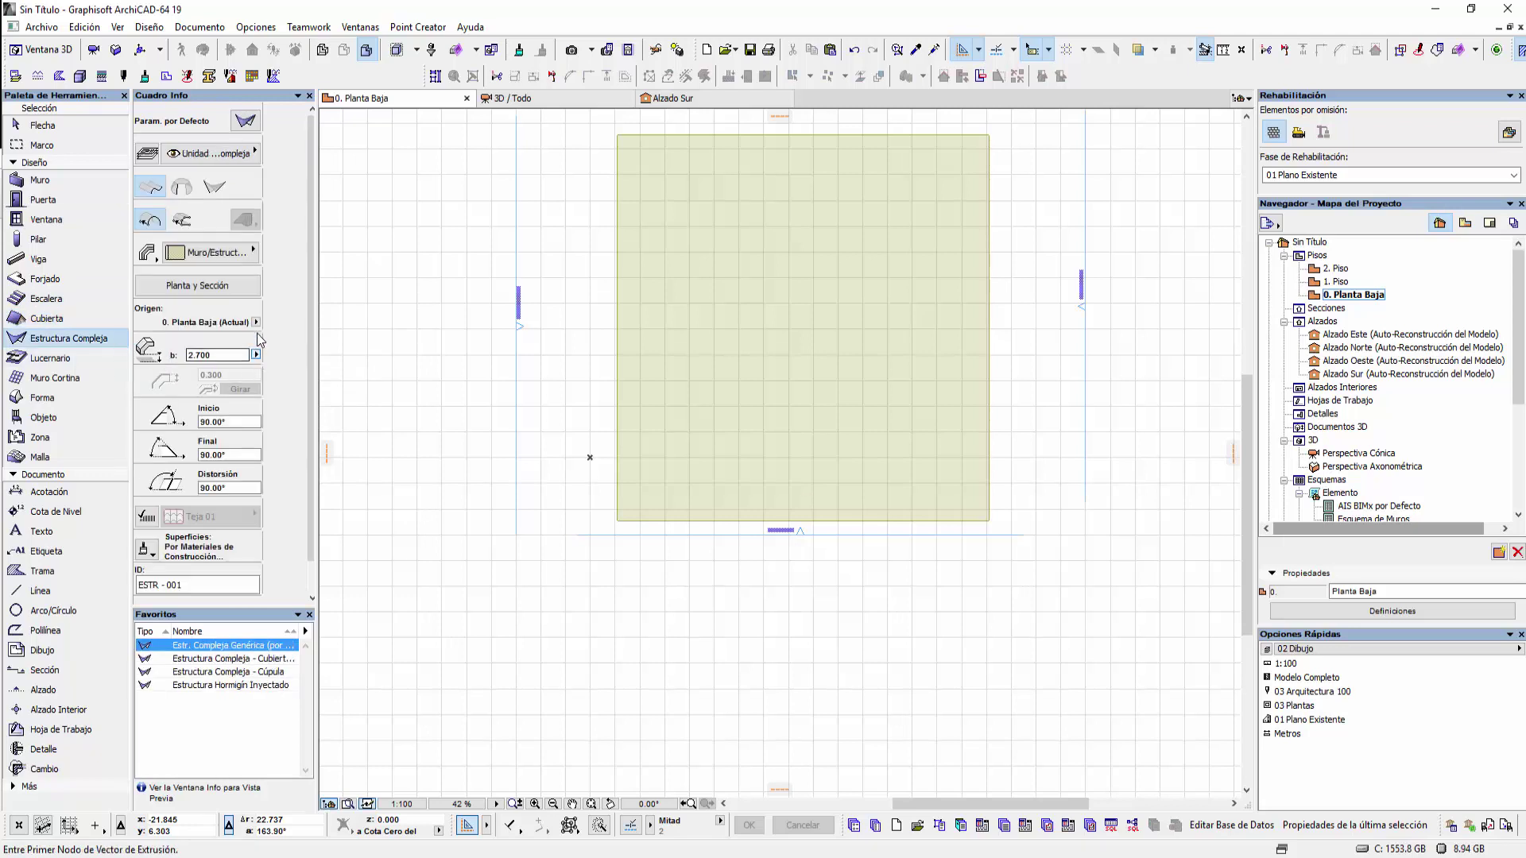
{"action": "left_click", "coordinate": [256, 355]}
{"action": "left_click", "coordinate": [84, 355]}
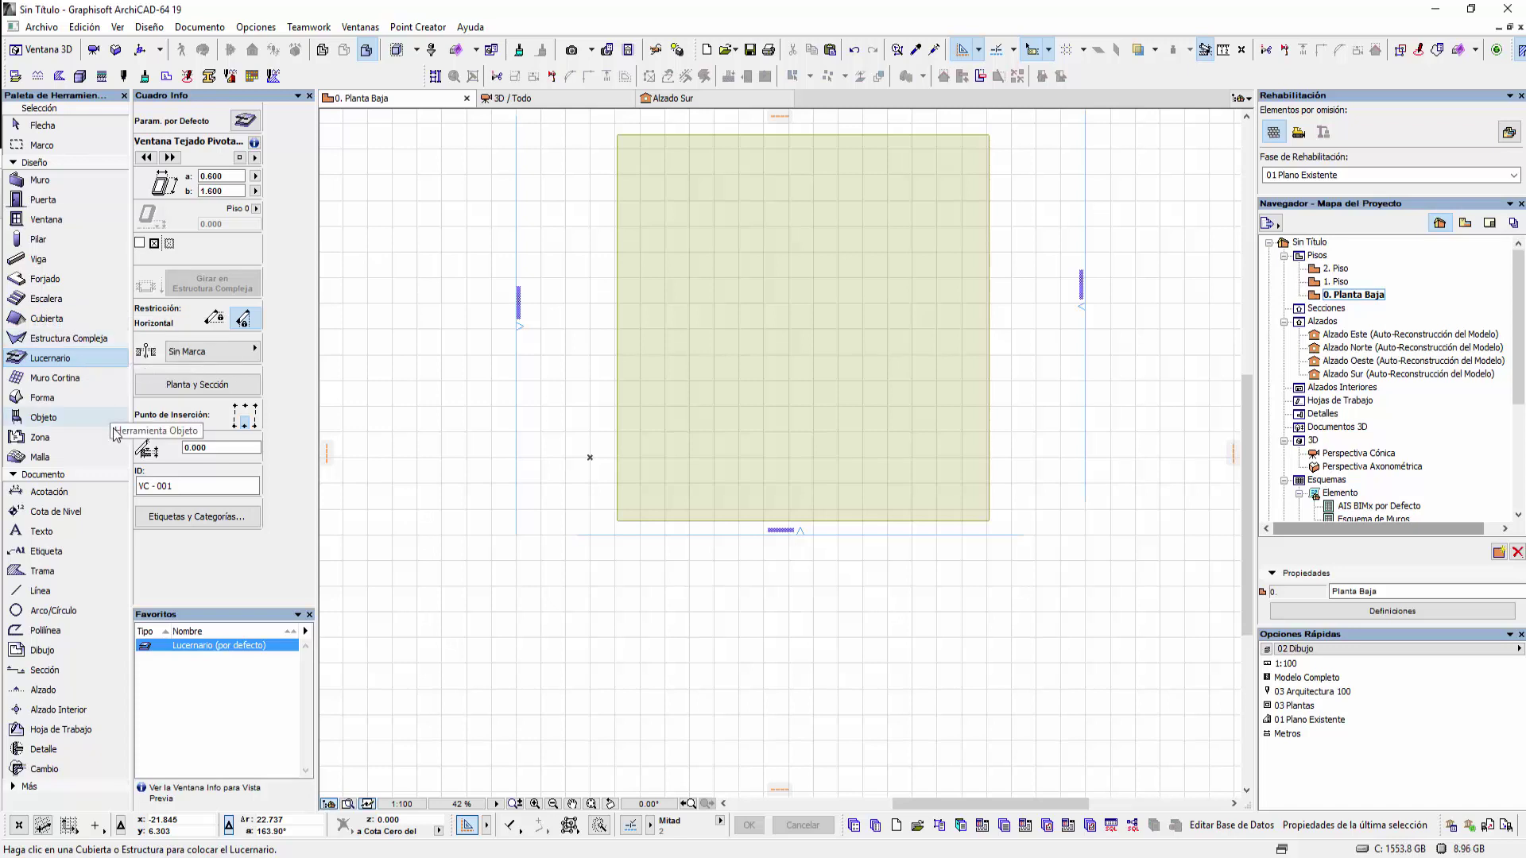
{"action": "left_click", "coordinate": [112, 380]}
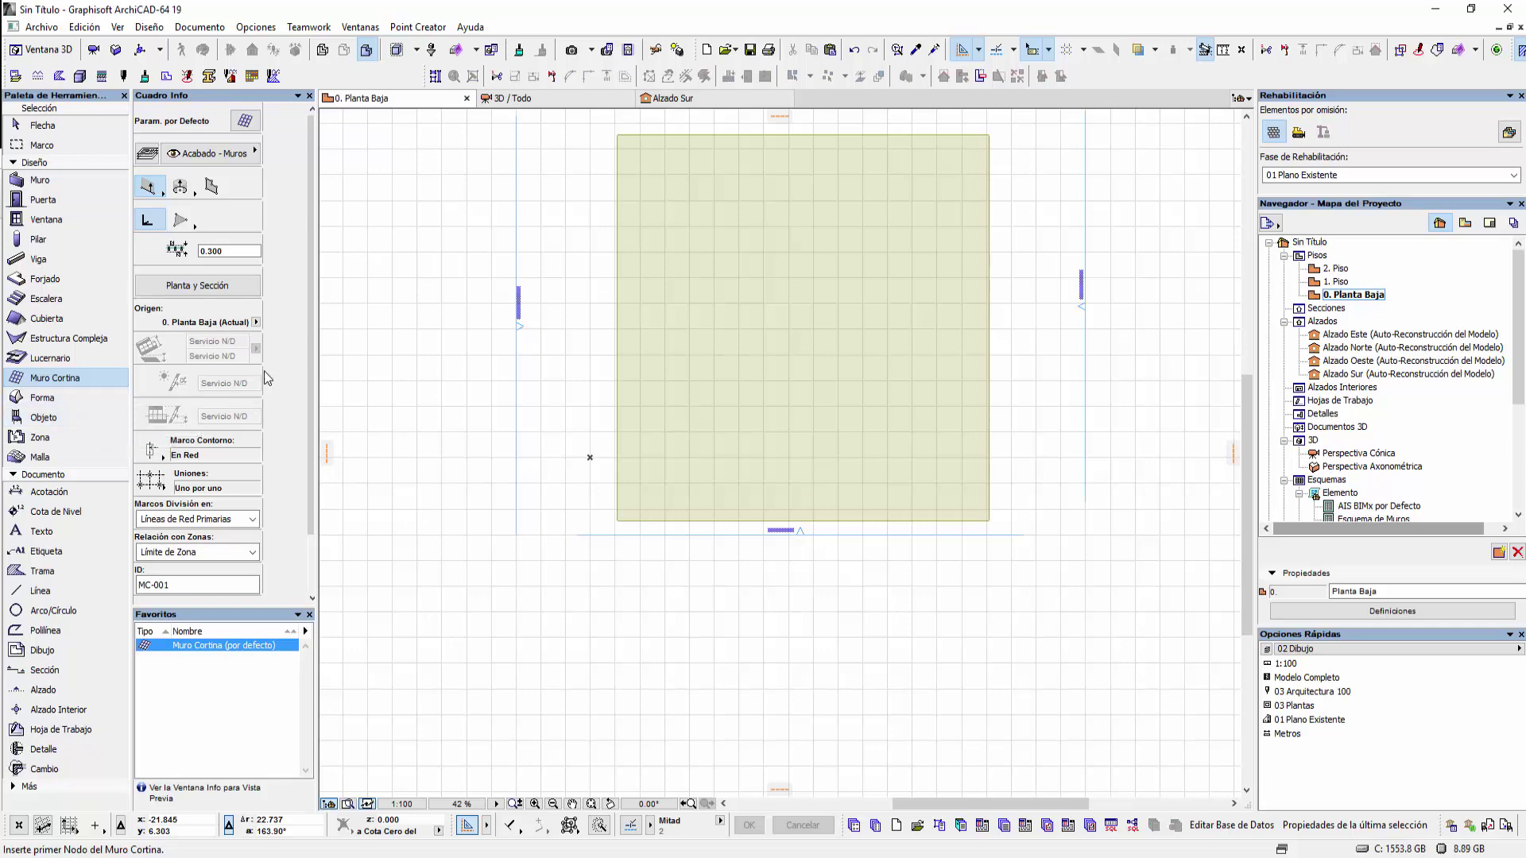
Draw a short Muro Cortina segment just above the mesh's top edge
{"action": "mouse_move", "coordinate": [604, 666]}
{"action": "middle_mouse_down"}
{"action": "mouse_move", "coordinate": [545, 603]}
{"action": "mouse_move", "coordinate": [501, 395]}
{"action": "middle_mouse_up"}
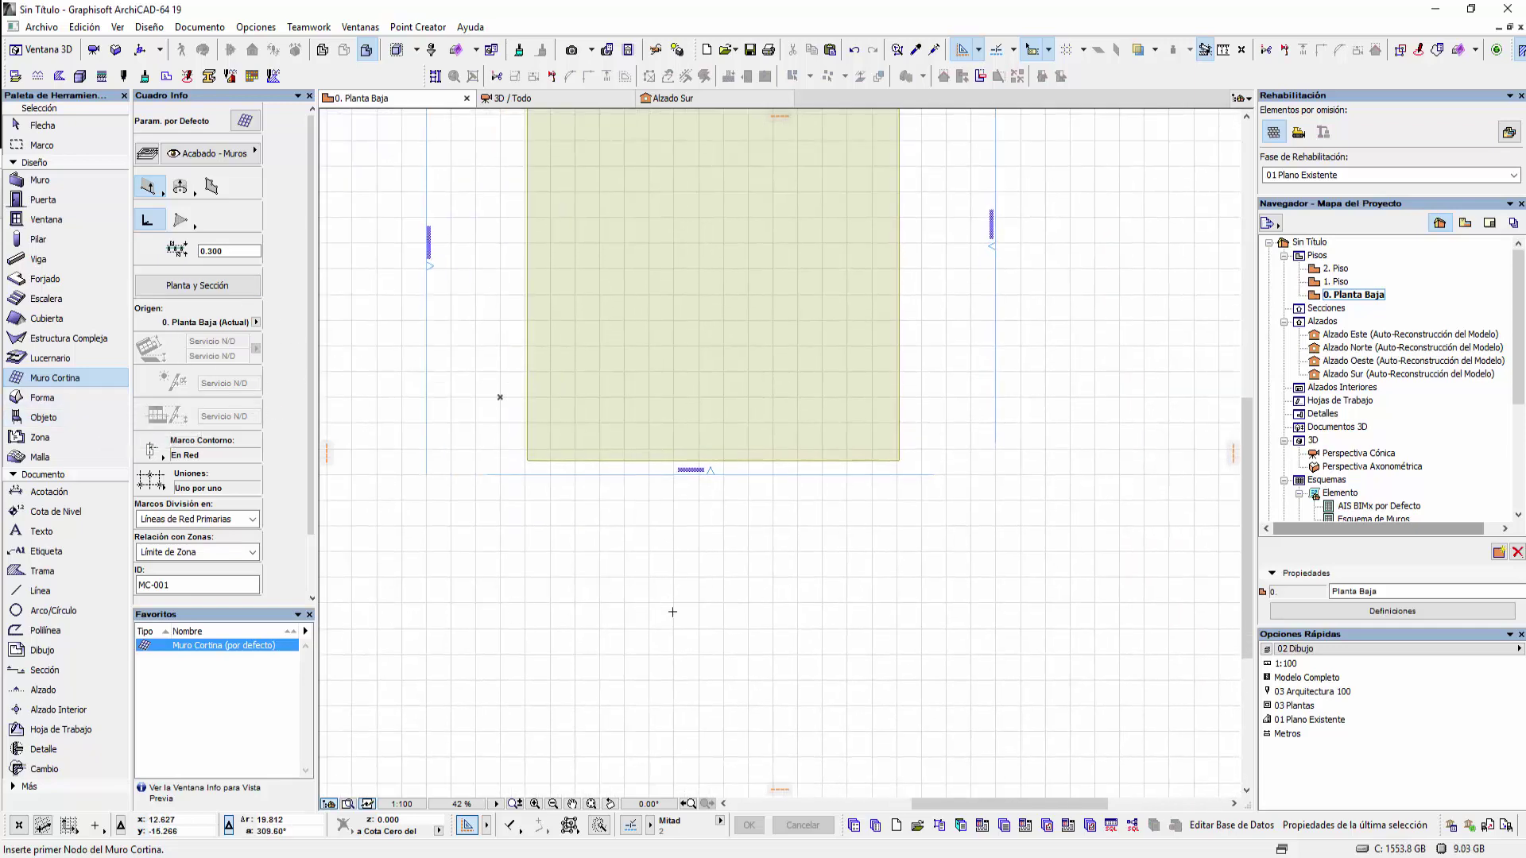
{"action": "middle_click_drag", "start_coordinate": [579, 527], "coordinate": [585, 854]}
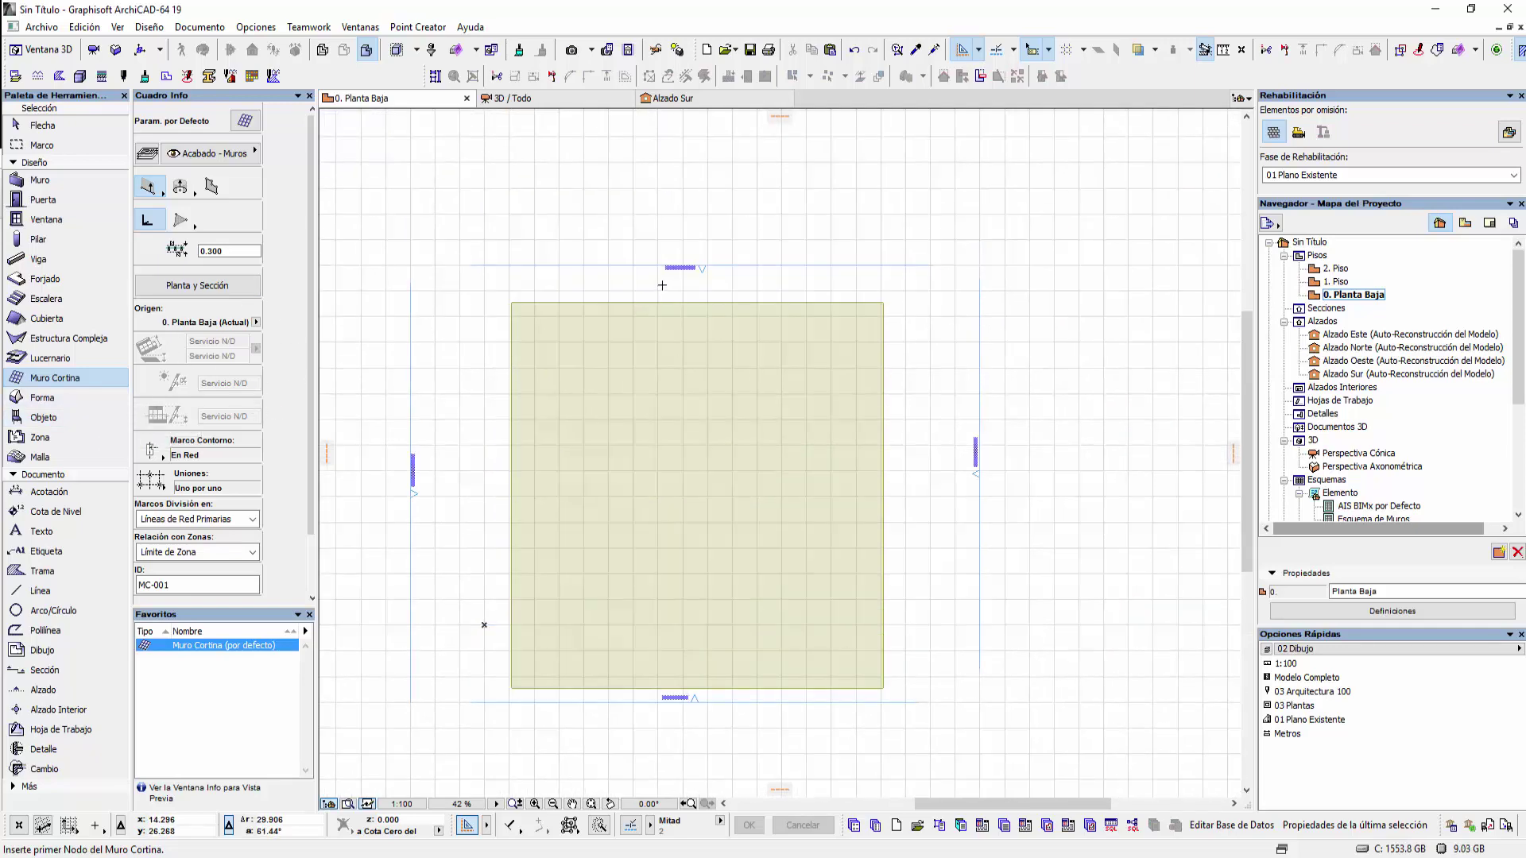
{"action": "left_click", "coordinate": [662, 285]}
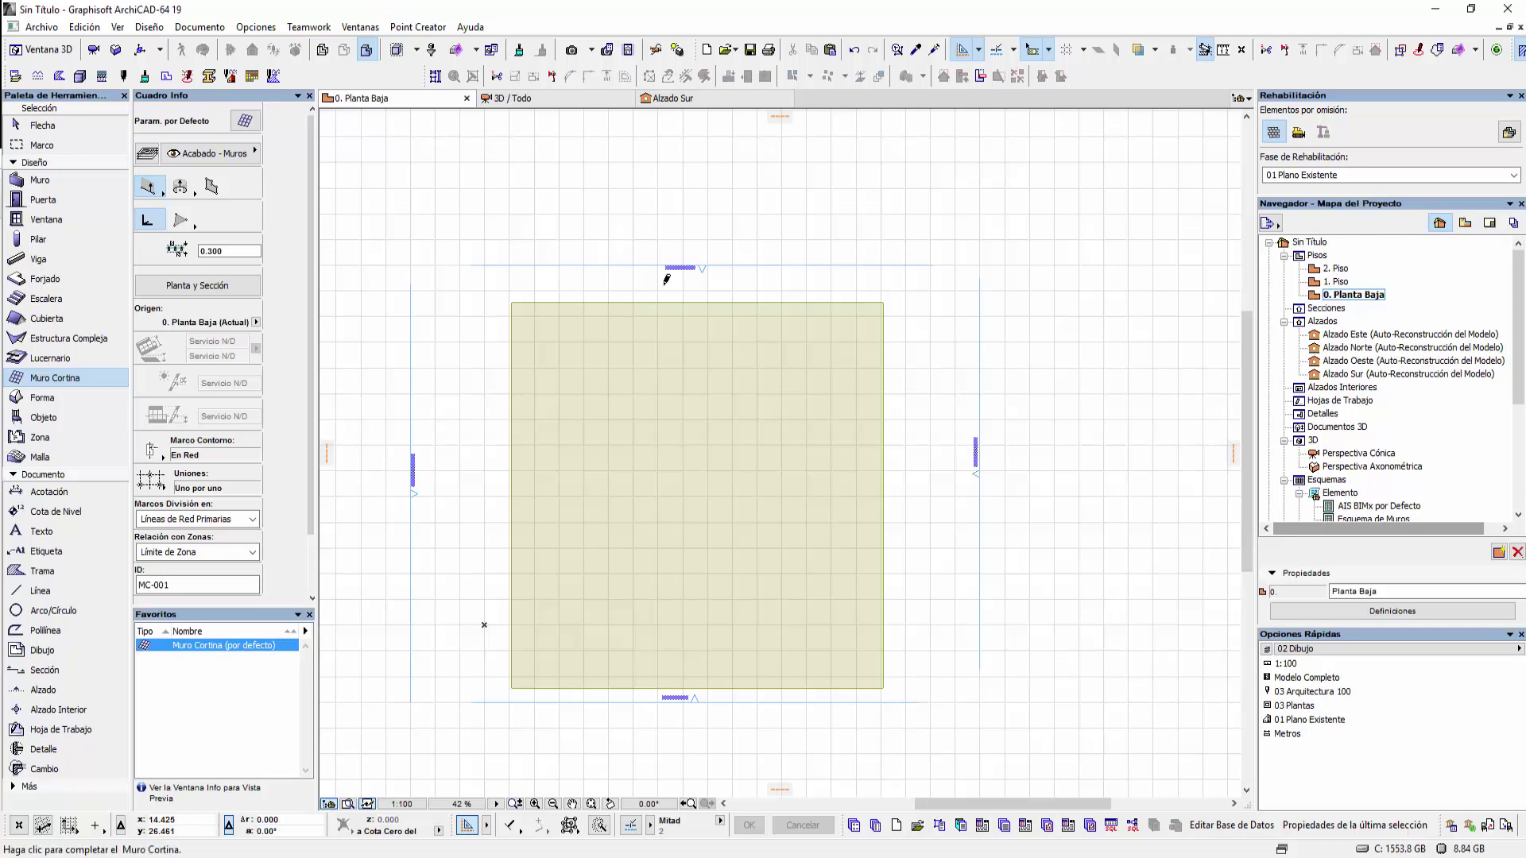
{"action": "left_click", "coordinate": [724, 284]}
{"action": "left_click", "coordinate": [771, 223]}
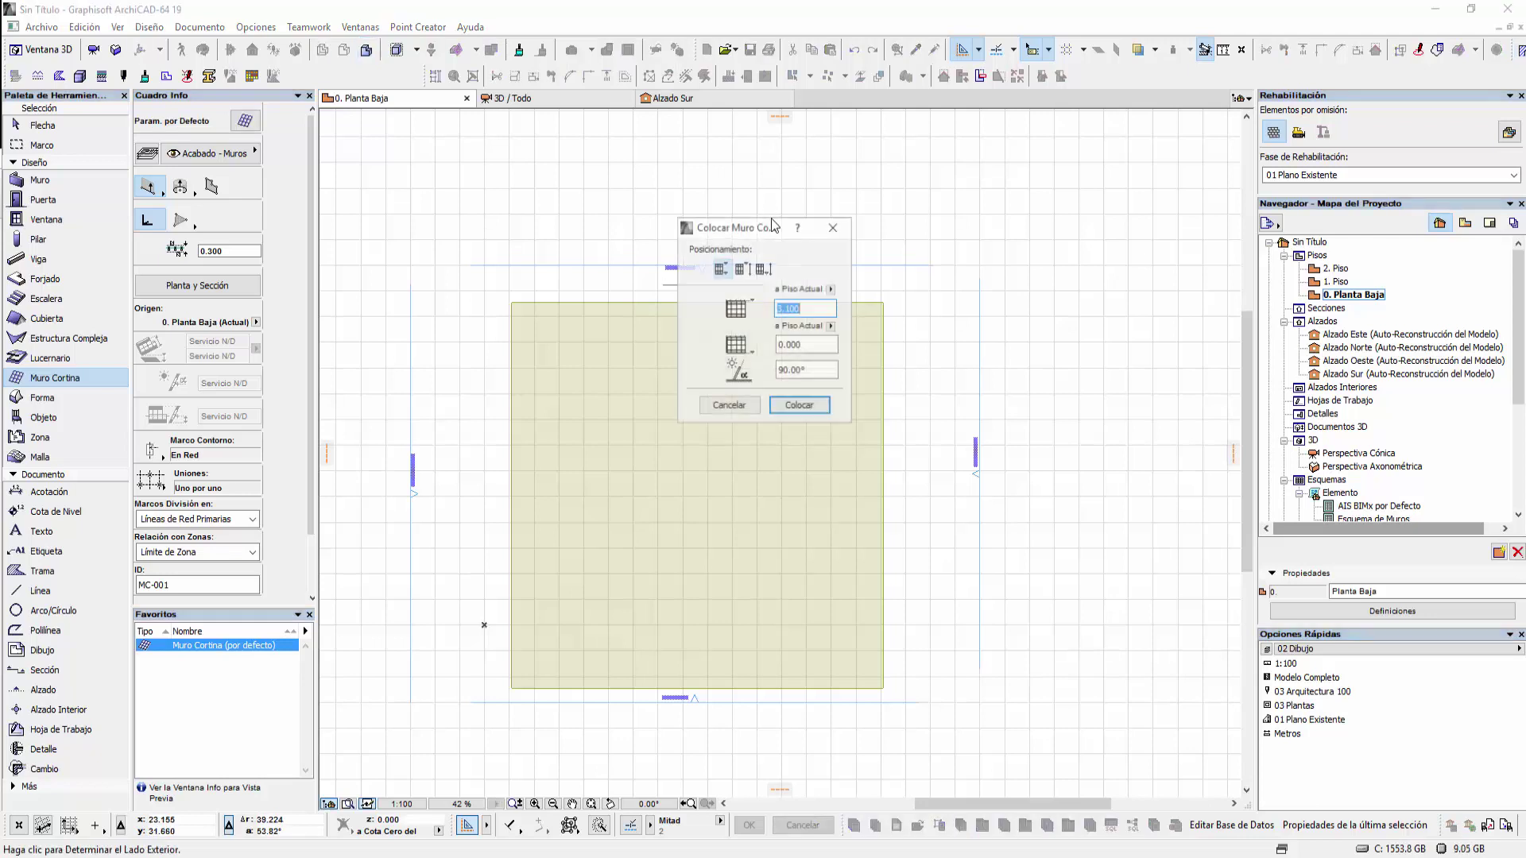
Set the curtain wall bottom to 1er Nivel and top to 2do Nivel de Referencia, then place it
{"action": "left_click", "coordinate": [831, 326]}
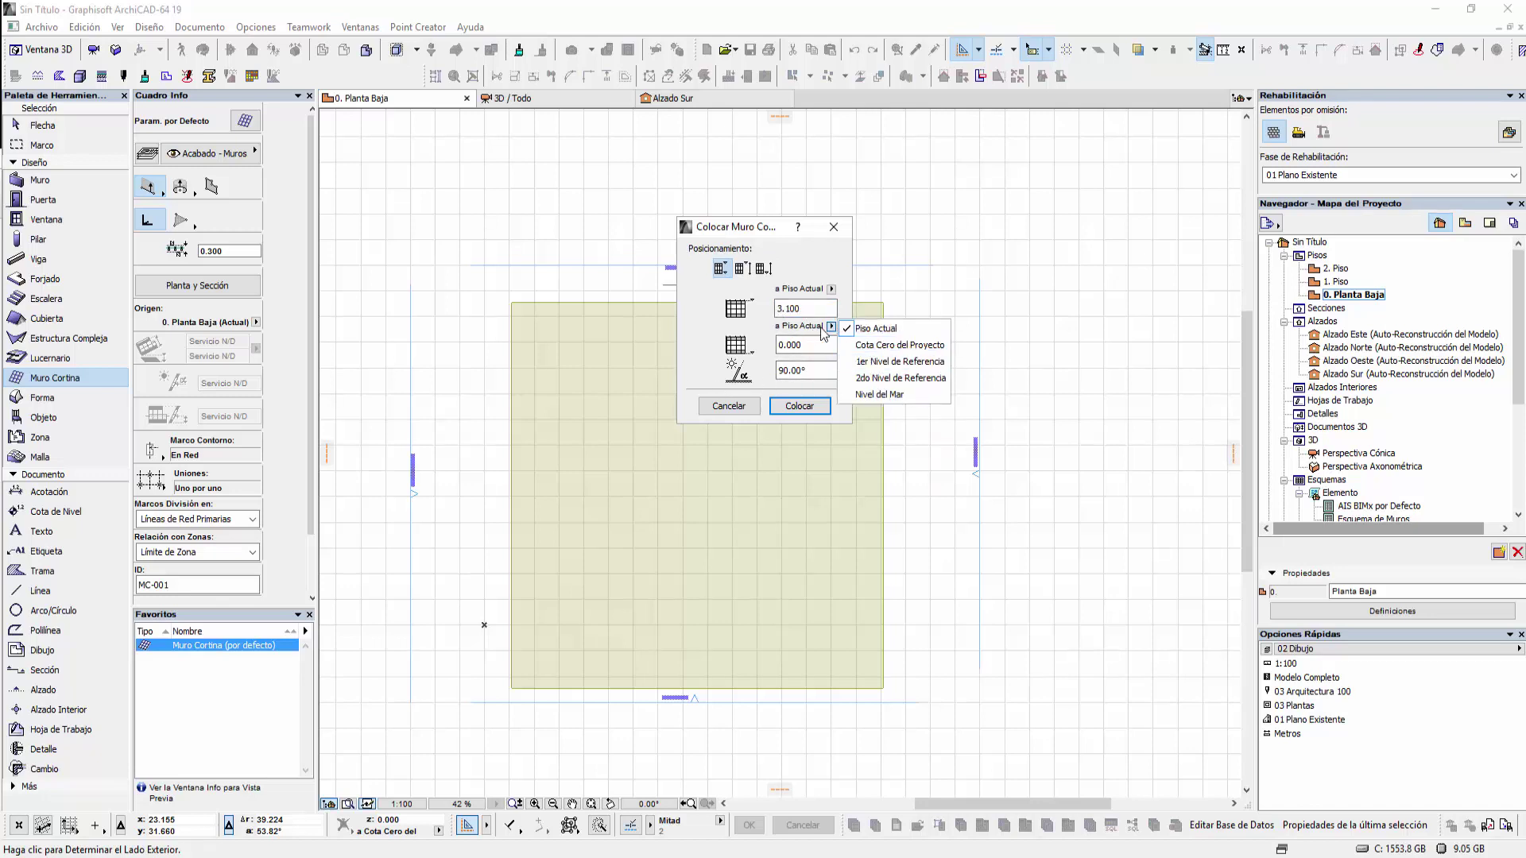
{"action": "left_click", "coordinate": [845, 360]}
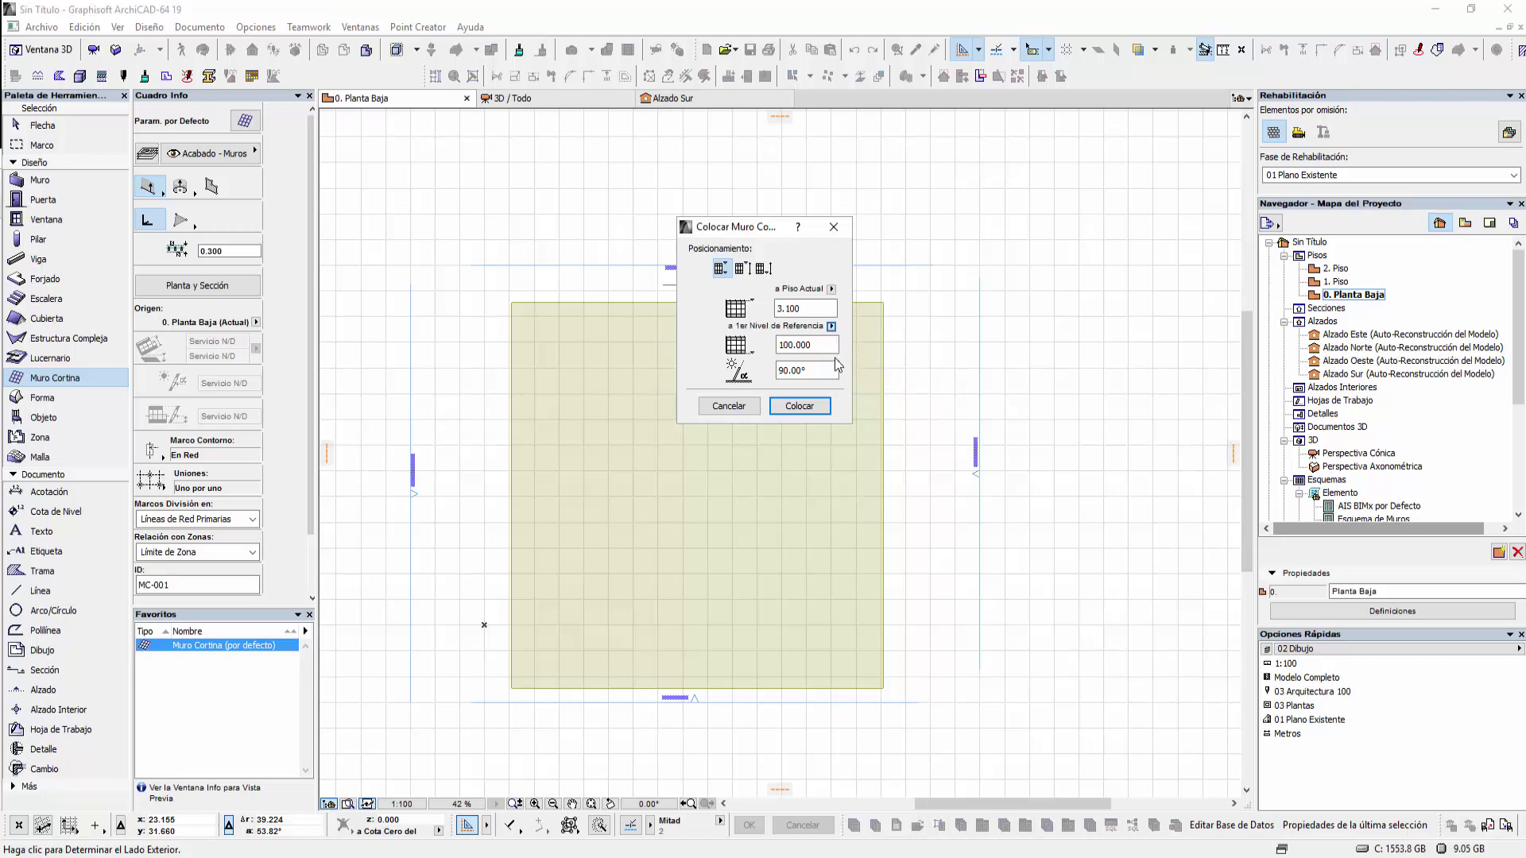
{"action": "left_click", "coordinate": [831, 289]}
{"action": "left_click", "coordinate": [874, 342]}
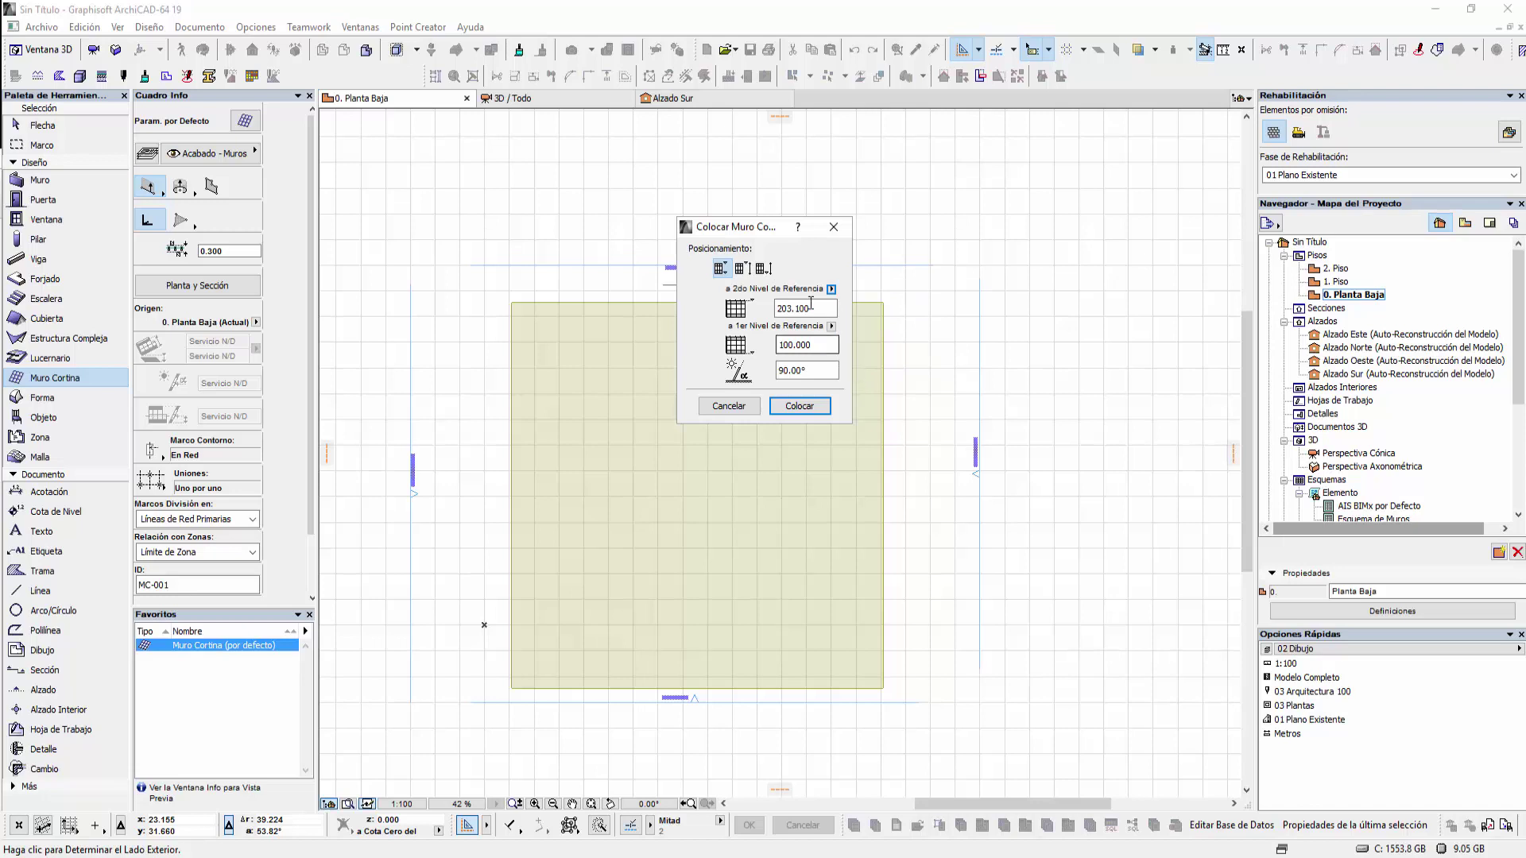
{"action": "left_click", "coordinate": [815, 407]}
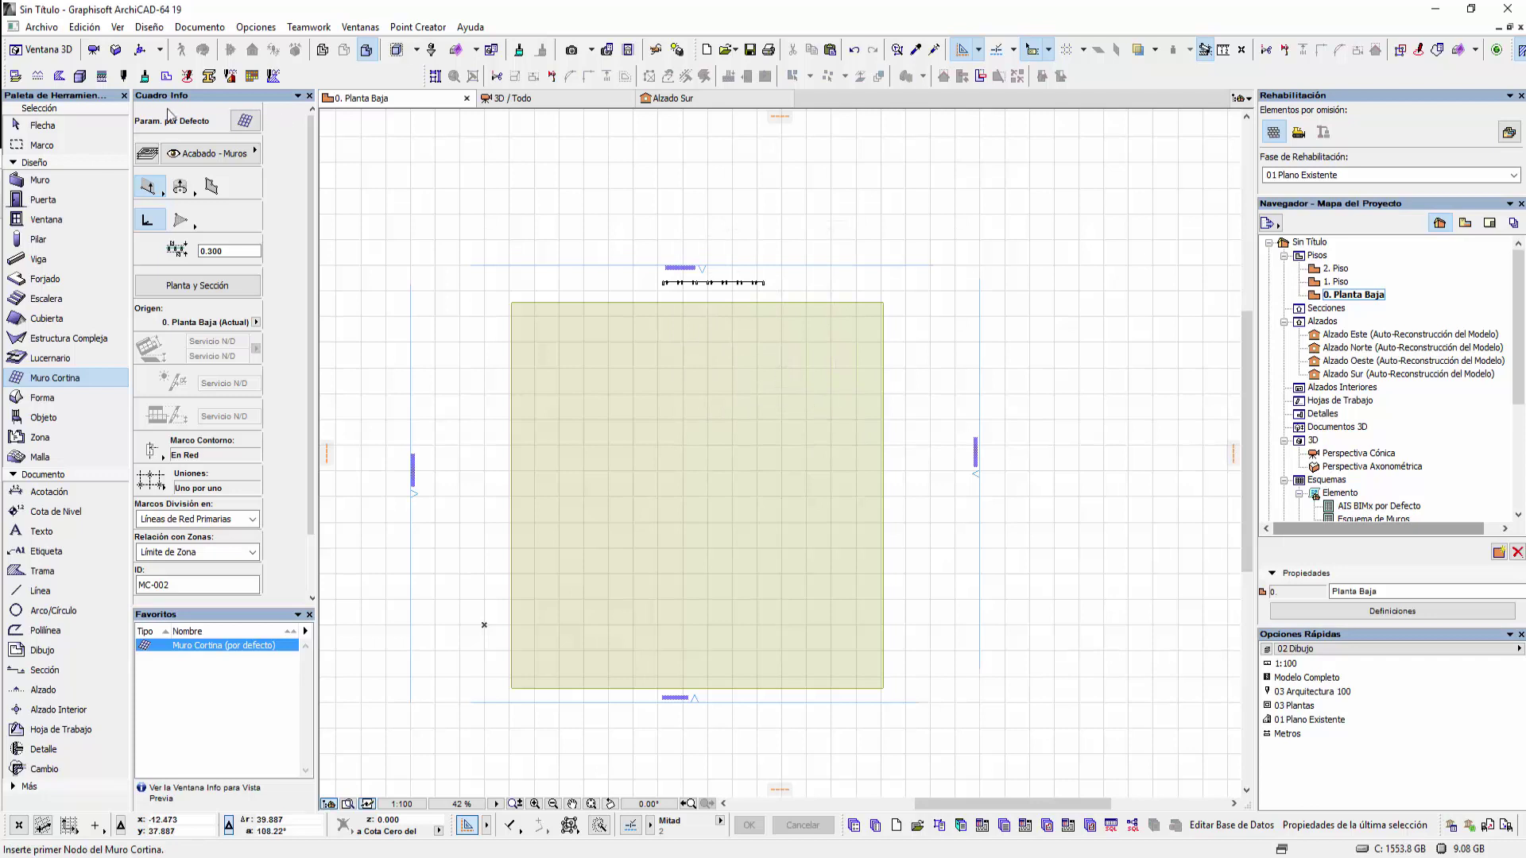
Select the new curtain wall and open the South elevation from its marker
{"action": "left_click", "coordinate": [59, 126]}
{"action": "left_click_drag", "start_coordinate": [681, 283], "coordinate": [607, 502]}
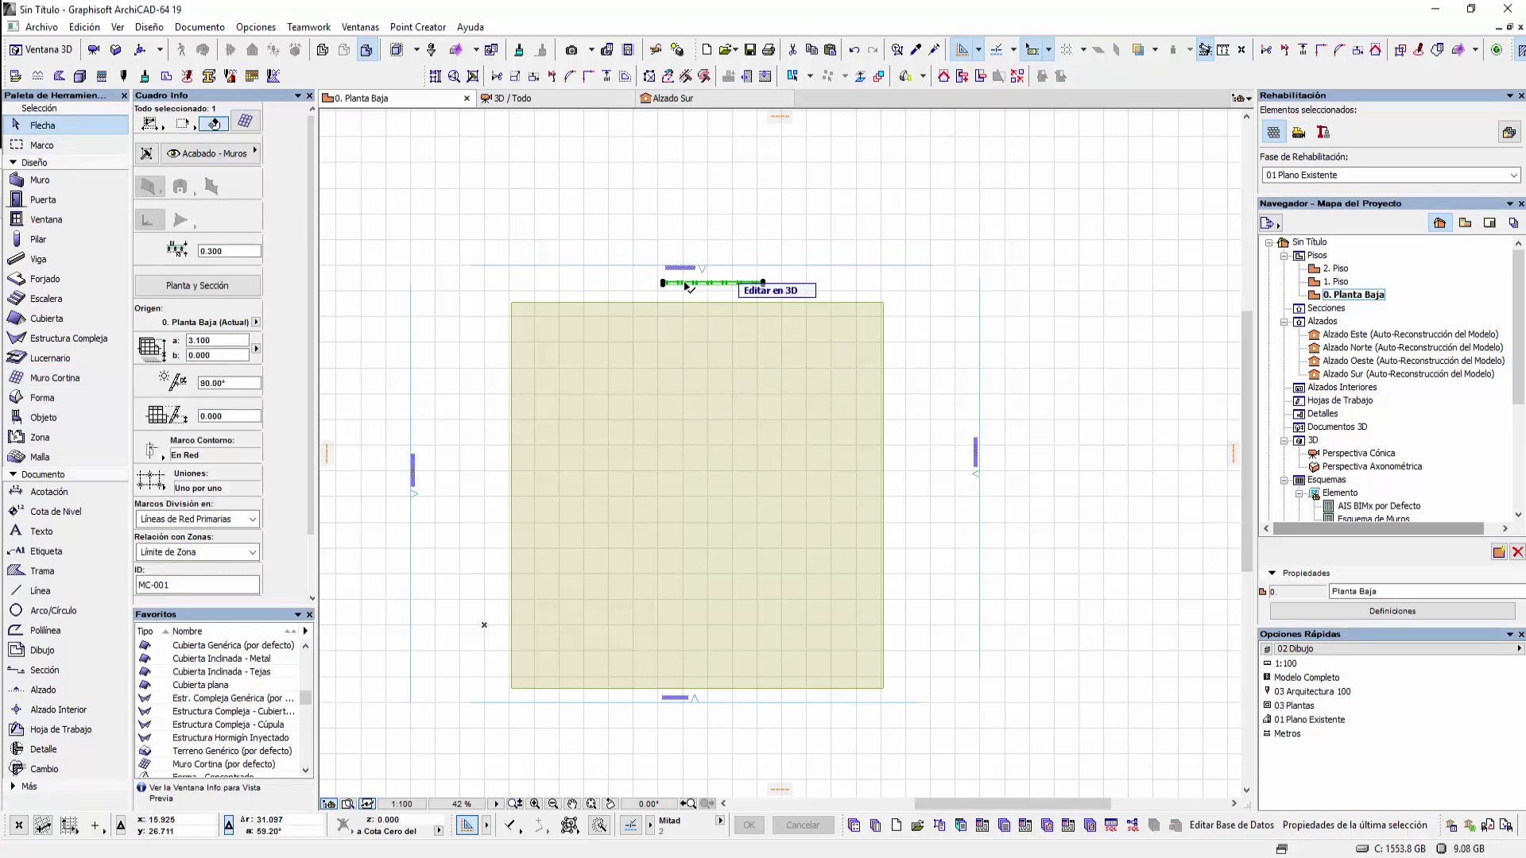
{"action": "left_click", "coordinate": [523, 696]}
{"action": "right_click", "coordinate": [529, 734]}
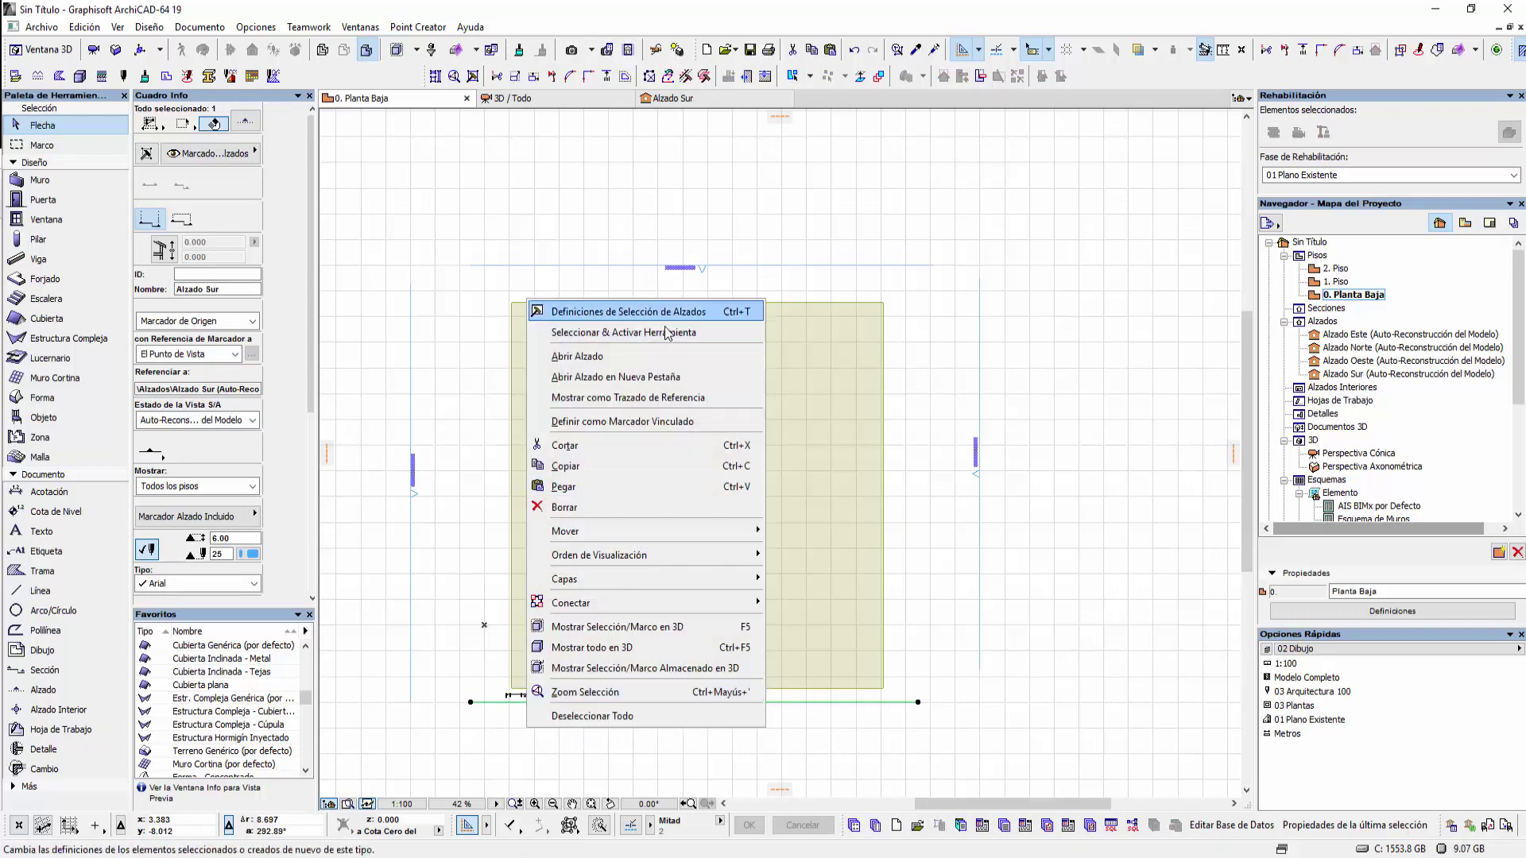
{"action": "left_click", "coordinate": [671, 350]}
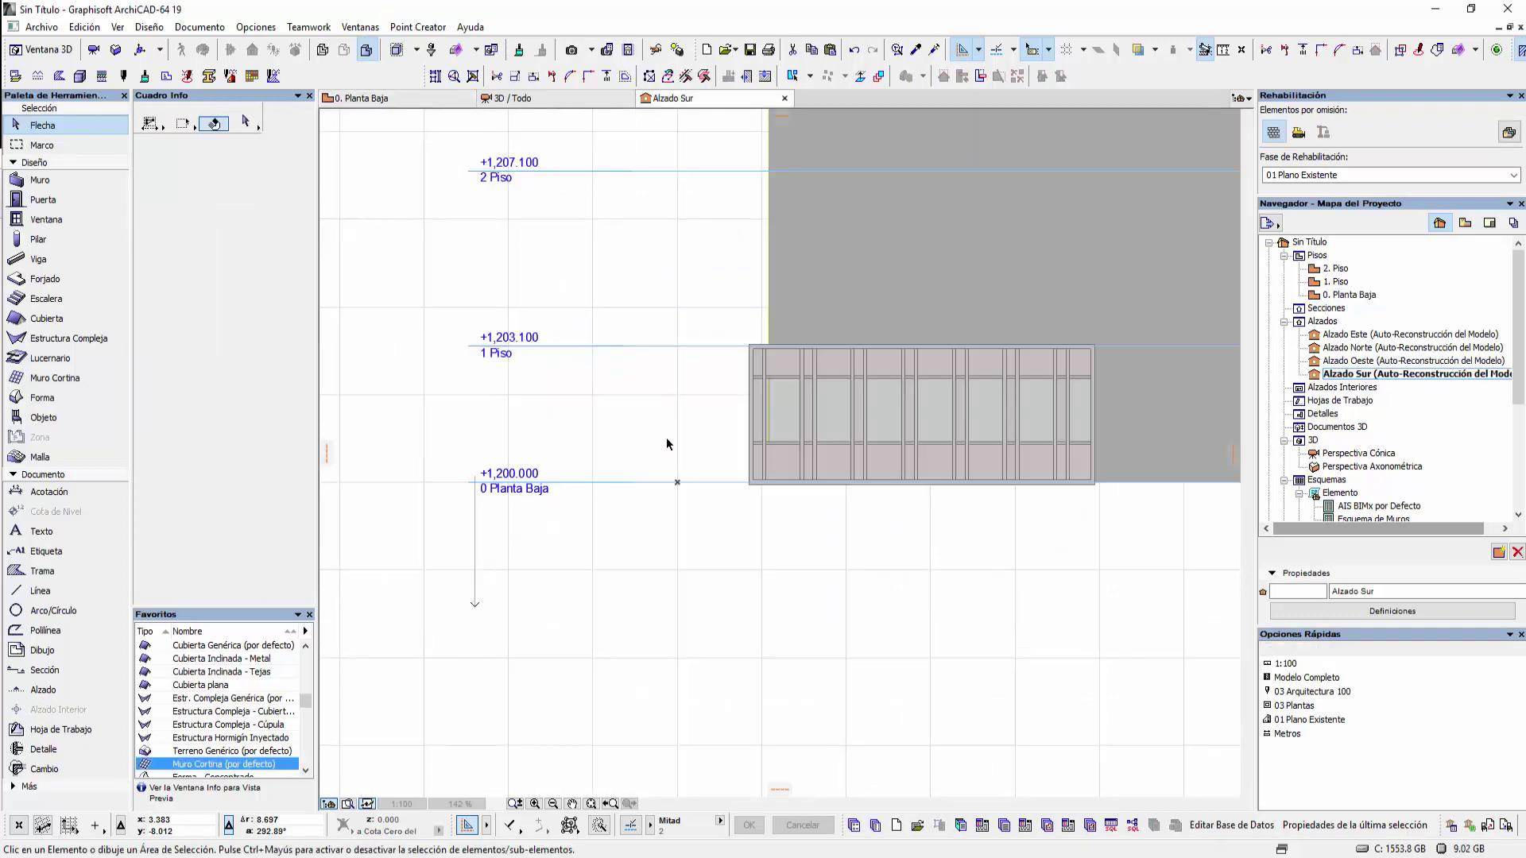
{"action": "scroll", "coordinate": [663, 445], "scroll_direction": "down", "scroll_amount": 3}
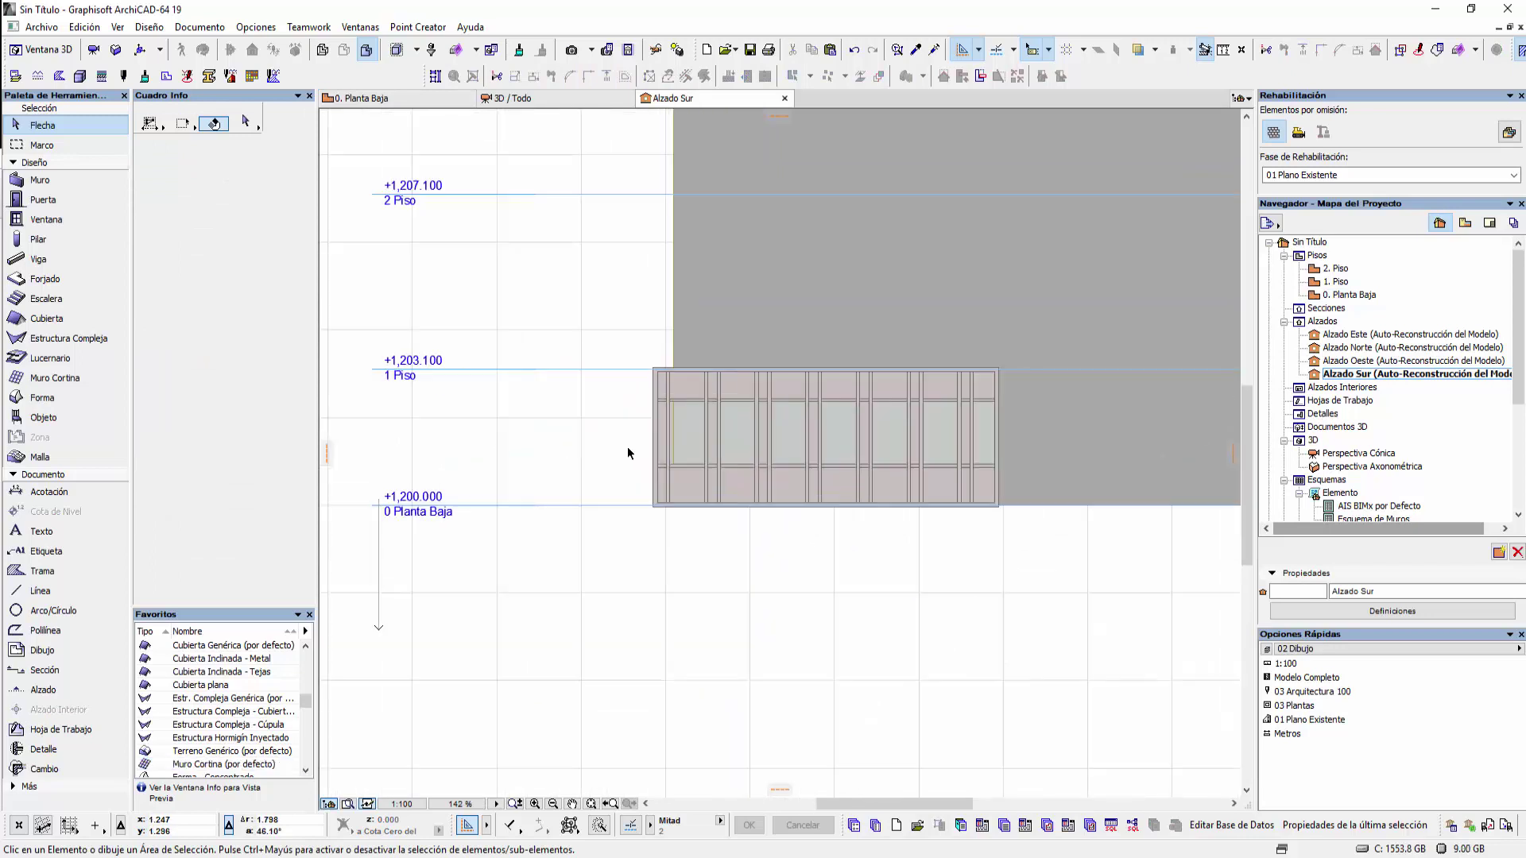
{"action": "scroll", "coordinate": [674, 440], "scroll_direction": "up", "scroll_amount": 2}
Cycle the curtain wall's height reference through both reference levels, ending on Nivel del Mar
{"action": "left_click", "coordinate": [700, 433]}
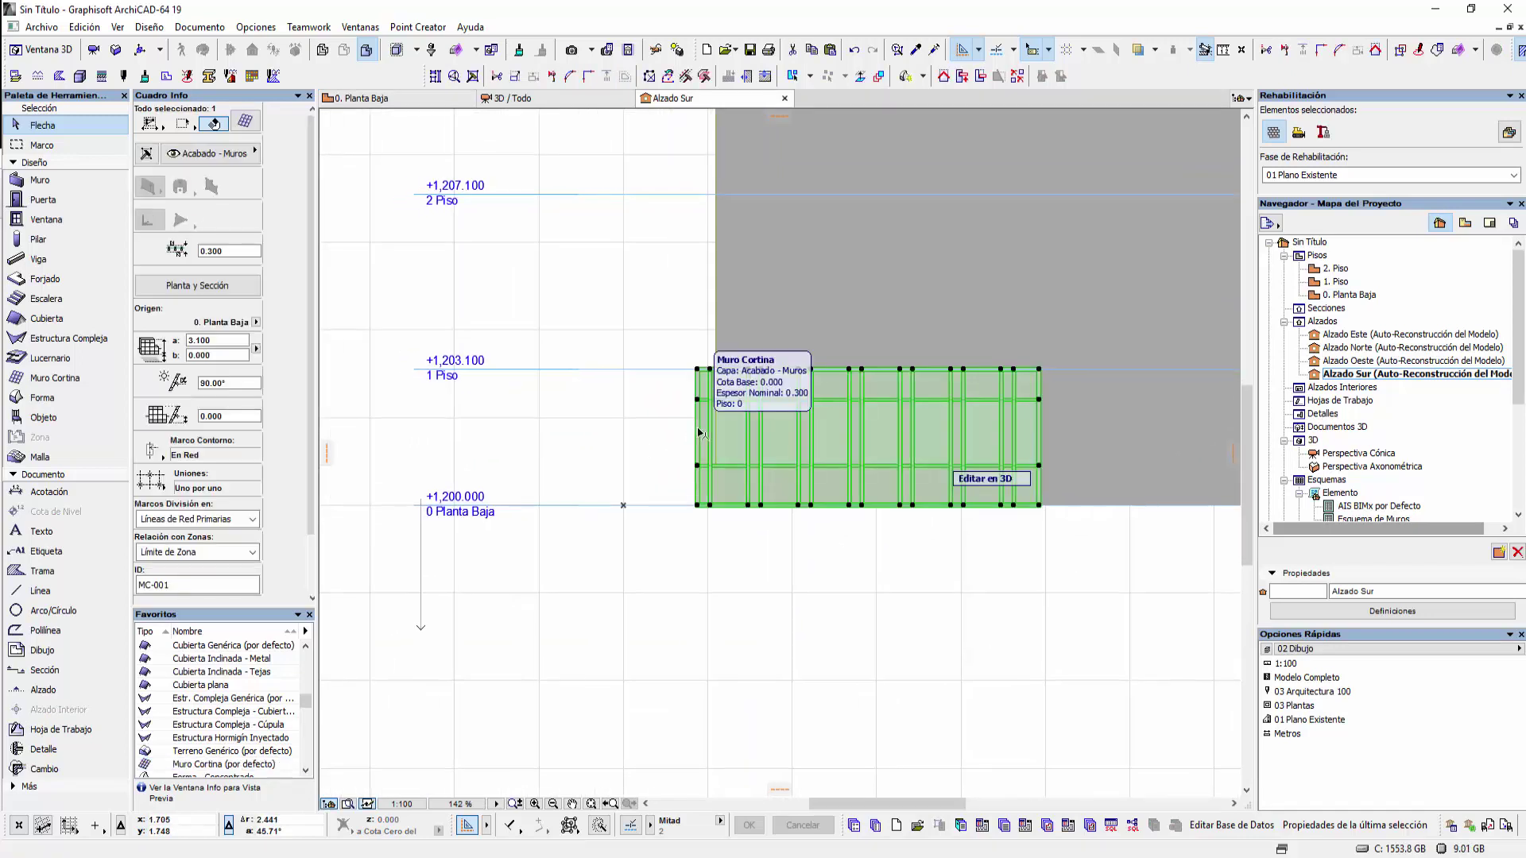
{"action": "left_click", "coordinate": [256, 349]}
{"action": "left_click", "coordinate": [284, 391]}
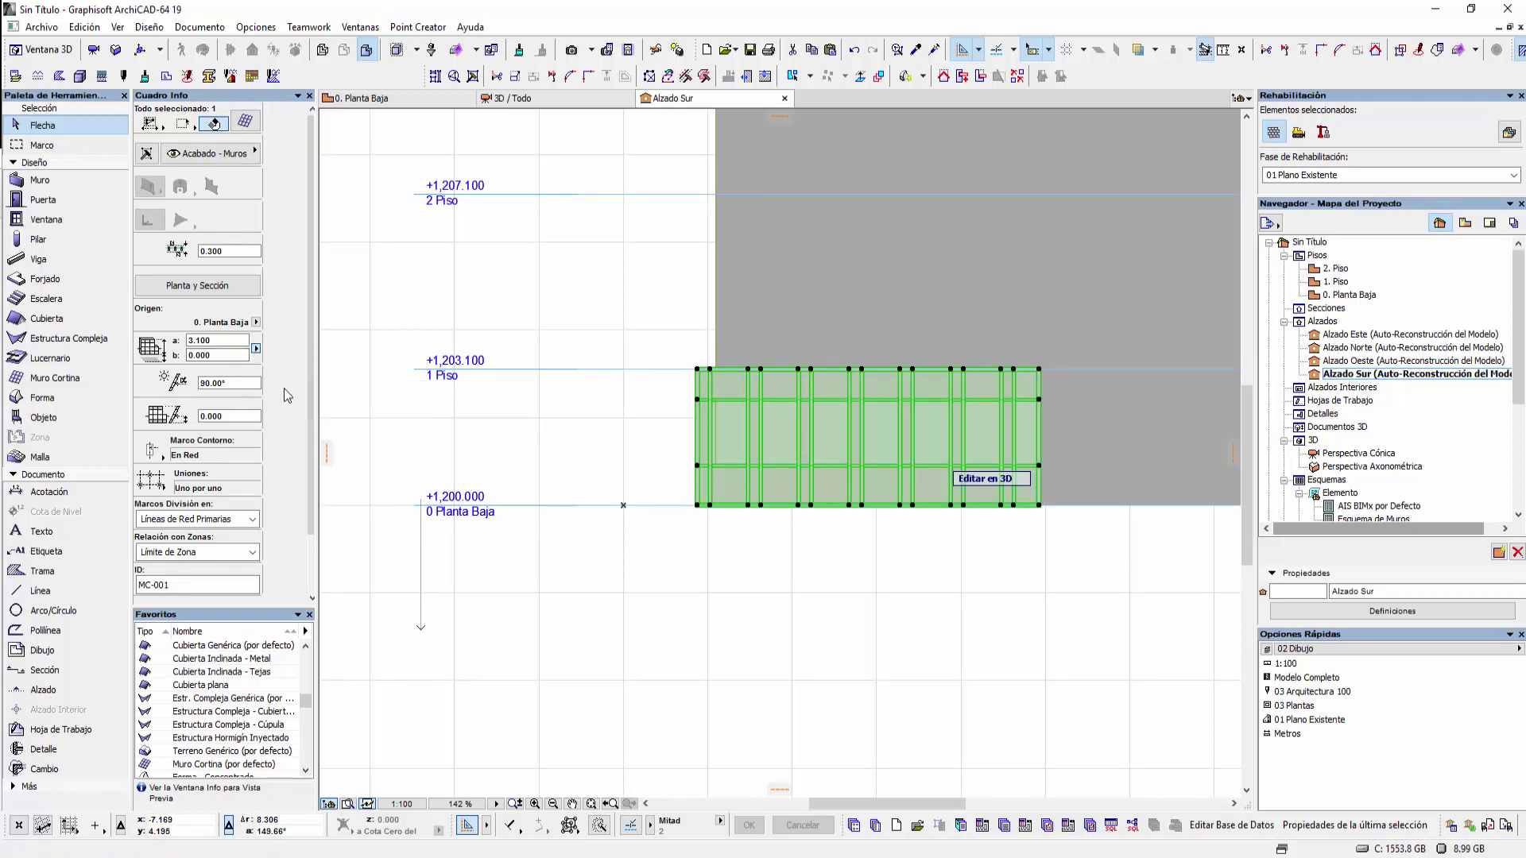
{"action": "left_click", "coordinate": [256, 349]}
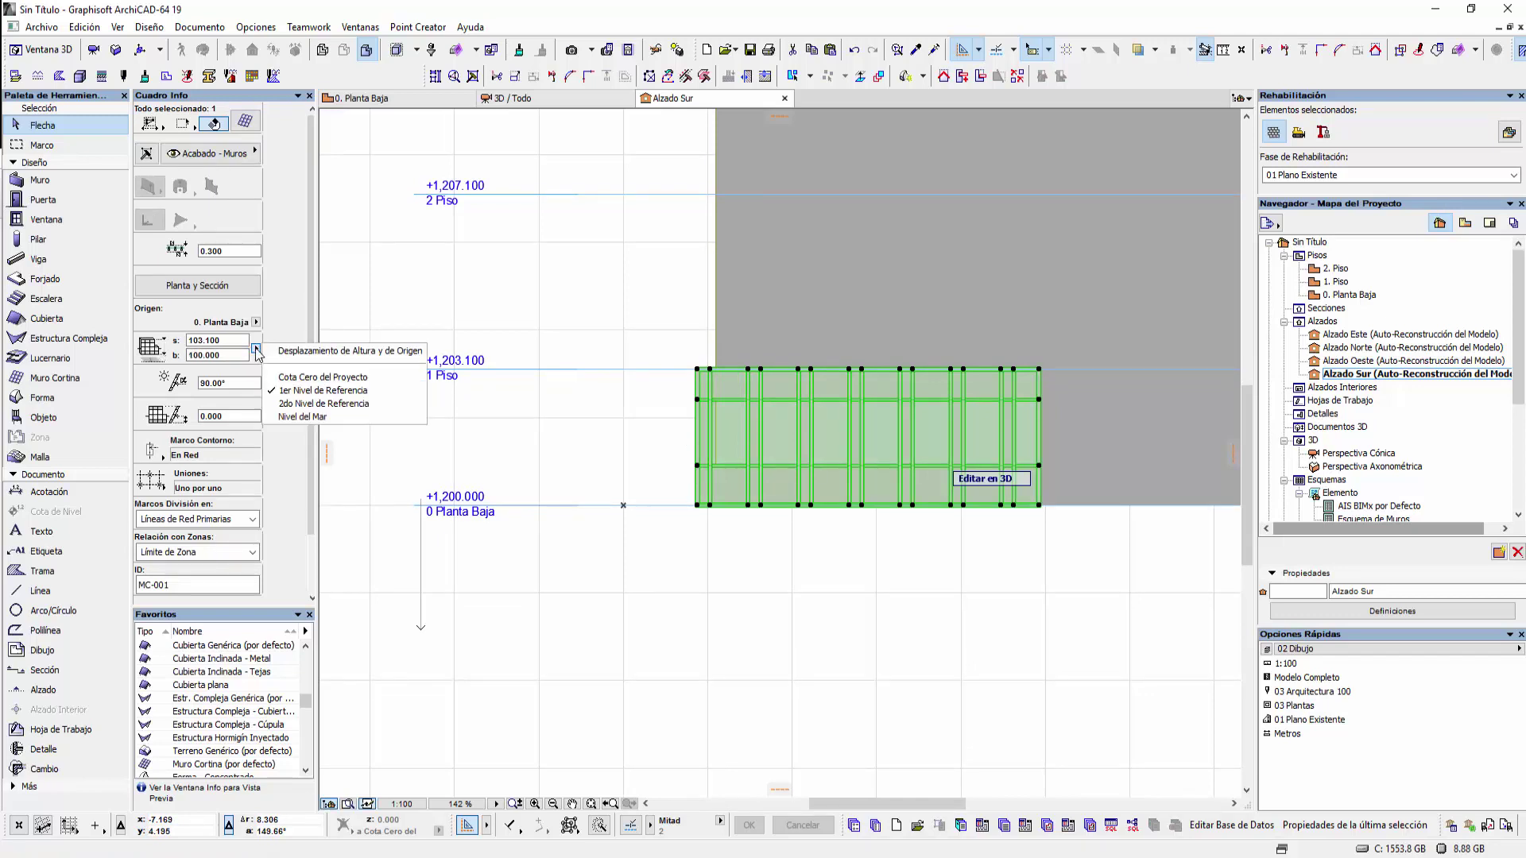
{"action": "left_click", "coordinate": [288, 403]}
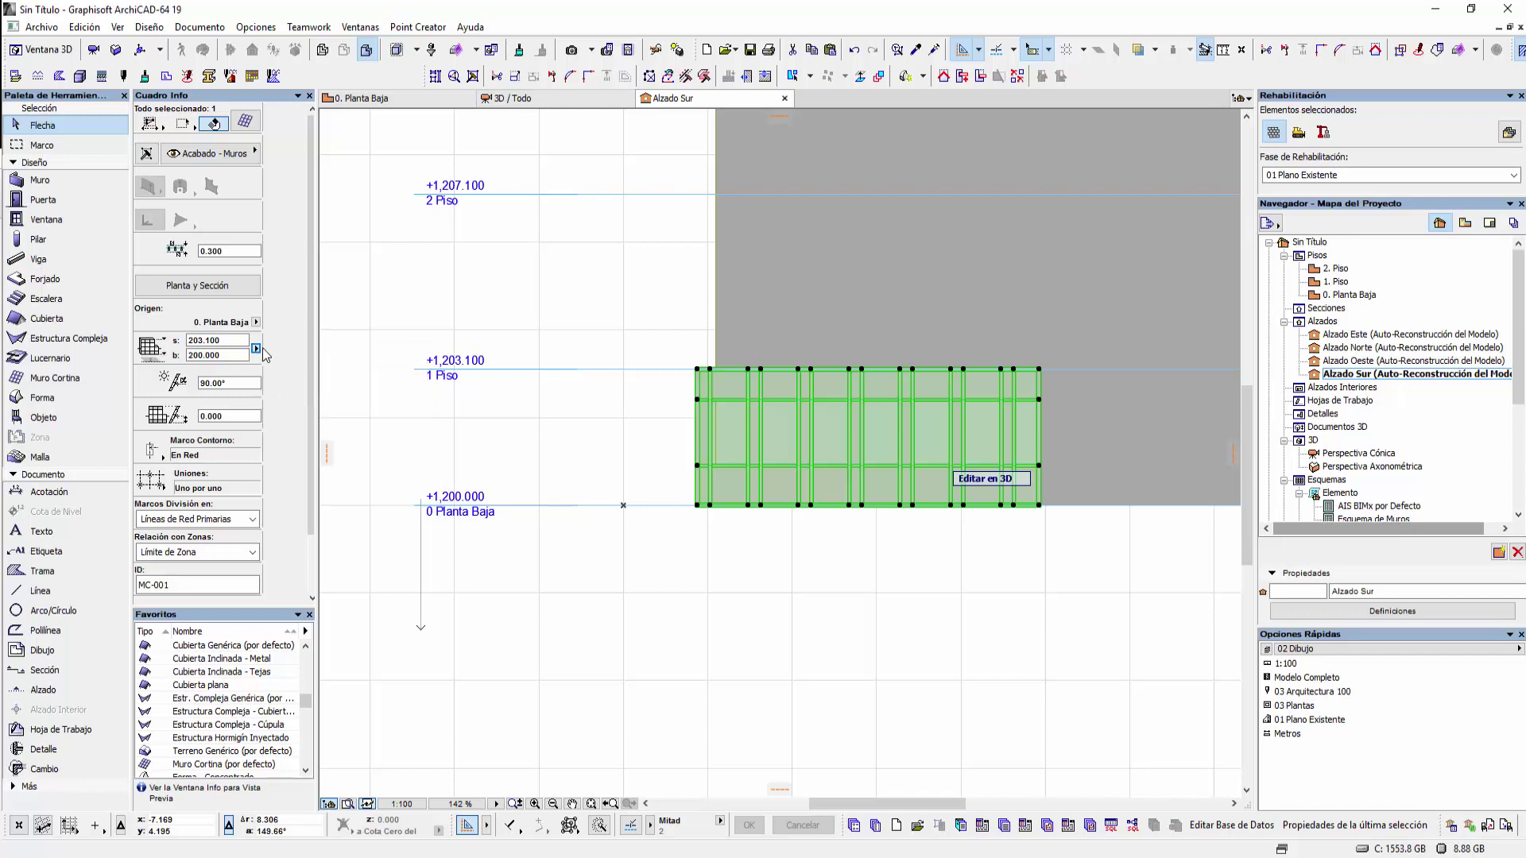
{"action": "left_click", "coordinate": [257, 349]}
{"action": "left_click", "coordinate": [284, 413]}
{"action": "scroll", "coordinate": [714, 391], "scroll_direction": "up", "scroll_amount": 3}
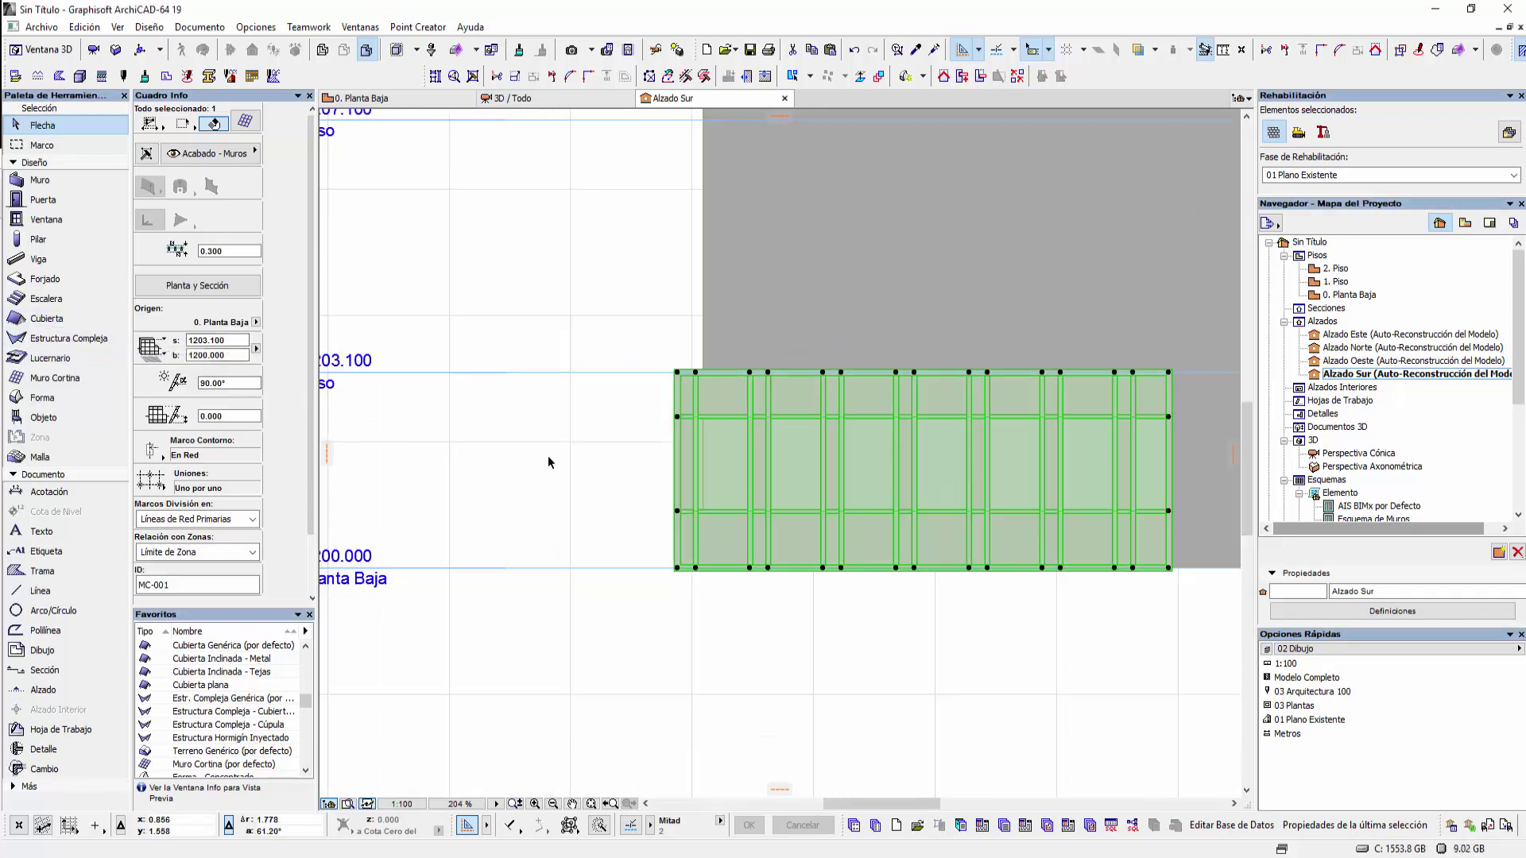
On 0. Planta Baja, review the Forma and Objeto reference level options
{"action": "left_click", "coordinate": [415, 99]}
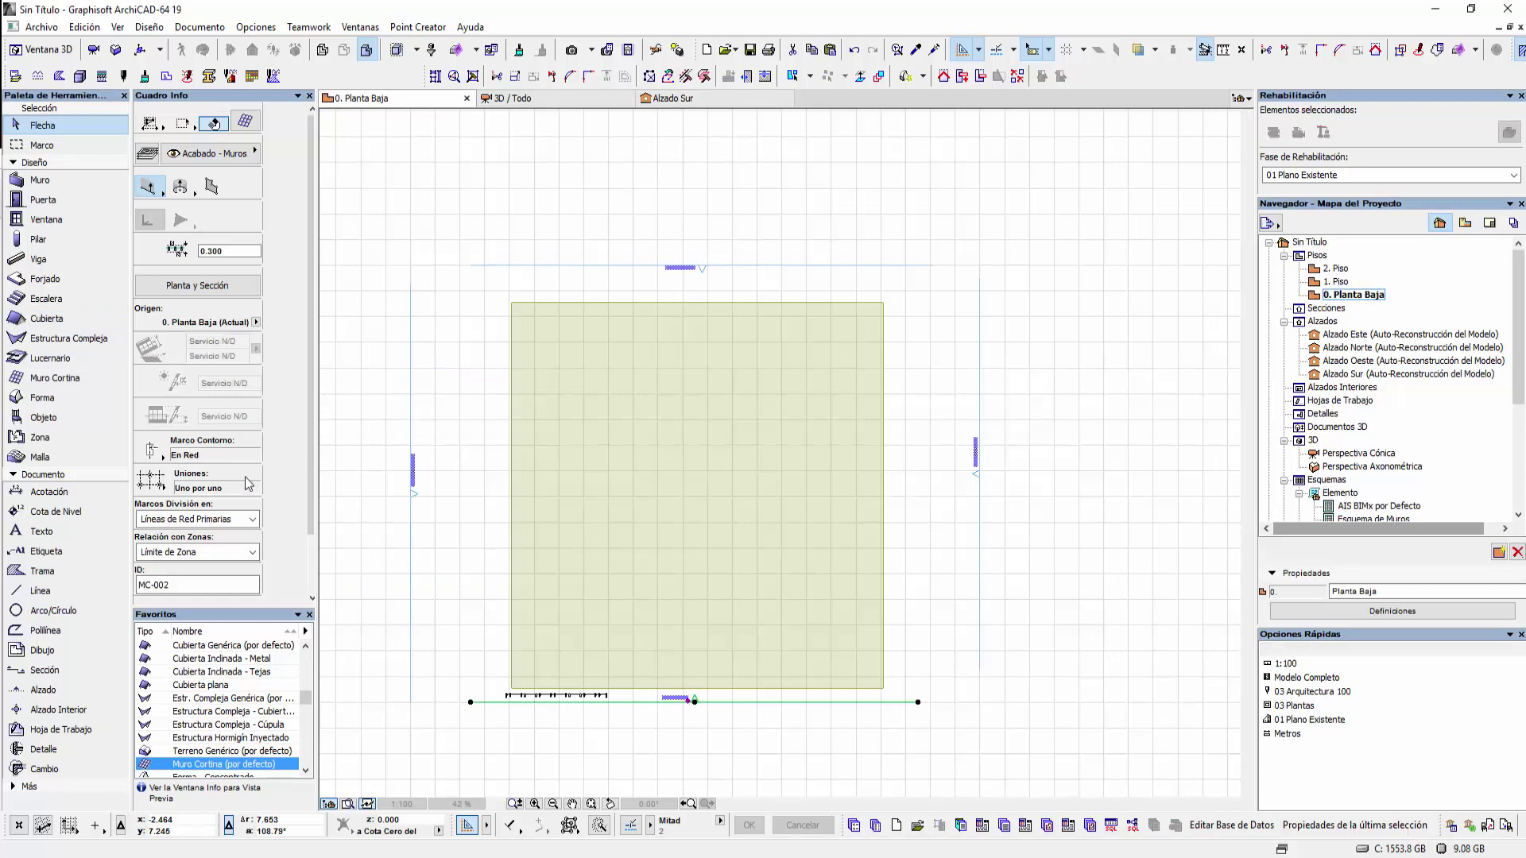
{"action": "left_click", "coordinate": [68, 401]}
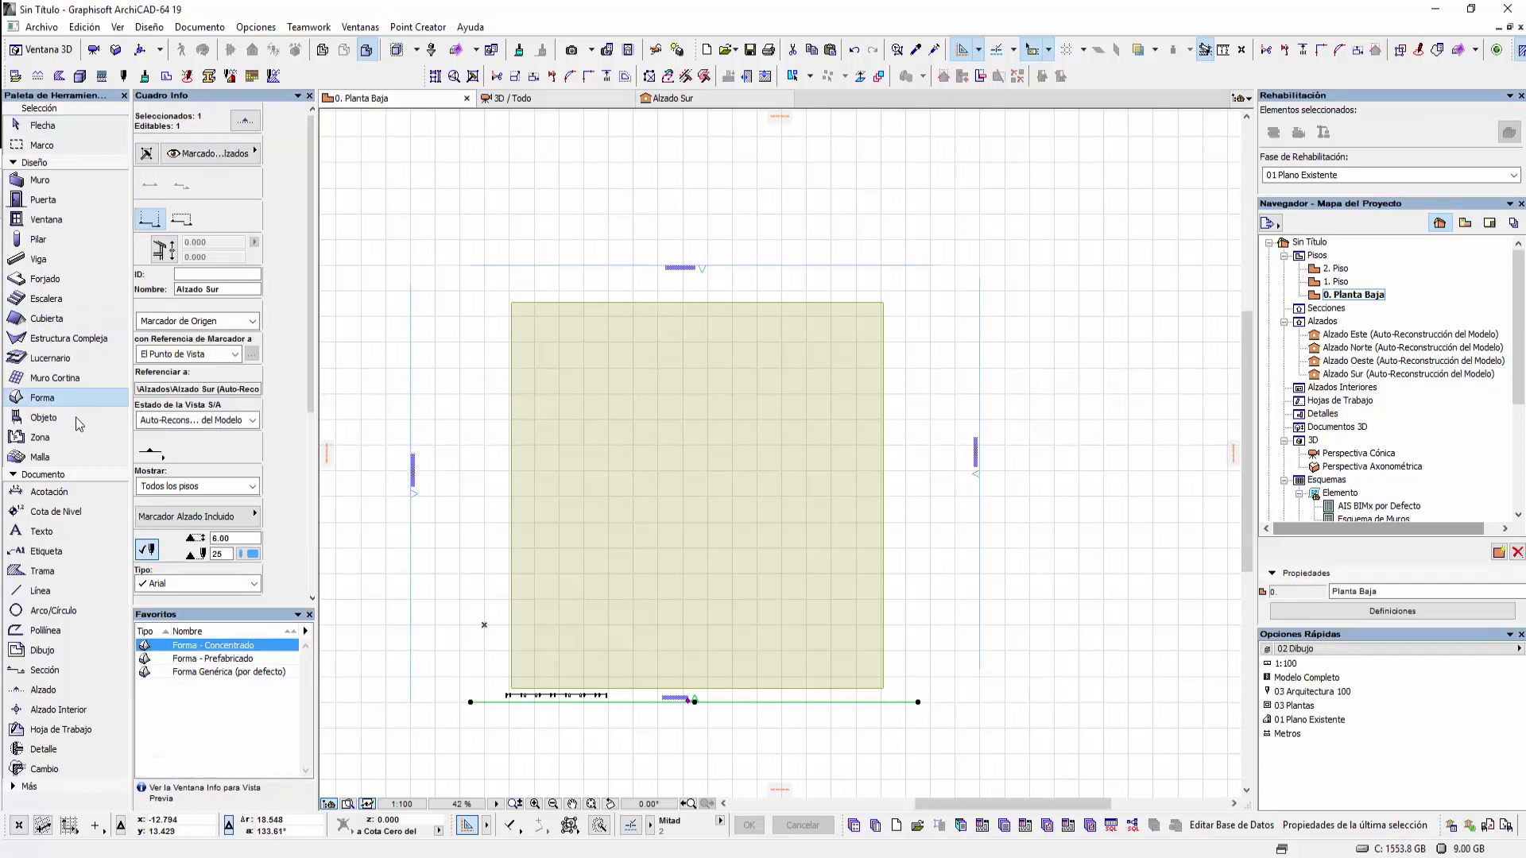
{"action": "key", "text": "Escape"}
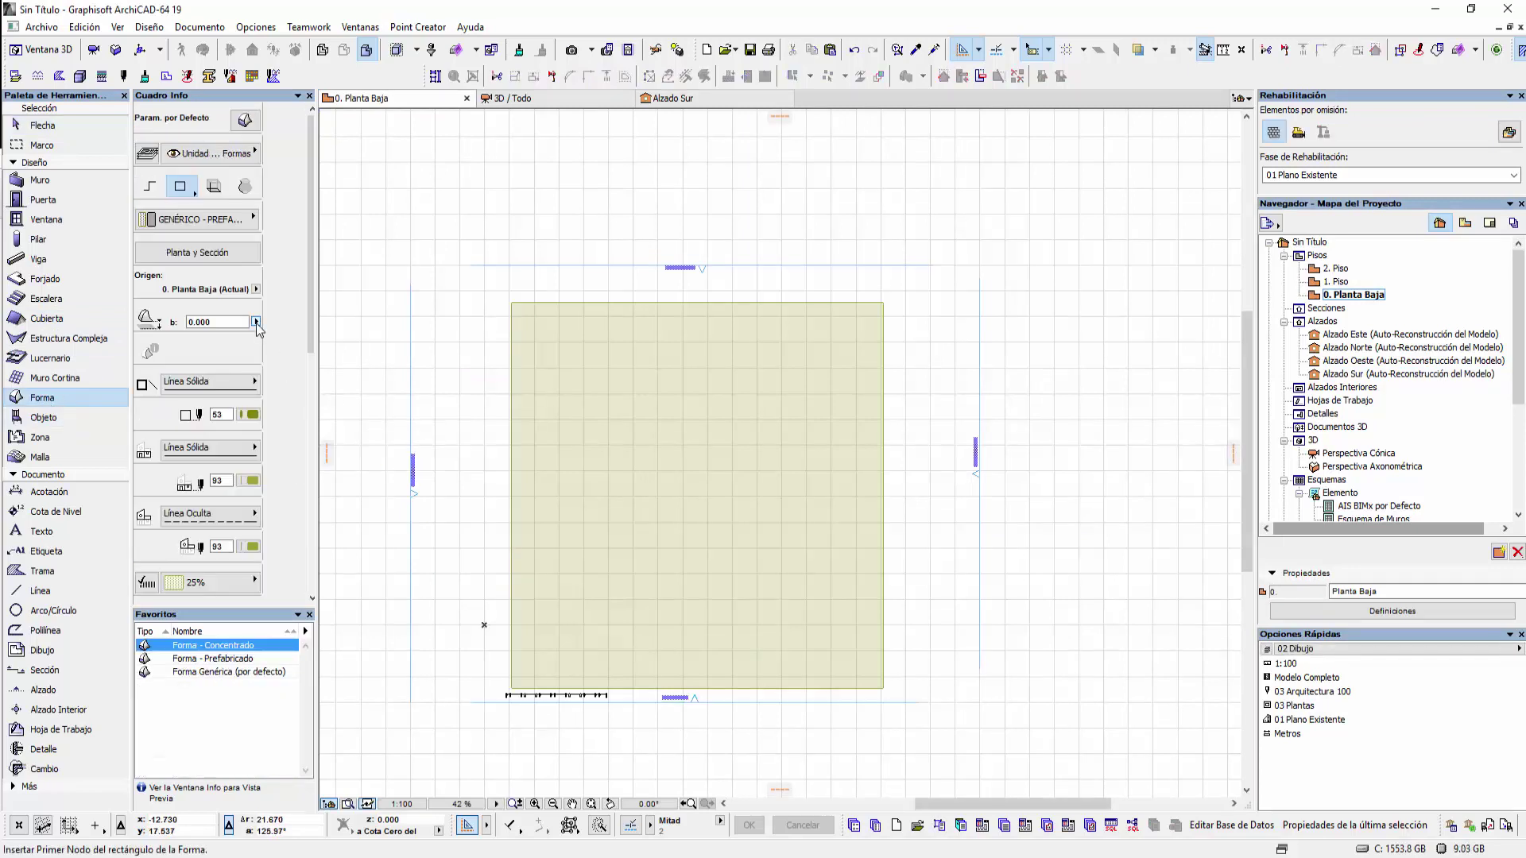
{"action": "left_click", "coordinate": [256, 322]}
{"action": "left_click", "coordinate": [80, 404]}
{"action": "left_click", "coordinate": [256, 322]}
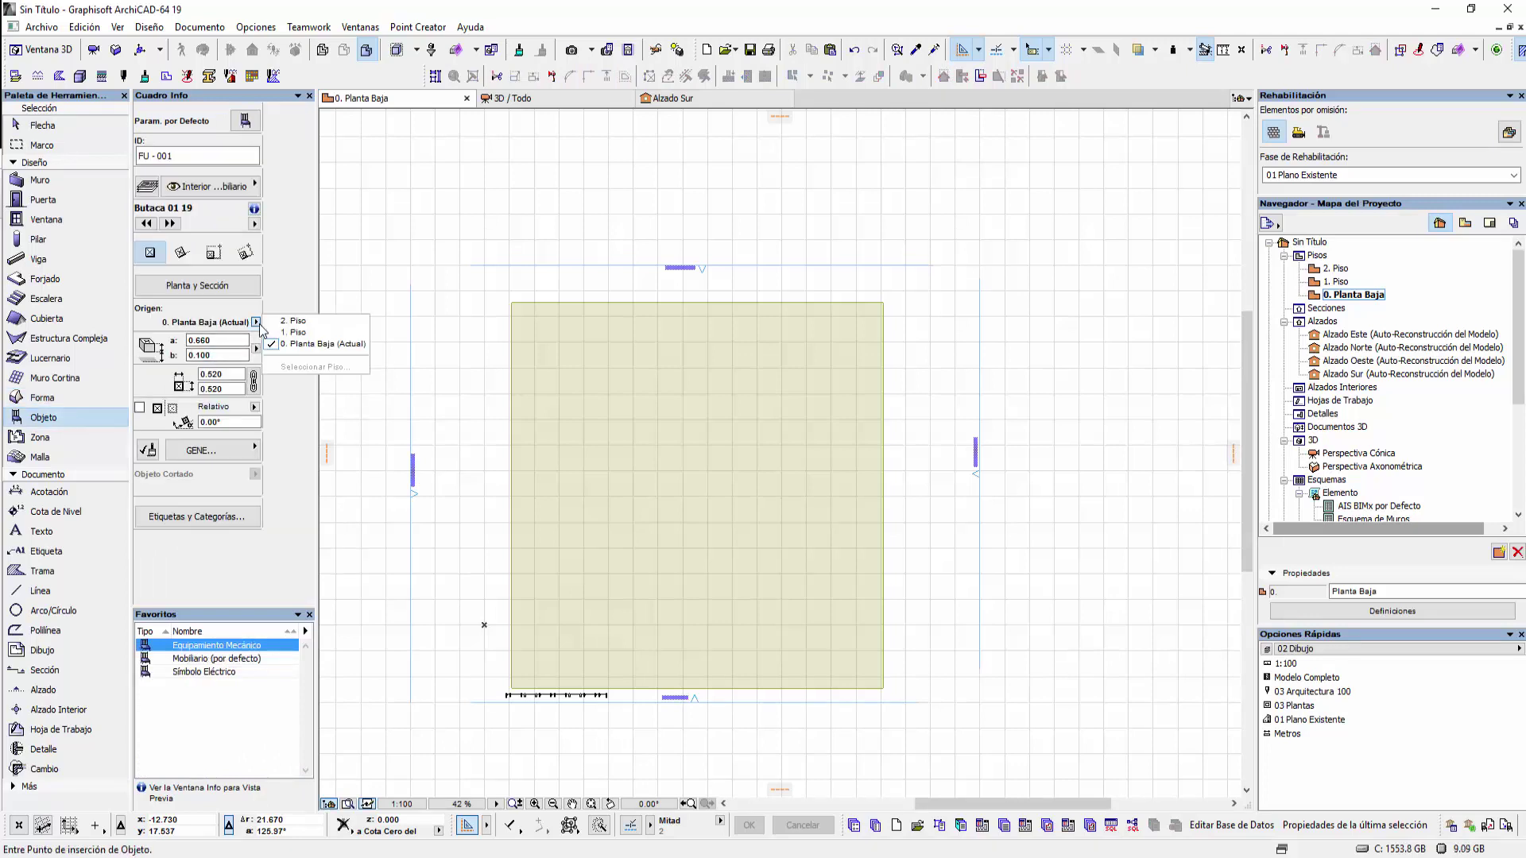
{"action": "left_click", "coordinate": [256, 350]}
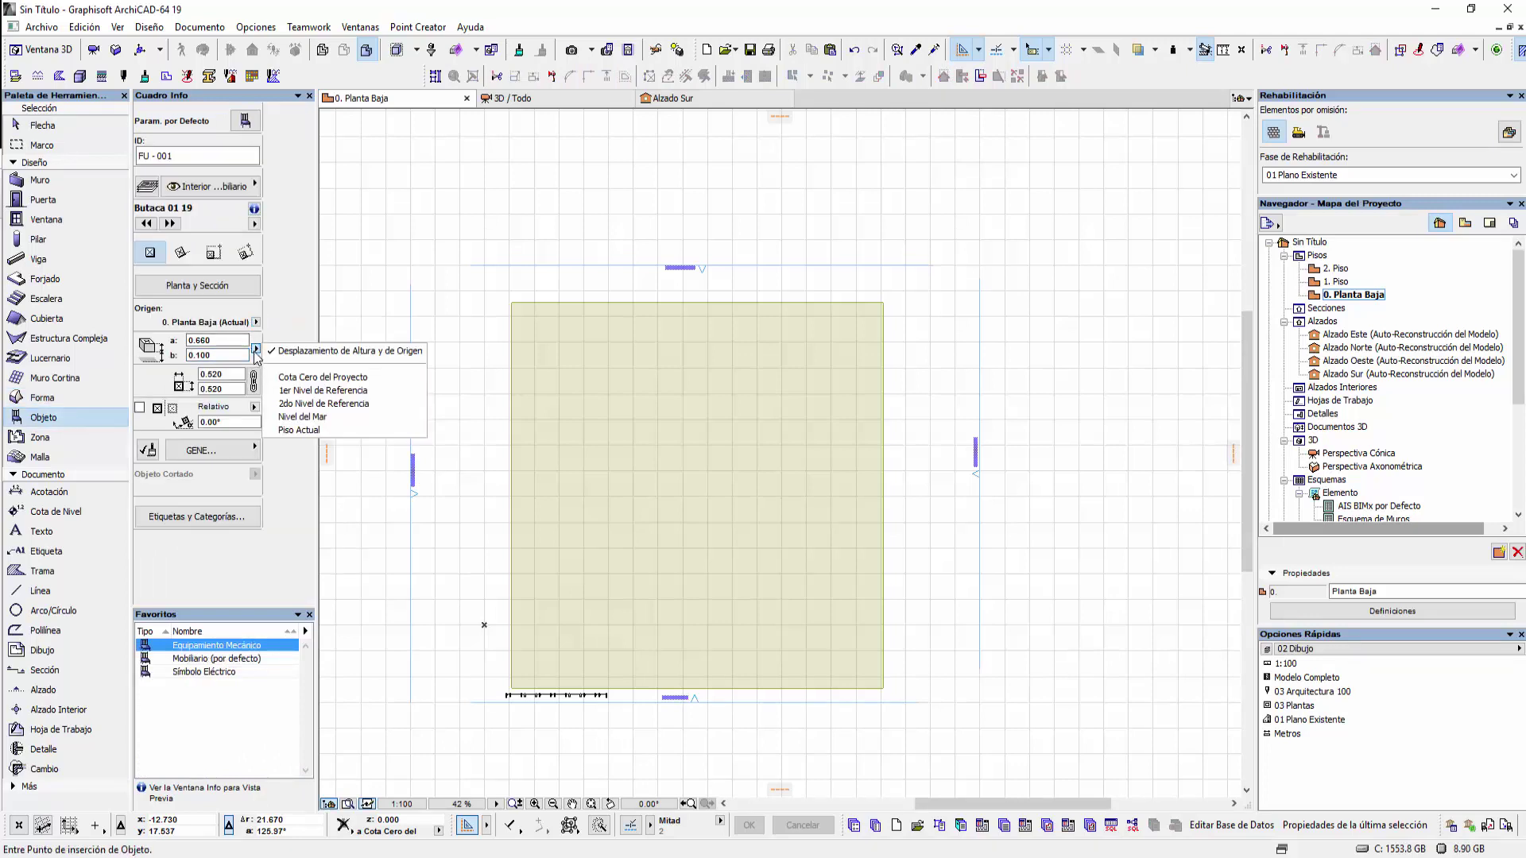
Review the Zona reference options, then show the Malla tool's height reference choices
{"action": "left_click", "coordinate": [86, 436]}
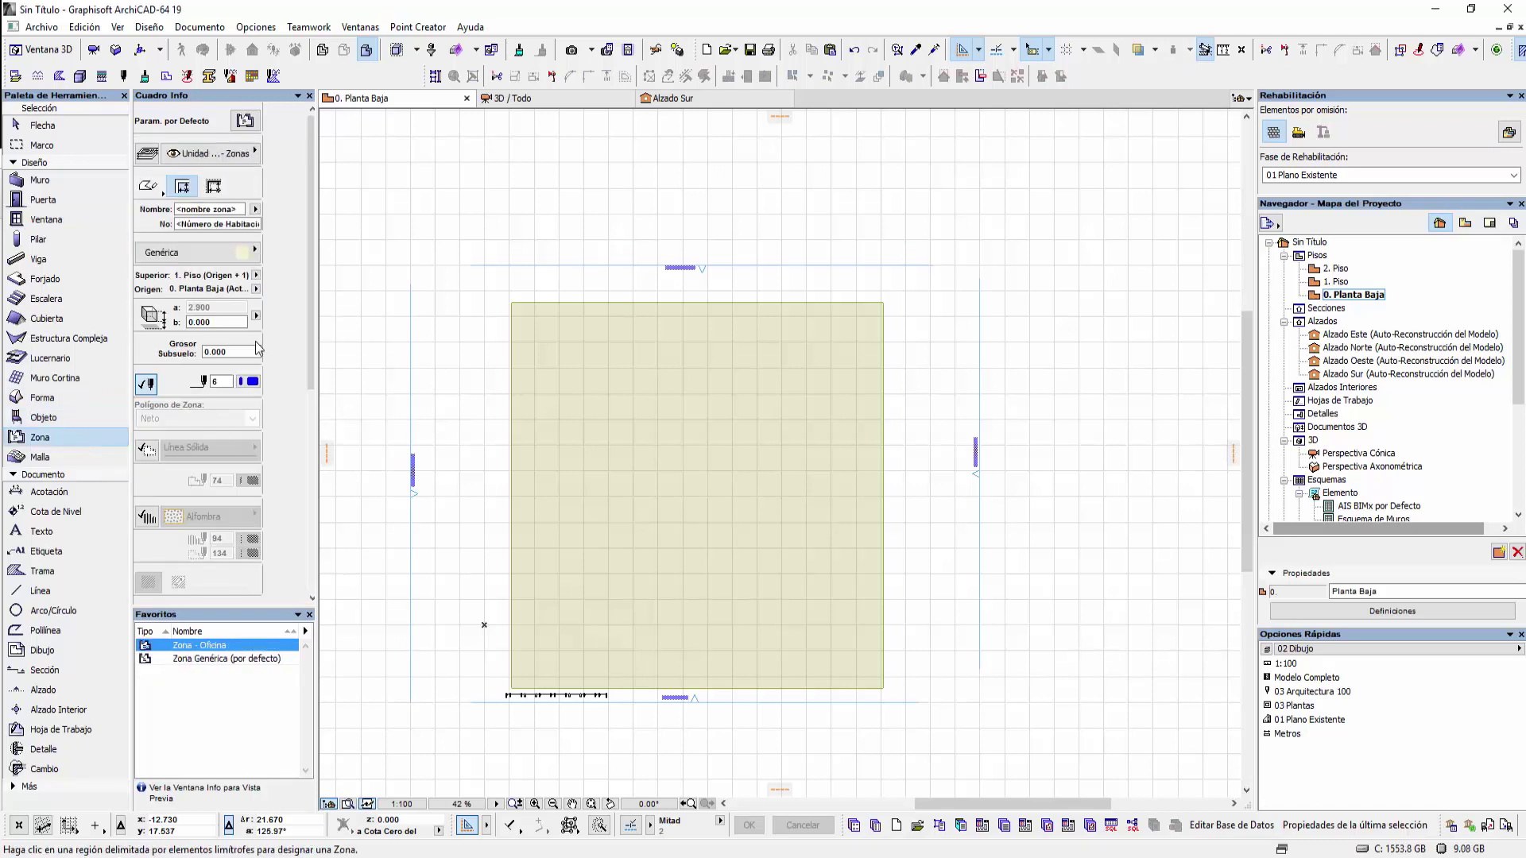
{"action": "left_click", "coordinate": [256, 316]}
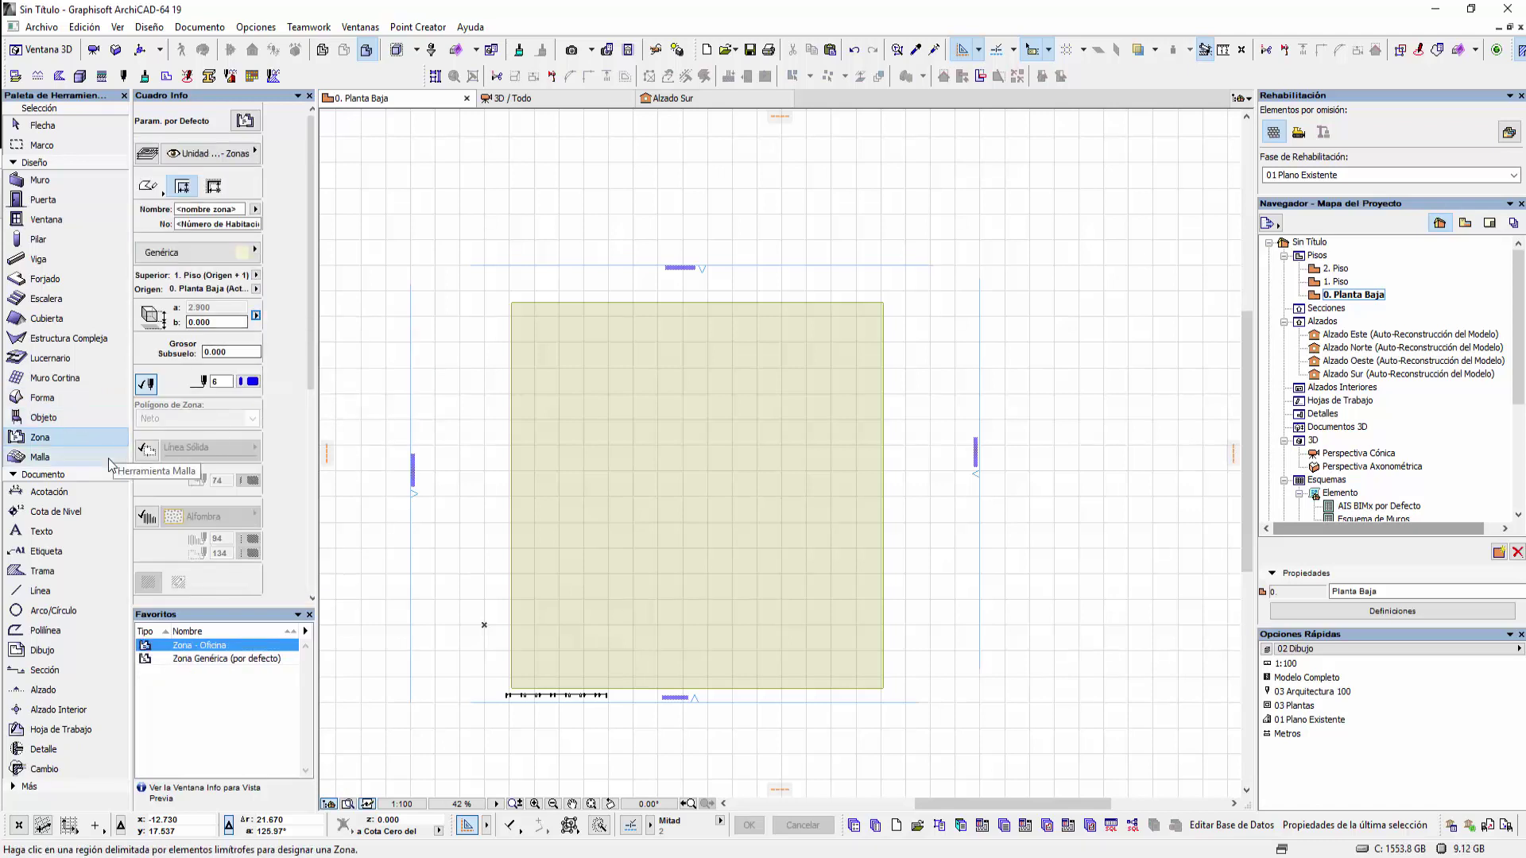
{"action": "left_click", "coordinate": [108, 460]}
{"action": "left_click", "coordinate": [259, 315]}
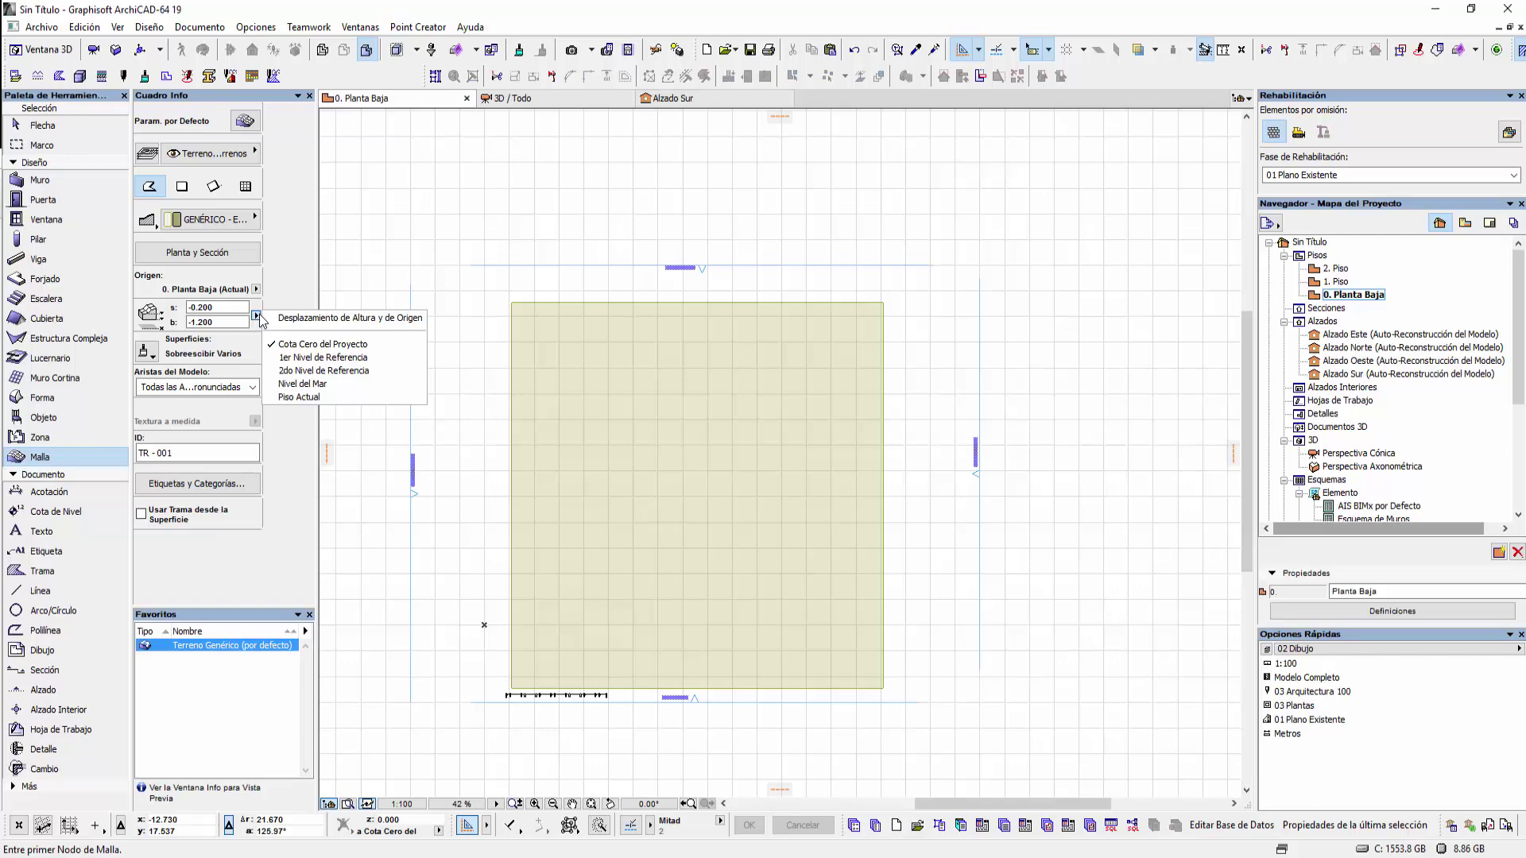
Draw a rectangular 5 by 5 mesh to the right of the building
{"action": "left_click", "coordinate": [260, 317]}
{"action": "middle_click_drag", "start_coordinate": [872, 675], "coordinate": [821, 593]}
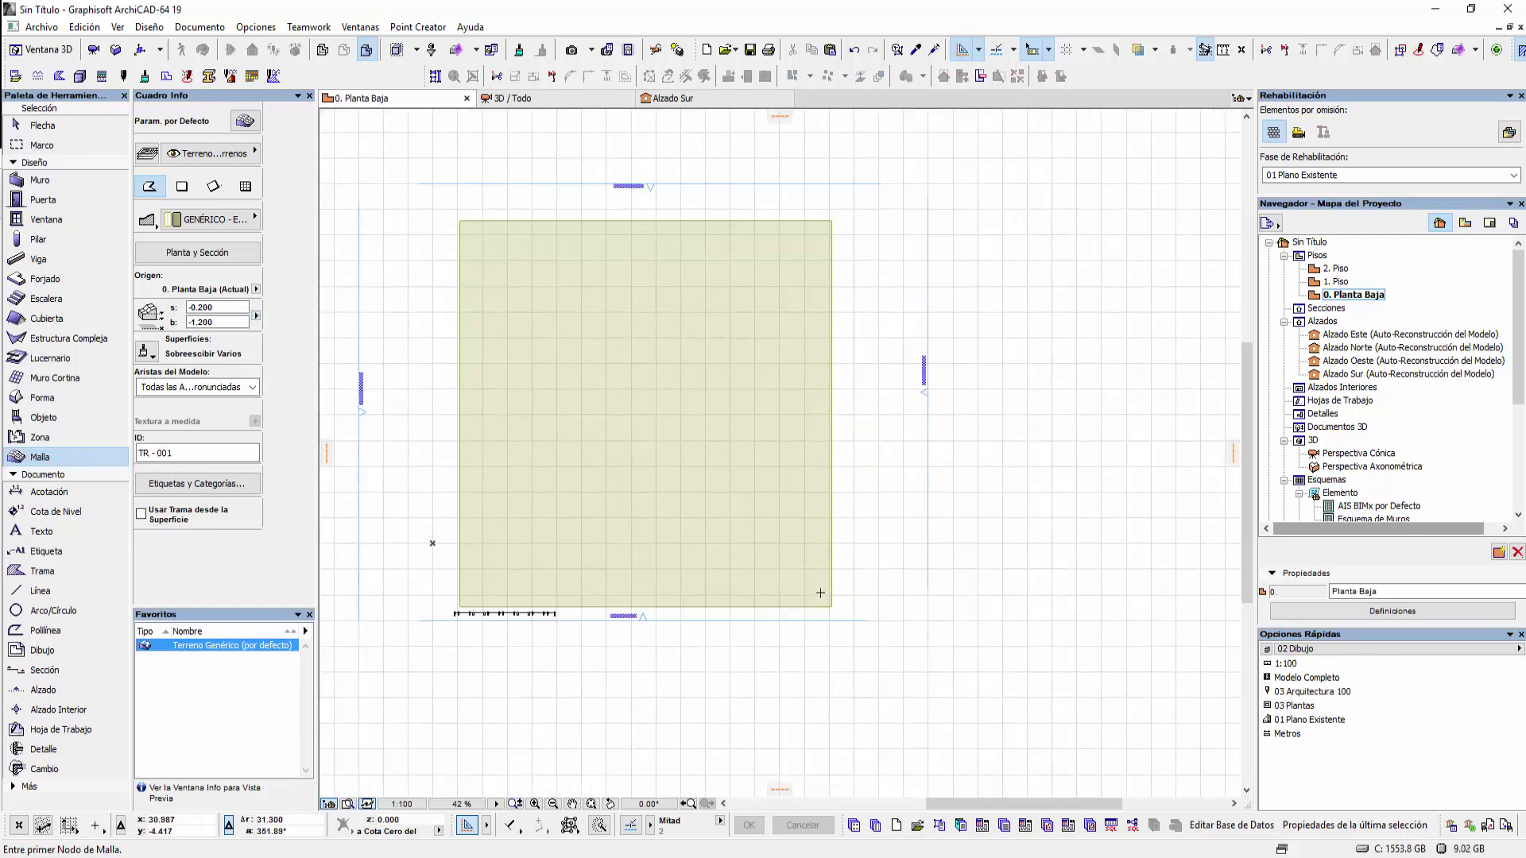
{"action": "scroll", "coordinate": [820, 593], "scroll_direction": "up", "scroll_amount": 2}
{"action": "left_click", "coordinate": [864, 443]}
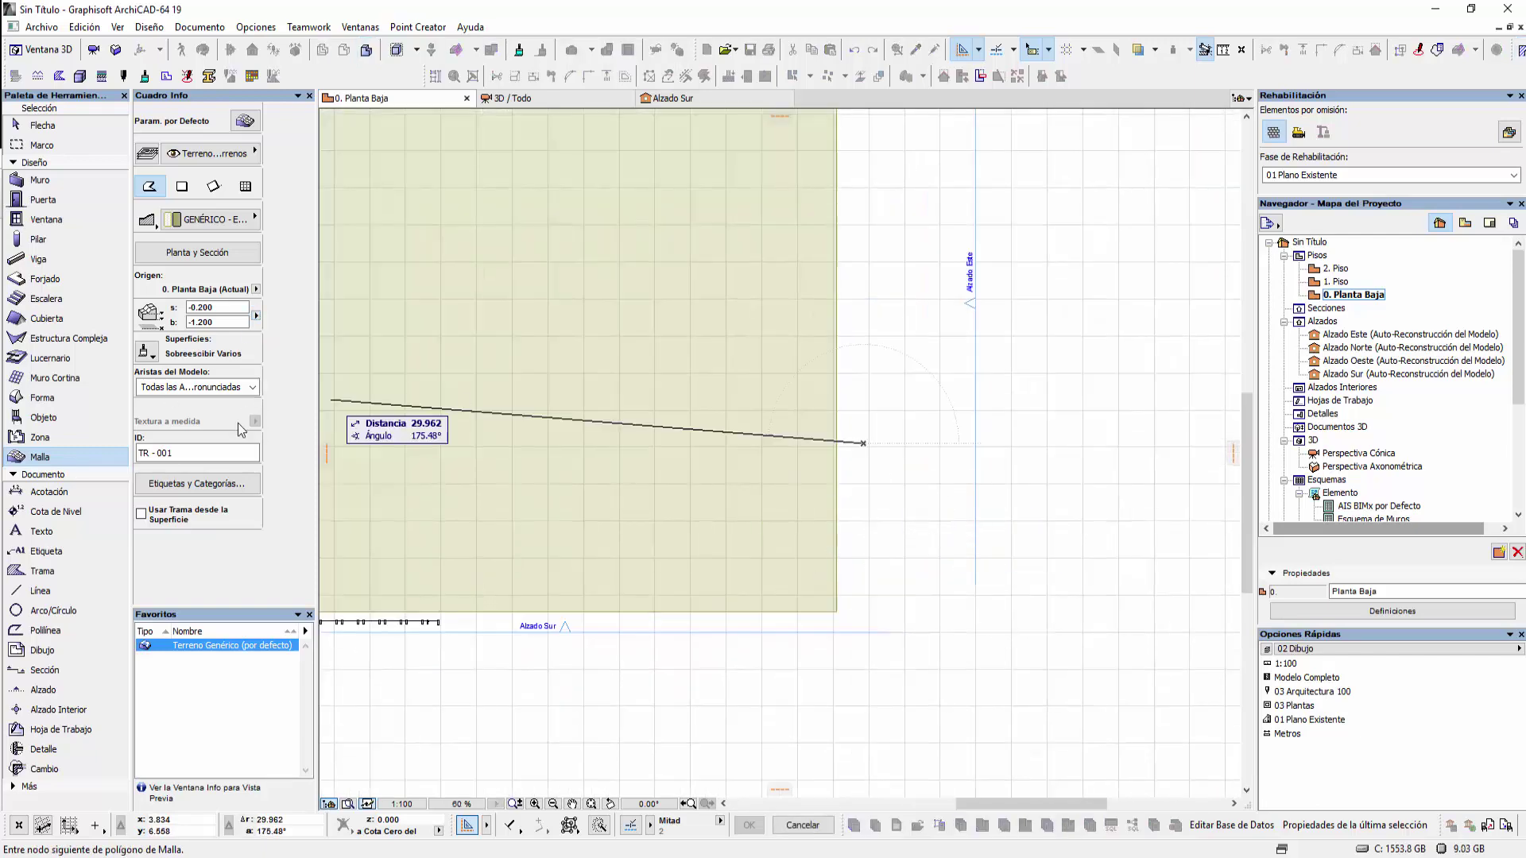
{"action": "left_click", "coordinate": [181, 186]}
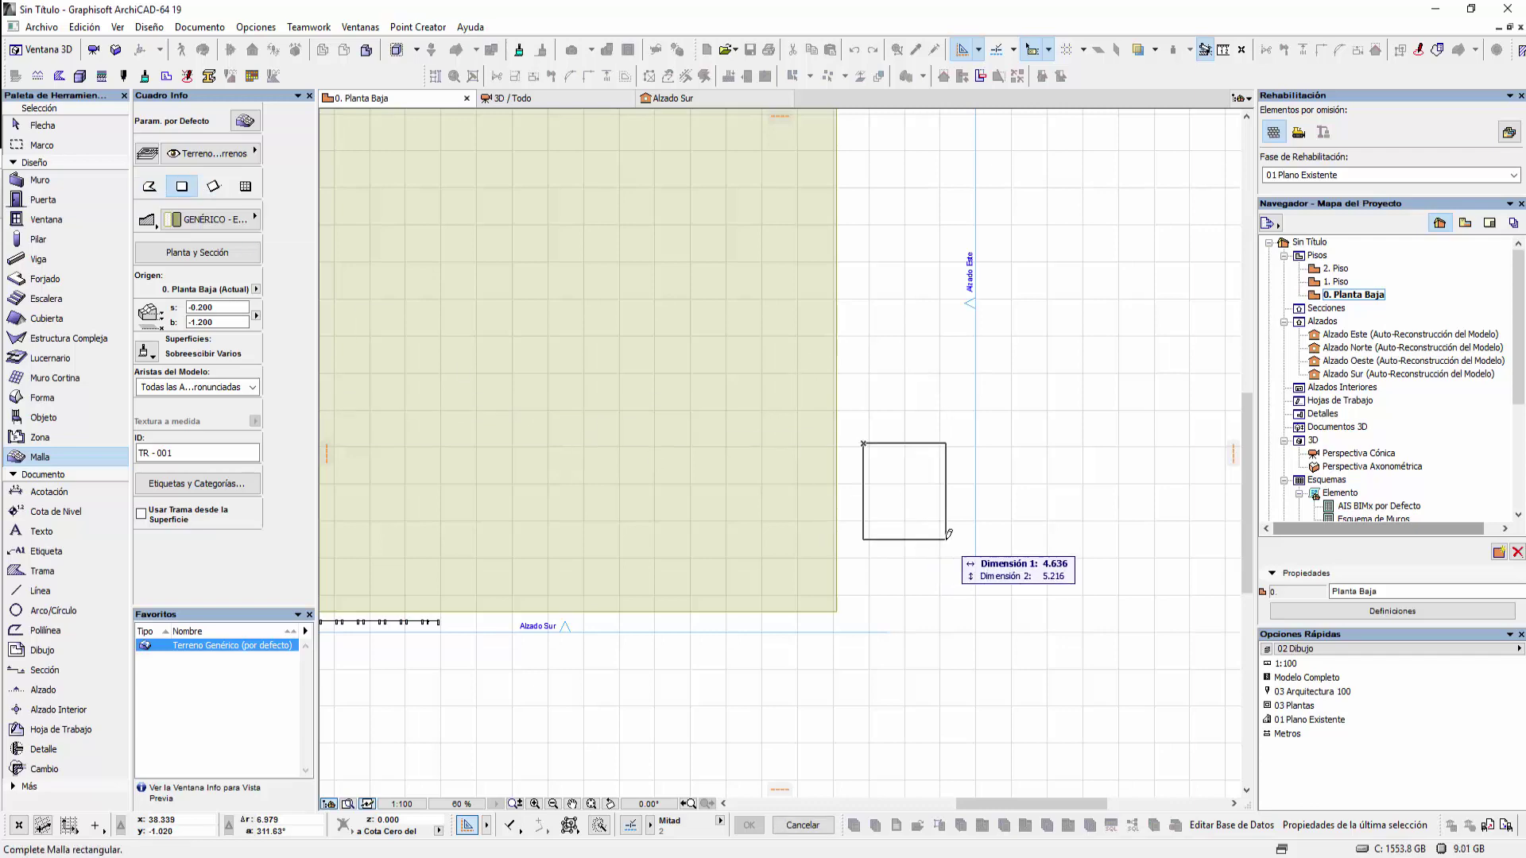
{"action": "type", "text": "5"}
{"action": "key", "text": "Tab"}
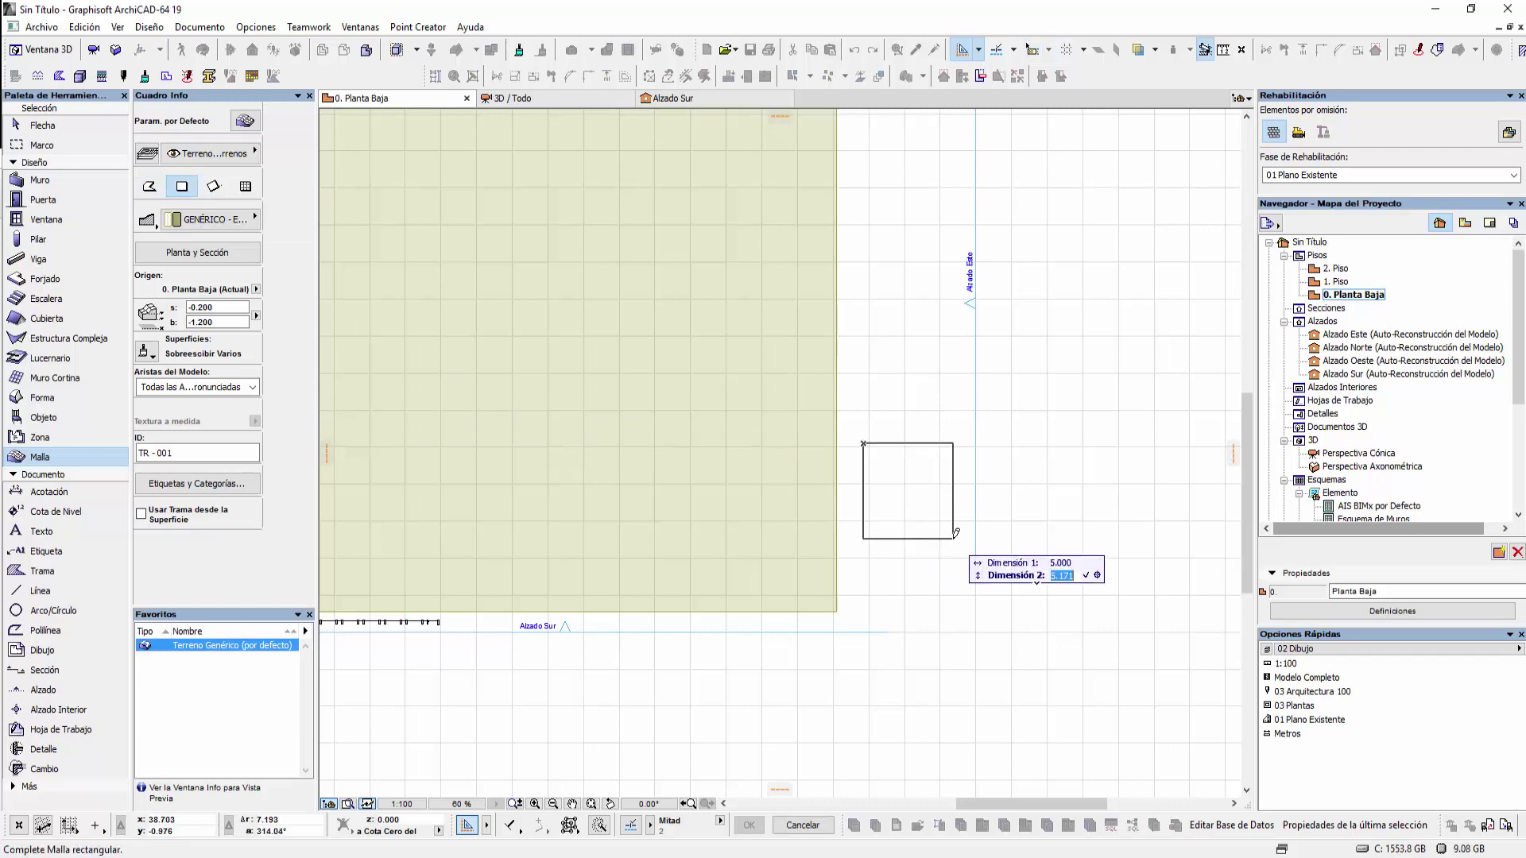
{"action": "type", "text": "5"}
{"action": "key", "text": "Return"}
{"action": "scroll", "coordinate": [954, 537], "scroll_direction": "down", "scroll_amount": 2}
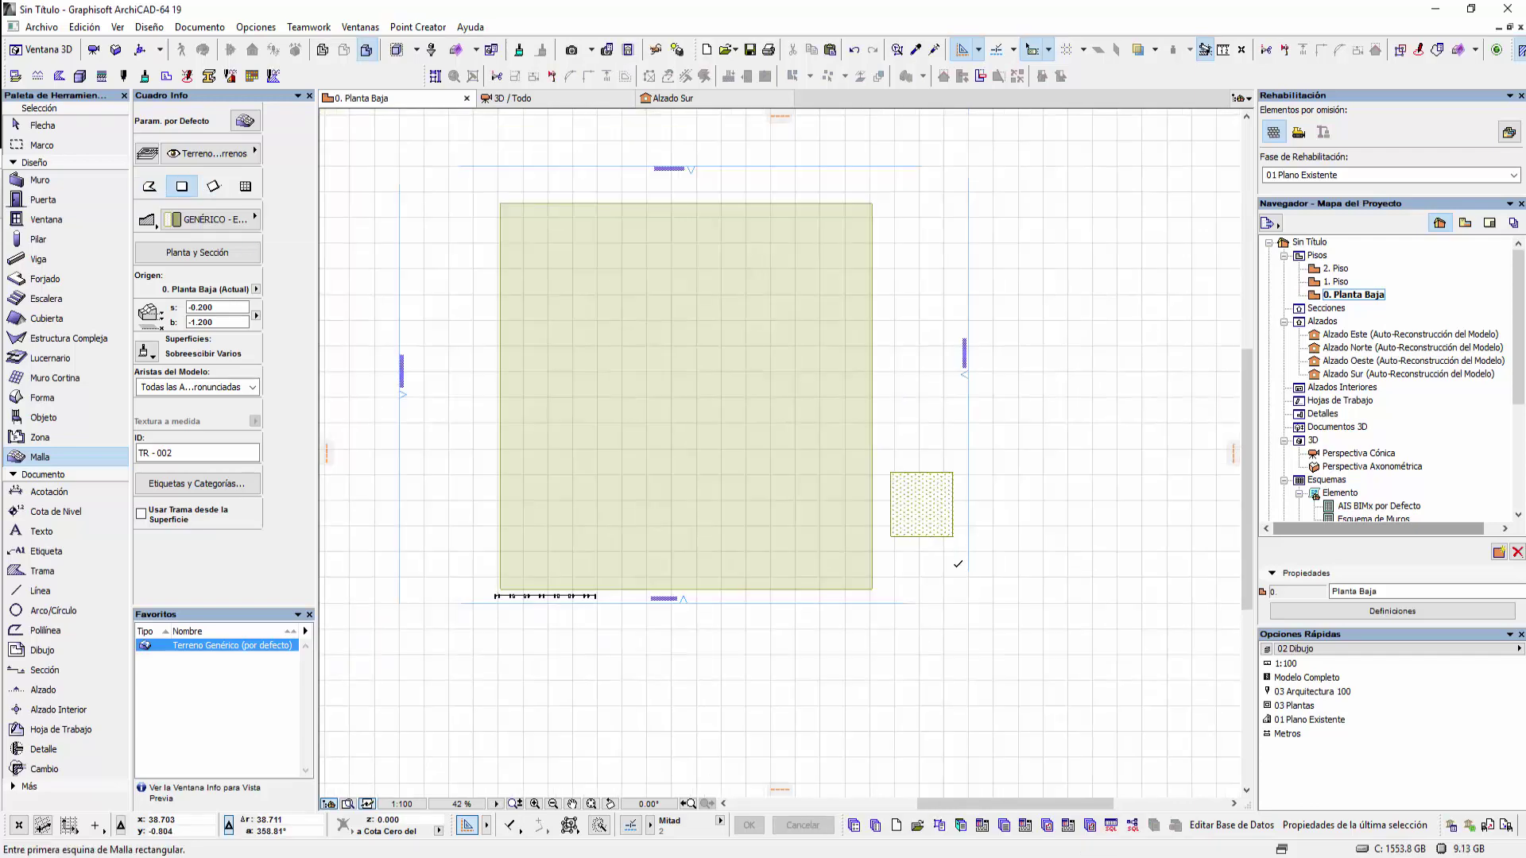
{"action": "left_click", "coordinate": [39, 125]}
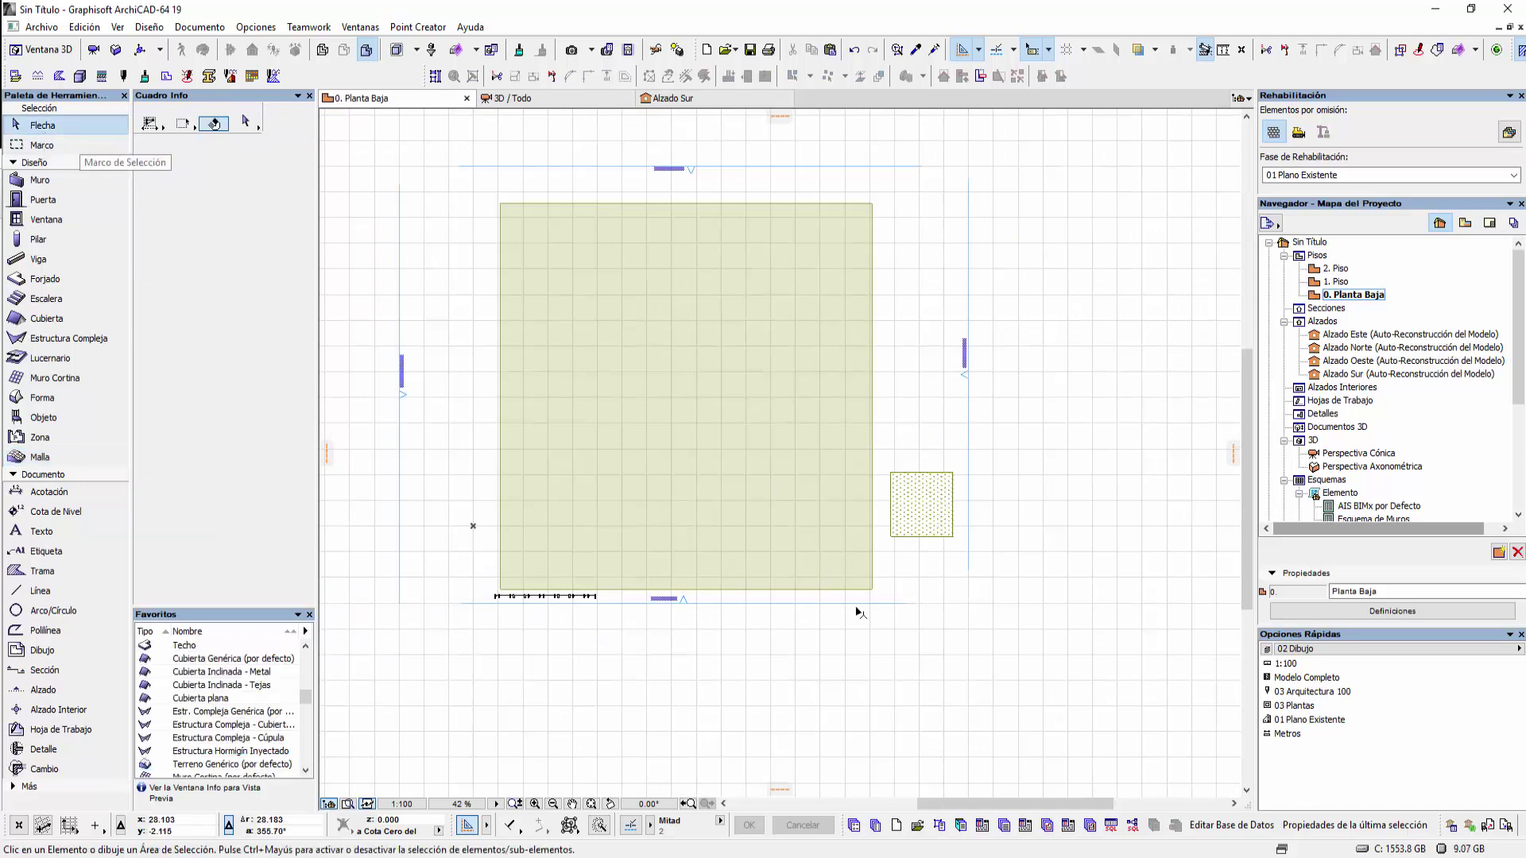
Set dimension defaults to level dimensions with Origen de Cota at 1er Nivel de Referencia
{"action": "left_click", "coordinate": [898, 604]}
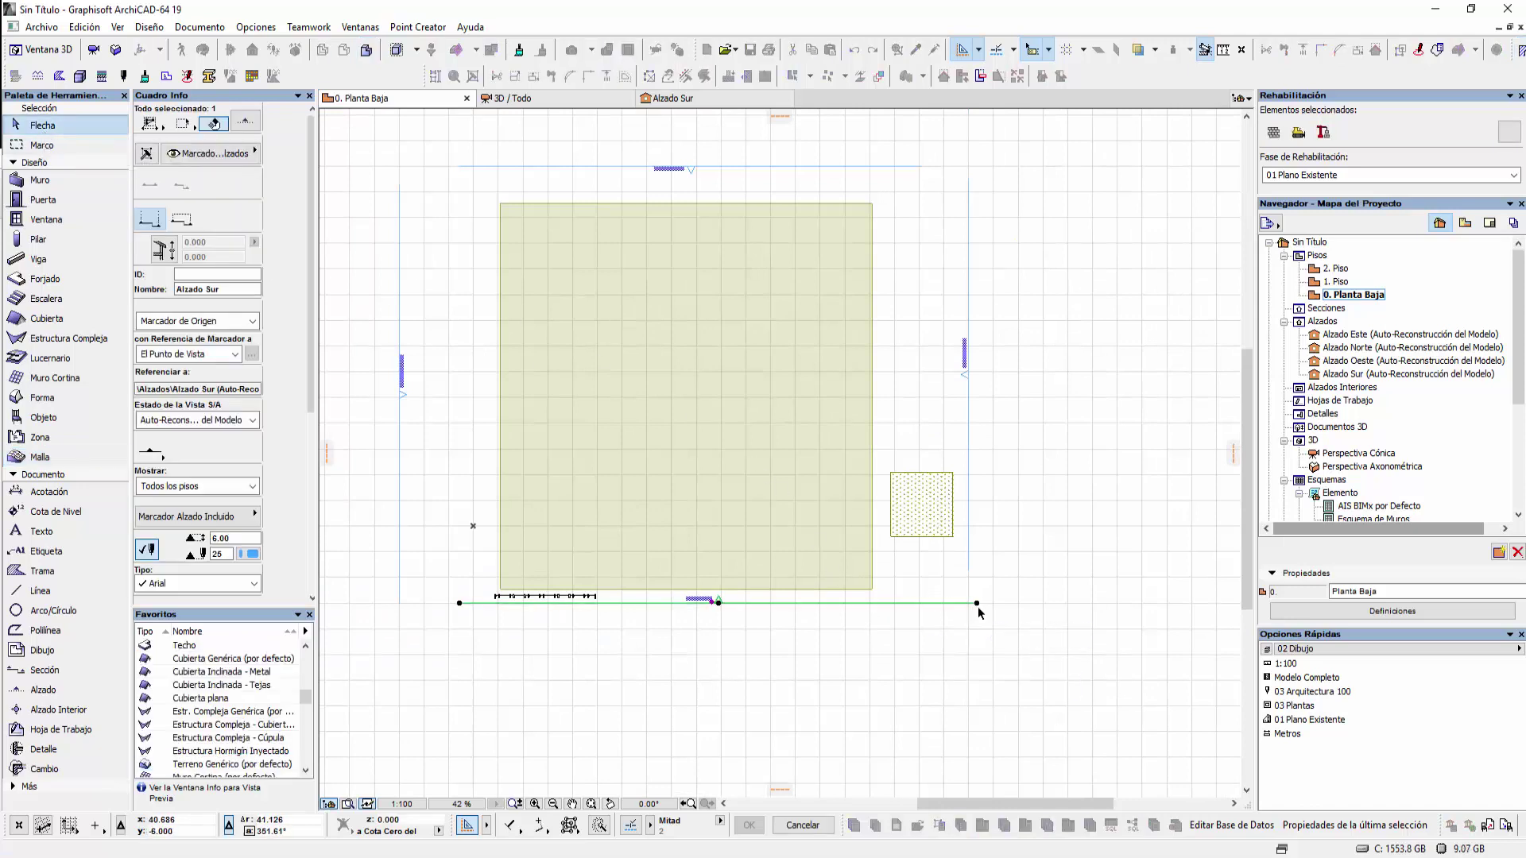
{"action": "left_click", "coordinate": [918, 635]}
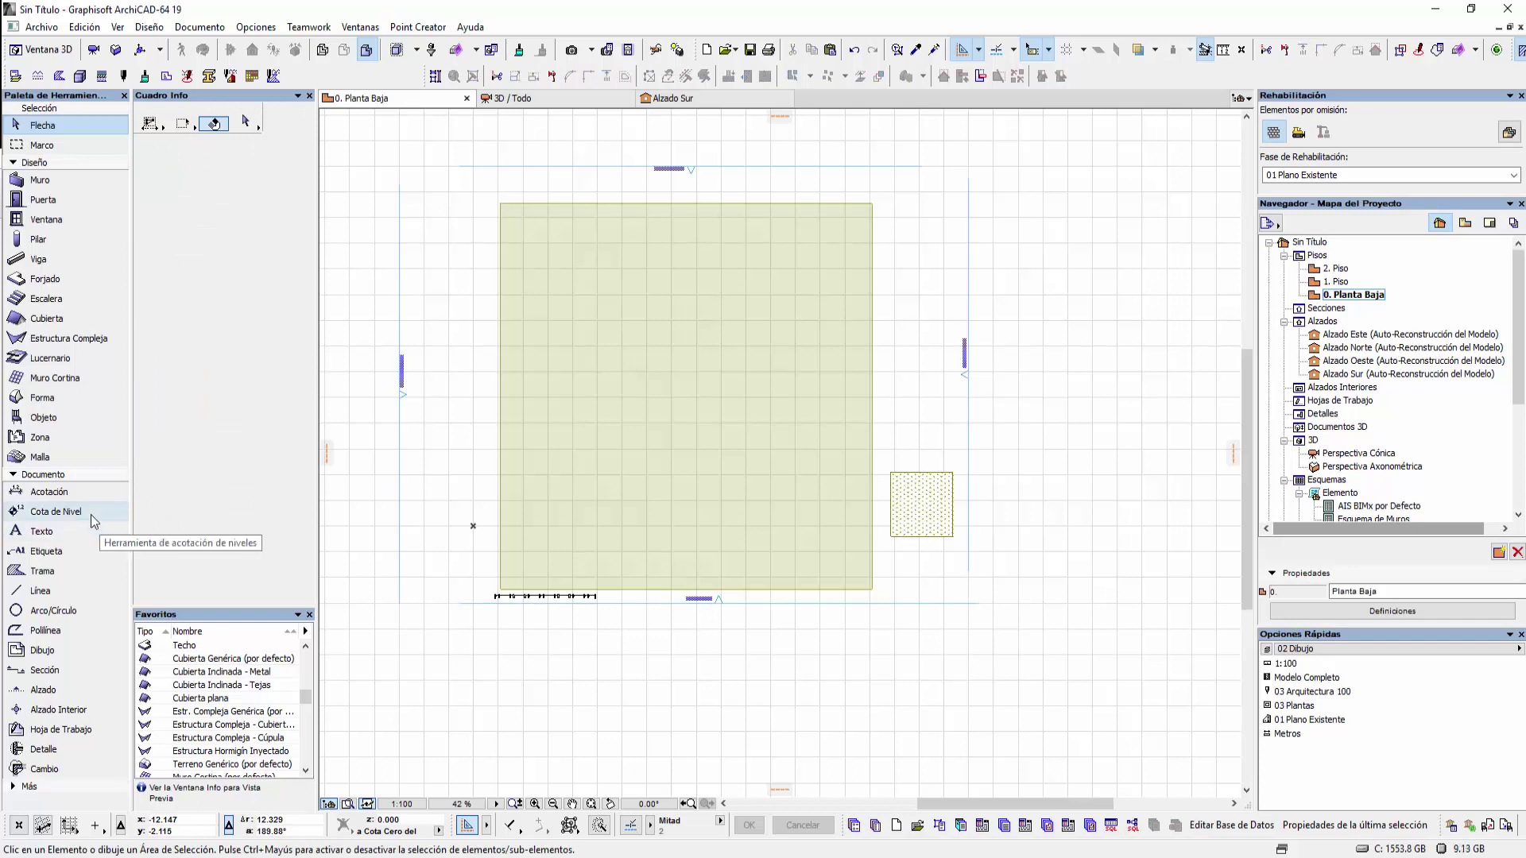
{"action": "left_click", "coordinate": [57, 499]}
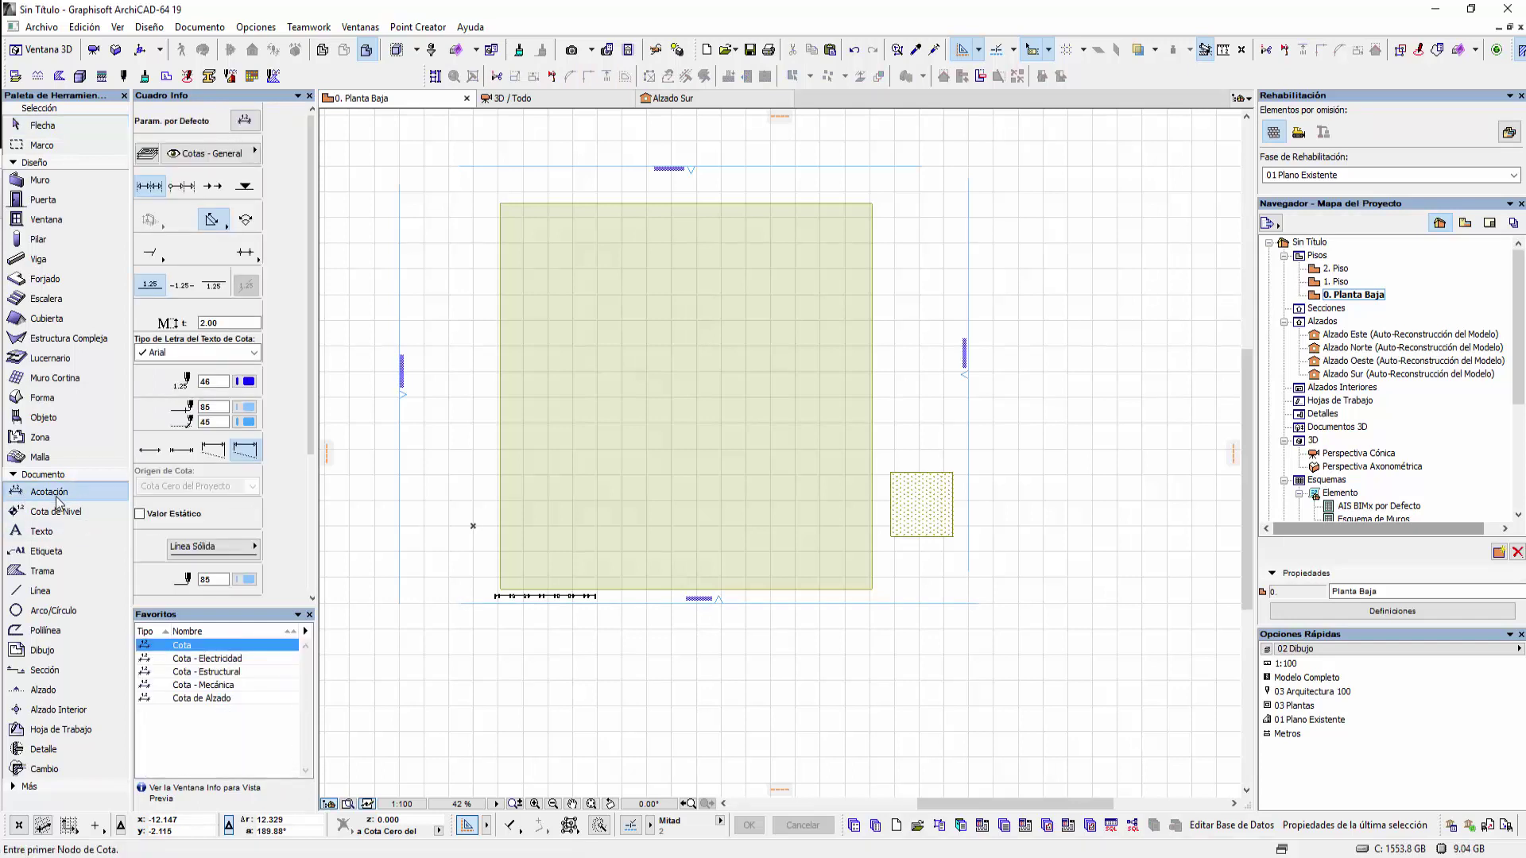
{"action": "left_click", "coordinate": [245, 120]}
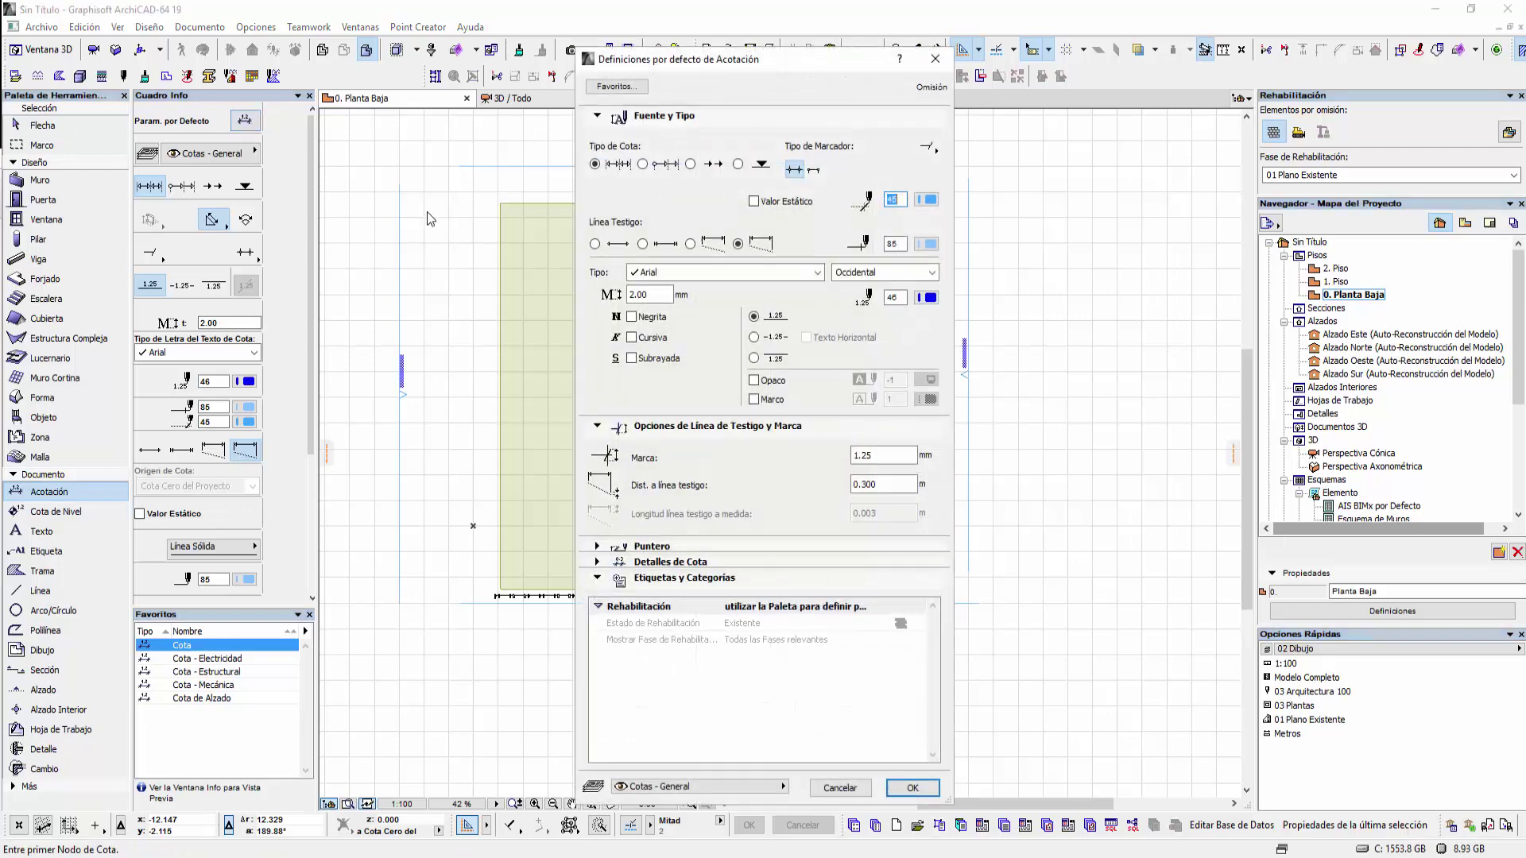
{"action": "left_click", "coordinate": [771, 166]}
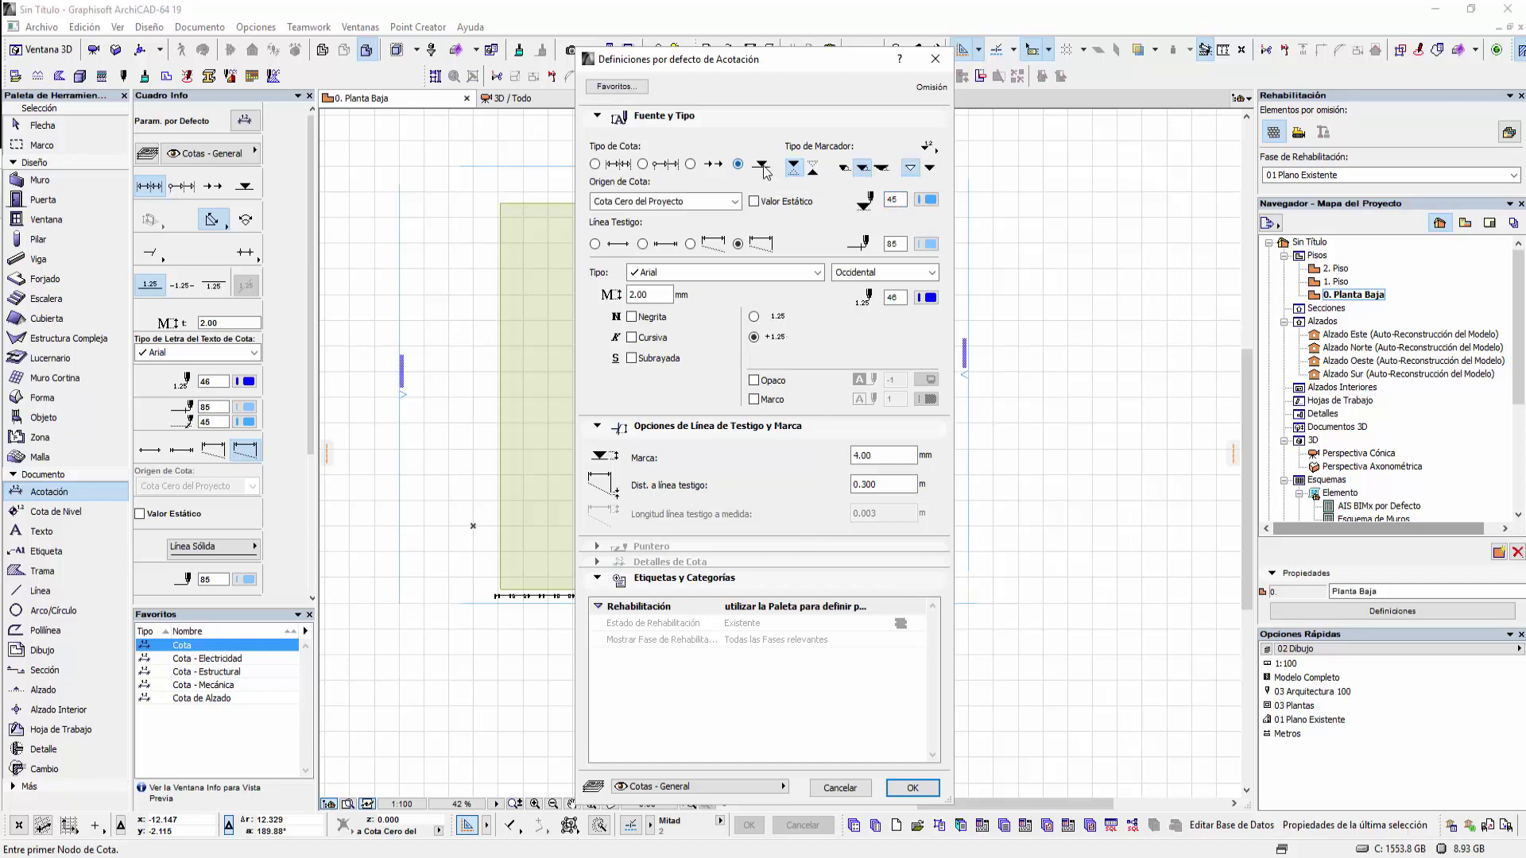
{"action": "left_click", "coordinate": [734, 202]}
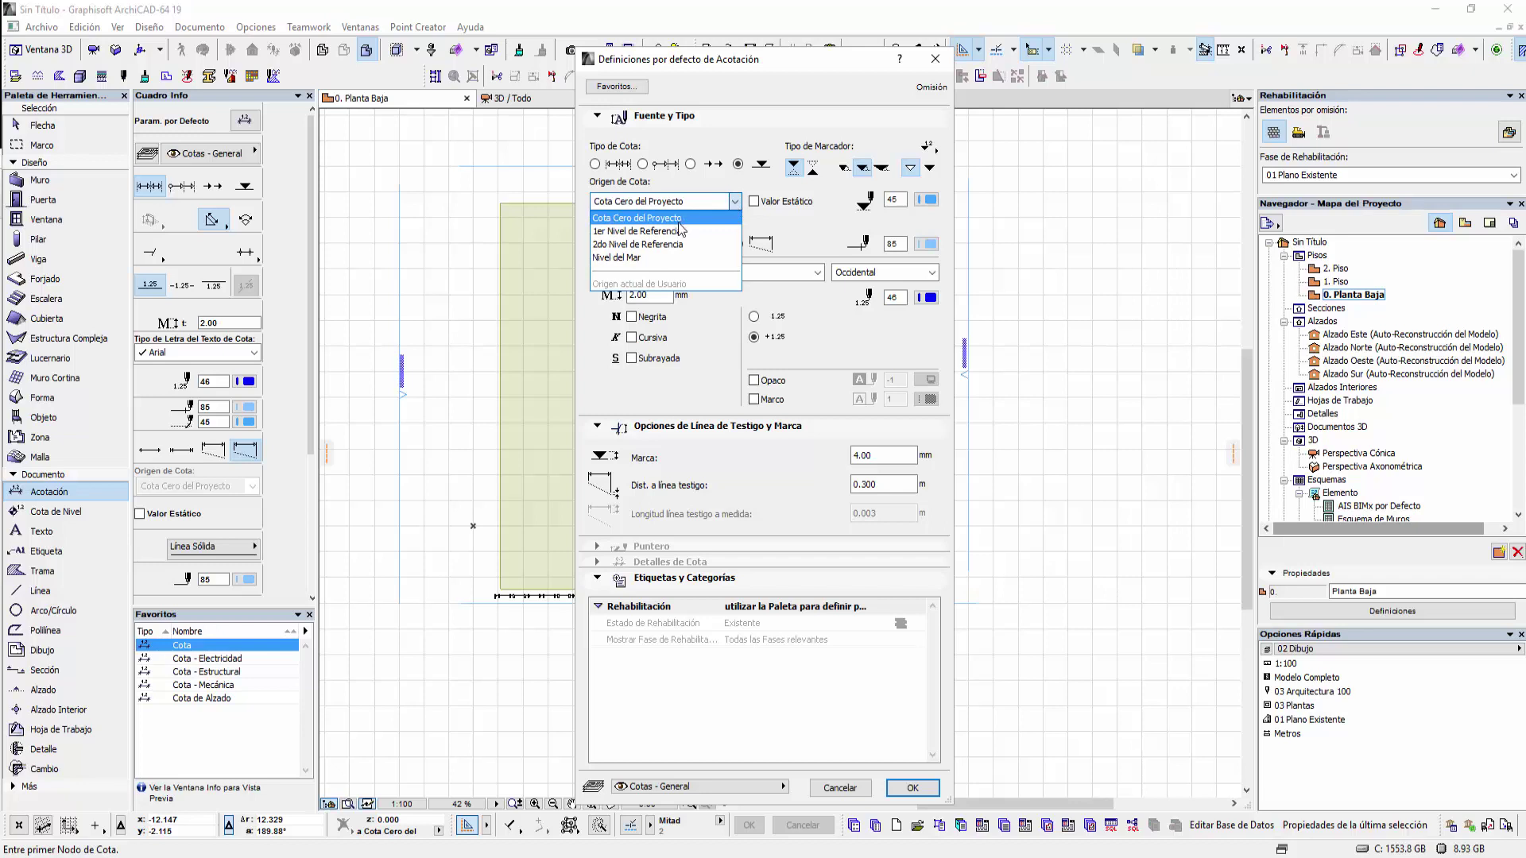
{"action": "left_click", "coordinate": [630, 231]}
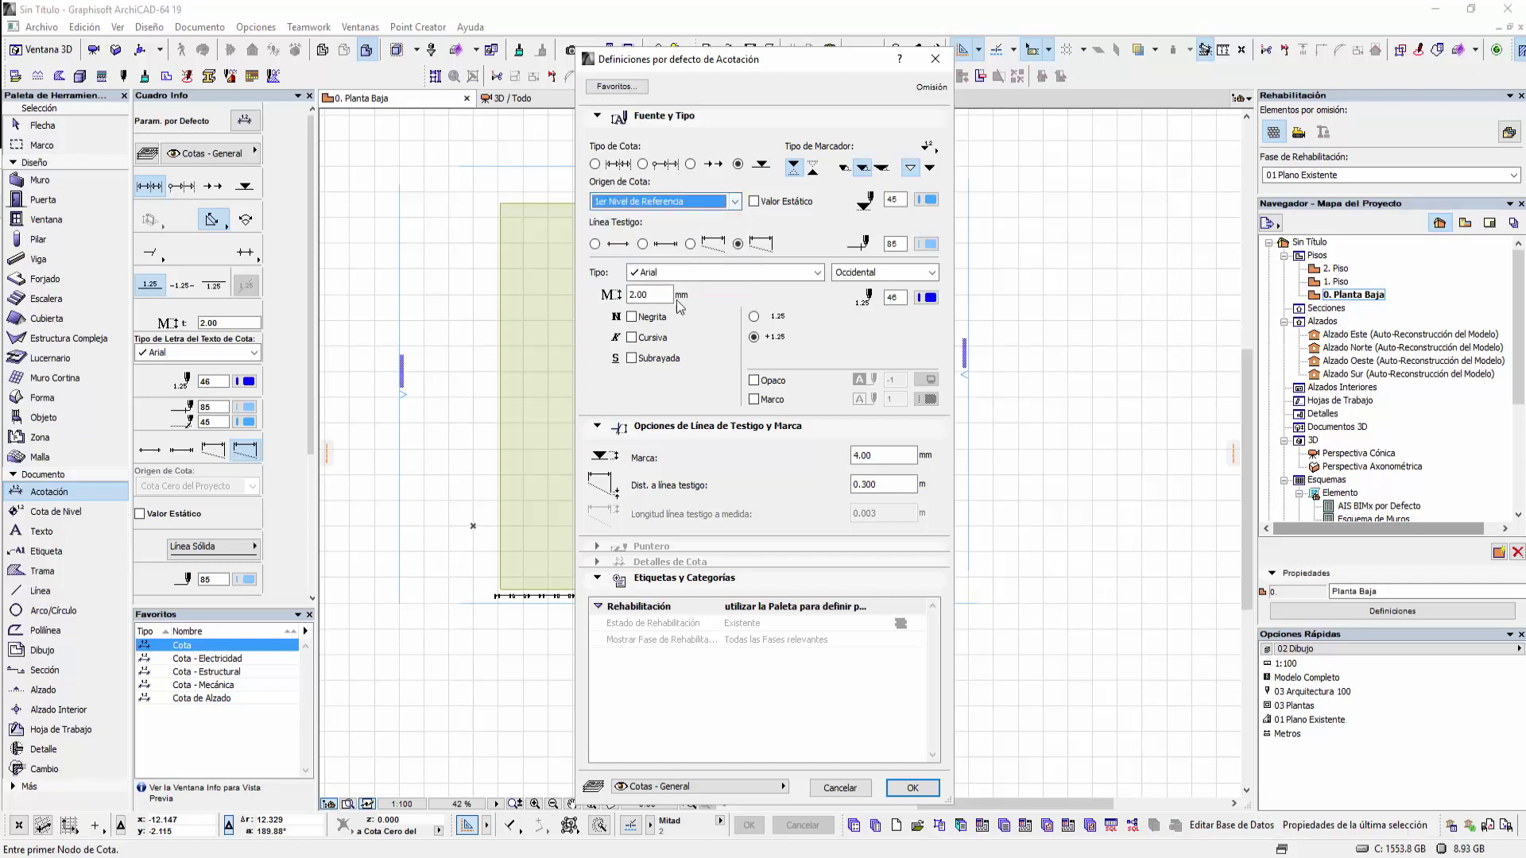
{"action": "left_click", "coordinate": [911, 787]}
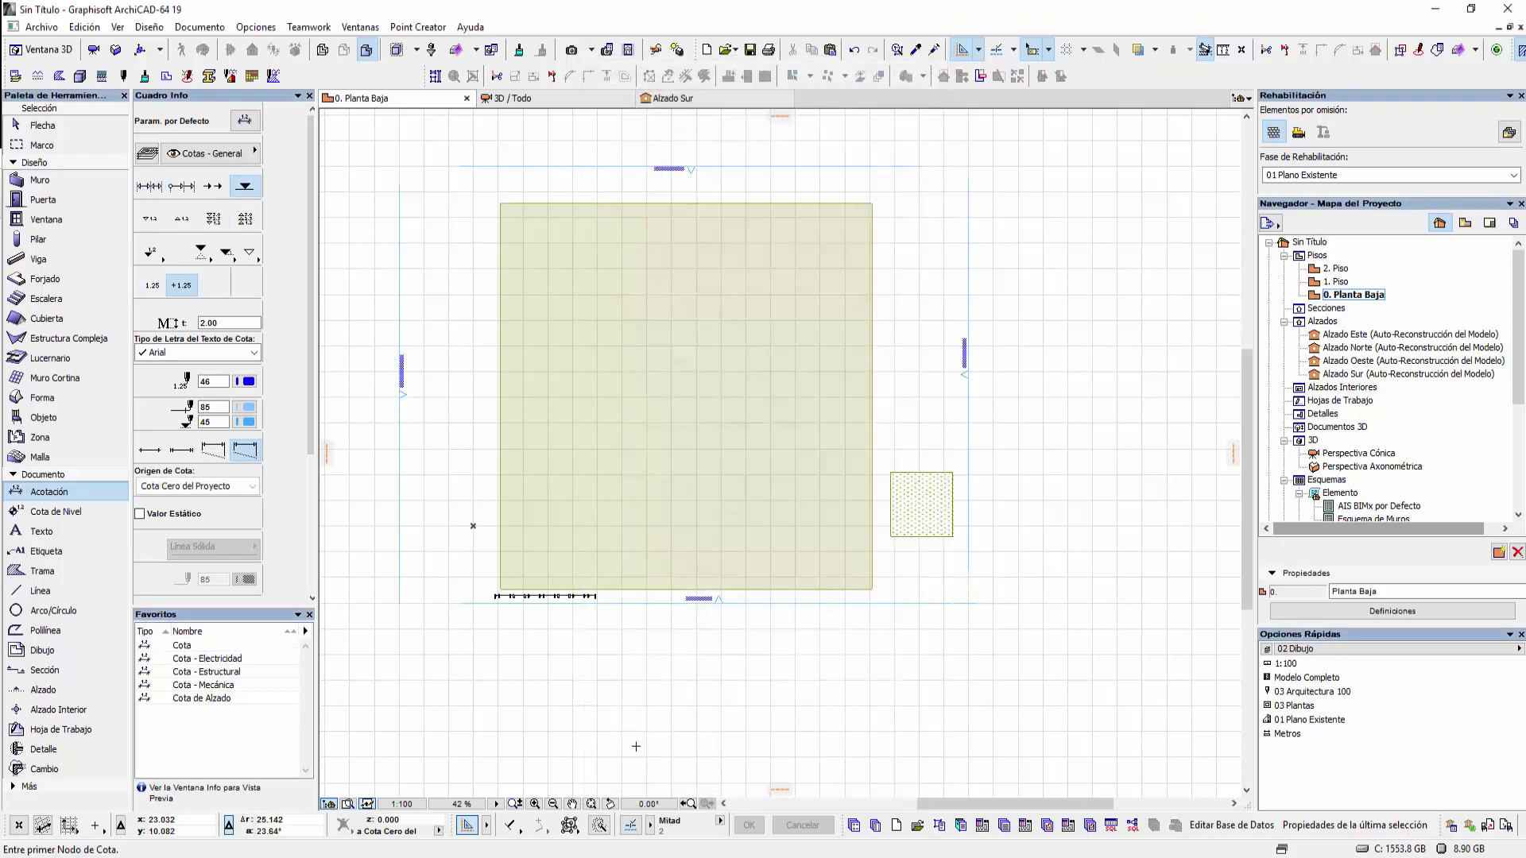
In Alzado Sur, mark the curtain wall's top corner with a +103.100 level dimension from 1er Nivel de Referencia
{"action": "left_click", "coordinate": [721, 102]}
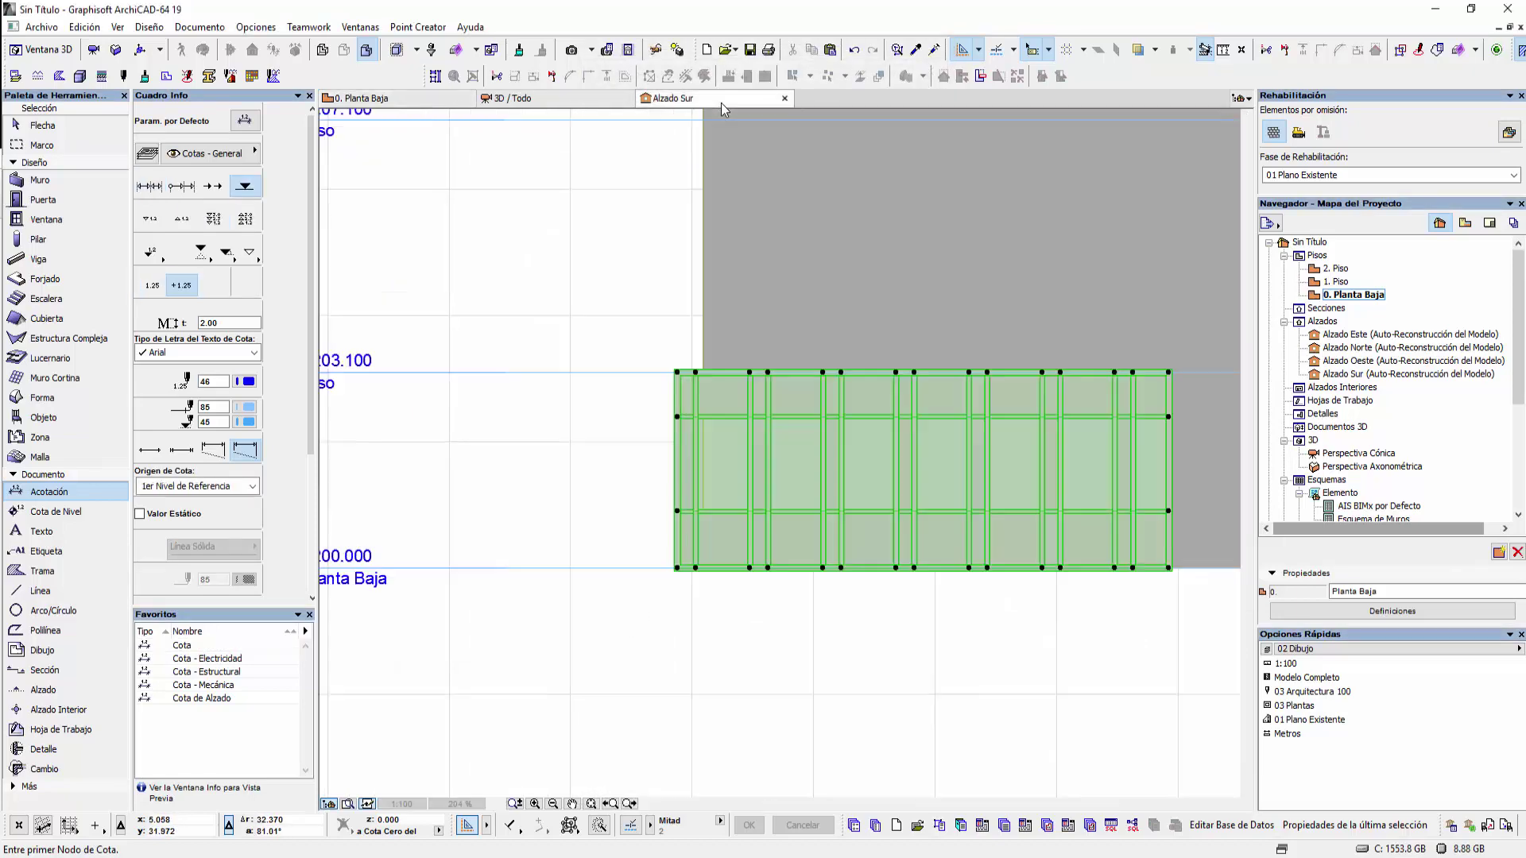
{"action": "left_click", "coordinate": [675, 371]}
{"action": "scroll", "coordinate": [676, 368], "scroll_direction": "up", "scroll_amount": 3}
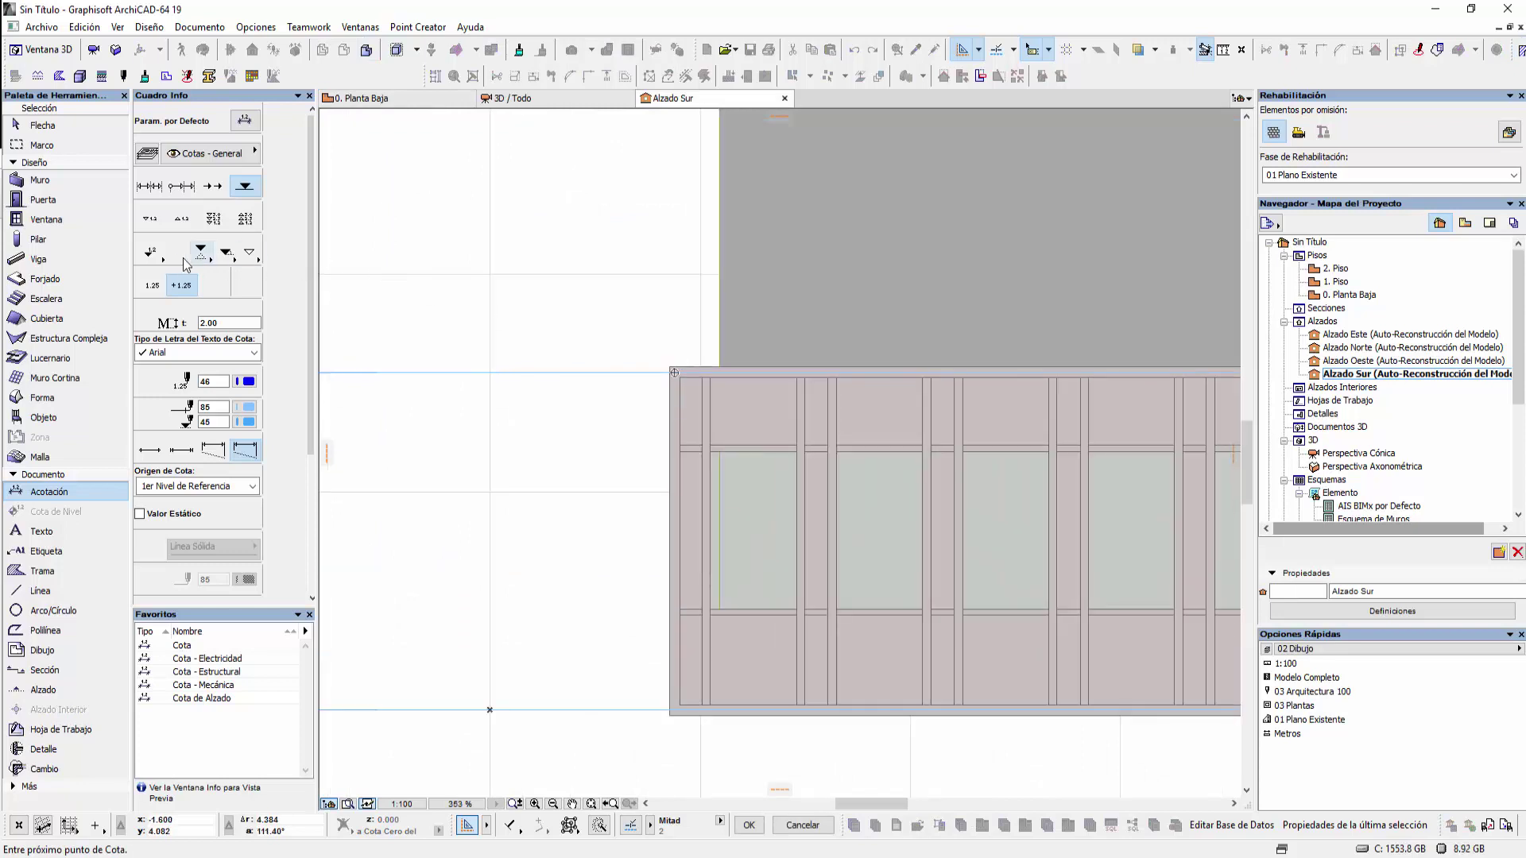
{"action": "left_click", "coordinate": [149, 219]}
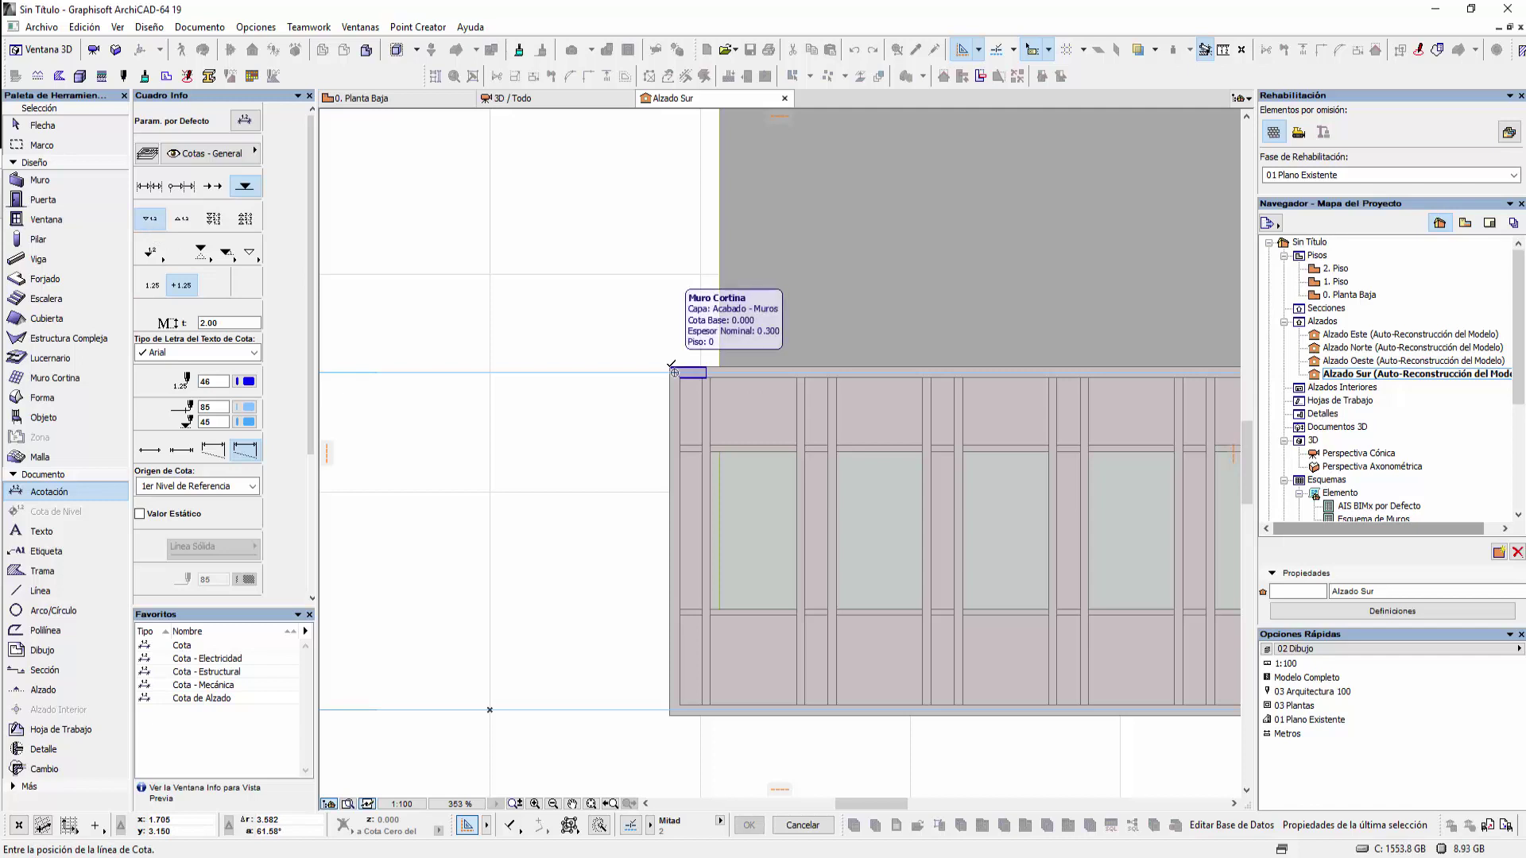
{"action": "left_click", "coordinate": [672, 370]}
{"action": "scroll", "coordinate": [674, 401], "scroll_direction": "down", "scroll_amount": 2}
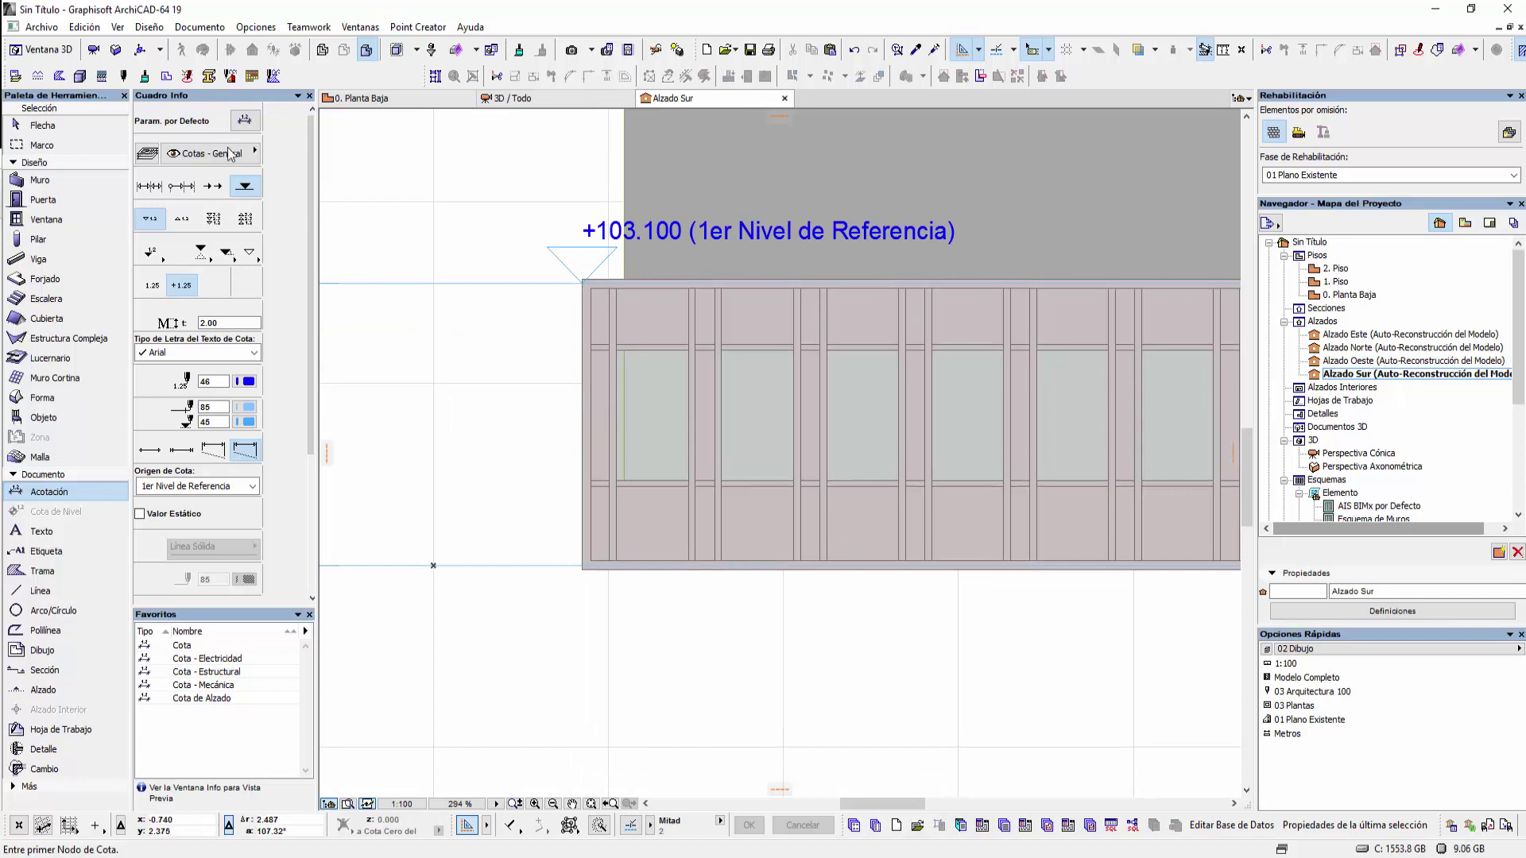
Set the level dimension origin to 2do Nivel de Referencia
{"action": "left_click", "coordinate": [244, 120]}
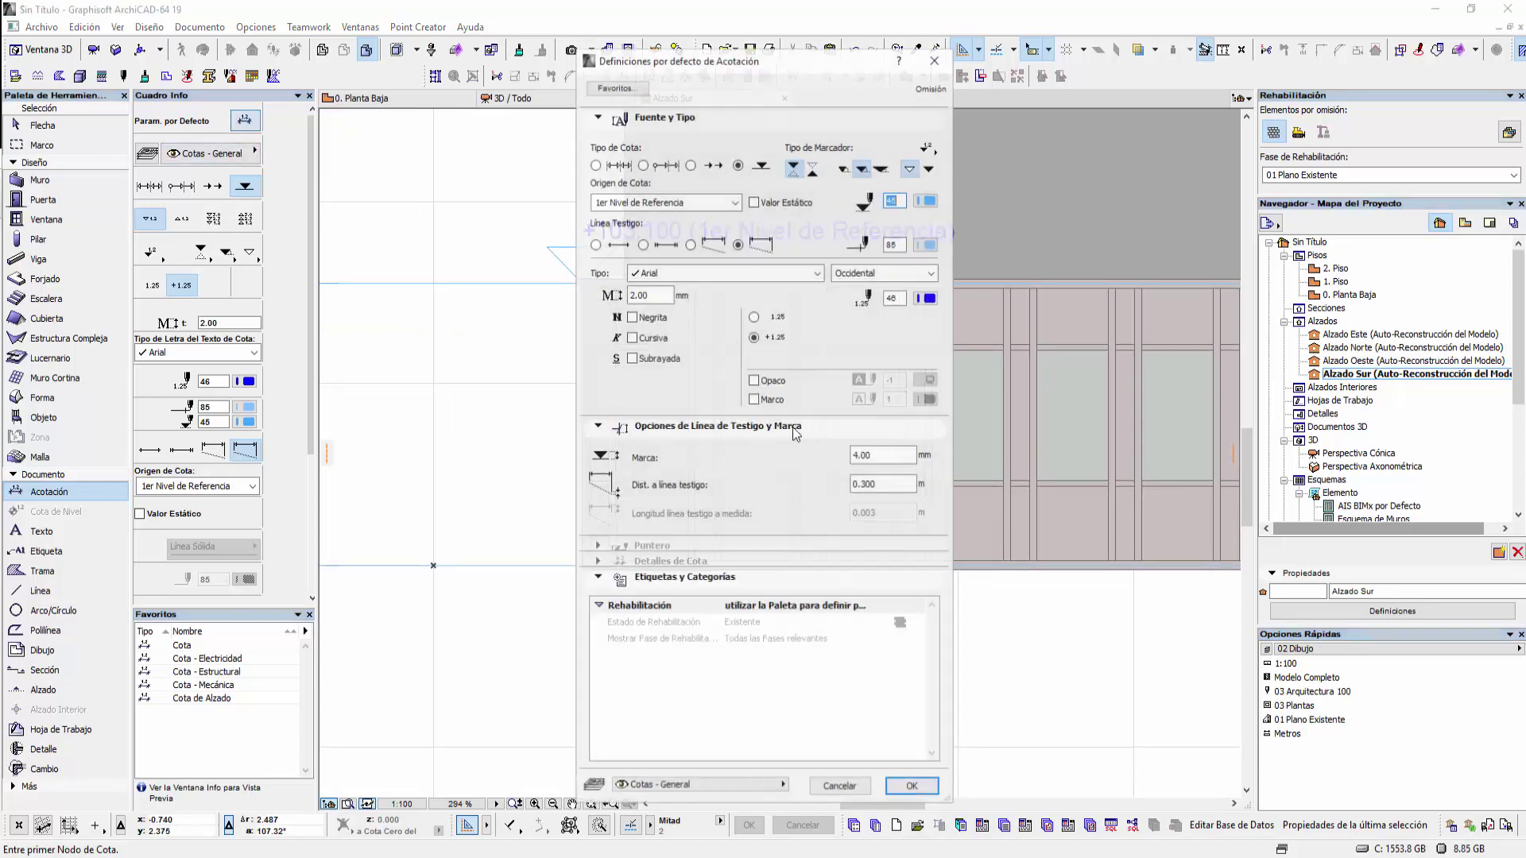
{"action": "left_click", "coordinate": [665, 201]}
{"action": "left_click", "coordinate": [636, 252]}
{"action": "left_click", "coordinate": [908, 789]}
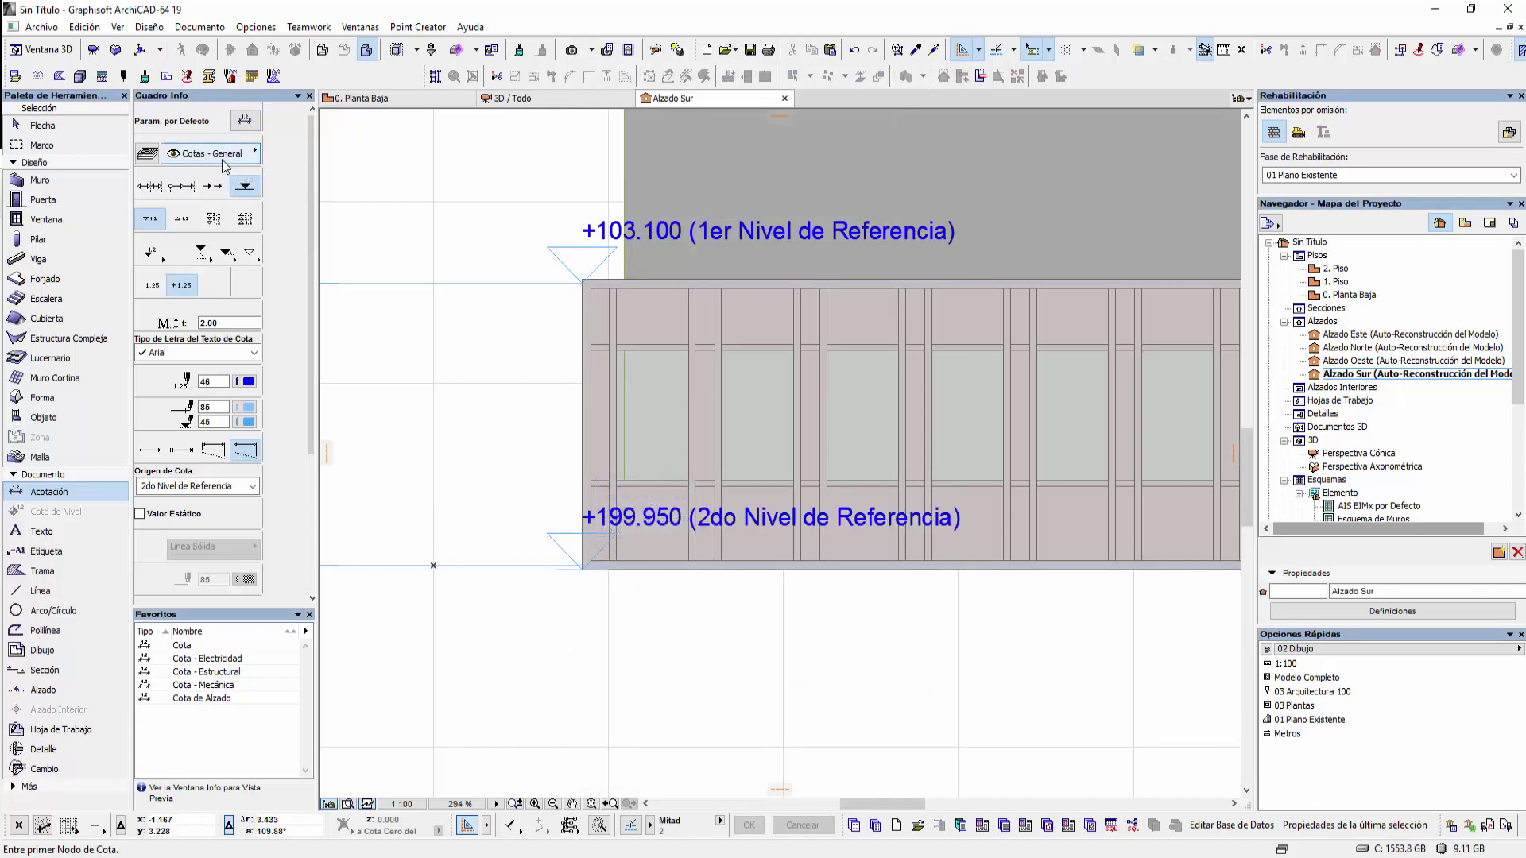
Switch the dimension origin to Nivel del Mar and mark the curtain wall base
{"action": "left_click", "coordinate": [245, 120]}
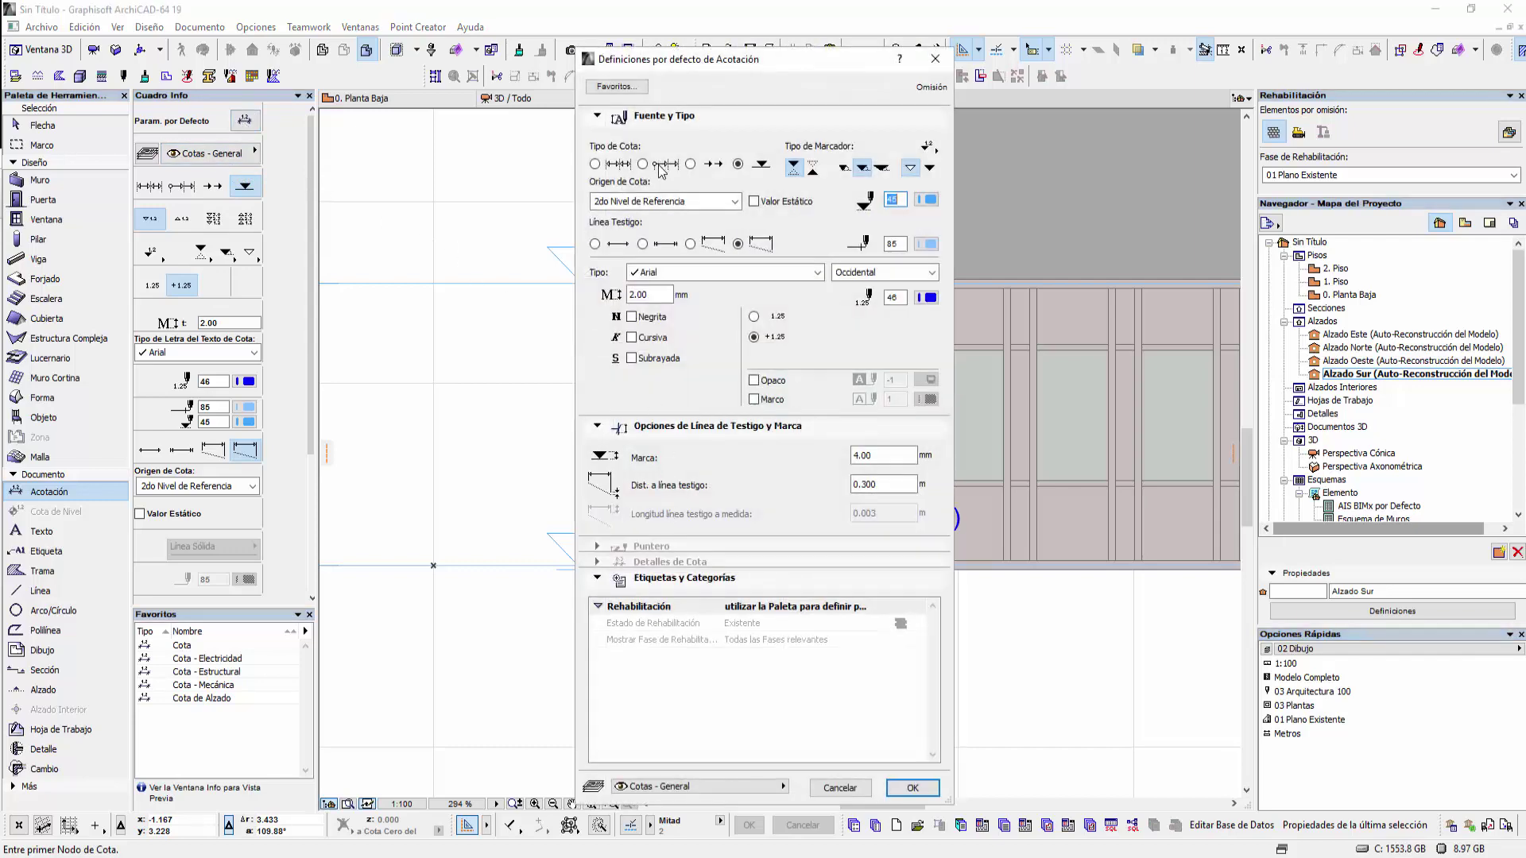
{"action": "left_click", "coordinate": [664, 203]}
{"action": "left_click", "coordinate": [639, 260]}
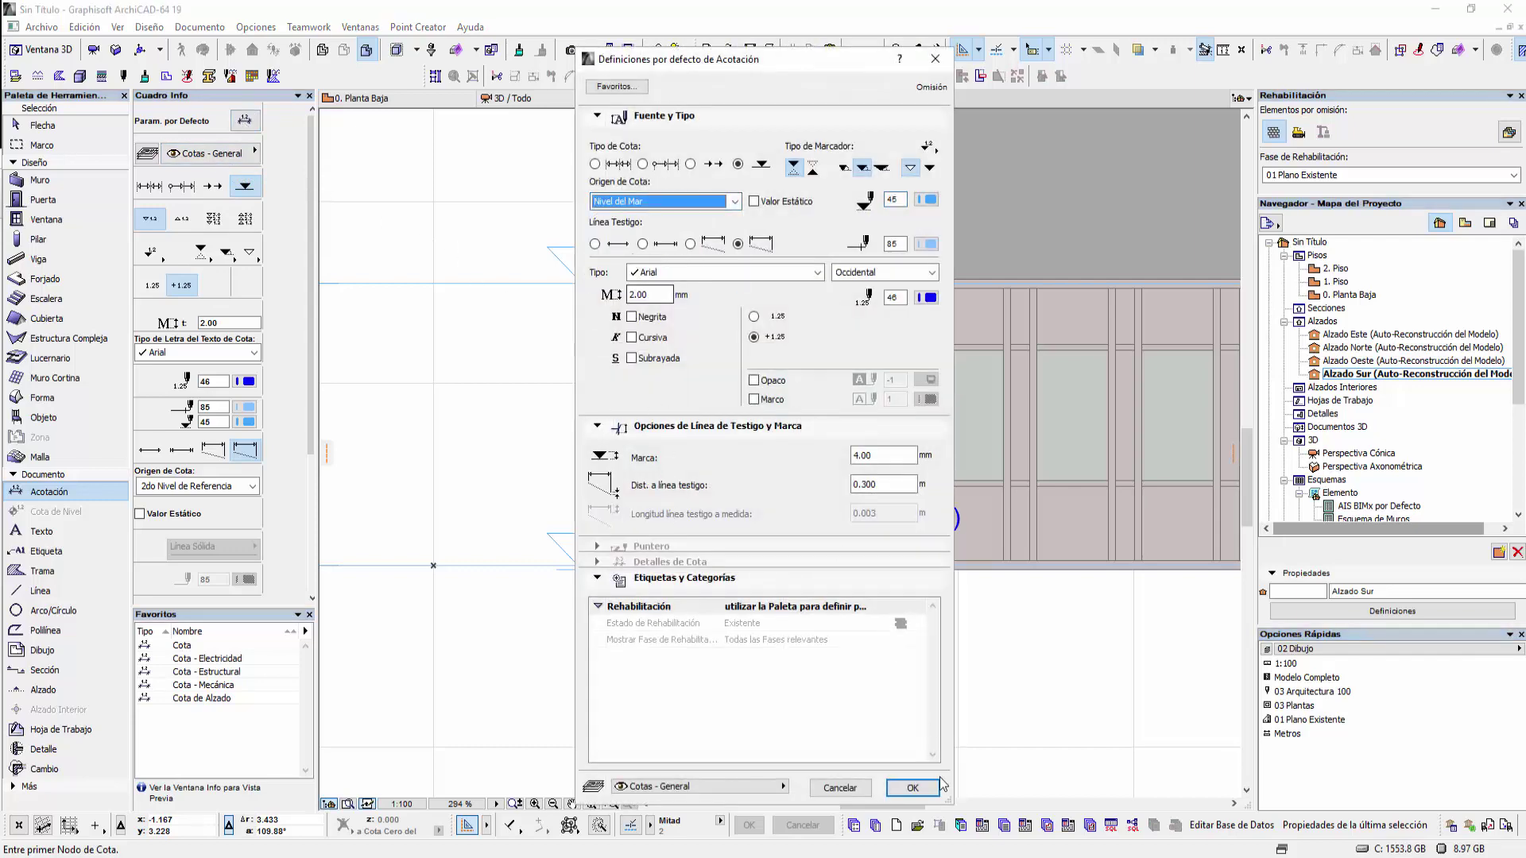
{"action": "left_click", "coordinate": [914, 788]}
{"action": "left_click", "coordinate": [1017, 566]}
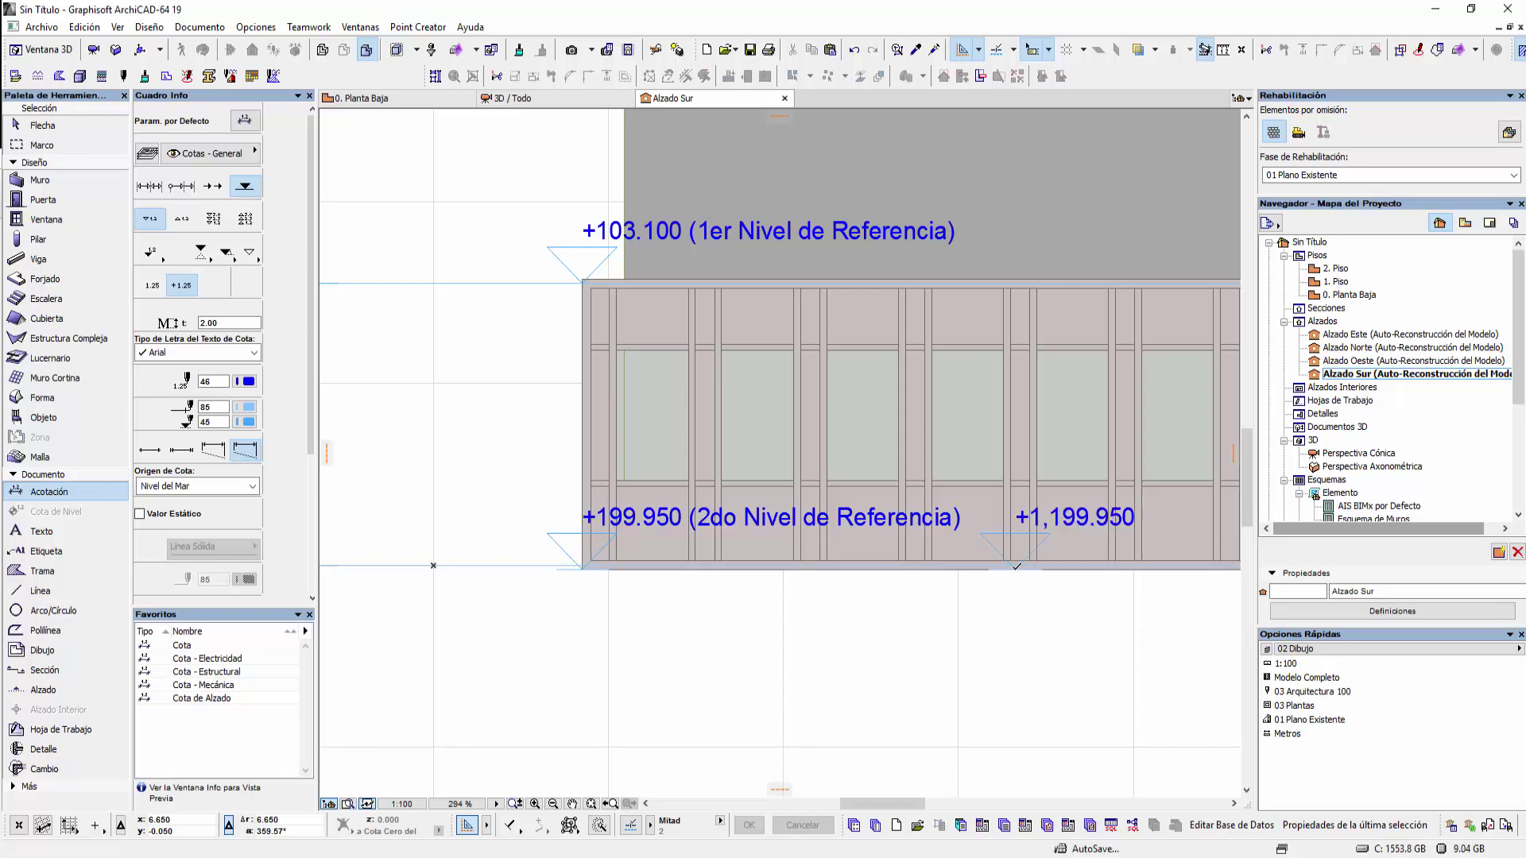
Pan the elevation view, then return to the 0. Planta Baja ground plan
{"action": "middle_click_drag", "start_coordinate": [988, 623], "coordinate": [883, 583]}
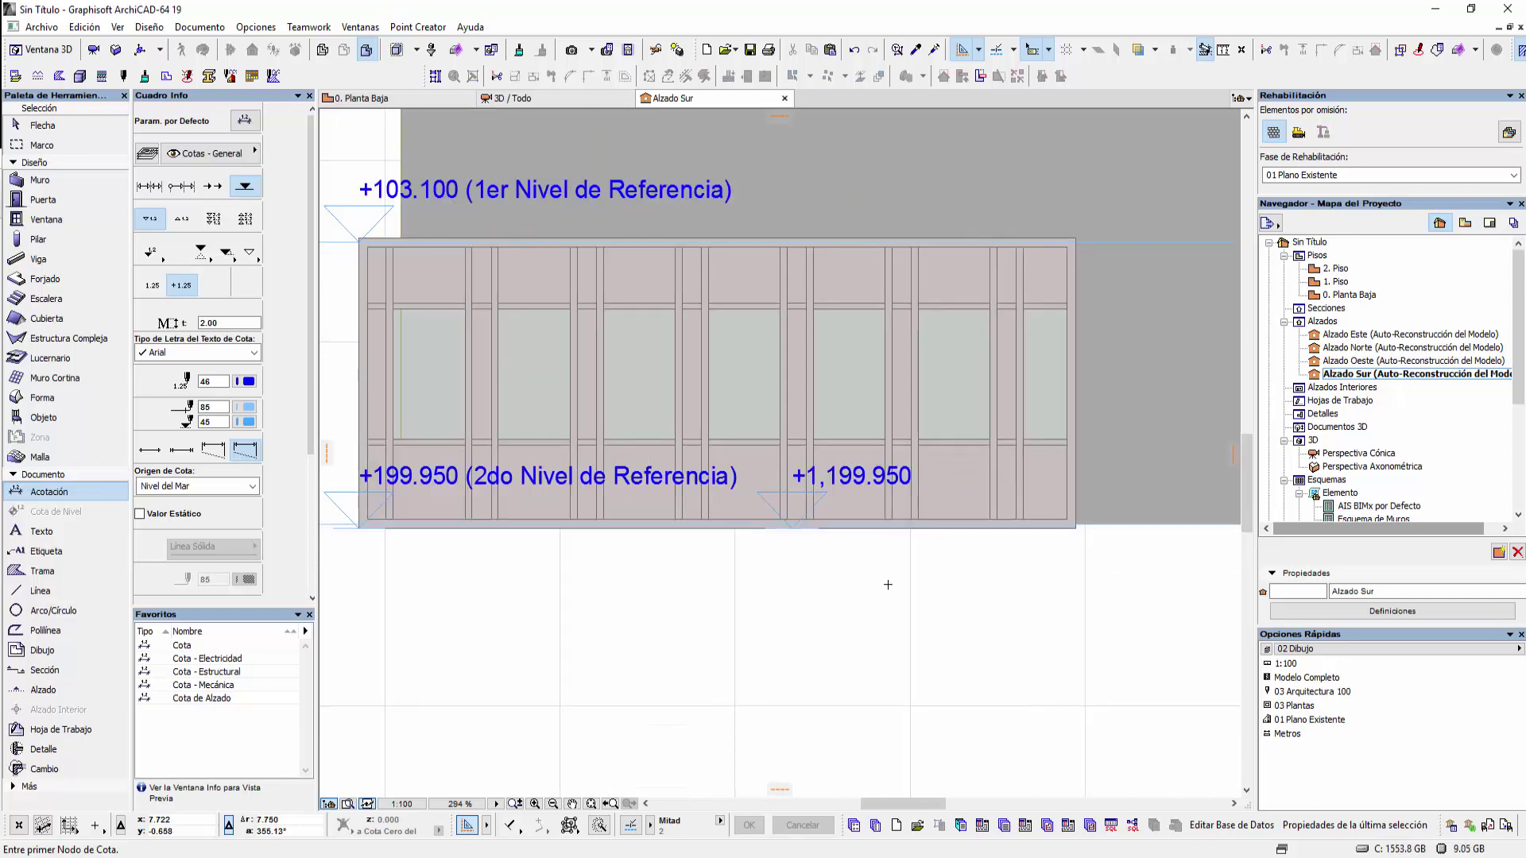
{"action": "scroll", "coordinate": [887, 584], "scroll_direction": "down", "scroll_amount": 1}
{"action": "scroll", "coordinate": [914, 609], "scroll_direction": "down", "scroll_amount": 1}
{"action": "middle_click_drag", "start_coordinate": [925, 626], "coordinate": [903, 619]}
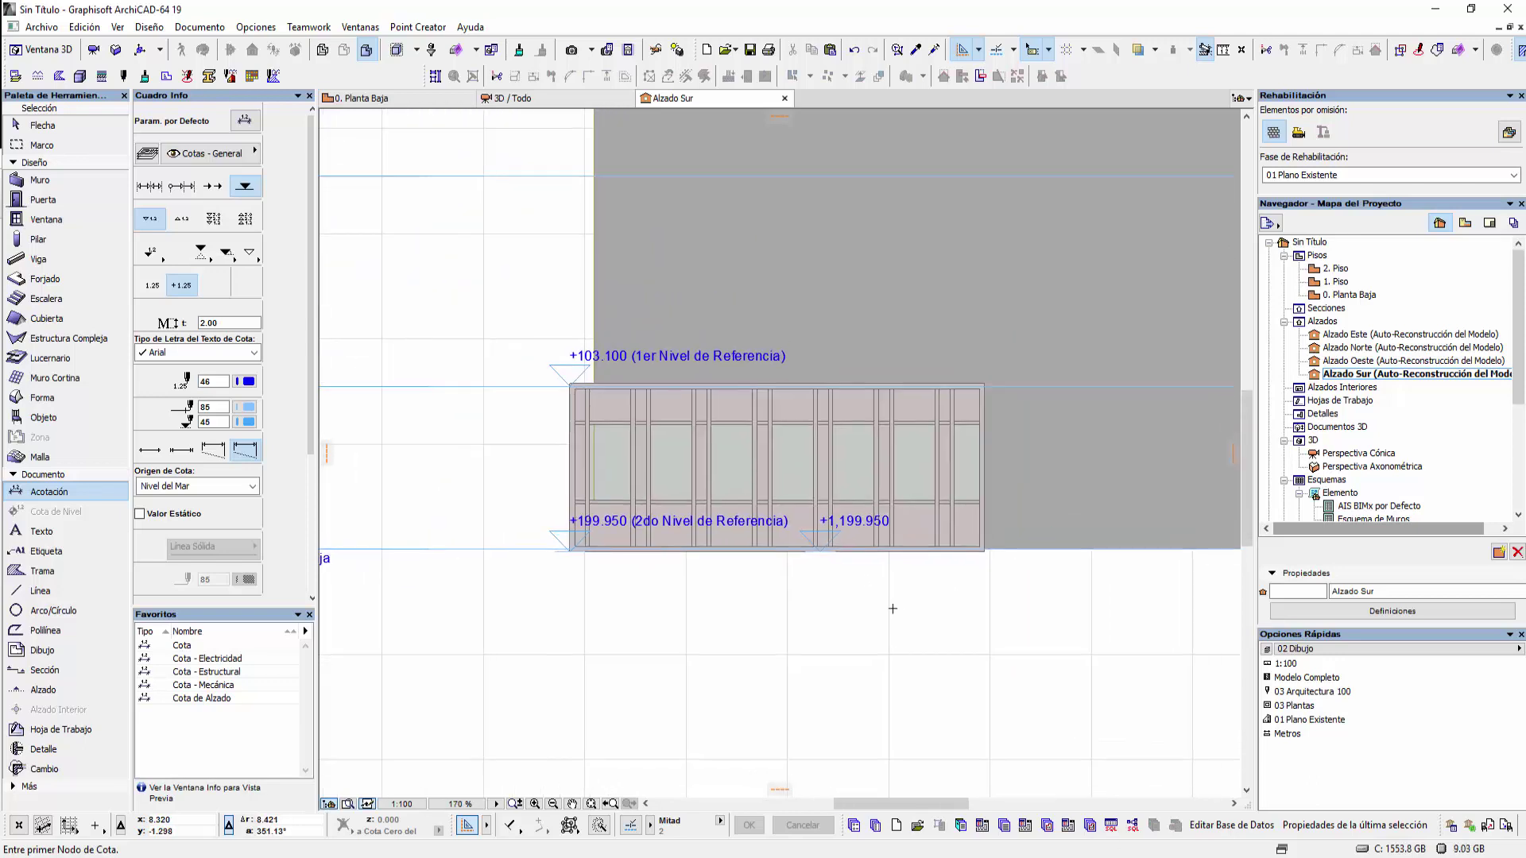
{"action": "left_click", "coordinate": [429, 98]}
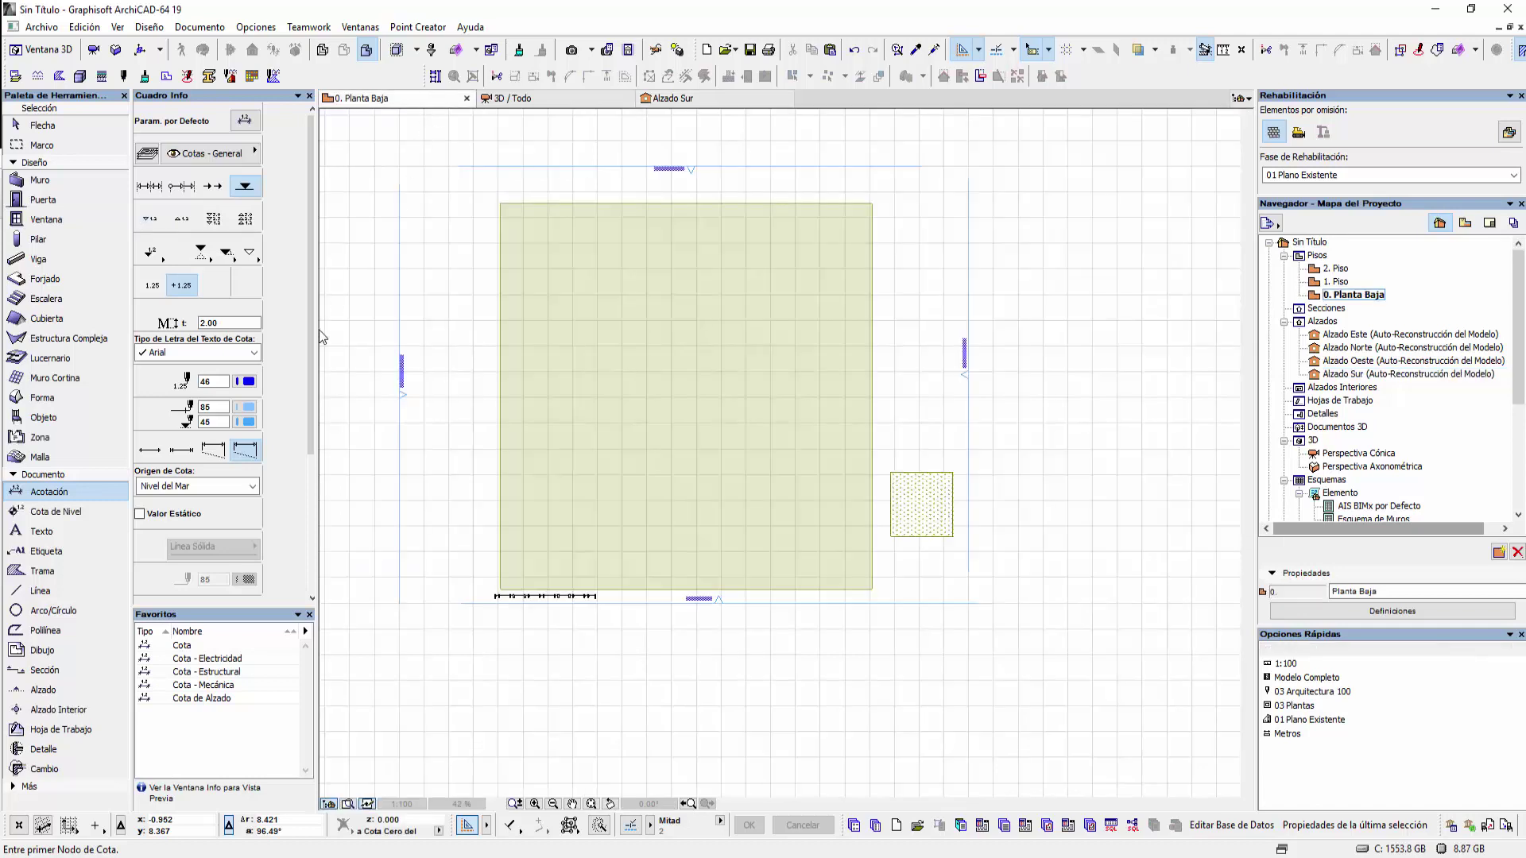
Choose the Cota de Nivel tool and set its default settings and elevation reference
{"action": "left_click", "coordinate": [78, 515]}
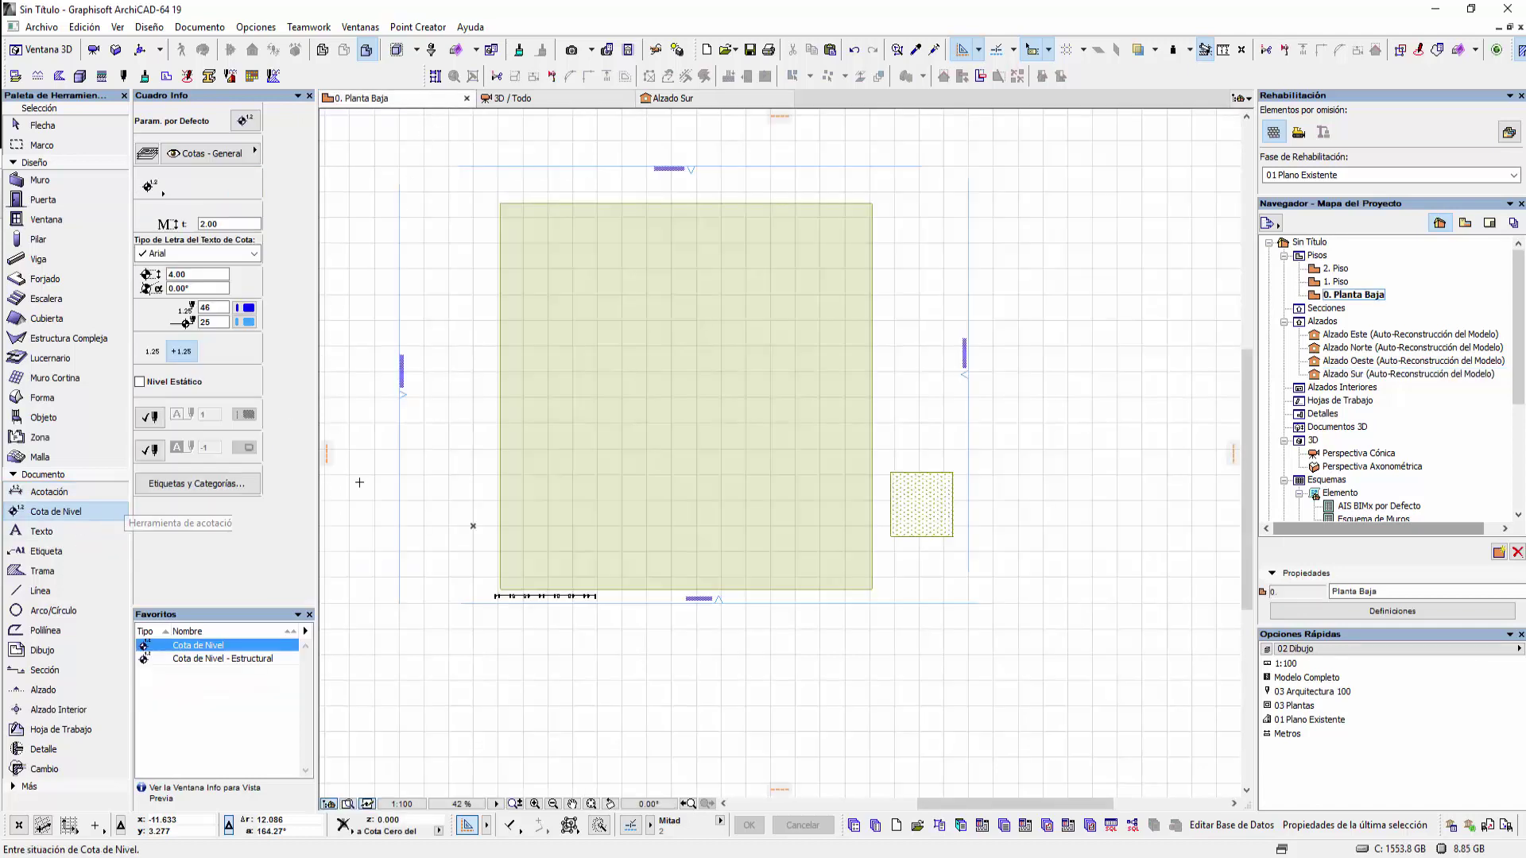
{"action": "middle_click_drag", "start_coordinate": [422, 450], "coordinate": [456, 457]}
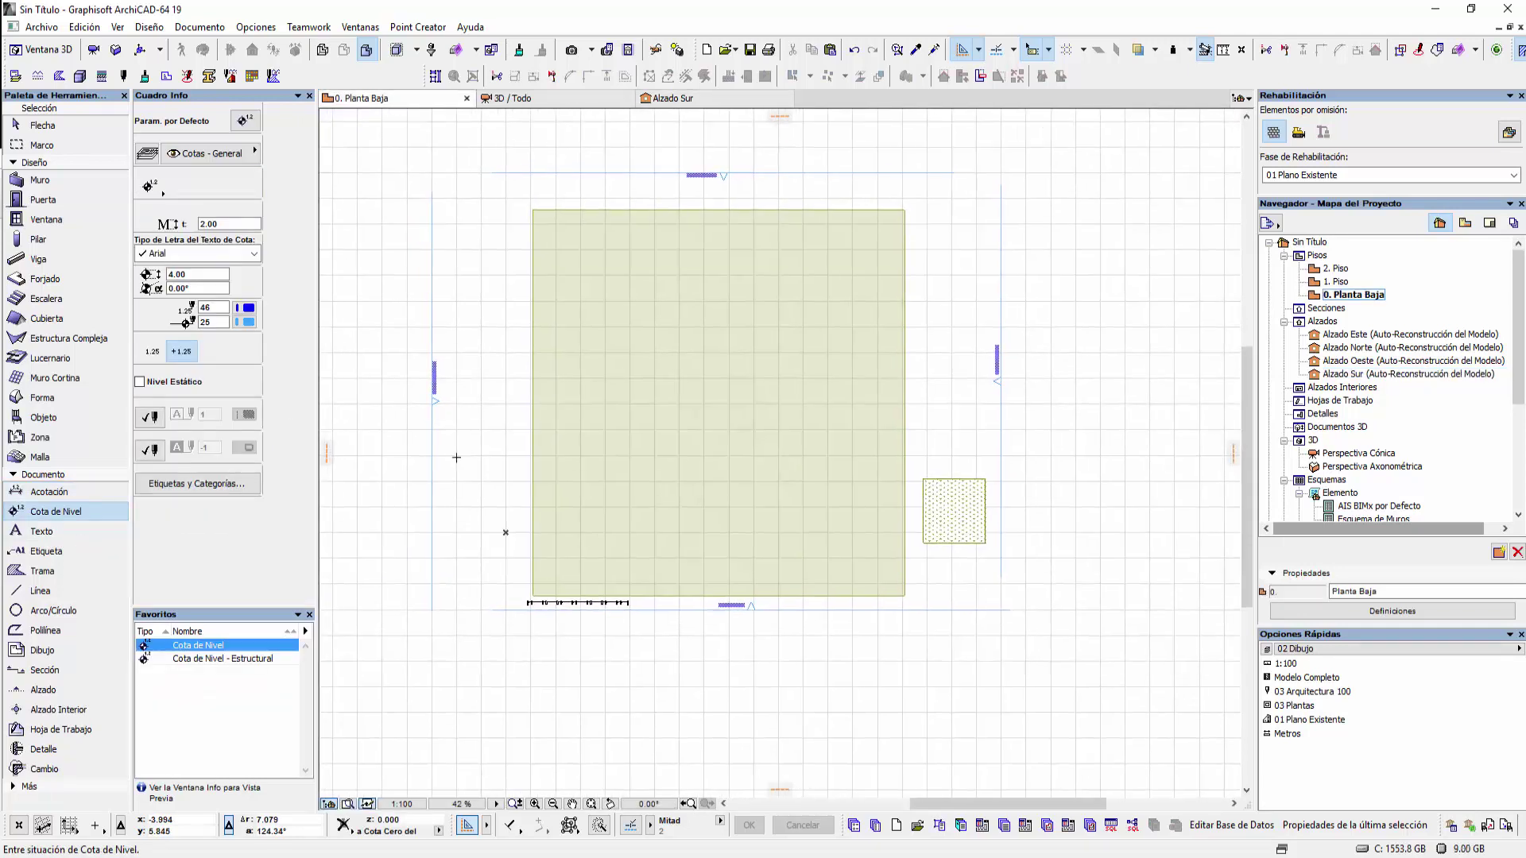
{"action": "scroll", "coordinate": [466, 488], "scroll_direction": "up", "scroll_amount": 2}
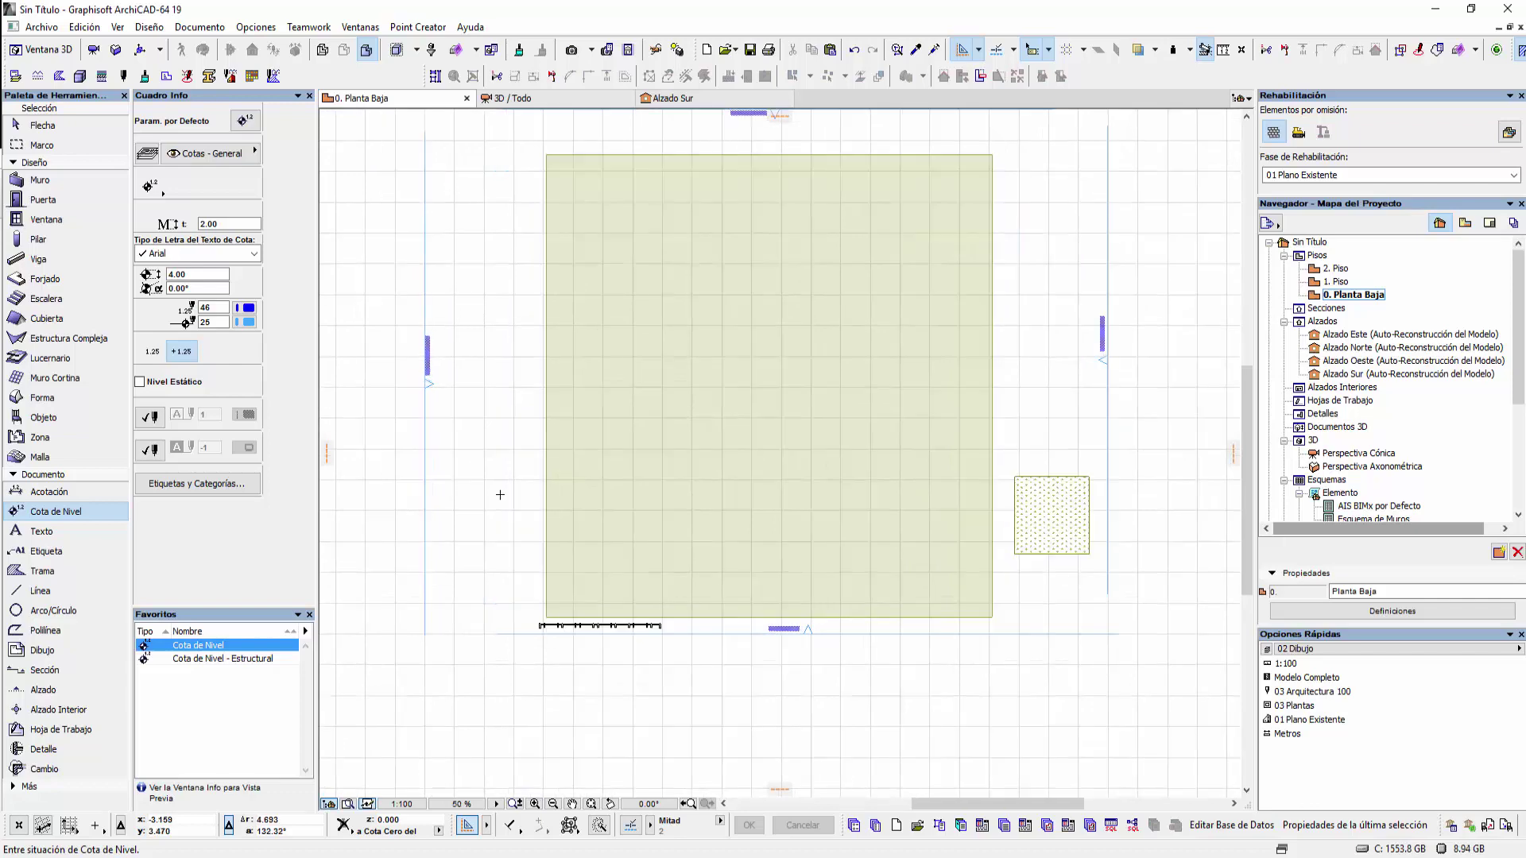
{"action": "left_click", "coordinate": [248, 121]}
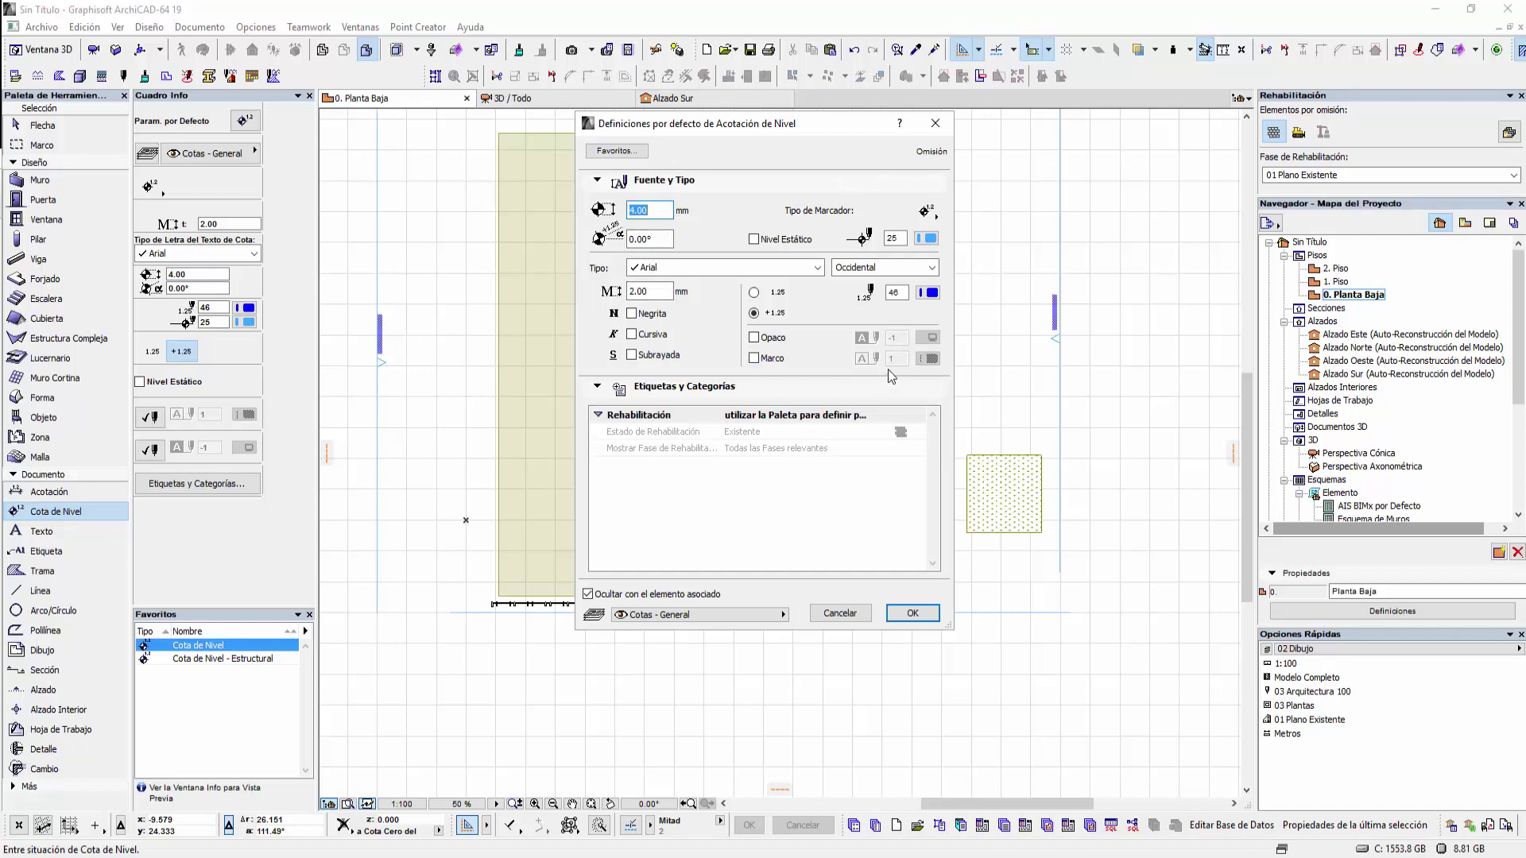
{"action": "left_click", "coordinate": [910, 614]}
{"action": "scroll", "coordinate": [986, 520], "scroll_direction": "up", "scroll_amount": 3}
{"action": "scroll", "coordinate": [892, 517], "scroll_direction": "down", "scroll_amount": 1}
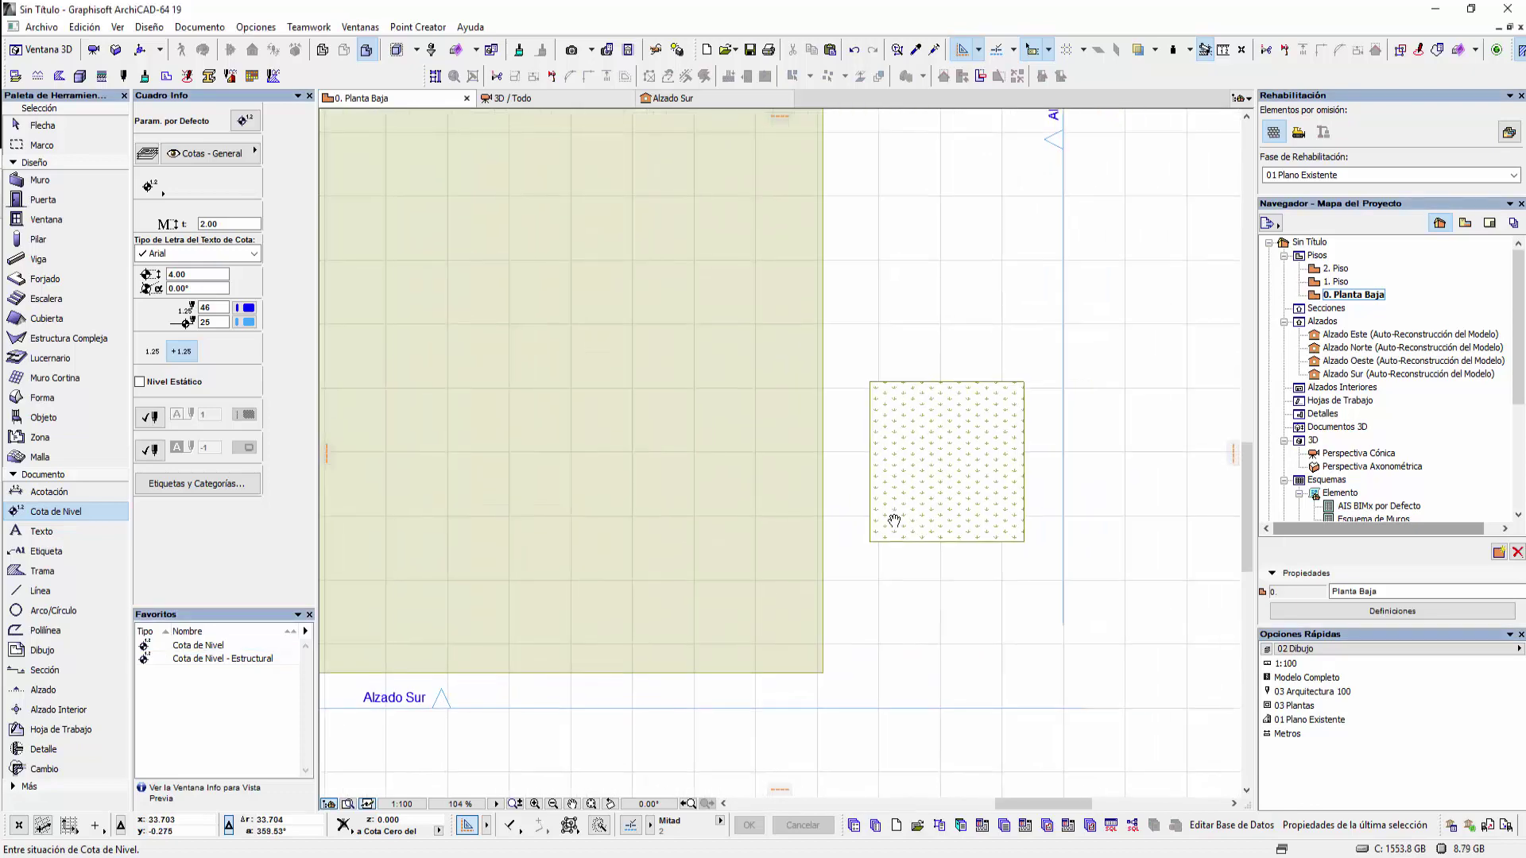
{"action": "left_click", "coordinate": [343, 829]}
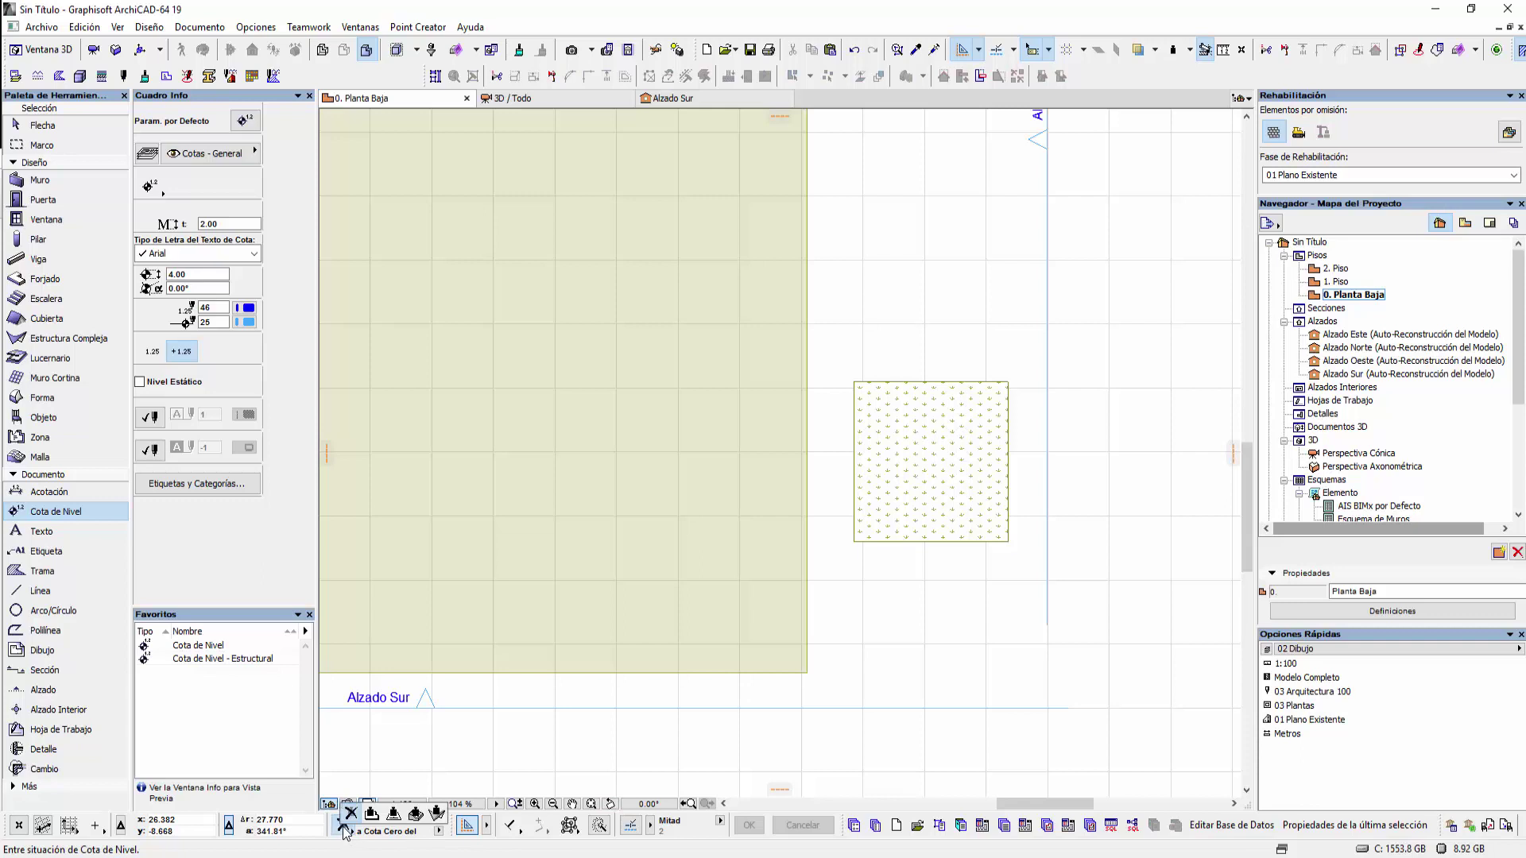
{"action": "left_click", "coordinate": [414, 813]}
{"action": "mouse_move", "coordinate": [908, 517]}
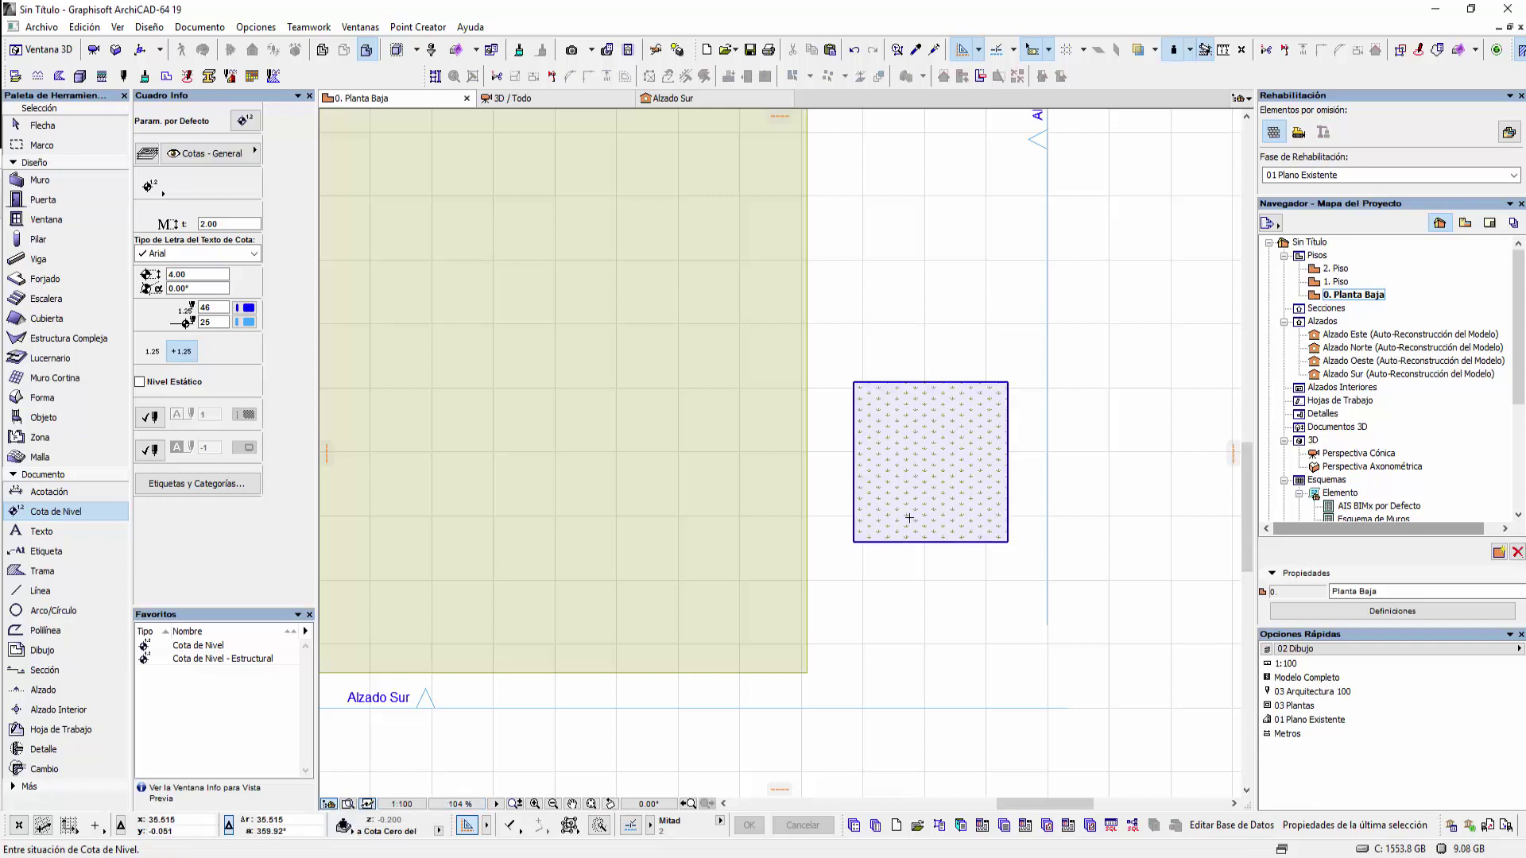
Place three -0.200 level markers on the hatched mesh, then select the mesh
{"action": "middle_click_drag", "start_coordinate": [912, 522], "coordinate": [881, 512]}
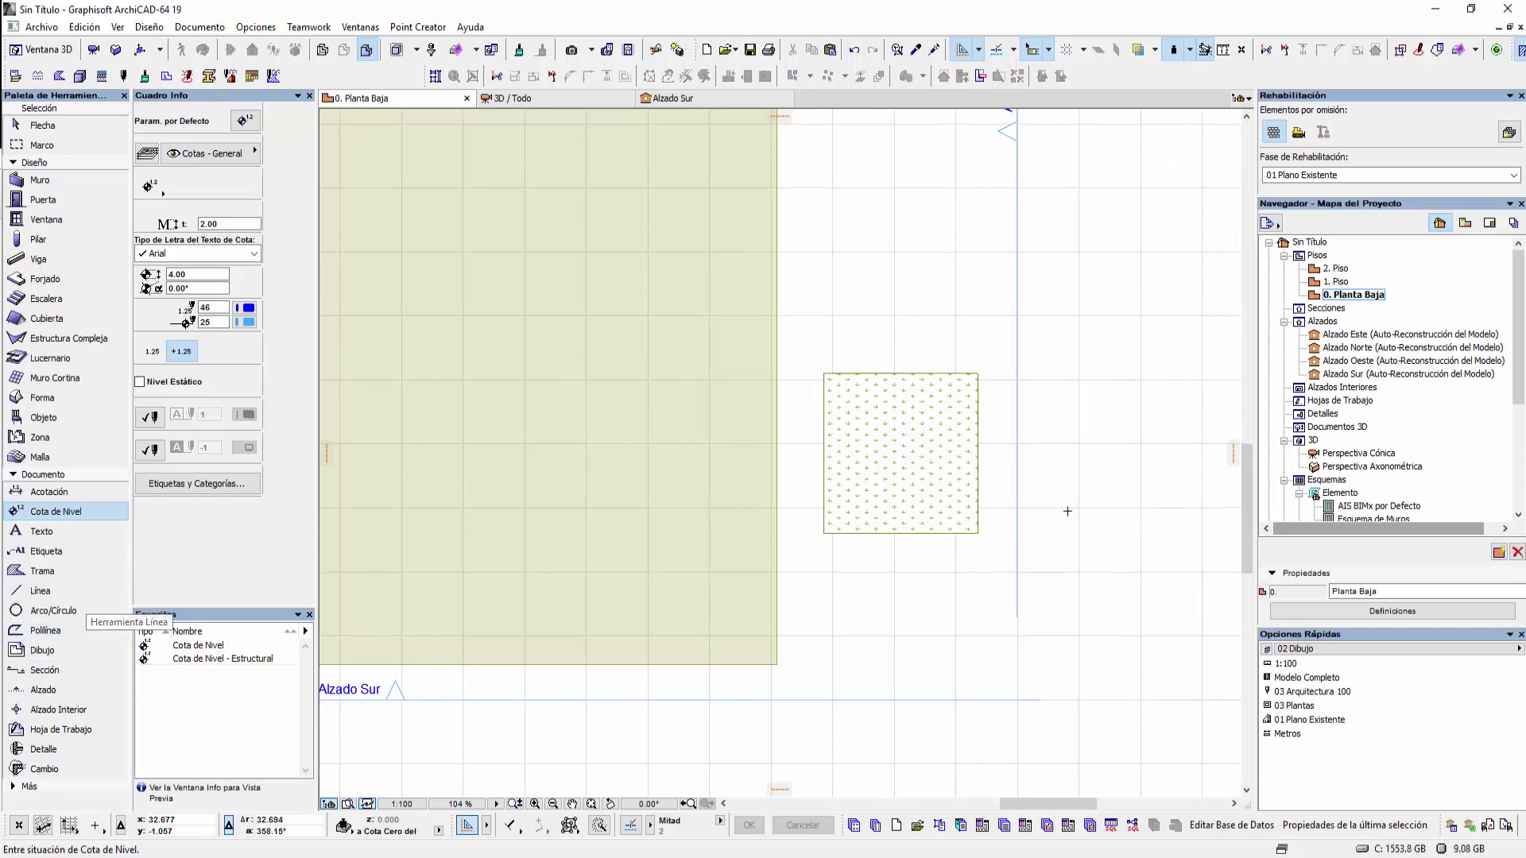
{"action": "left_click", "coordinate": [863, 418]}
{"action": "scroll", "coordinate": [866, 426], "scroll_direction": "up", "scroll_amount": 2}
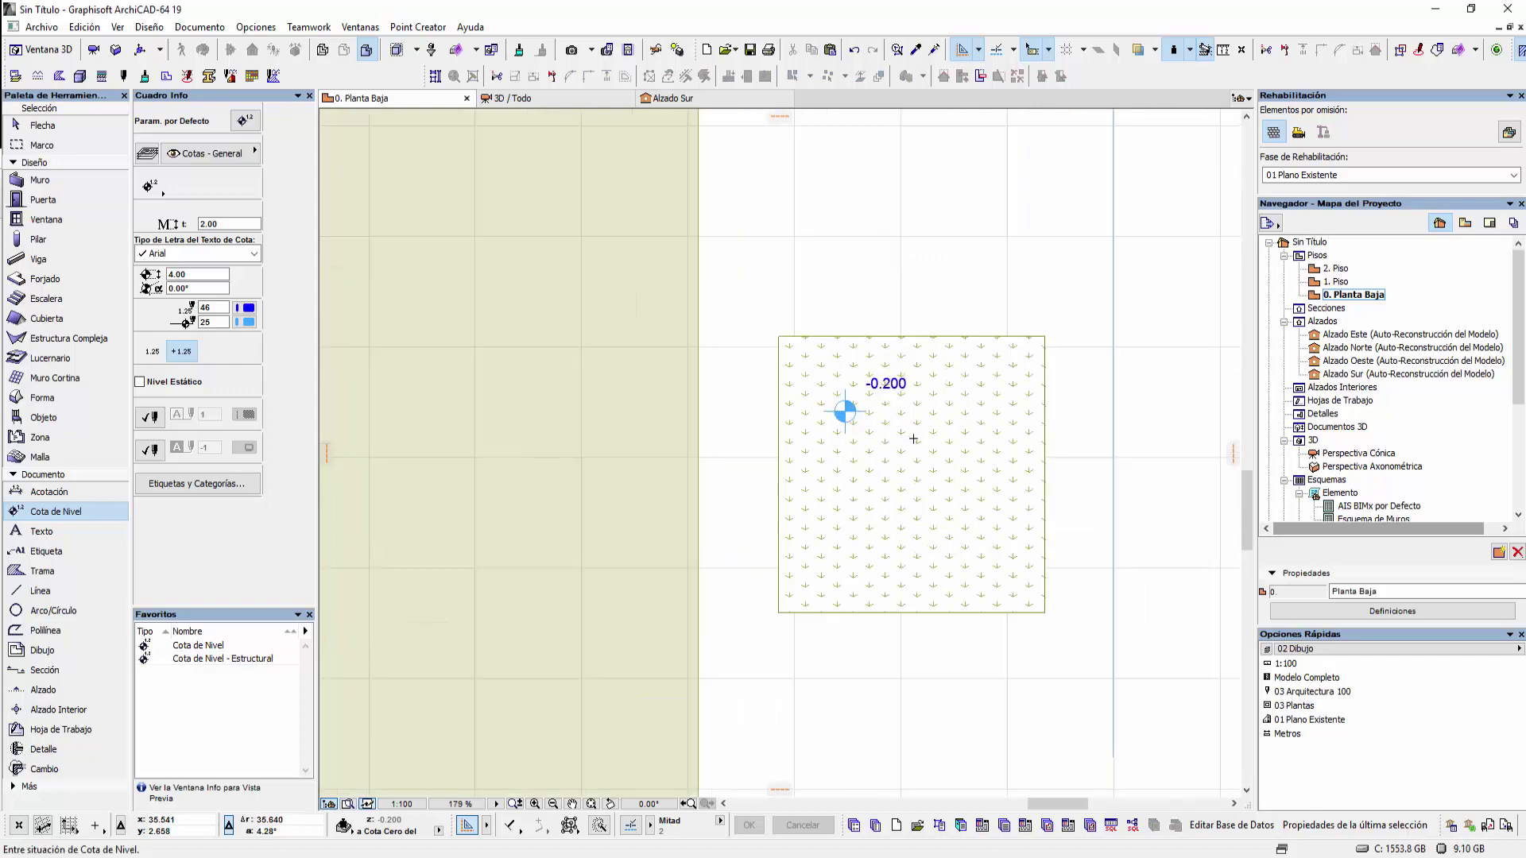
{"action": "scroll", "coordinate": [849, 451], "scroll_direction": "up", "scroll_amount": 1}
{"action": "middle_click_drag", "start_coordinate": [849, 451], "coordinate": [752, 401]}
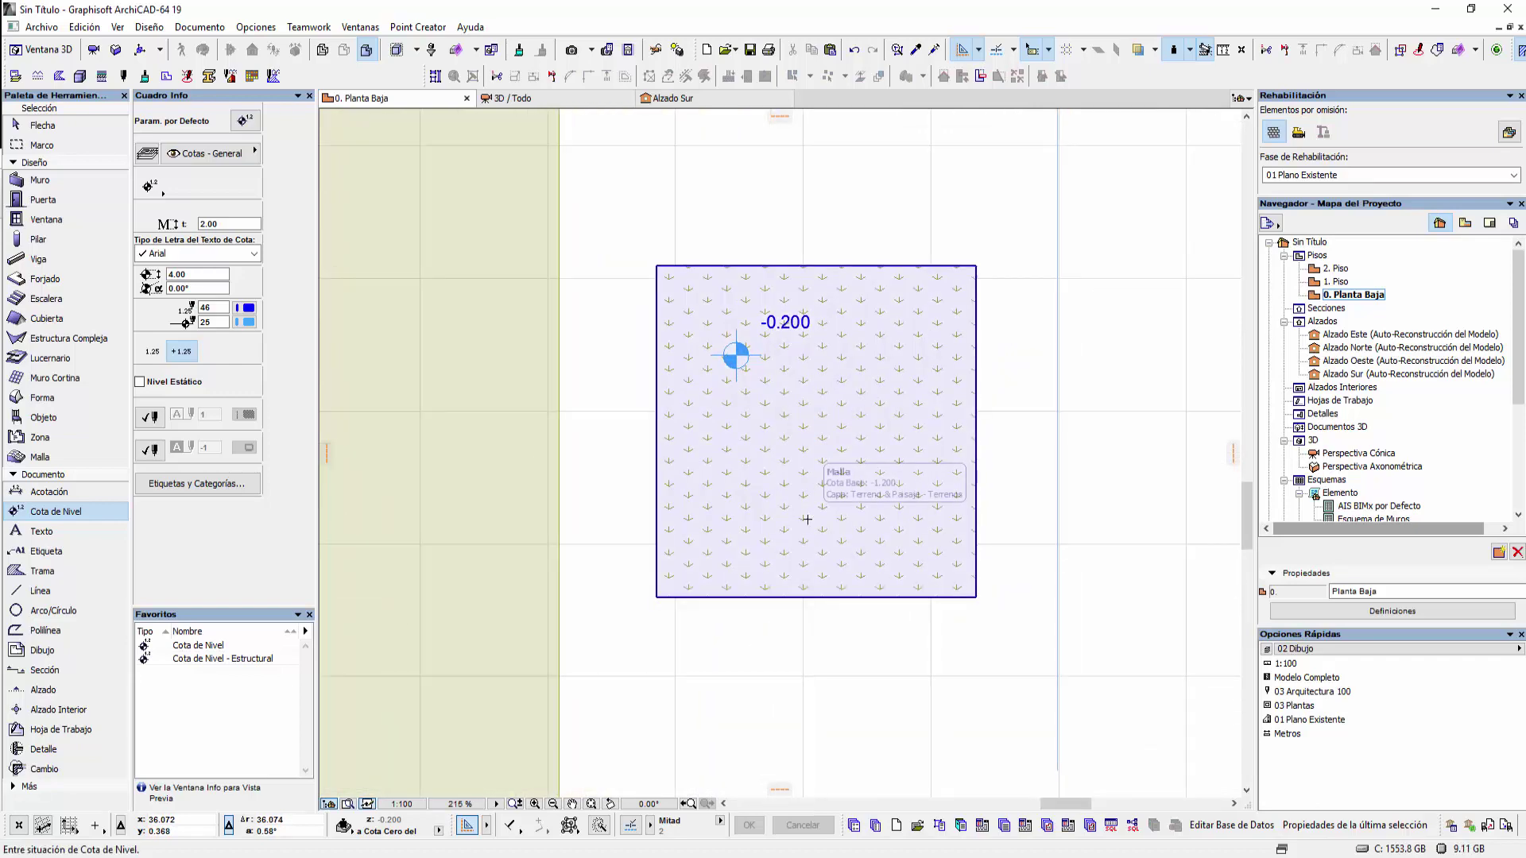
{"action": "left_click", "coordinate": [808, 518]}
{"action": "left_click", "coordinate": [874, 378]}
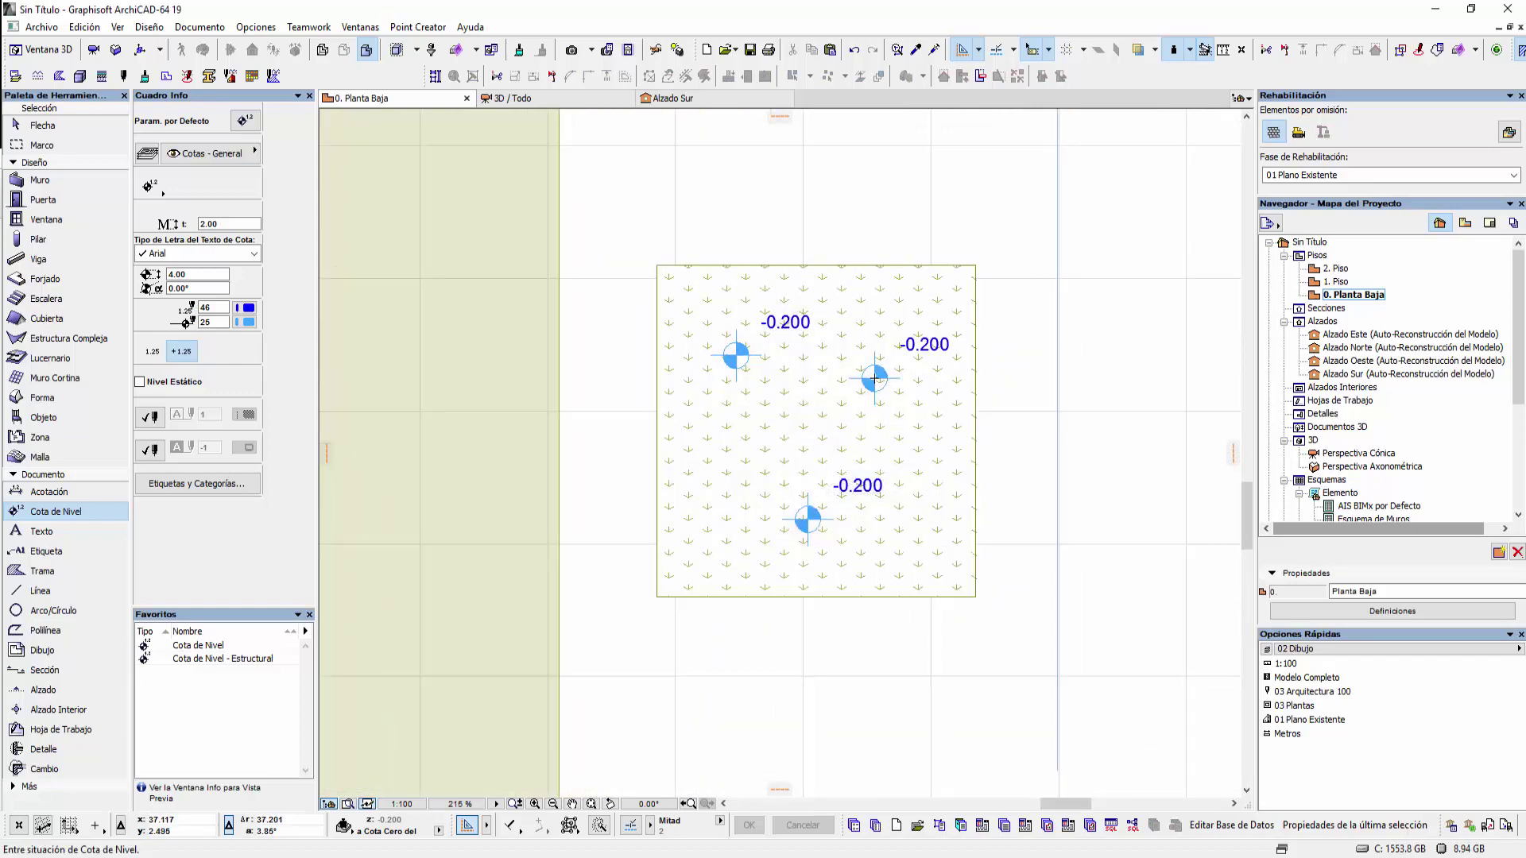
{"action": "left_click", "coordinate": [40, 127]}
{"action": "left_click", "coordinate": [792, 299]}
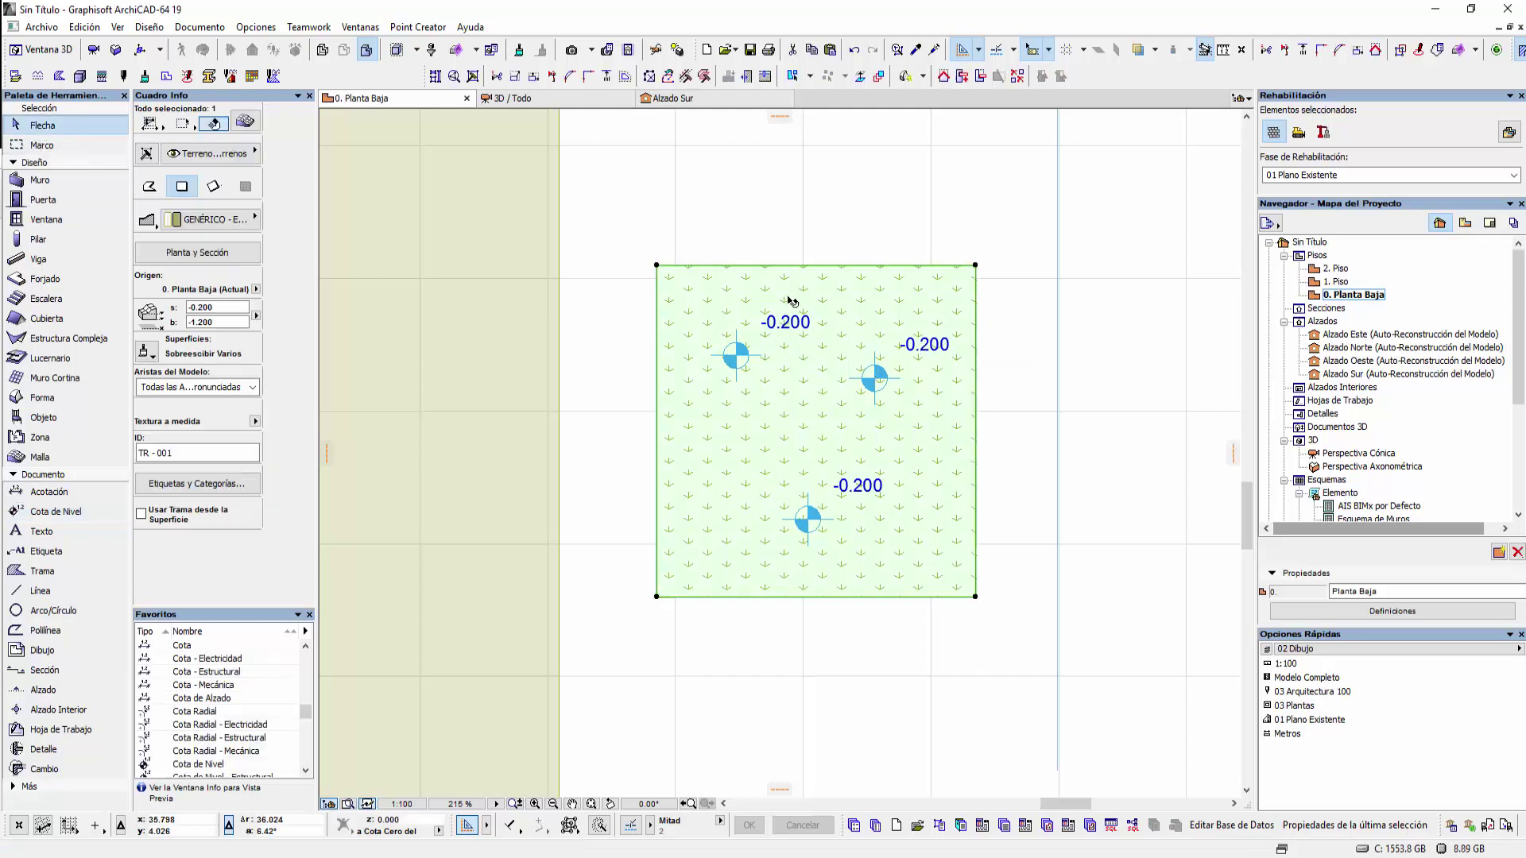
Show the mesh heights relative to 1er Nivel de Referencia, reading 99.800 and 98.800
{"action": "left_click", "coordinate": [233, 310]}
{"action": "key", "text": "Tab"}
{"action": "left_click", "coordinate": [256, 316]}
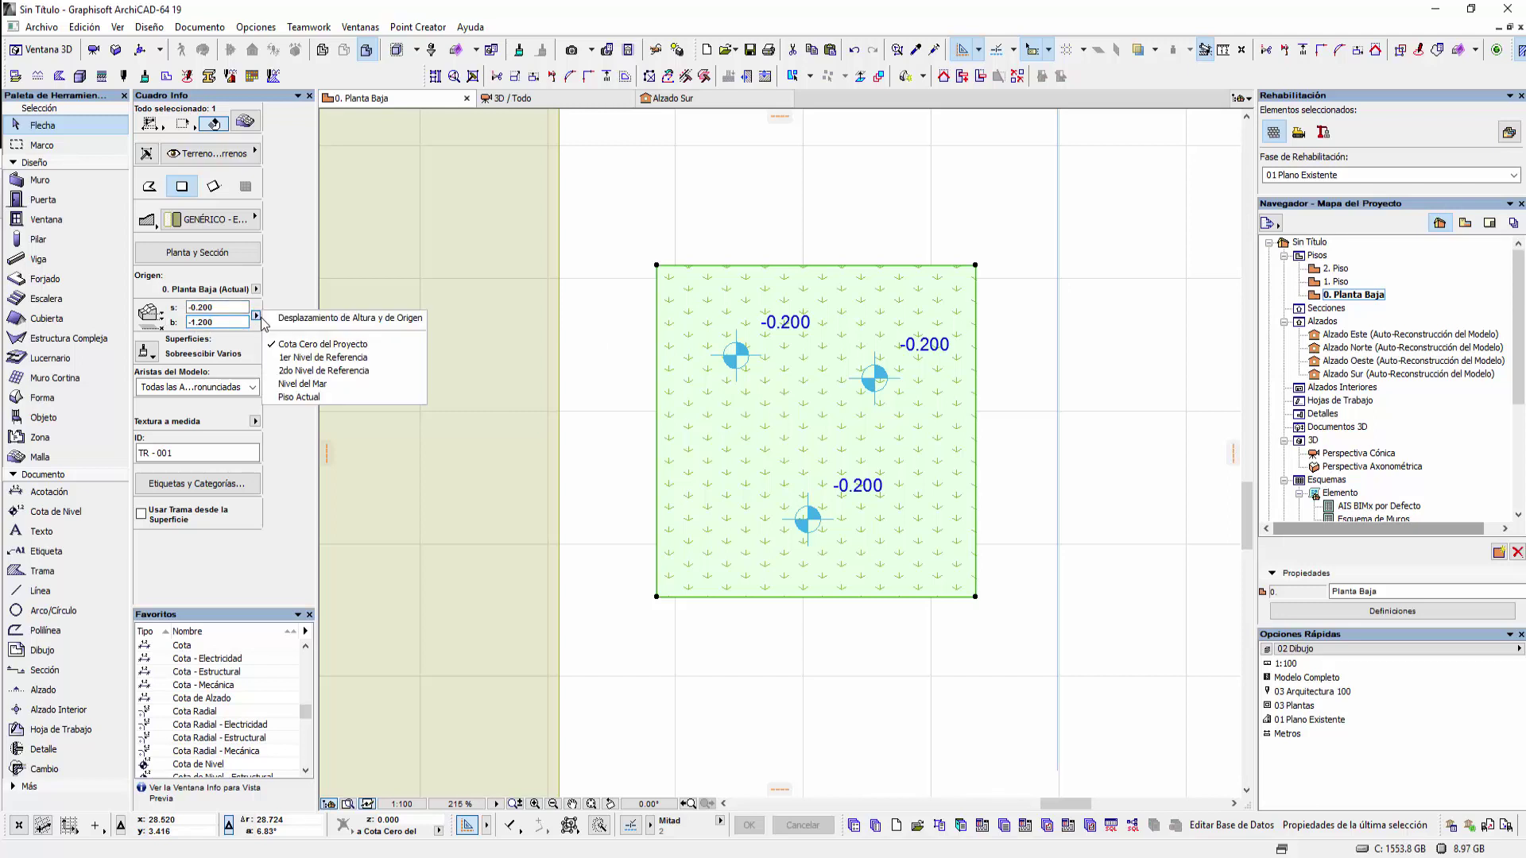
{"action": "left_click", "coordinate": [285, 359]}
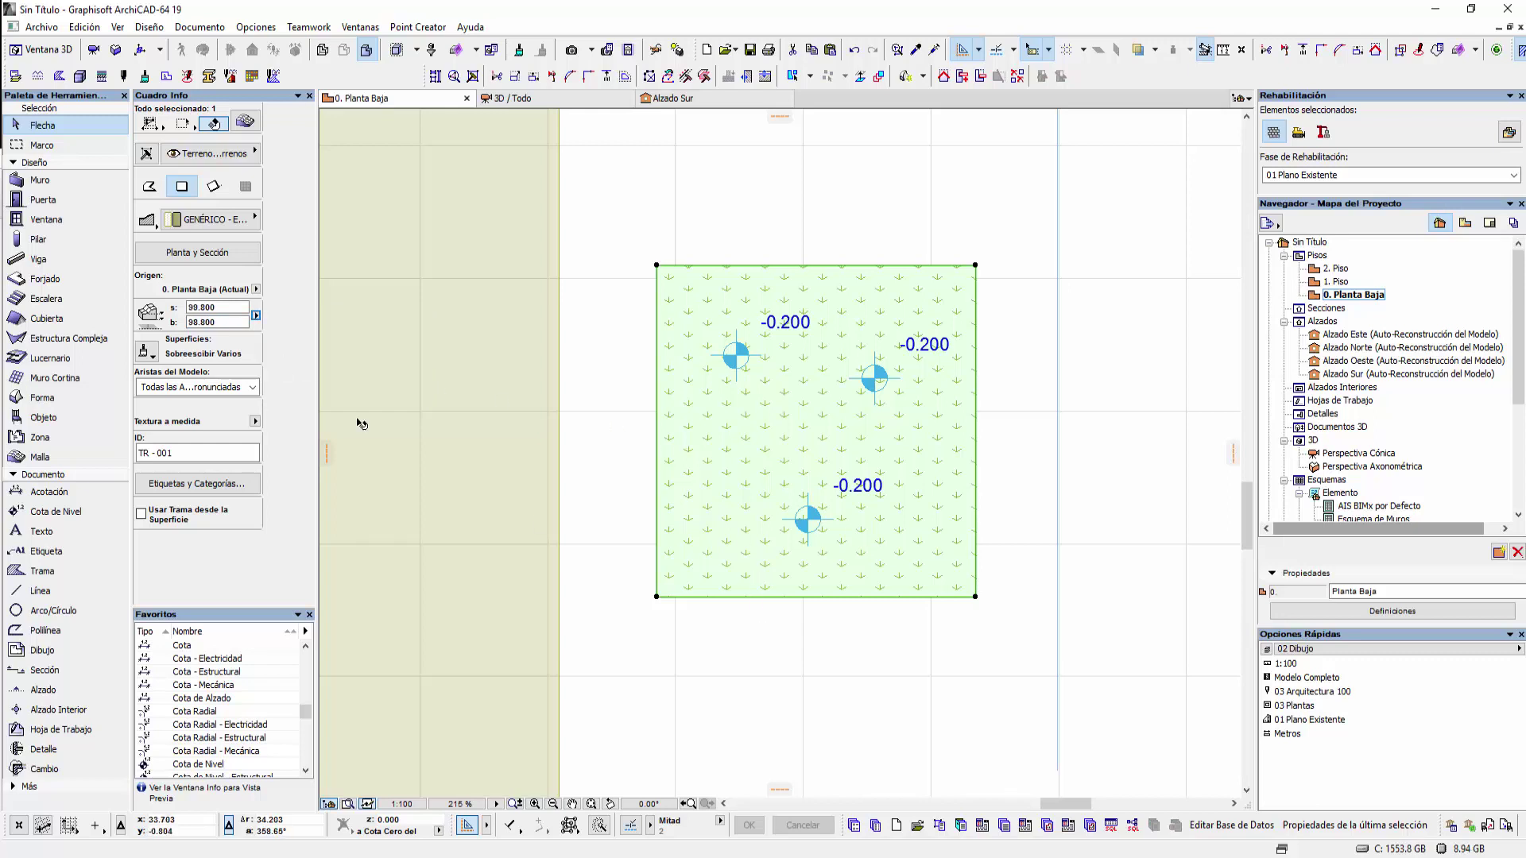
{"action": "left_click", "coordinate": [222, 308]}
{"action": "key", "text": "Tab"}
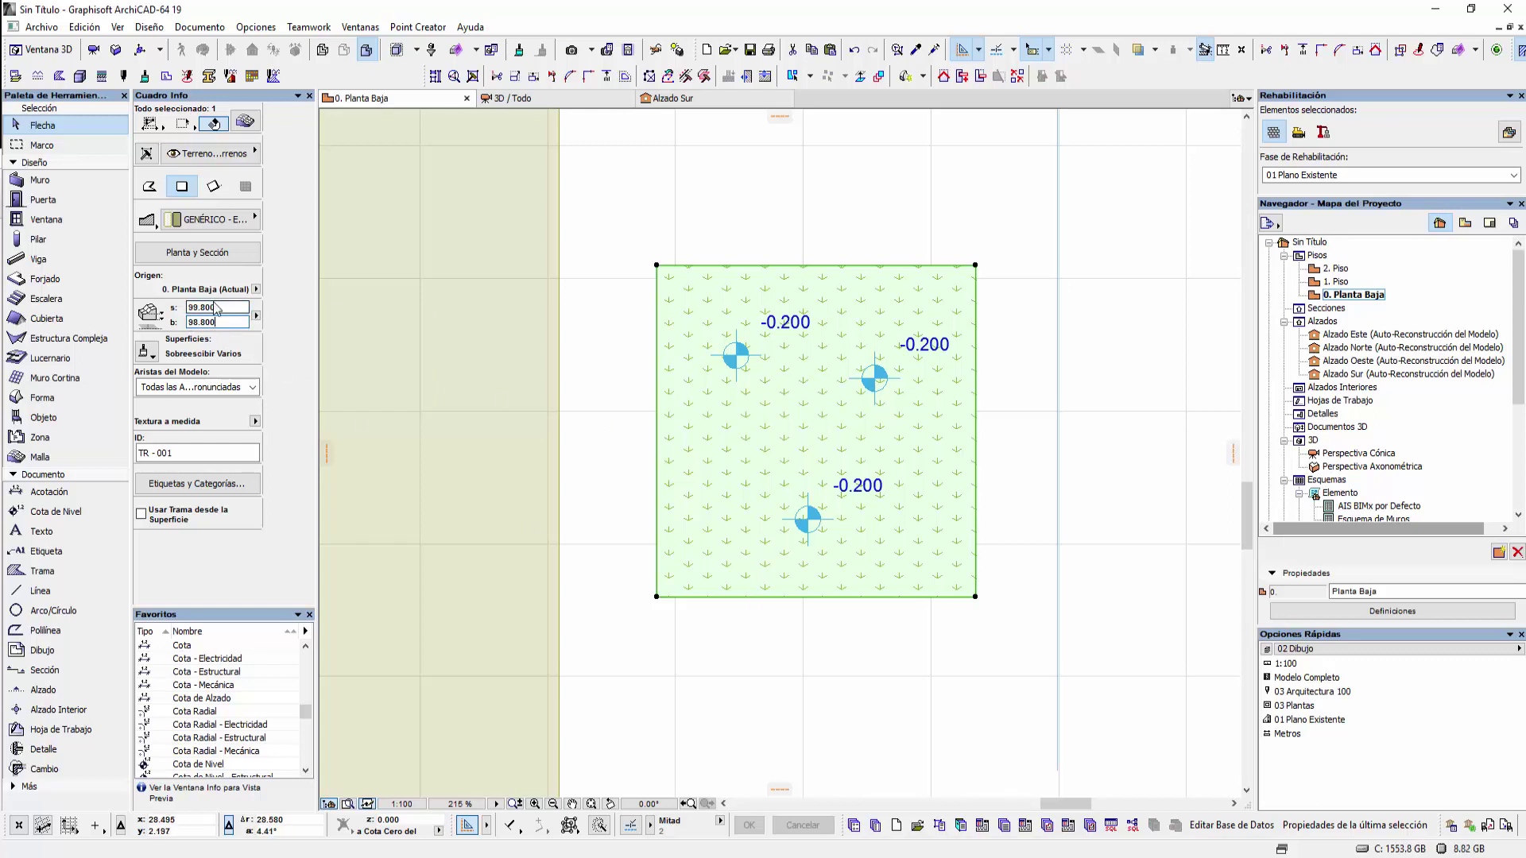
{"action": "left_click", "coordinate": [752, 673]}
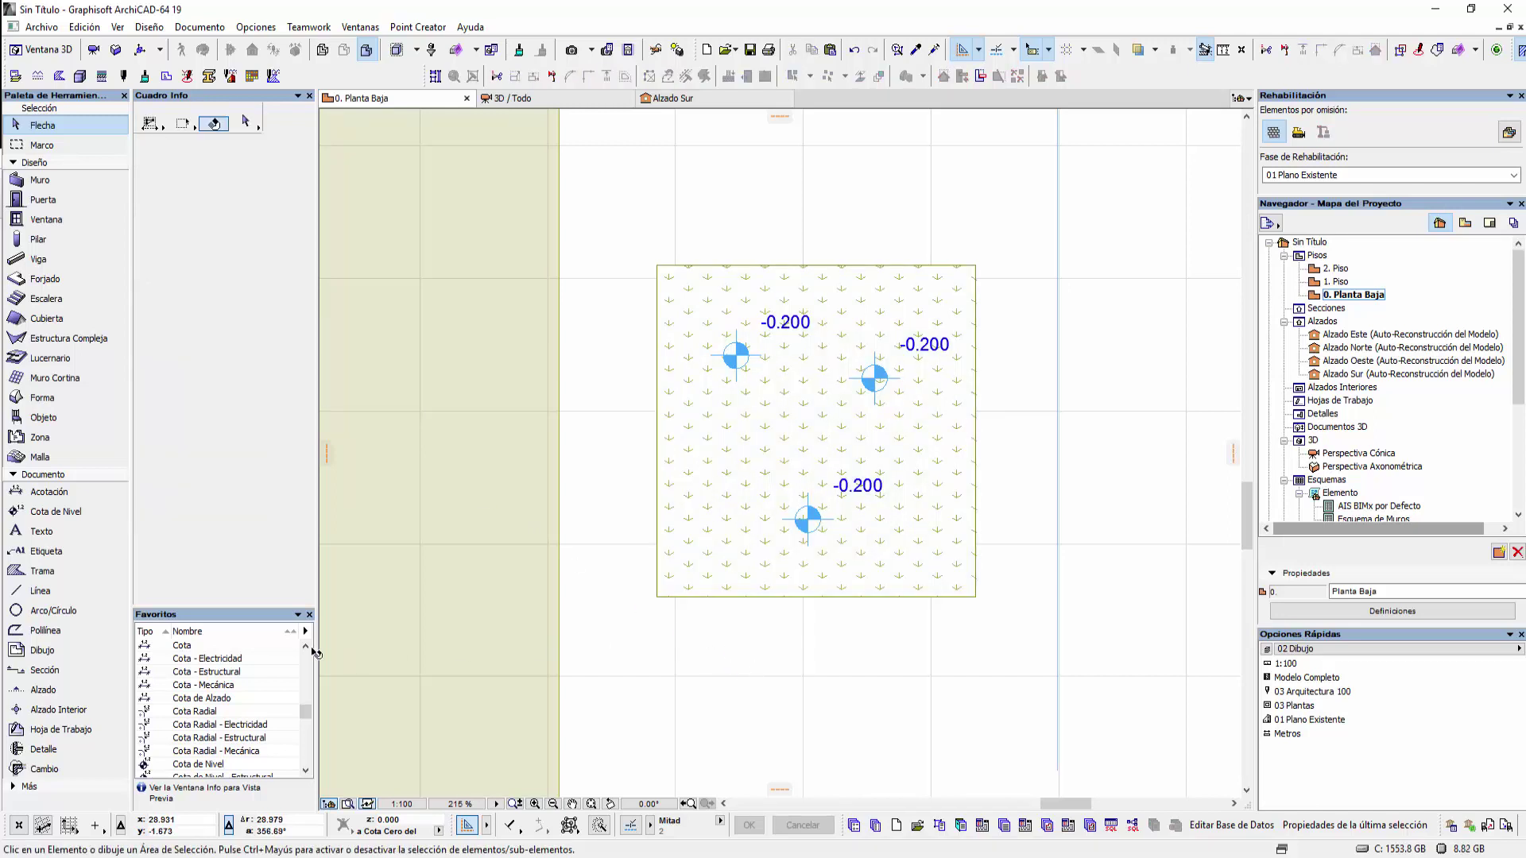
Add a fourth level marker at the mesh's lower left and select a -0.200 label
{"action": "left_click", "coordinate": [52, 511]}
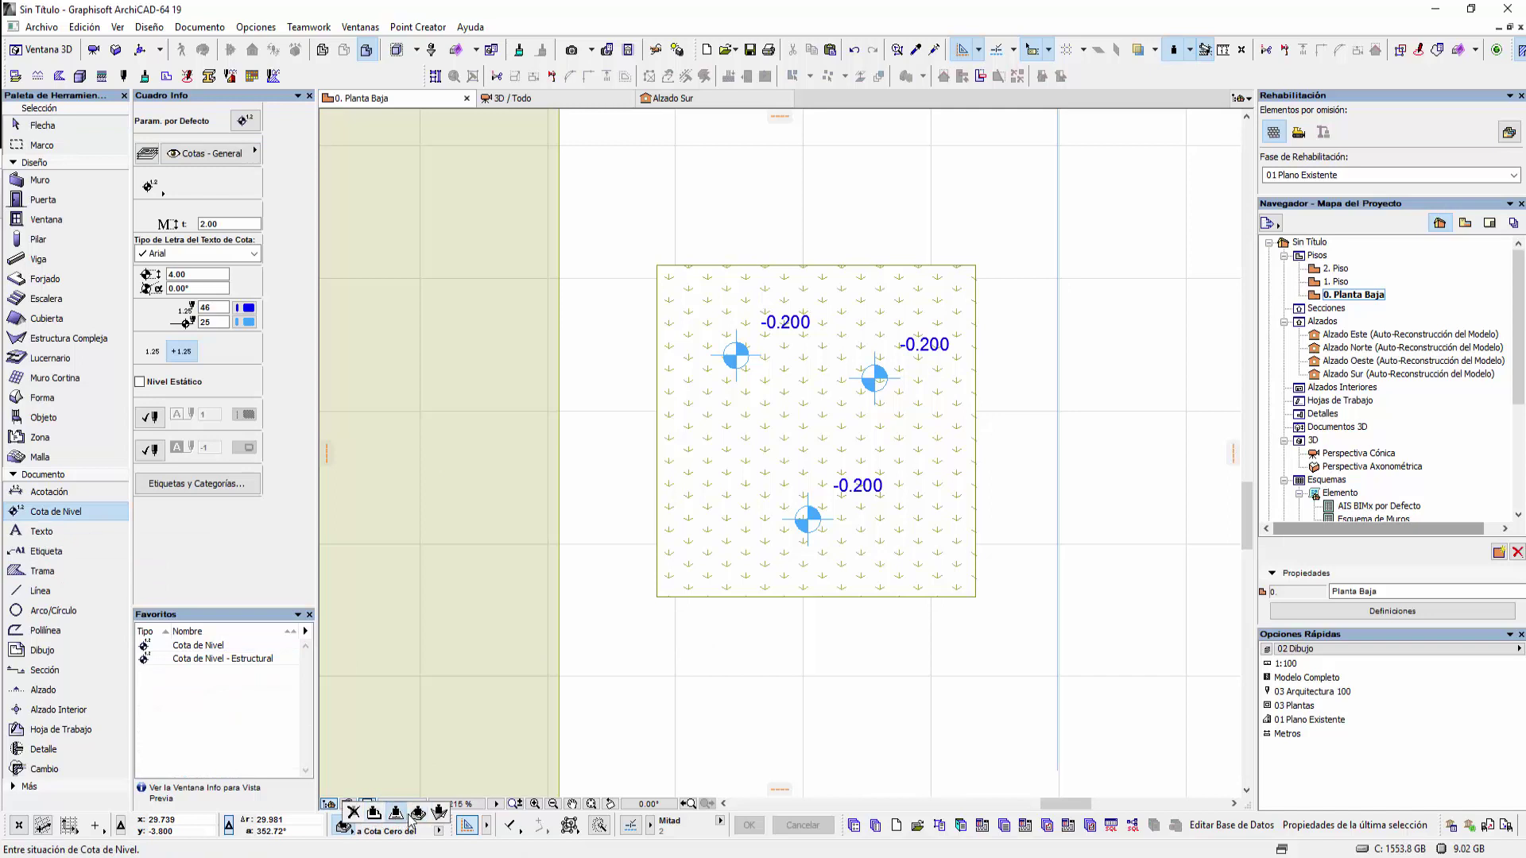
{"action": "left_click", "coordinate": [696, 493]}
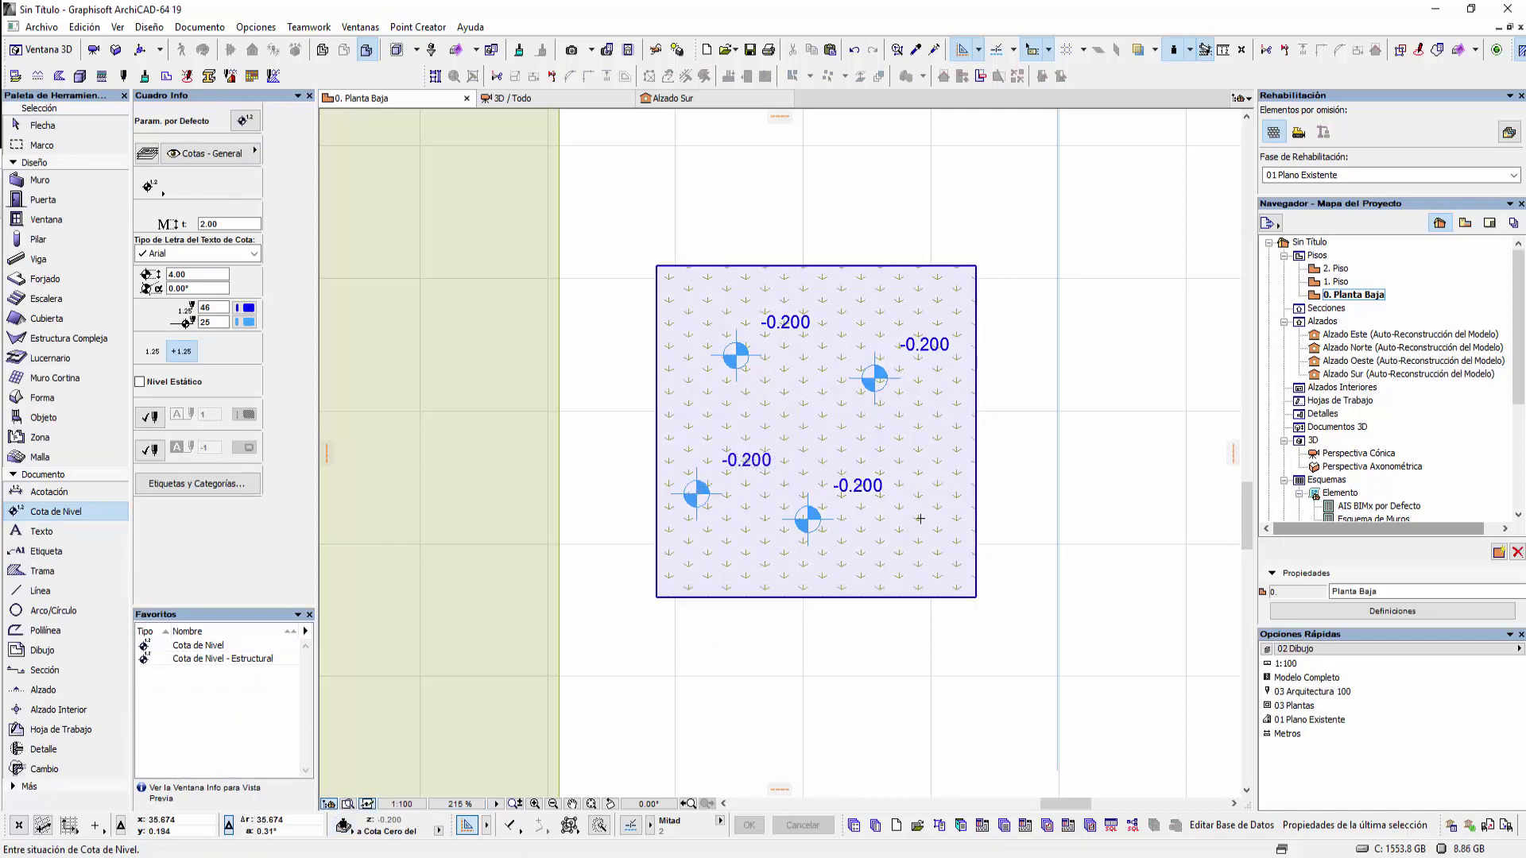
{"action": "left_click", "coordinate": [40, 125]}
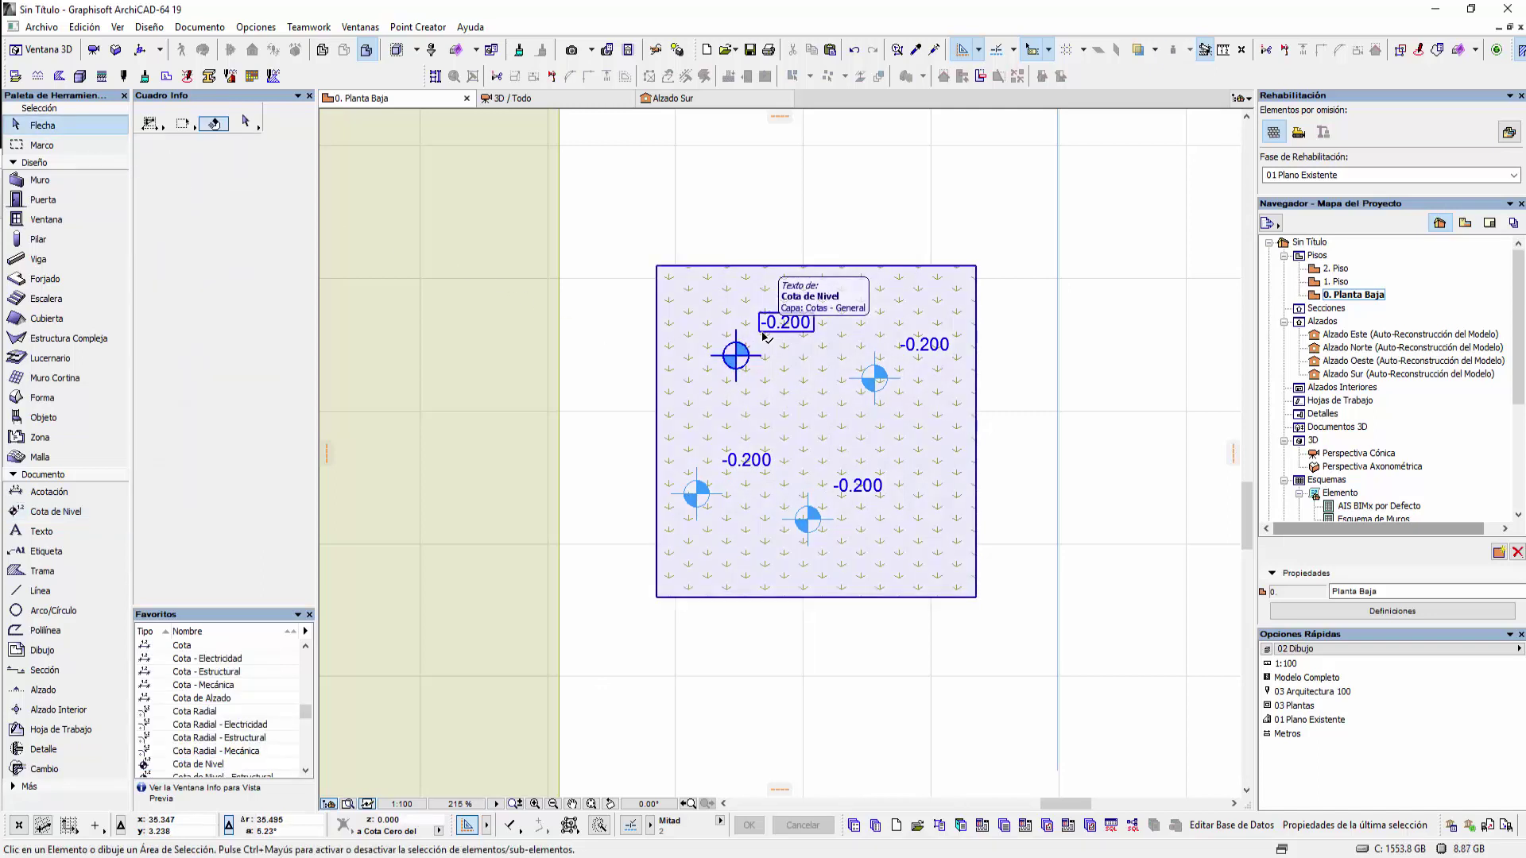
{"action": "left_click", "coordinate": [763, 335]}
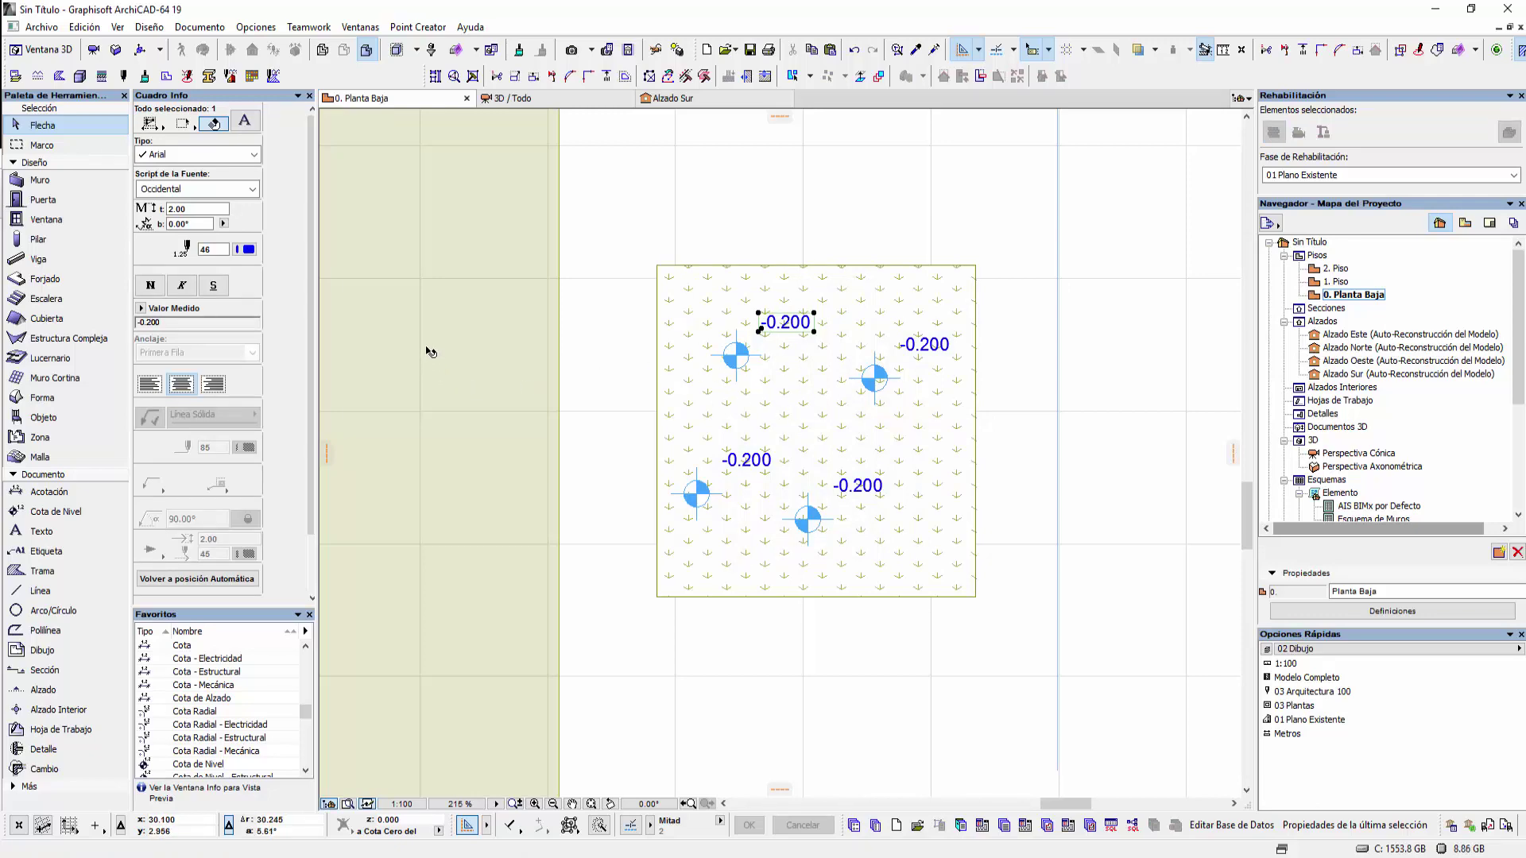
Replace the label text with autotext: height and name of 1er Nivel de Referencia
{"action": "left_click", "coordinate": [245, 122]}
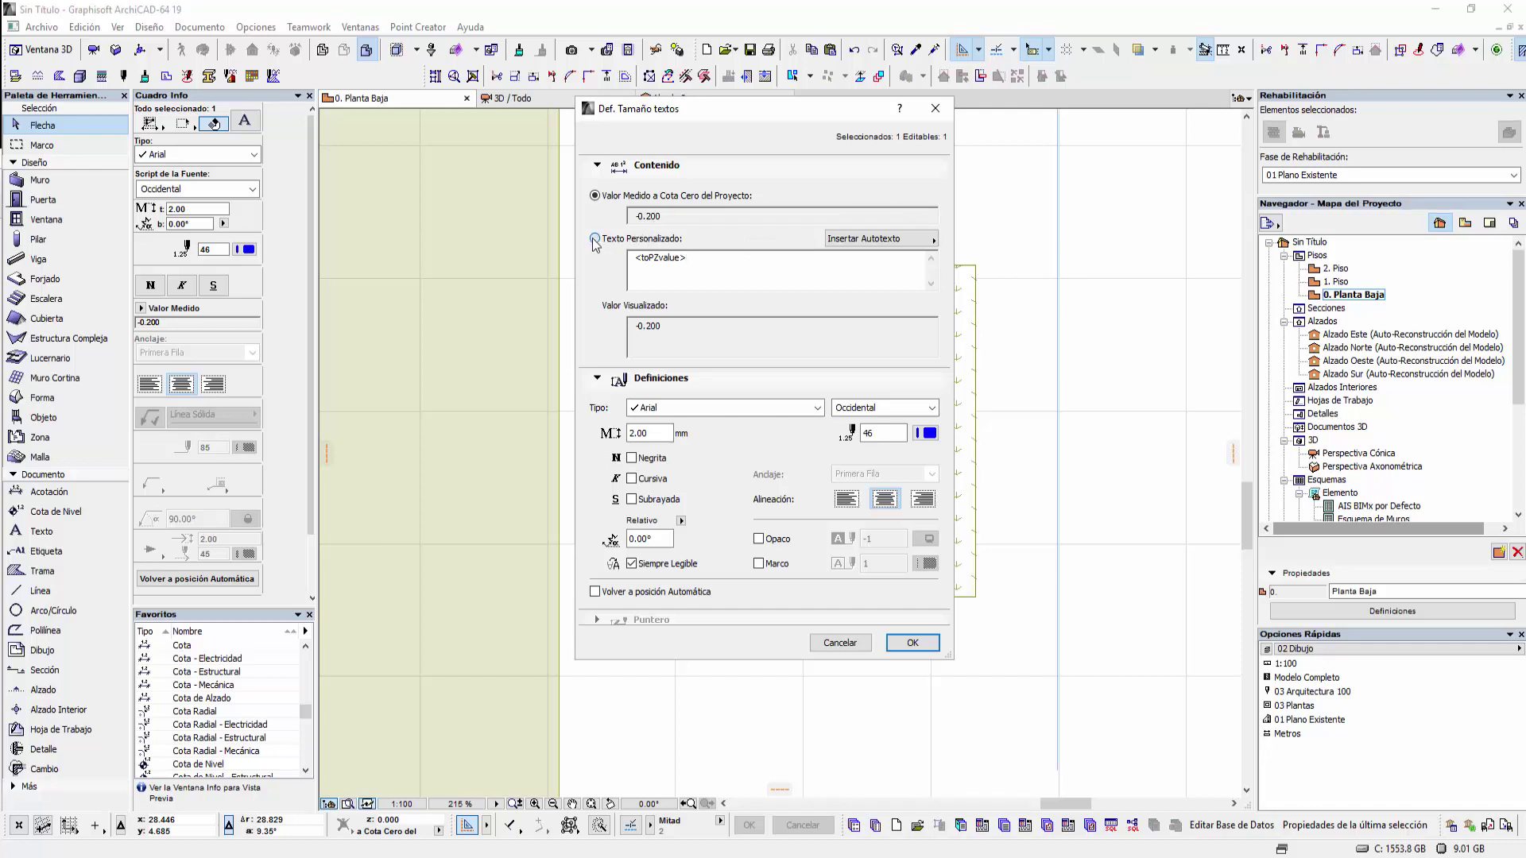
{"action": "left_click_drag", "start_coordinate": [703, 266], "coordinate": [618, 289]}
{"action": "key", "text": "BackSpace"}
{"action": "left_click", "coordinate": [897, 242]}
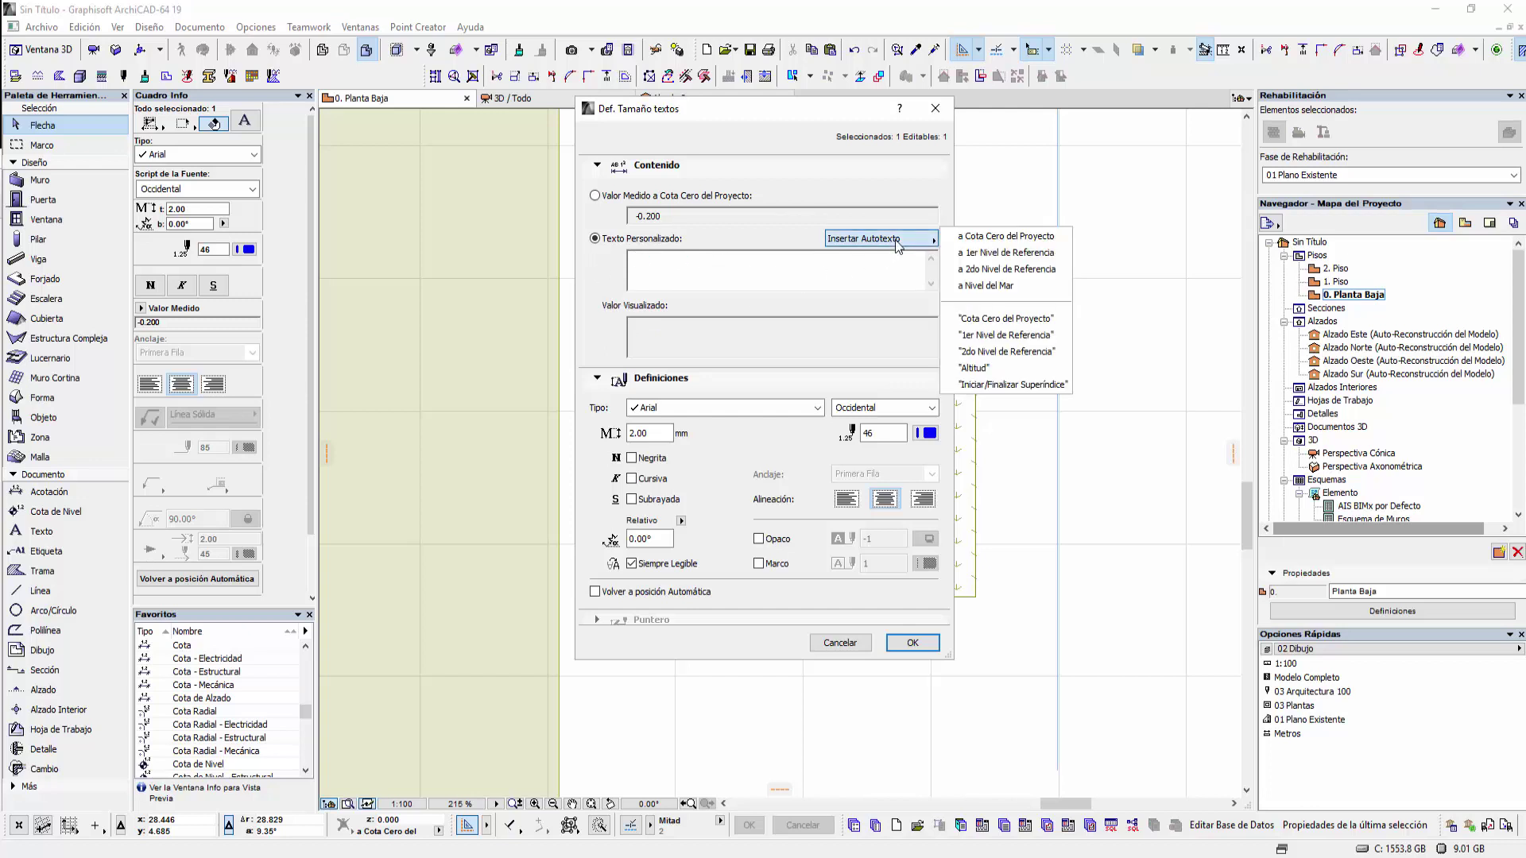
{"action": "left_click", "coordinate": [989, 253]}
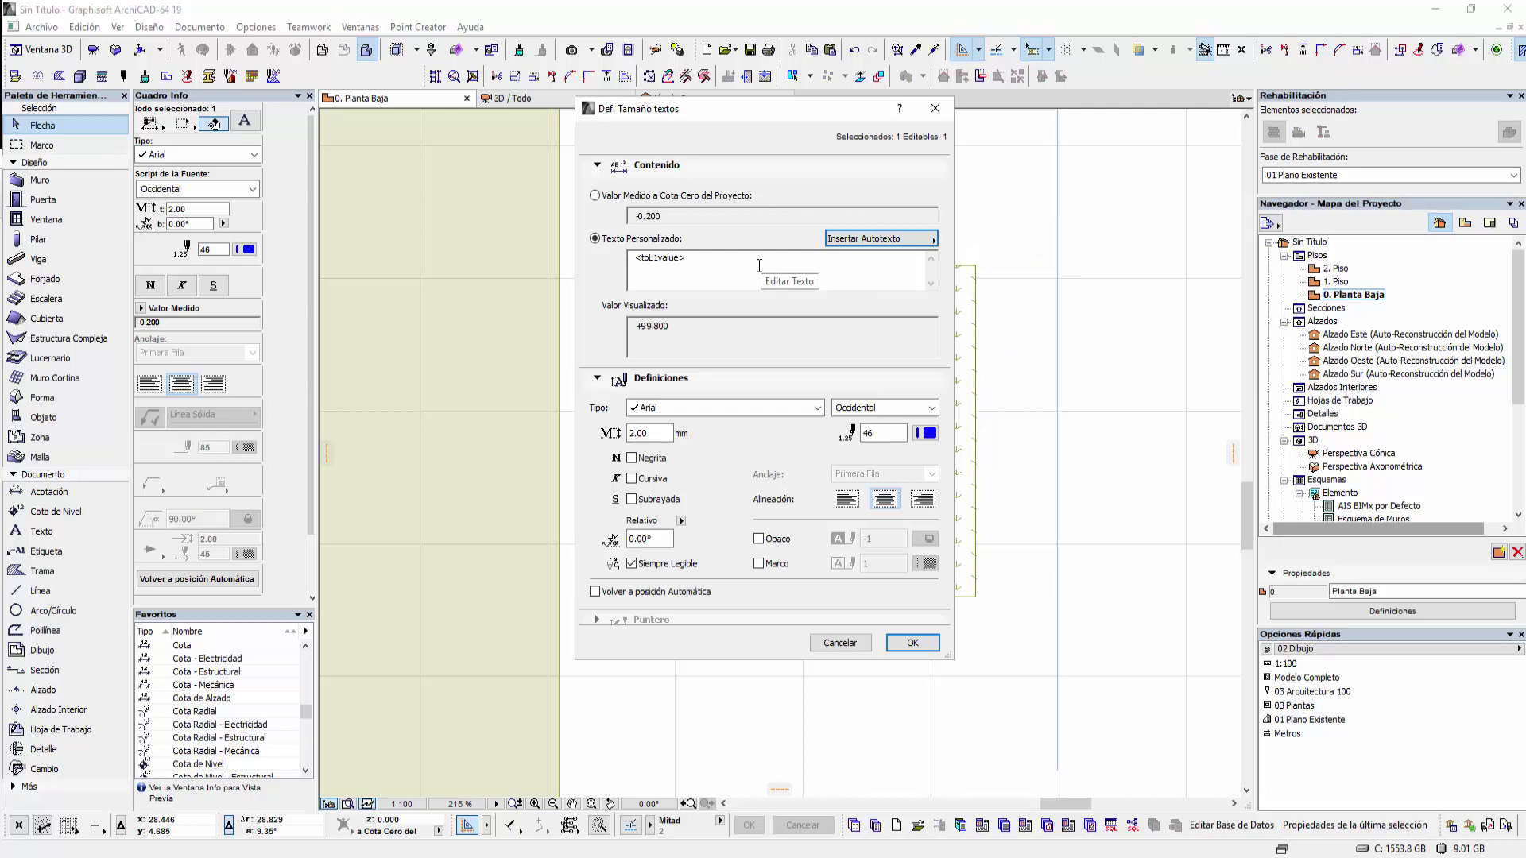
{"action": "left_click", "coordinate": [882, 241]}
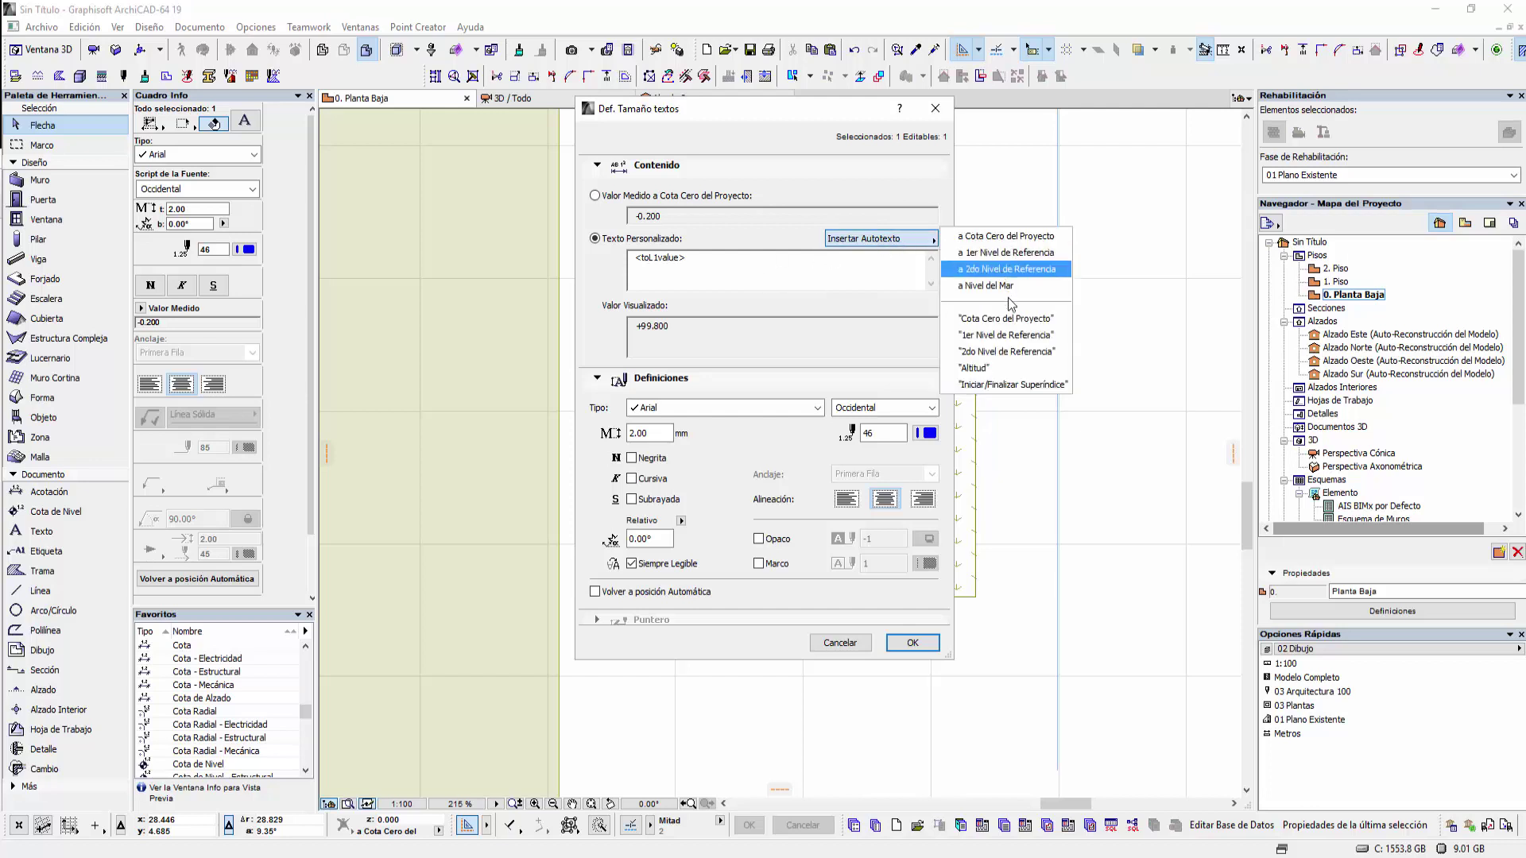
{"action": "left_click", "coordinate": [1024, 341]}
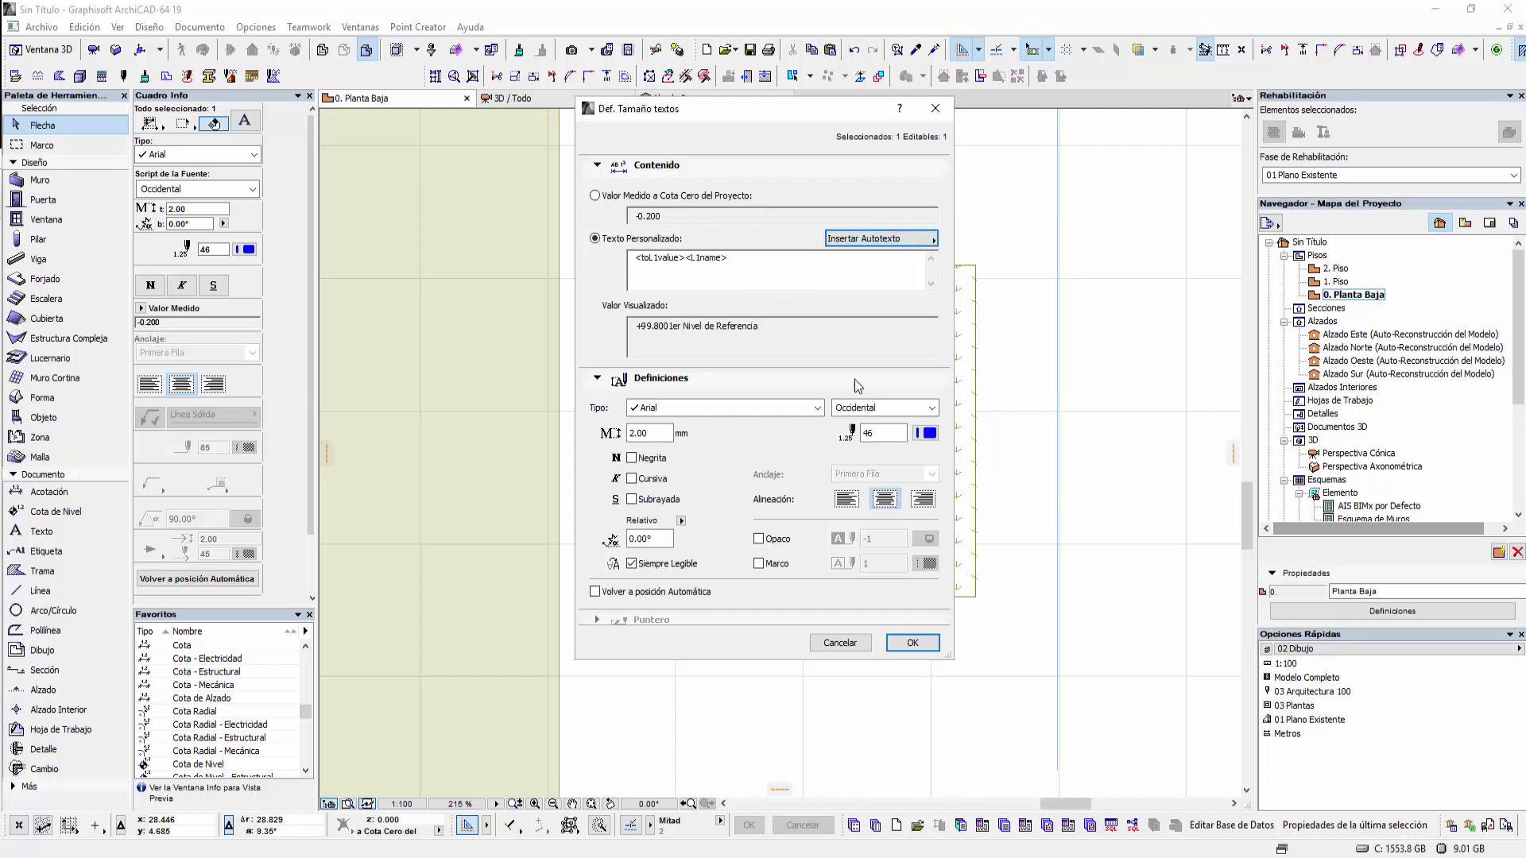
{"action": "left_click", "coordinate": [689, 259]}
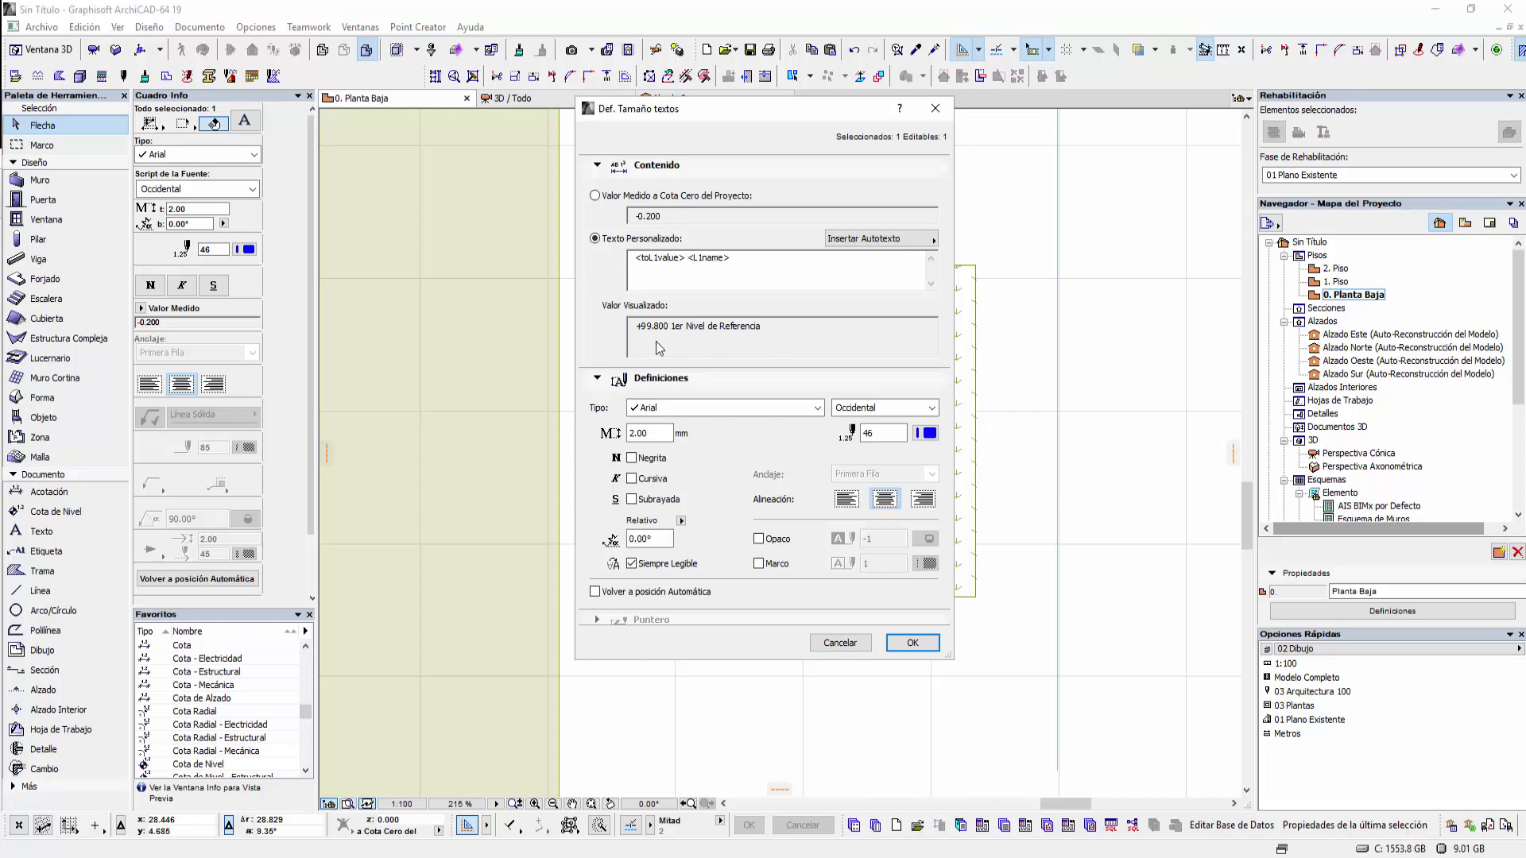
{"action": "left_click", "coordinate": [914, 643]}
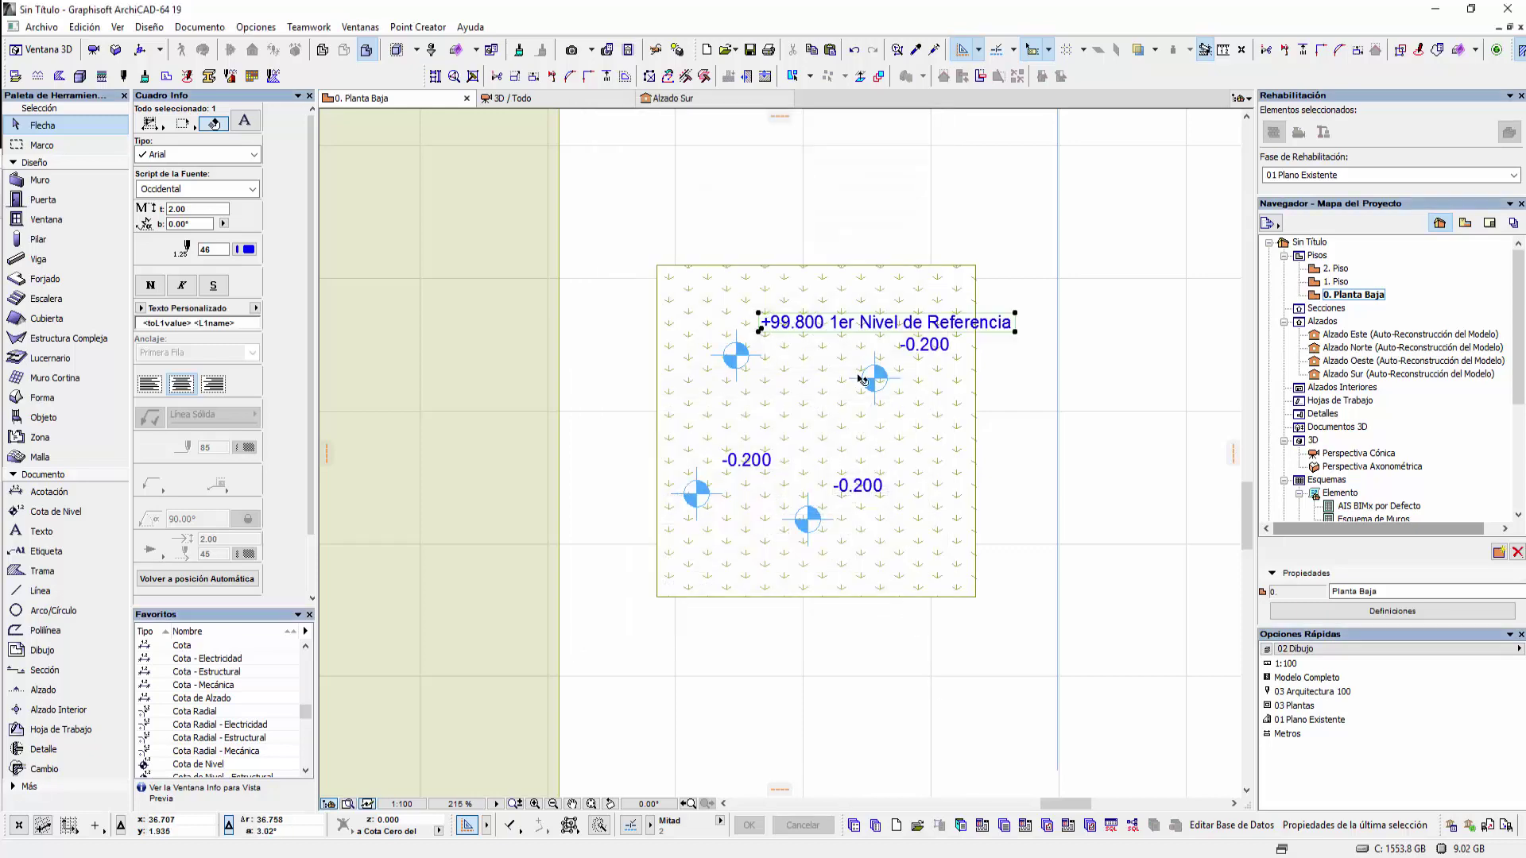
{"action": "scroll", "coordinate": [894, 374], "scroll_direction": "up", "scroll_amount": 2}
Select the three remaining -0.200 level labels on the mesh
{"action": "scroll", "coordinate": [906, 433], "scroll_direction": "up", "scroll_amount": 2}
{"action": "middle_click_drag", "start_coordinate": [906, 434], "coordinate": [878, 355]}
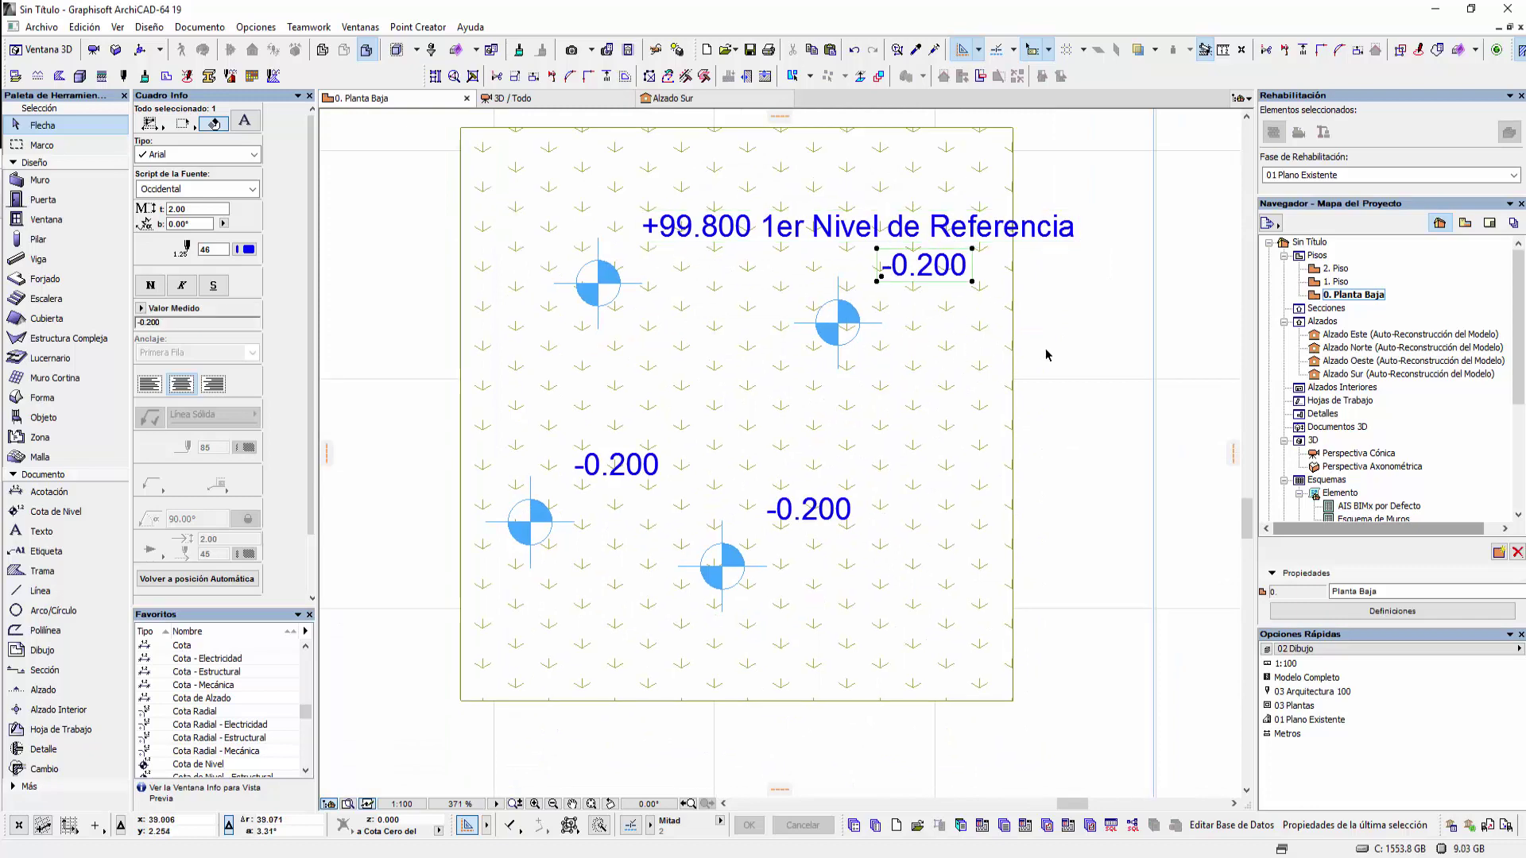
{"action": "left_click", "coordinate": [653, 232]}
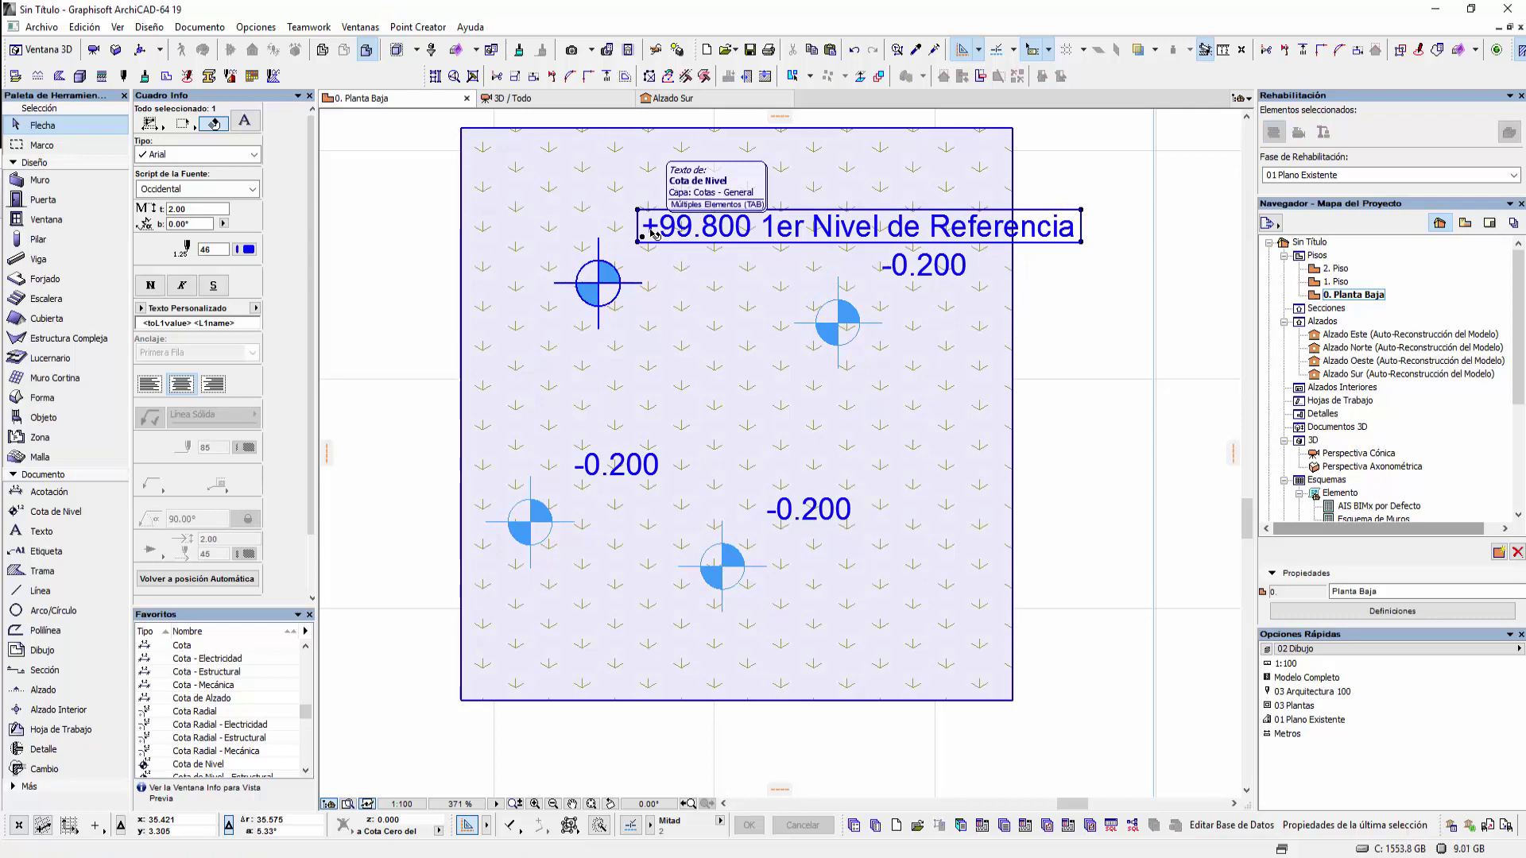
{"action": "left_click", "coordinate": [648, 229]}
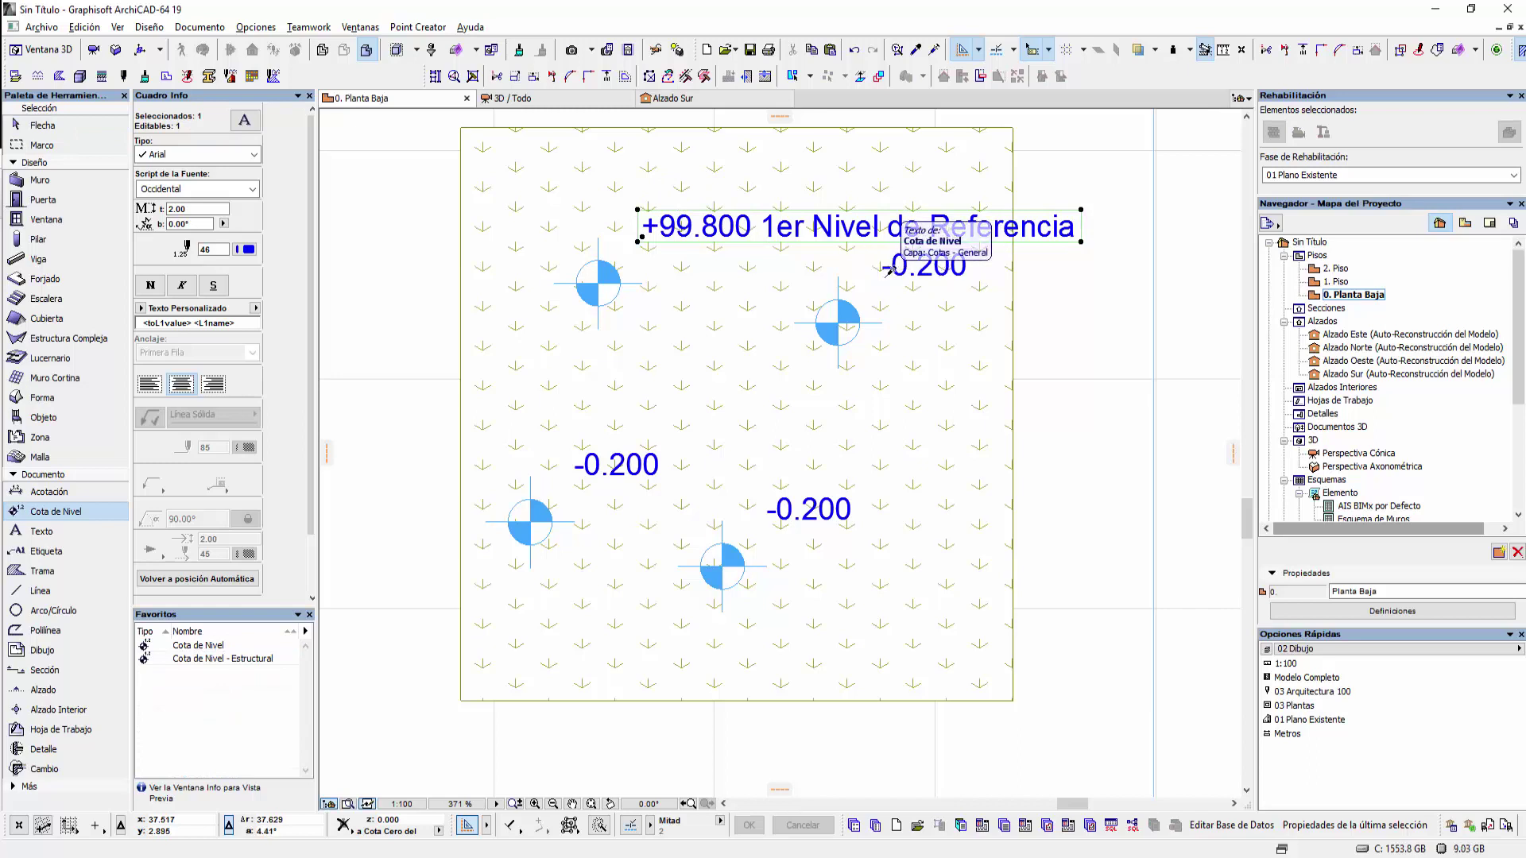
{"action": "left_click", "coordinate": [79, 130]}
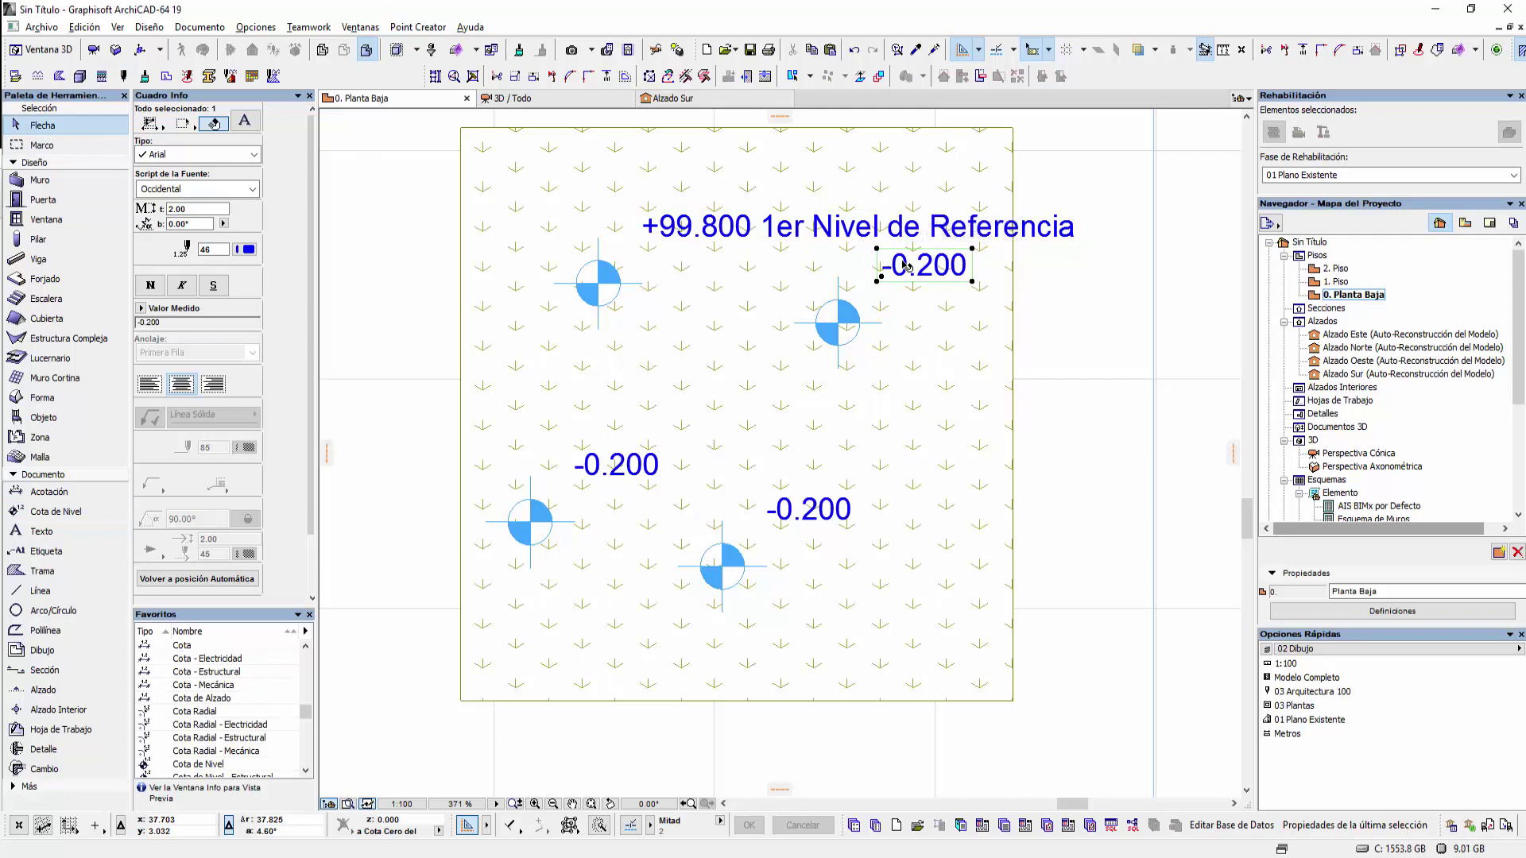
{"action": "left_click", "coordinate": [911, 256]}
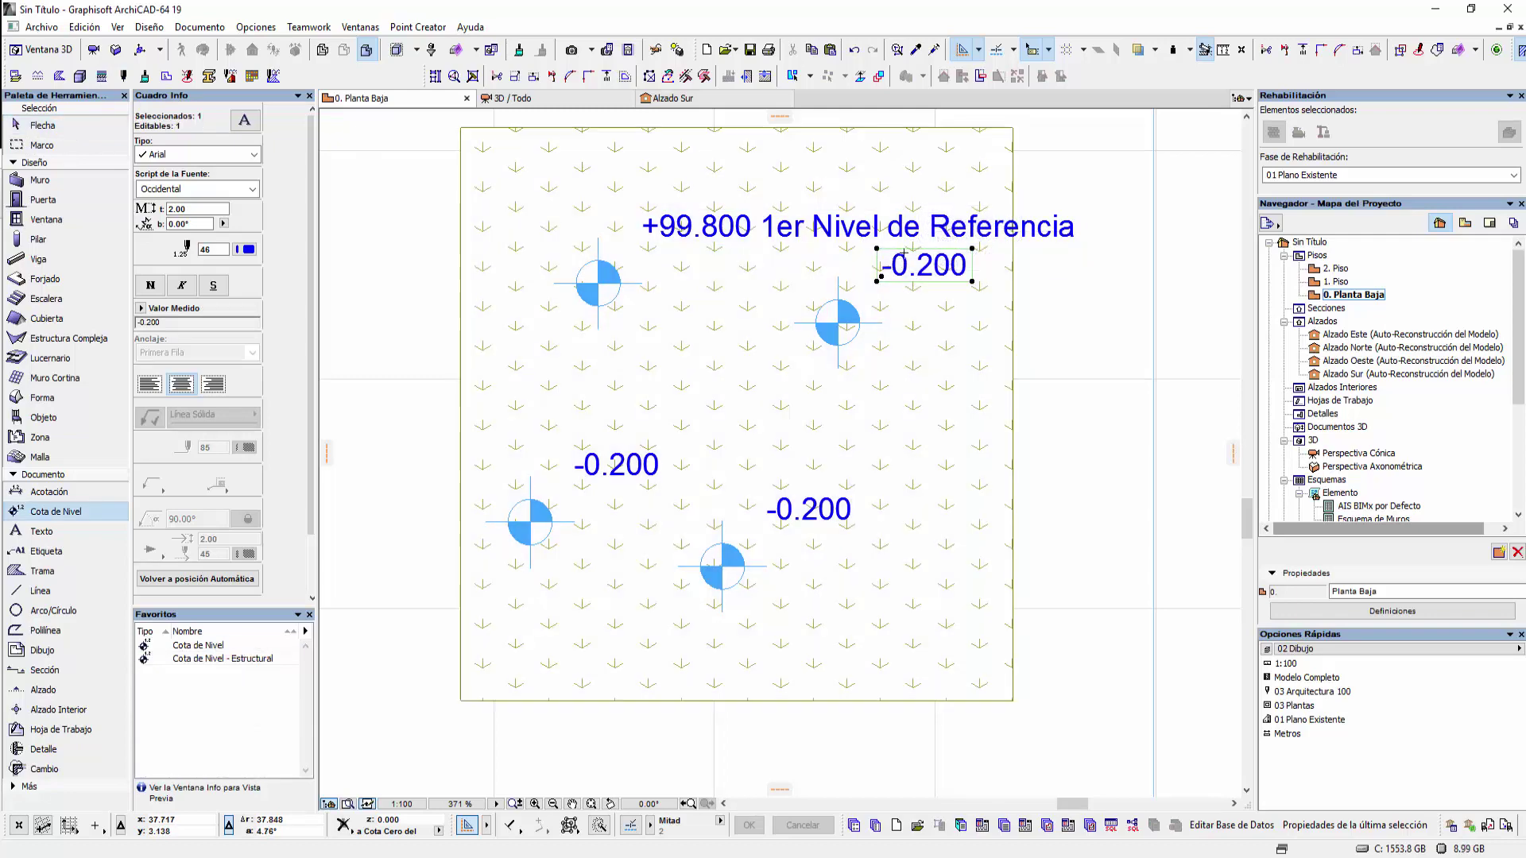
{"action": "key", "text": "ctrl+a"}
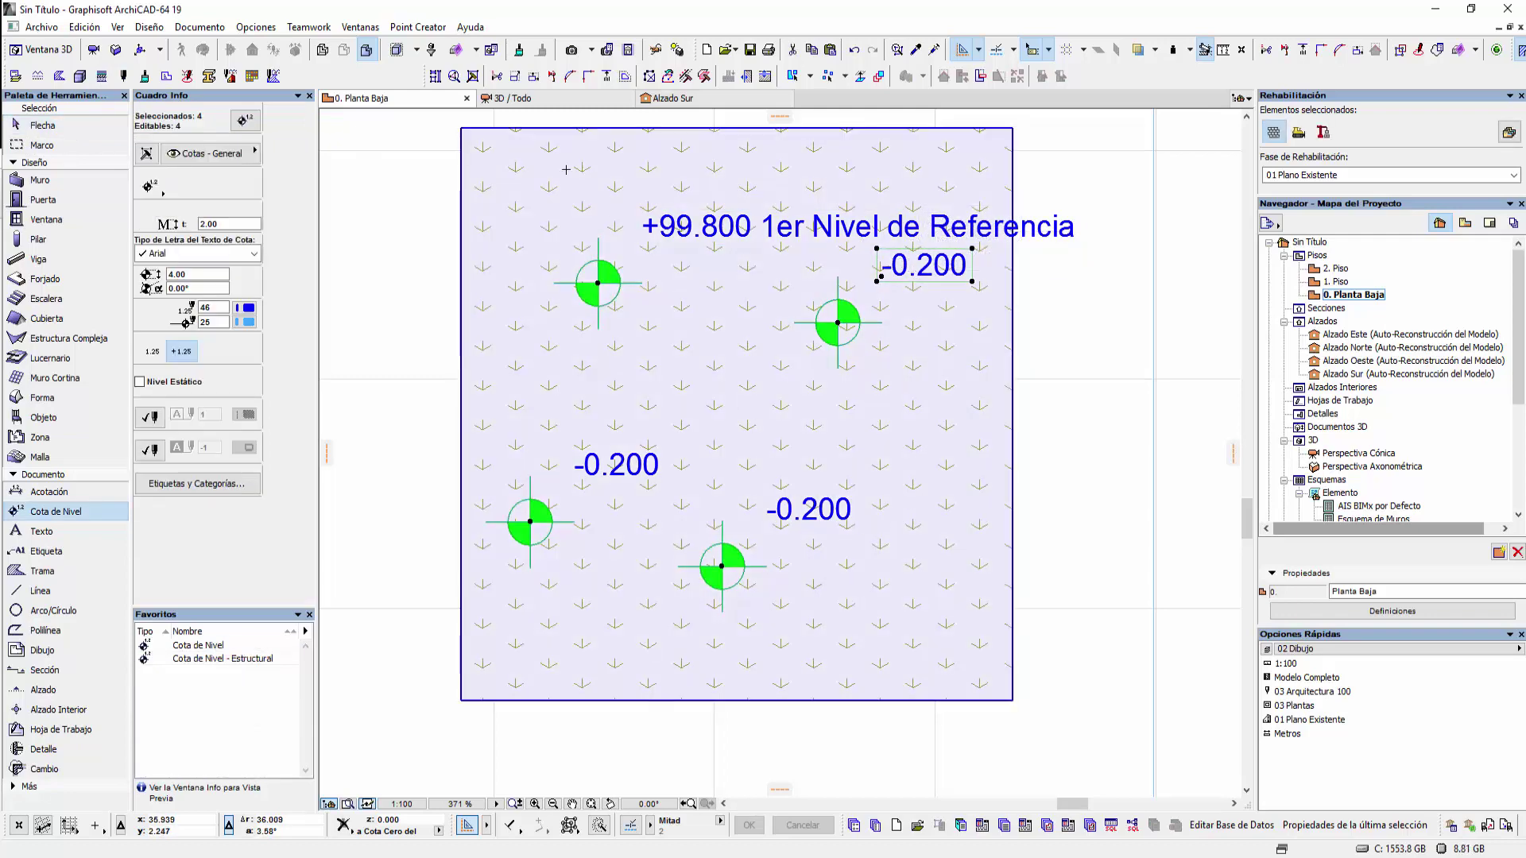
{"action": "left_click", "coordinate": [41, 125]}
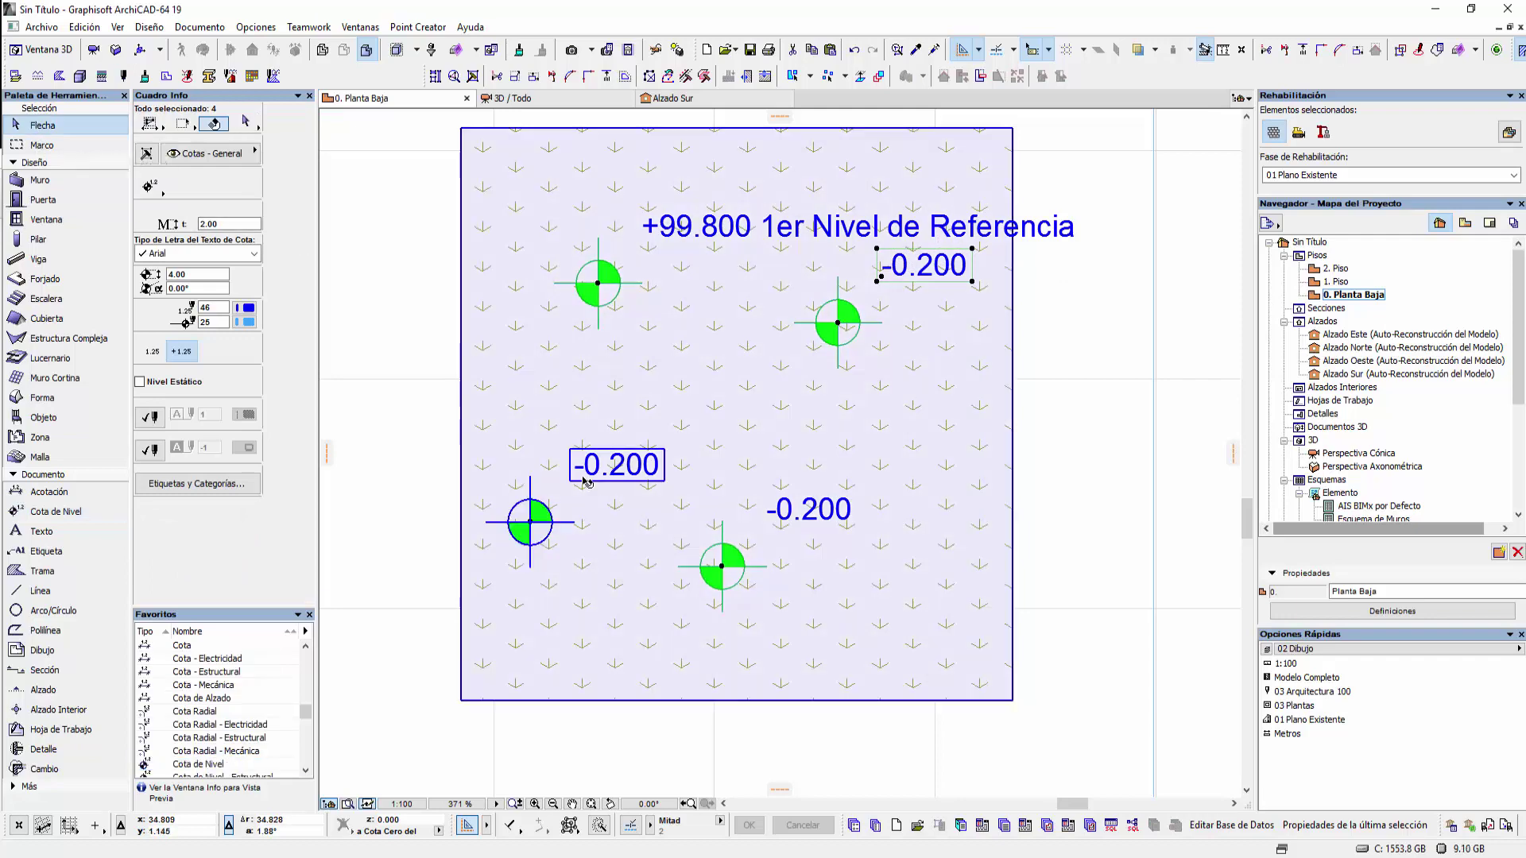
{"action": "left_click", "coordinate": [584, 480]}
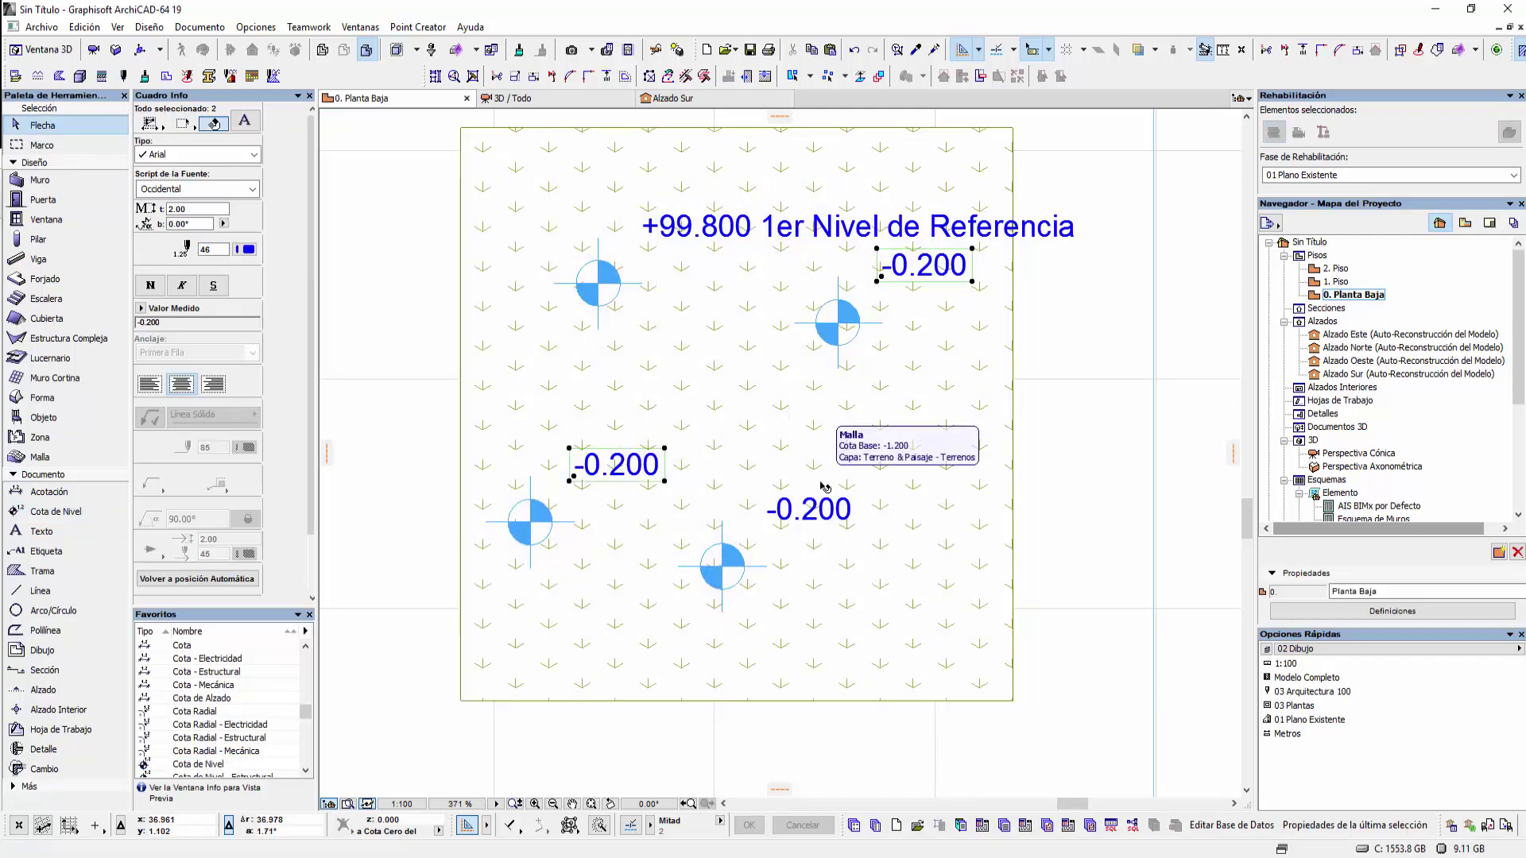
{"action": "left_click", "coordinate": [826, 509], "text": "shift"}
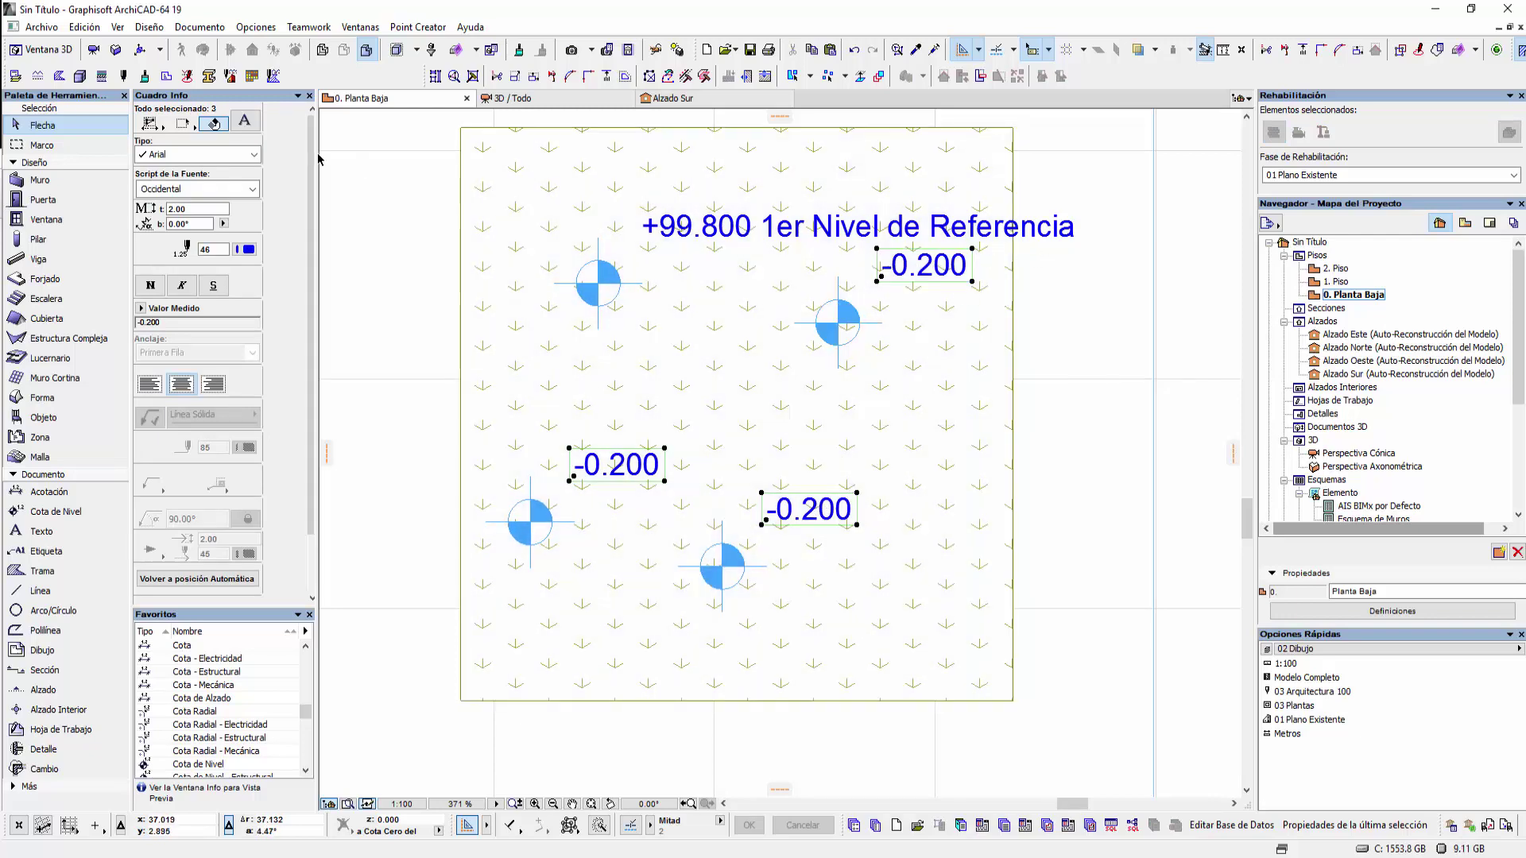
Replace their text with Nivel del Mar autotext, reading +1,199.800
{"action": "left_click", "coordinate": [245, 122]}
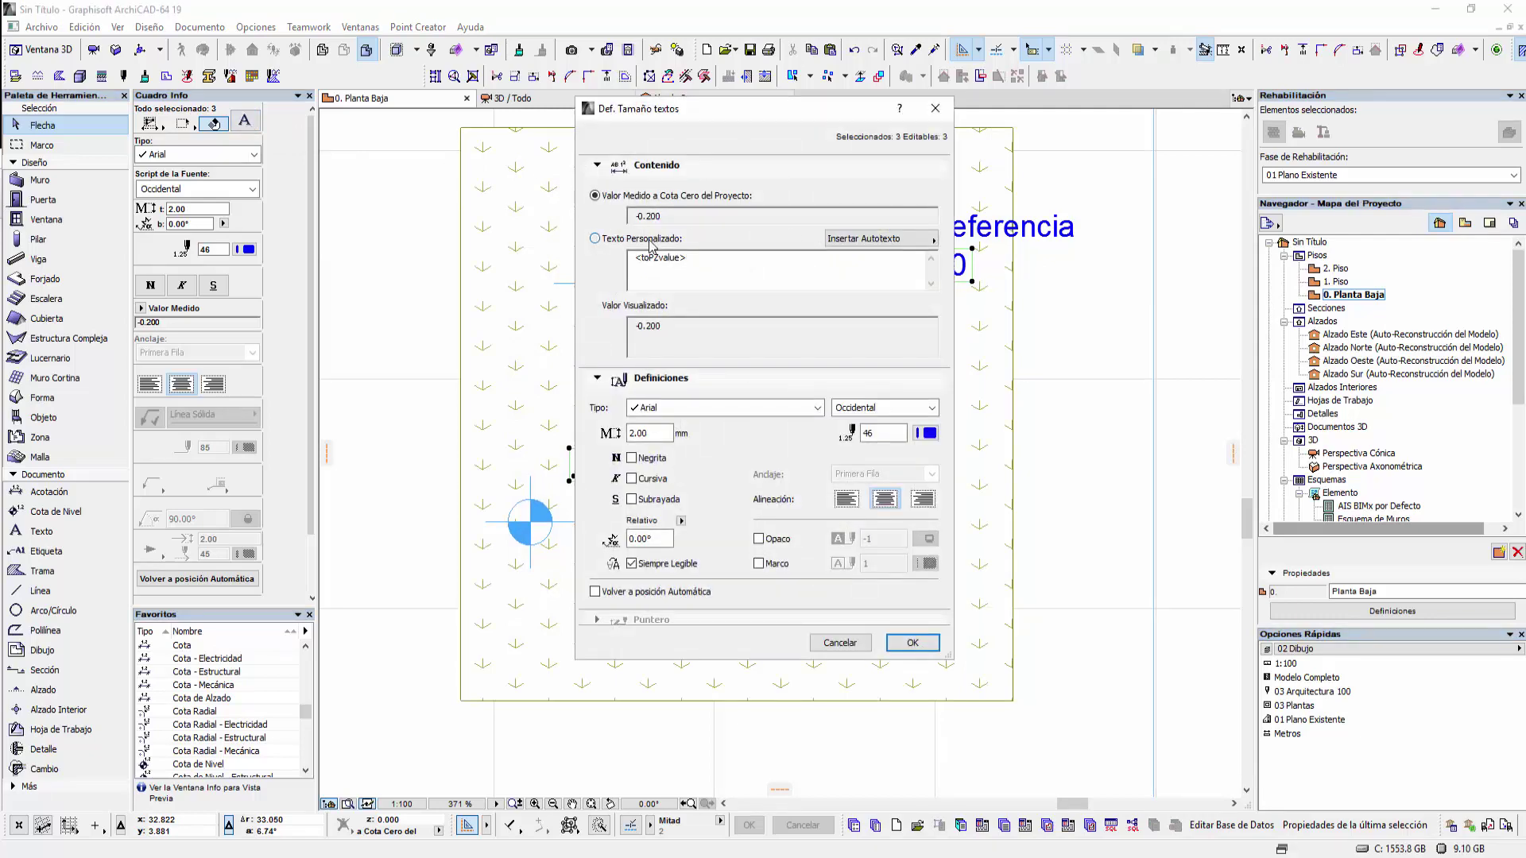
{"action": "key", "text": "ctrl+a"}
{"action": "key", "text": "Delete"}
{"action": "left_click", "coordinate": [873, 235]}
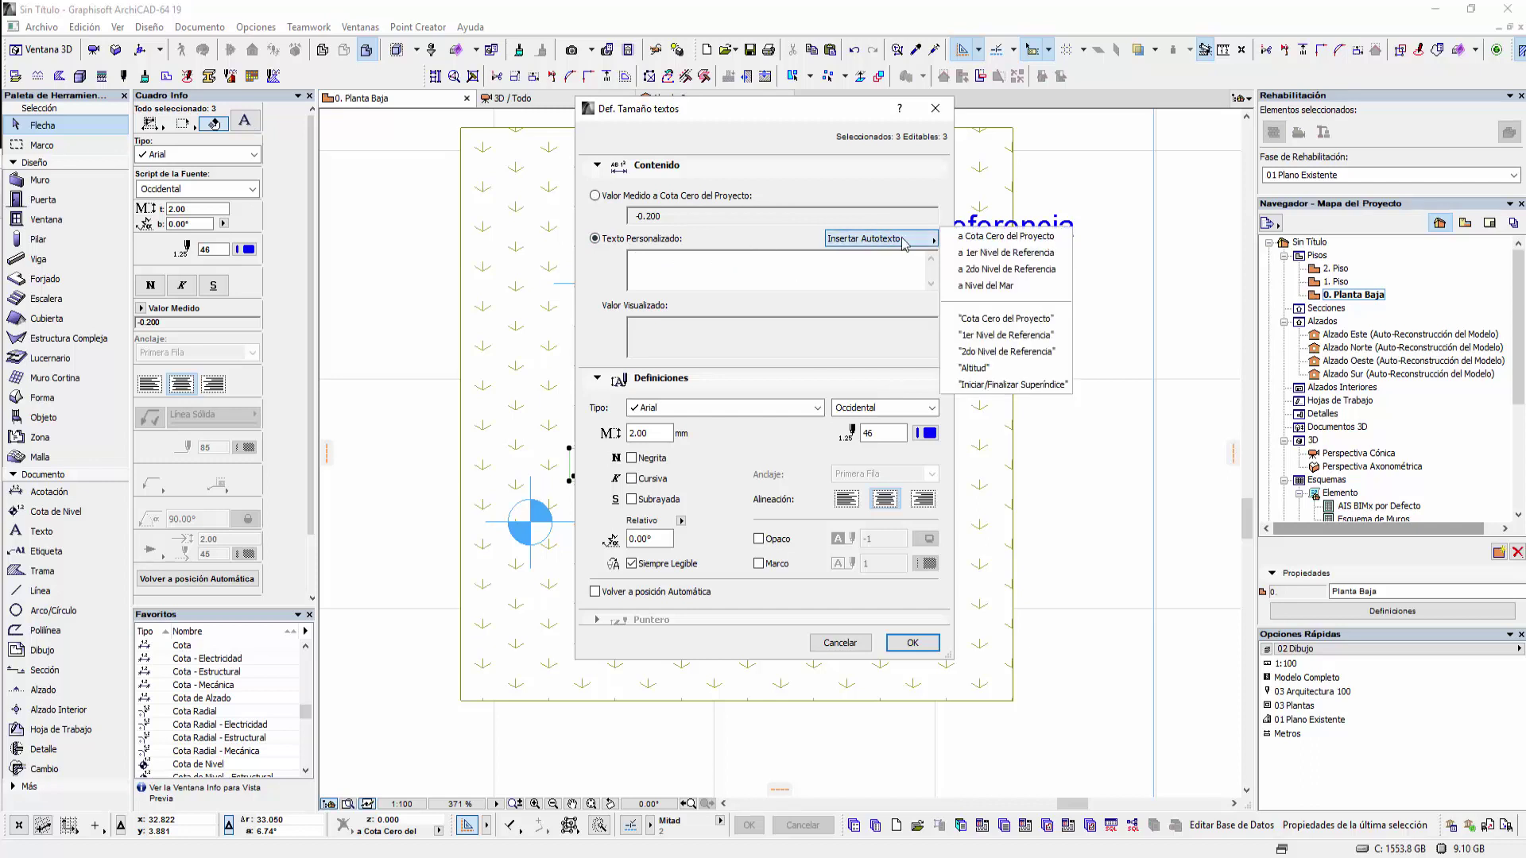
{"action": "left_click", "coordinate": [995, 286]}
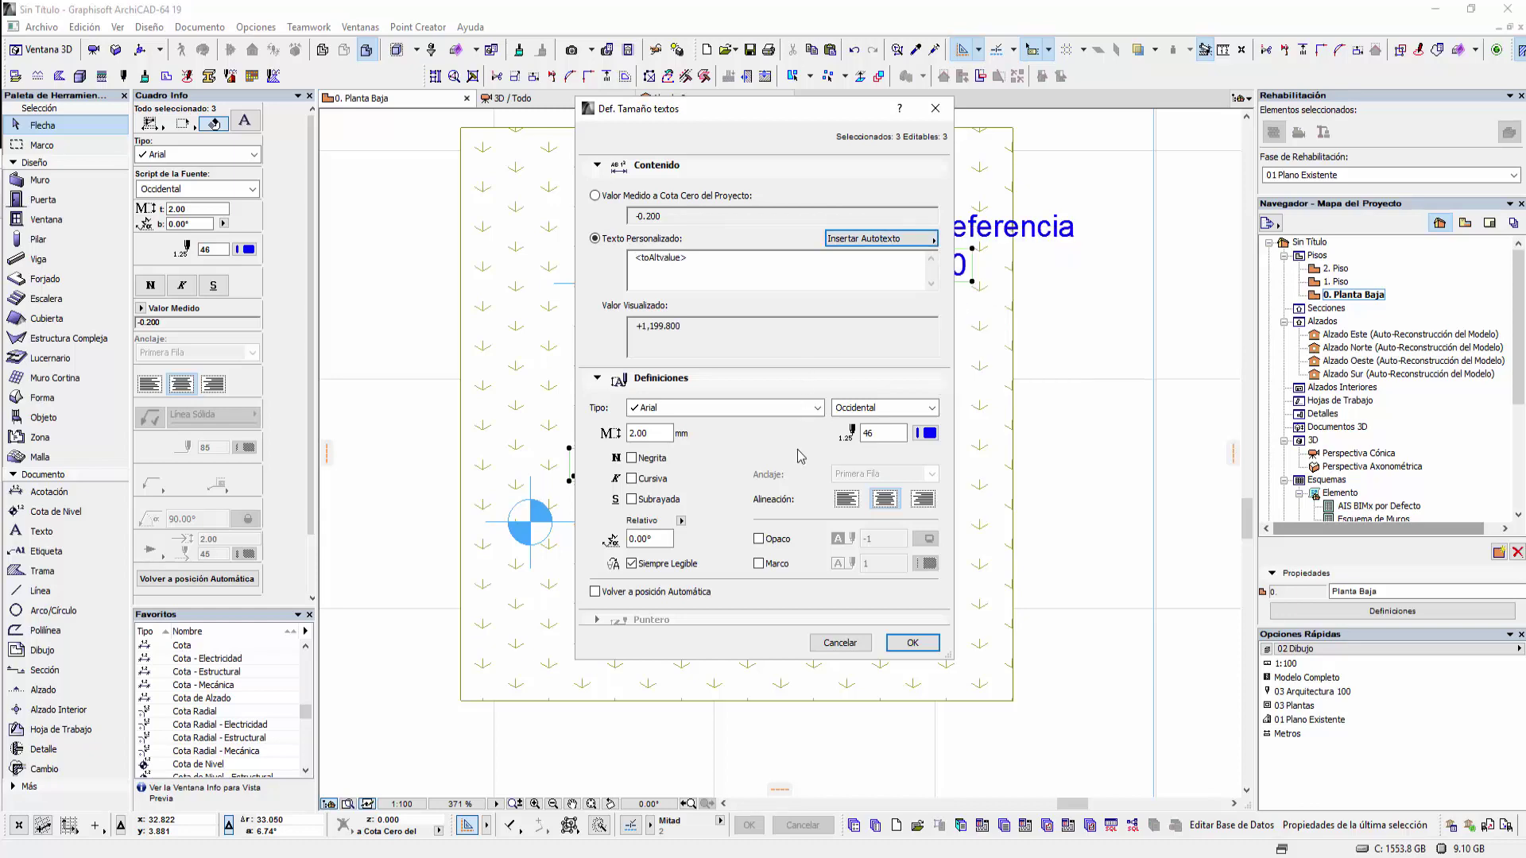
{"action": "left_click", "coordinate": [913, 643]}
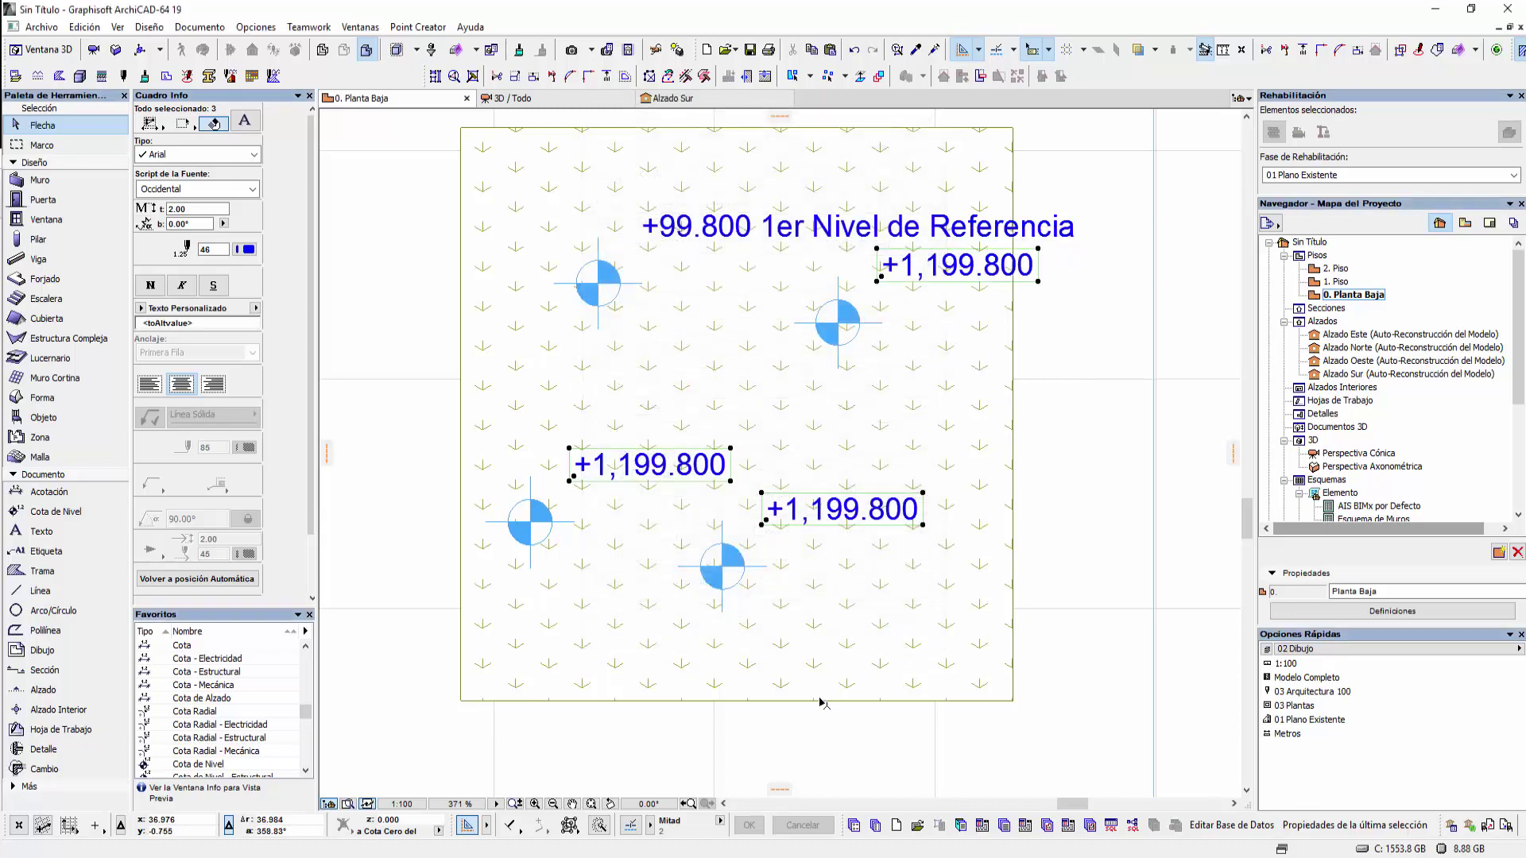
{"action": "scroll", "coordinate": [807, 647], "scroll_direction": "down", "scroll_amount": 1}
{"action": "scroll", "coordinate": [813, 606], "scroll_direction": "down", "scroll_amount": 2}
{"action": "key", "text": "Escape"}
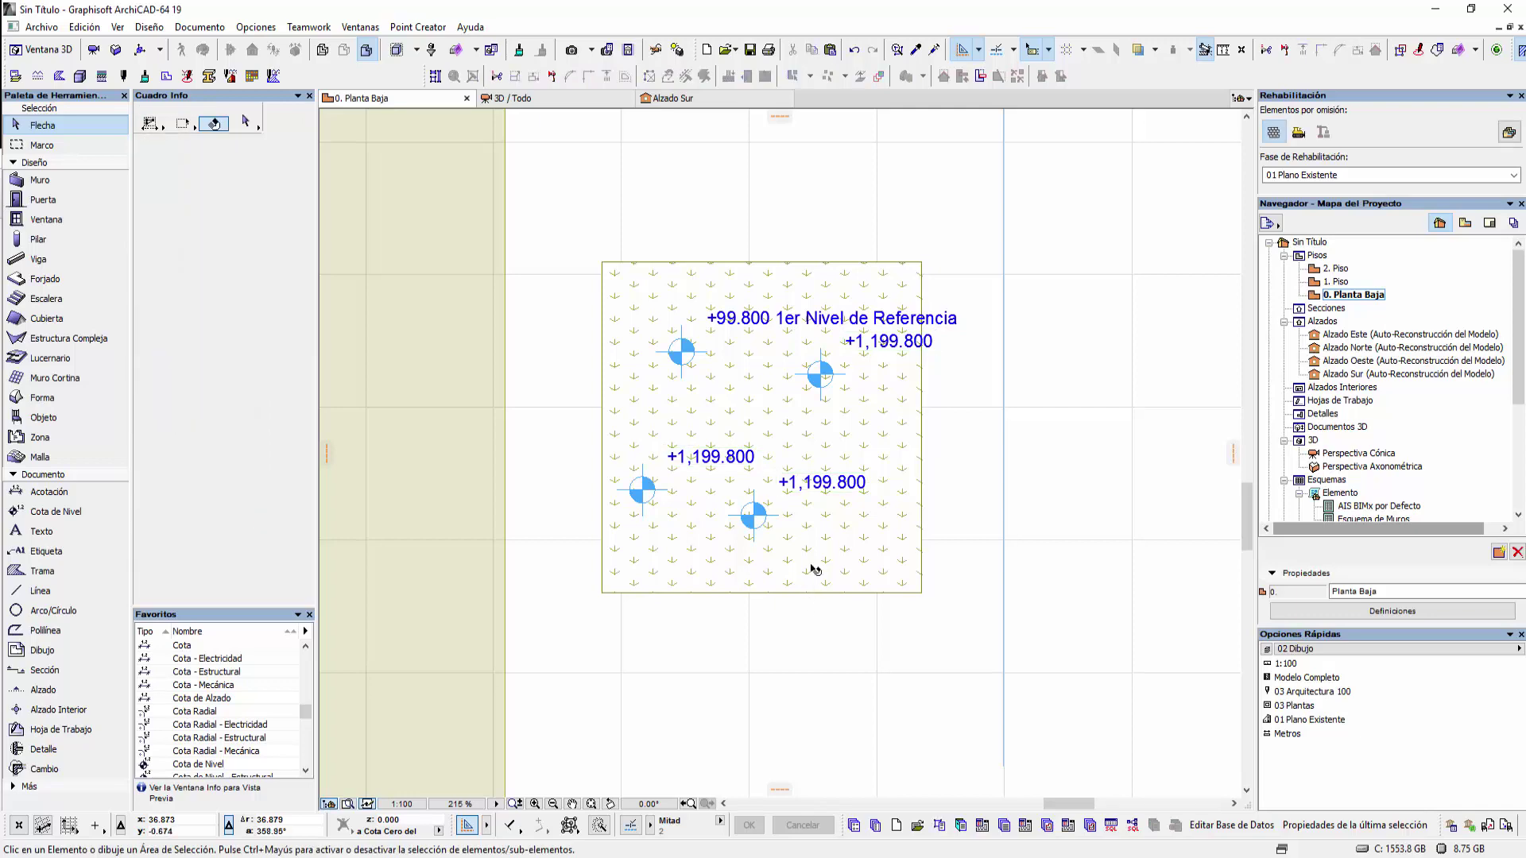
{"action": "scroll", "coordinate": [814, 572], "scroll_direction": "down", "scroll_amount": 4}
{"action": "scroll", "coordinate": [767, 573], "scroll_direction": "down", "scroll_amount": 4}
{"action": "middle_click_drag", "start_coordinate": [767, 574], "coordinate": [983, 494]}
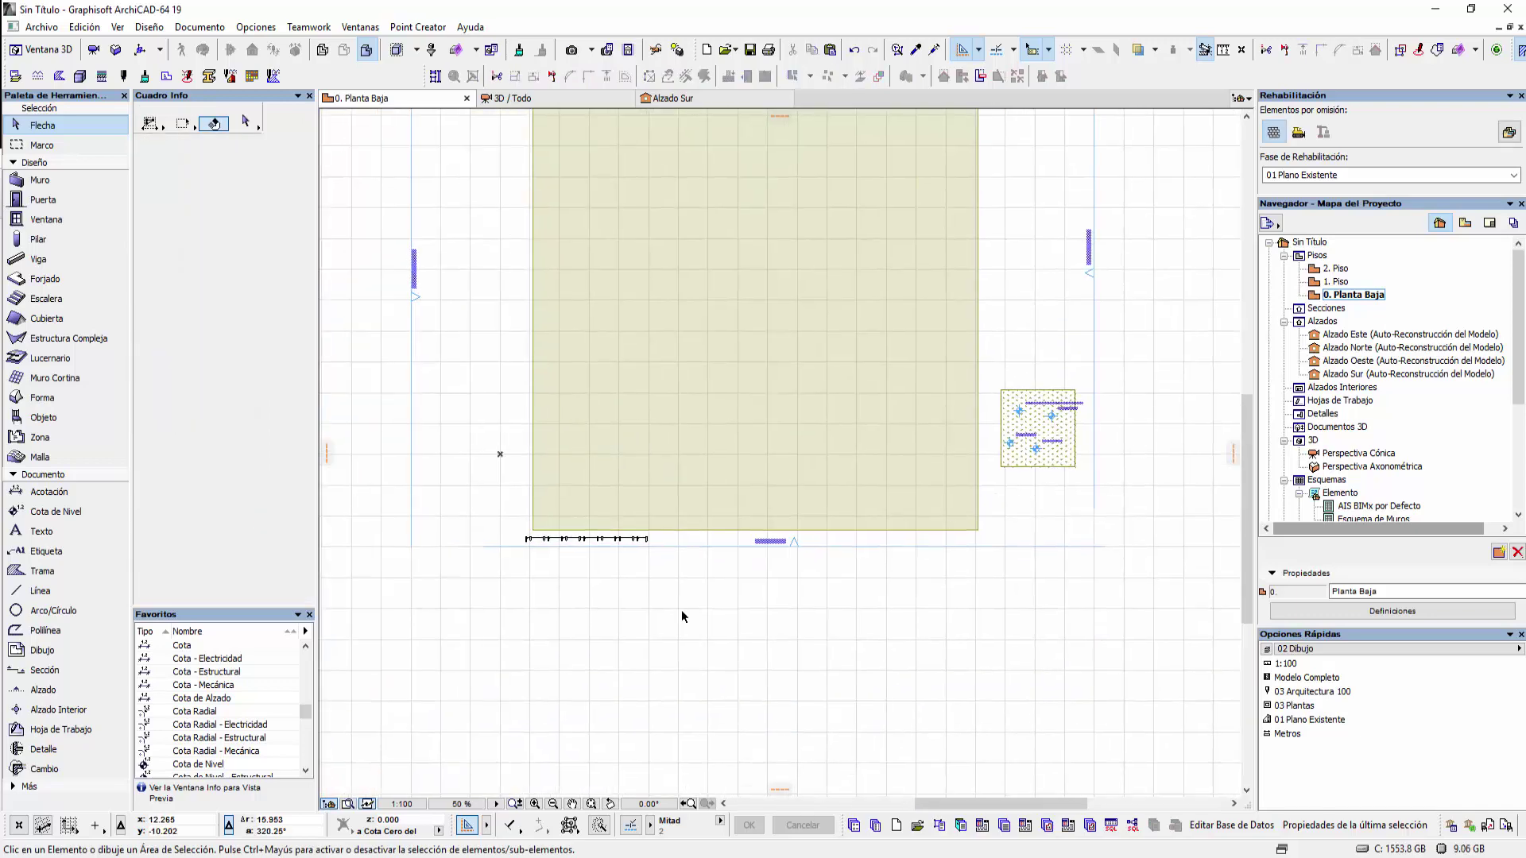
{"action": "scroll", "coordinate": [1124, 396], "scroll_direction": "up", "scroll_amount": 5}
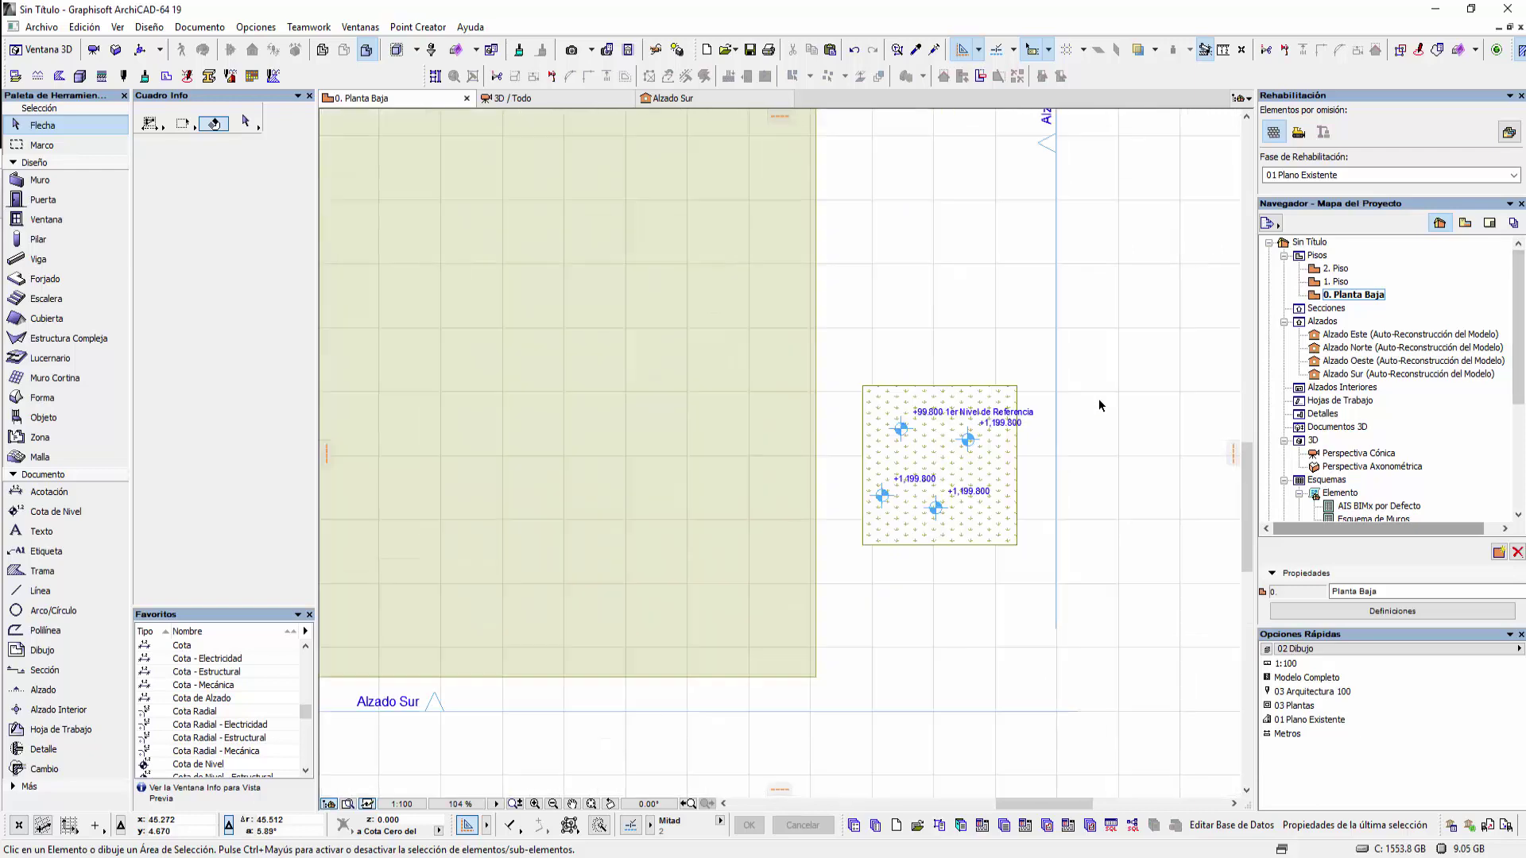
{"action": "left_click", "coordinate": [1318, 255]}
{"action": "right_click", "coordinate": [1318, 255]}
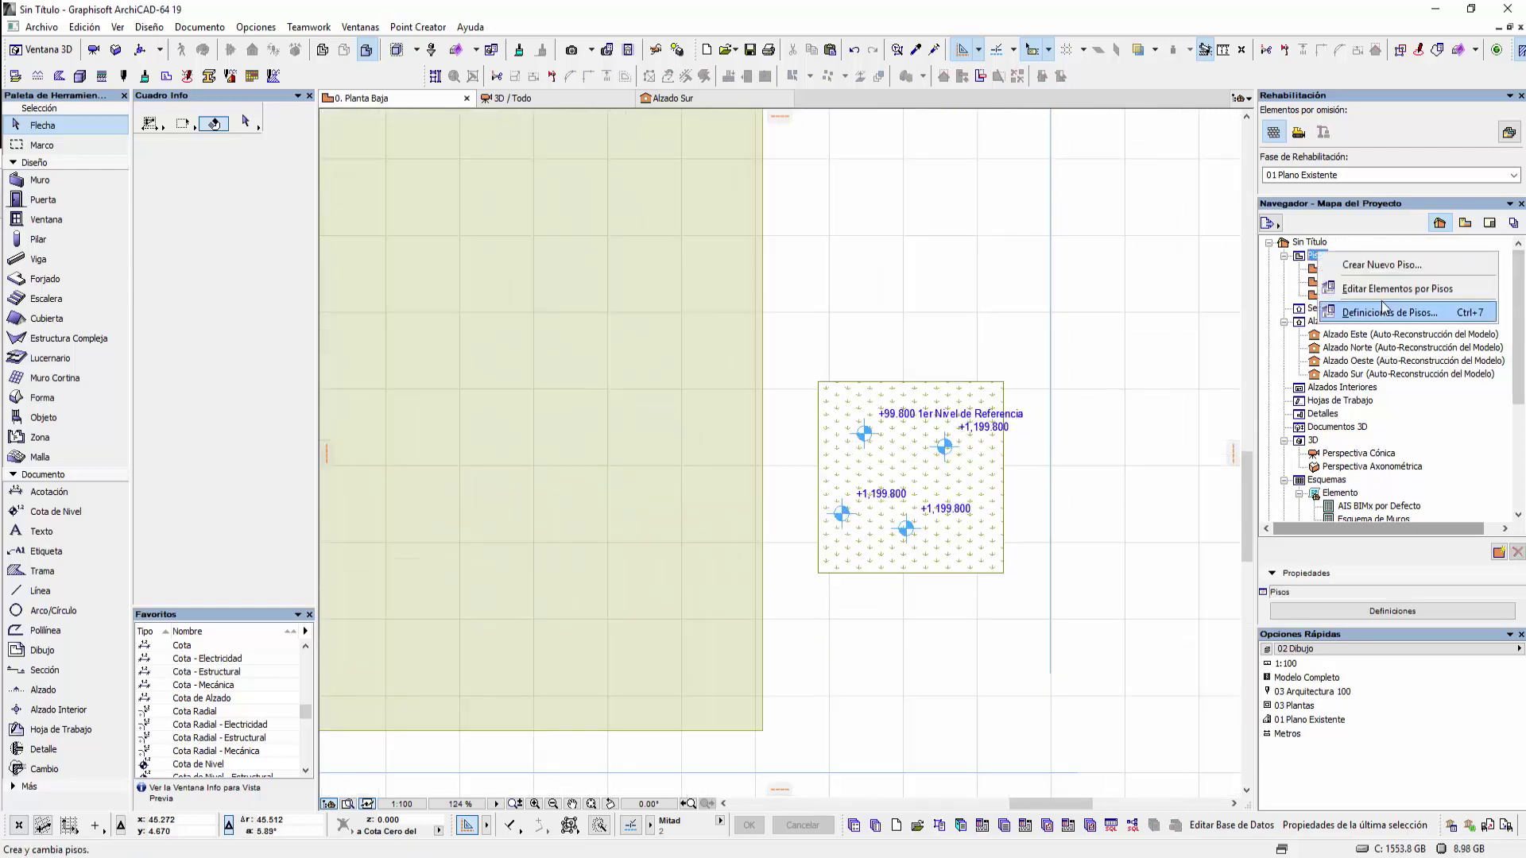
{"action": "left_click", "coordinate": [1387, 313]}
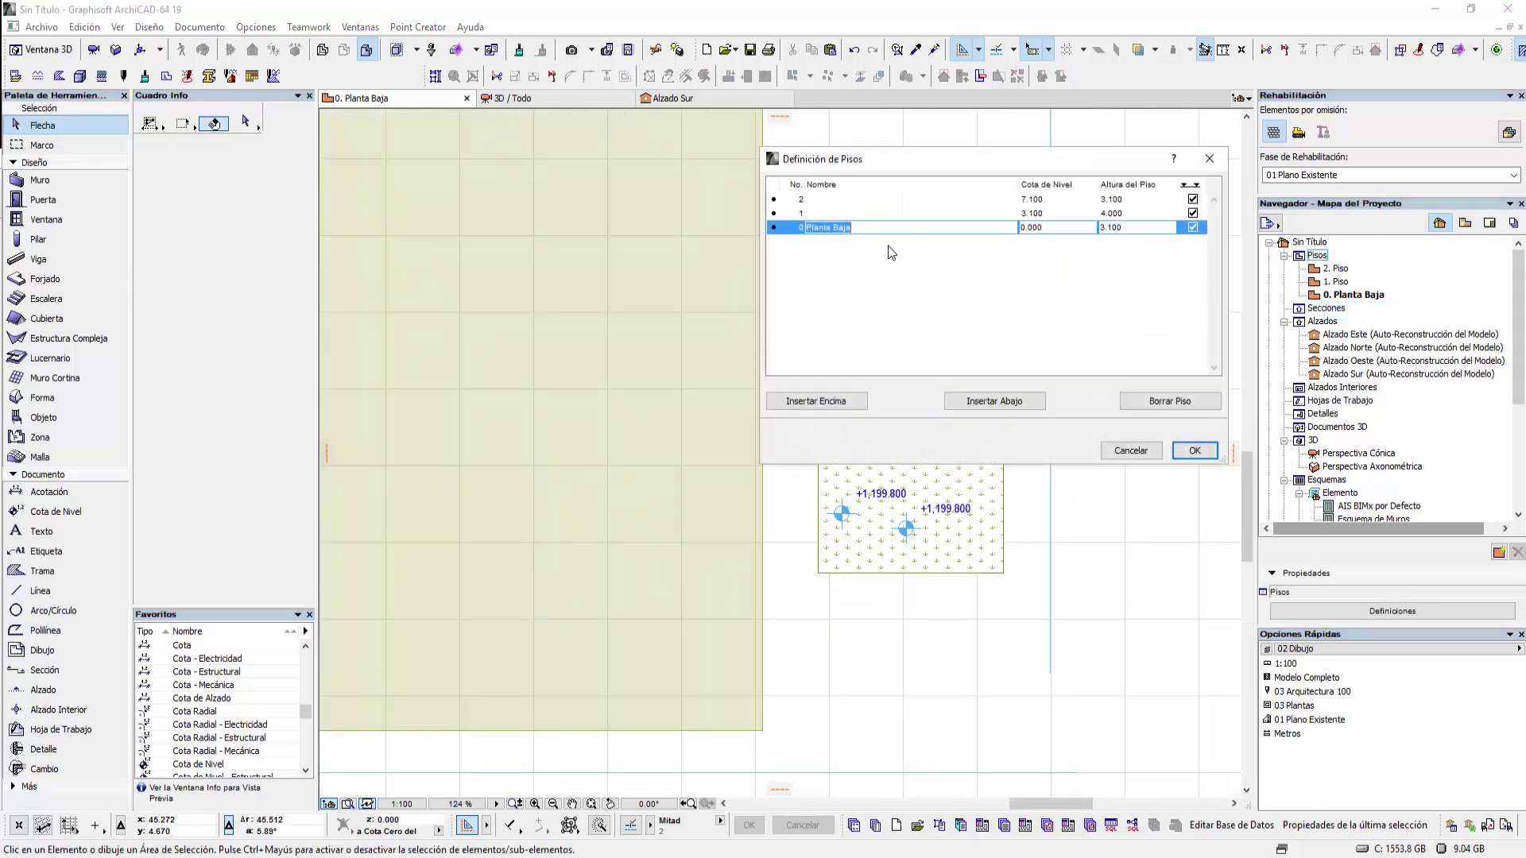
{"action": "left_click", "coordinate": [1144, 447]}
{"action": "scroll", "coordinate": [1034, 548], "scroll_direction": "down", "scroll_amount": 2}
{"action": "scroll", "coordinate": [1042, 555], "scroll_direction": "down", "scroll_amount": 2}
{"action": "scroll", "coordinate": [1042, 555], "scroll_direction": "down", "scroll_amount": 2}
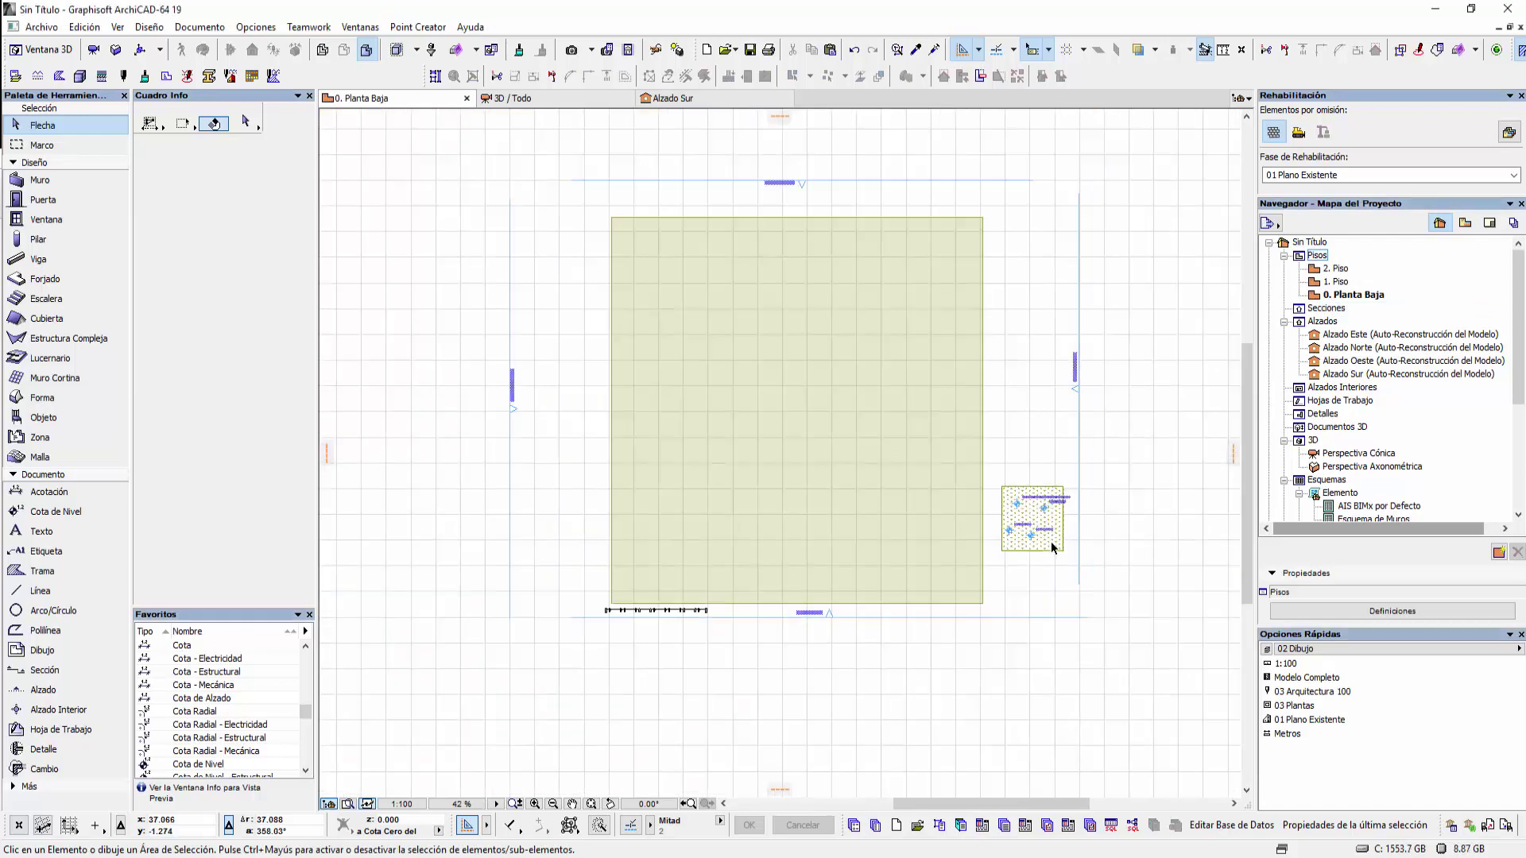
{"action": "middle_click_drag", "start_coordinate": [1007, 590], "coordinate": [936, 550]}
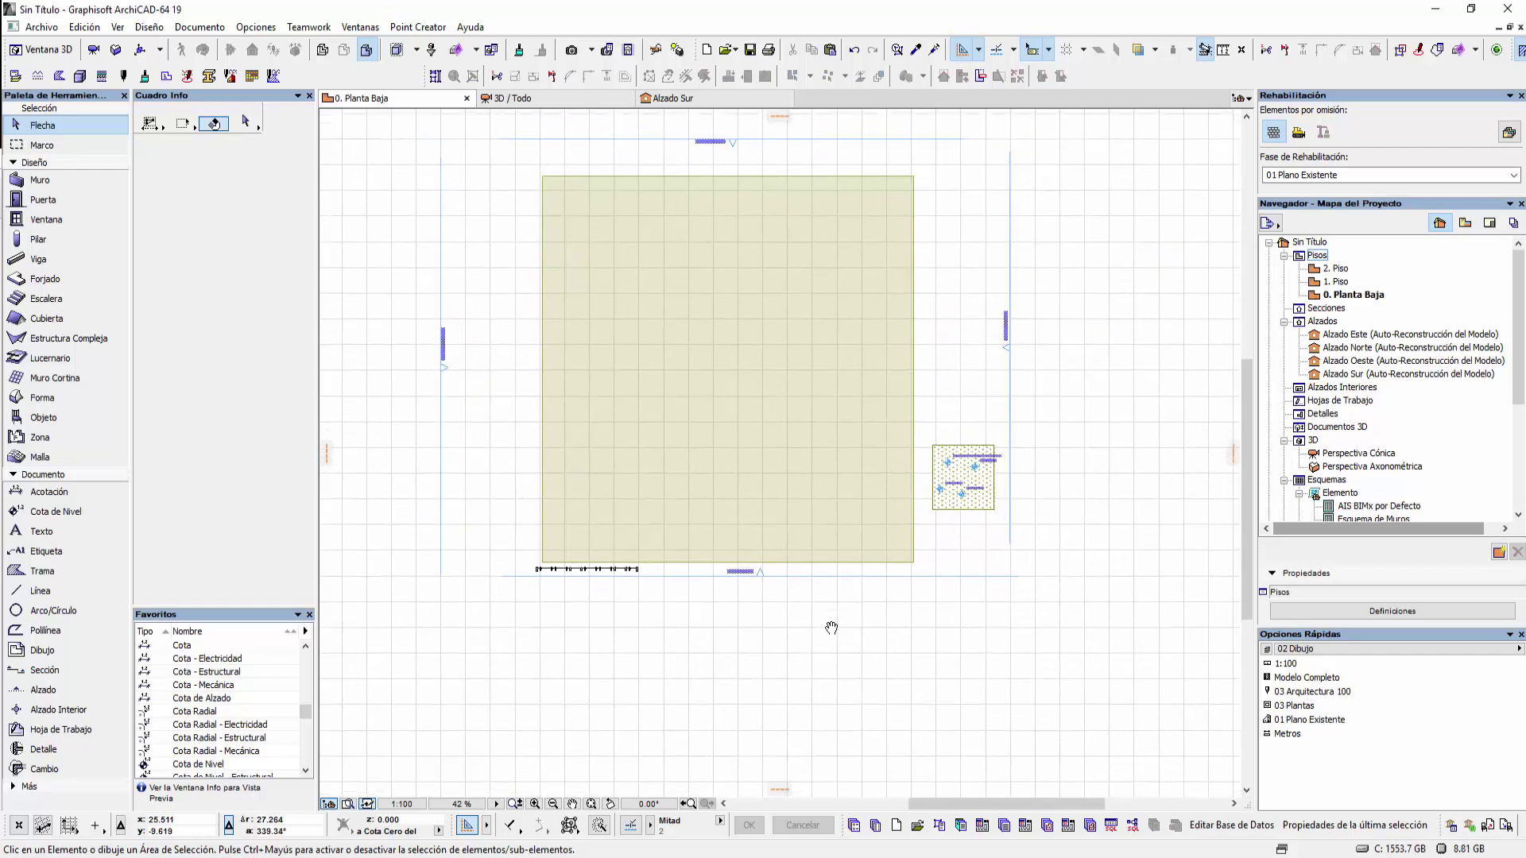